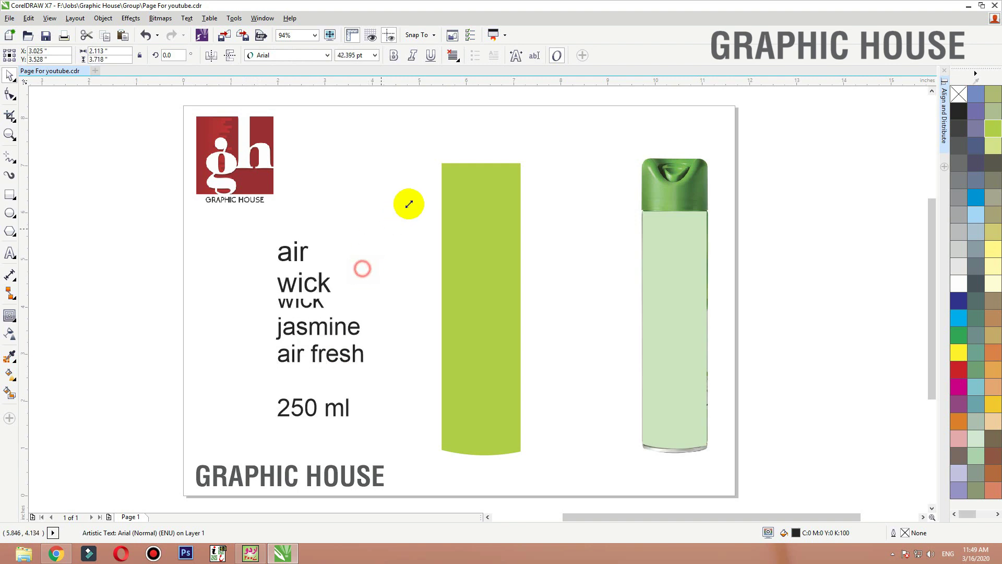
Step: Cut the words "air wick" out of the product text block and paste them as a separate text object
double_click(337, 274)
left_click_drag(341, 274, 257, 230)
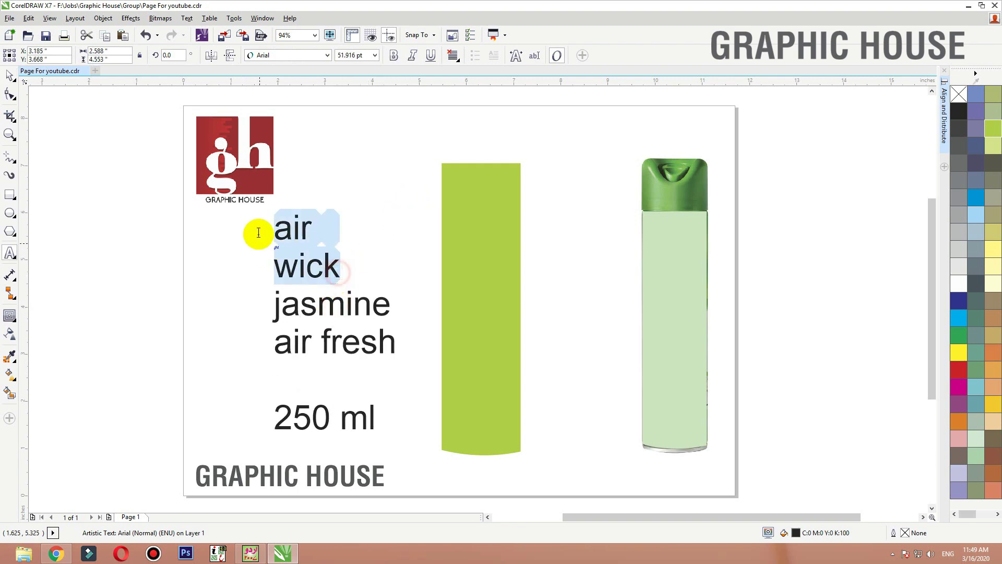
key("ctrl+x")
left_click(176, 287)
key("ctrl+v")
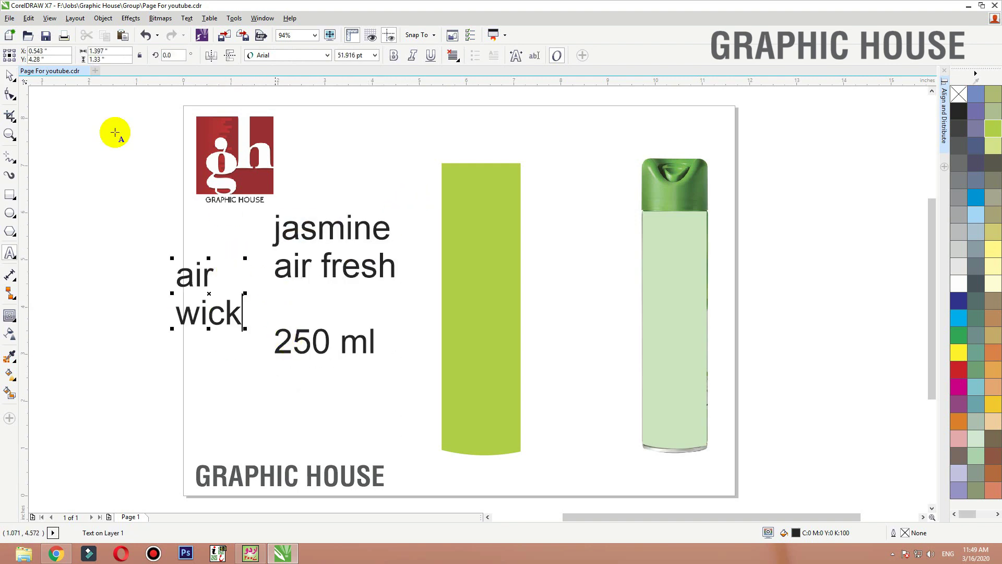
Step: Move the "air wick" text above the rest of the wording beside the green label and shift the jasmine text block lower
left_click(385, 190)
left_click_drag(223, 327, 365, 184)
left_click_drag(349, 277, 339, 334)
left_click_drag(381, 176, 419, 230)
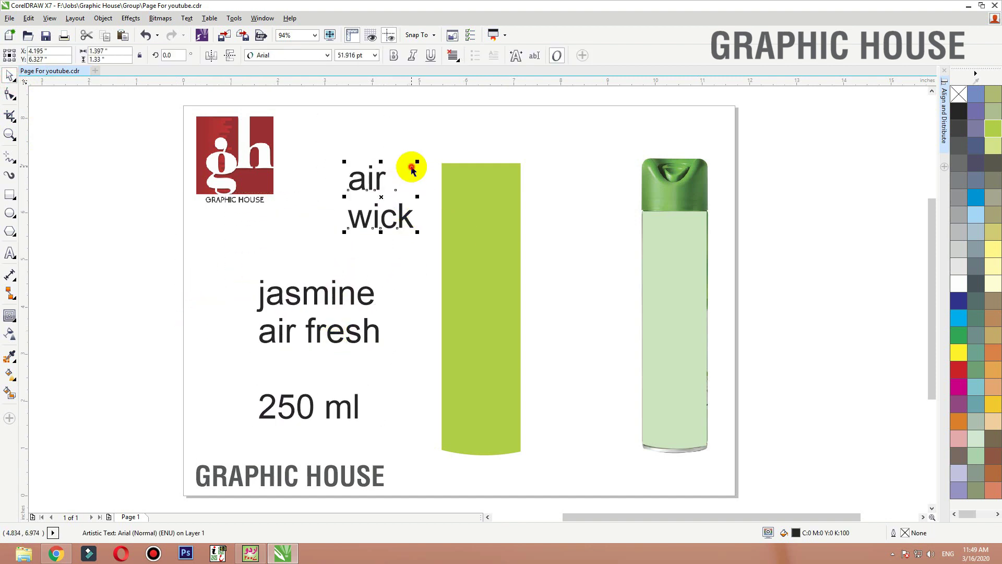
Step: Add a one-step inward contour of about 0.102 inches to the green label shape and break the contour group apart
left_click(483, 194)
key("shift+F2")
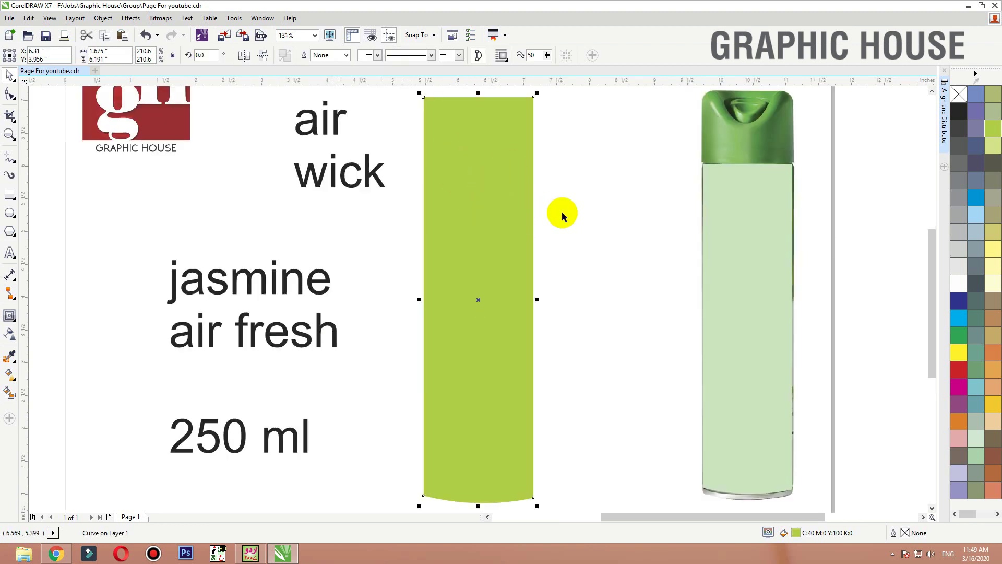
left_click_drag(424, 221, 431, 225)
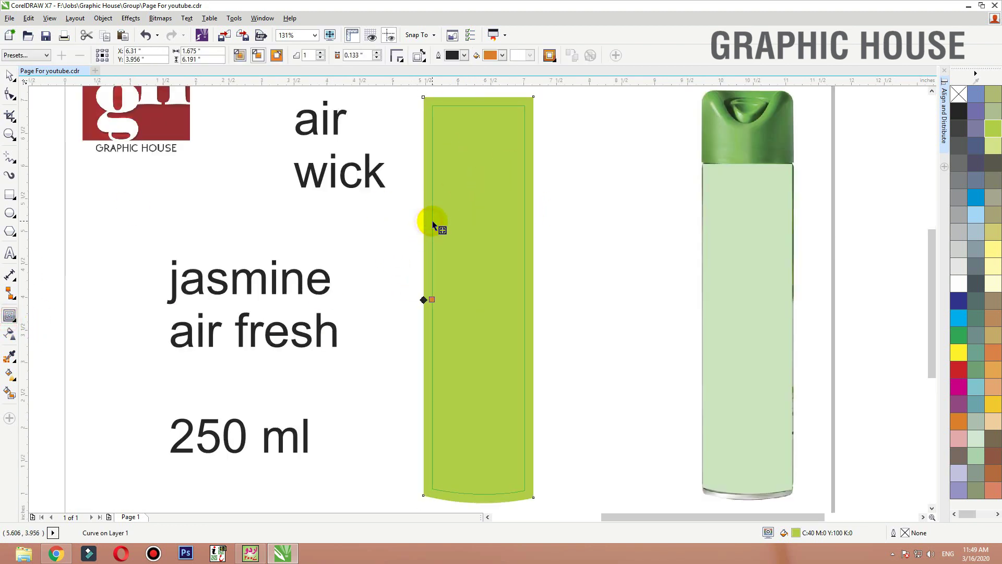
key("space")
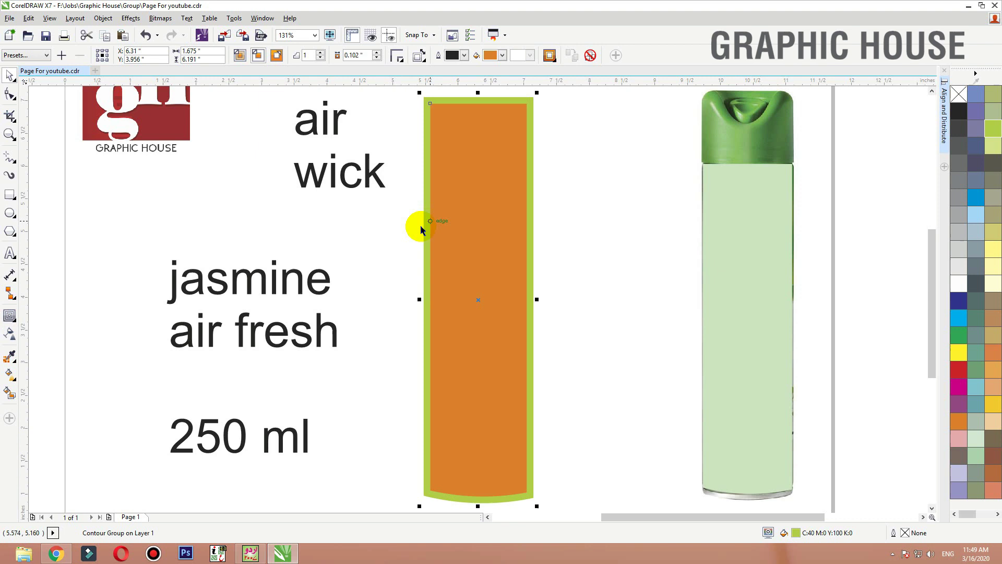
key("ctrl+k")
Step: Give the inner contour shape on the green label a black outline and no fill, keeping it in place
left_click(344, 268)
left_click_drag(480, 202, 514, 231)
key("ctrl+z")
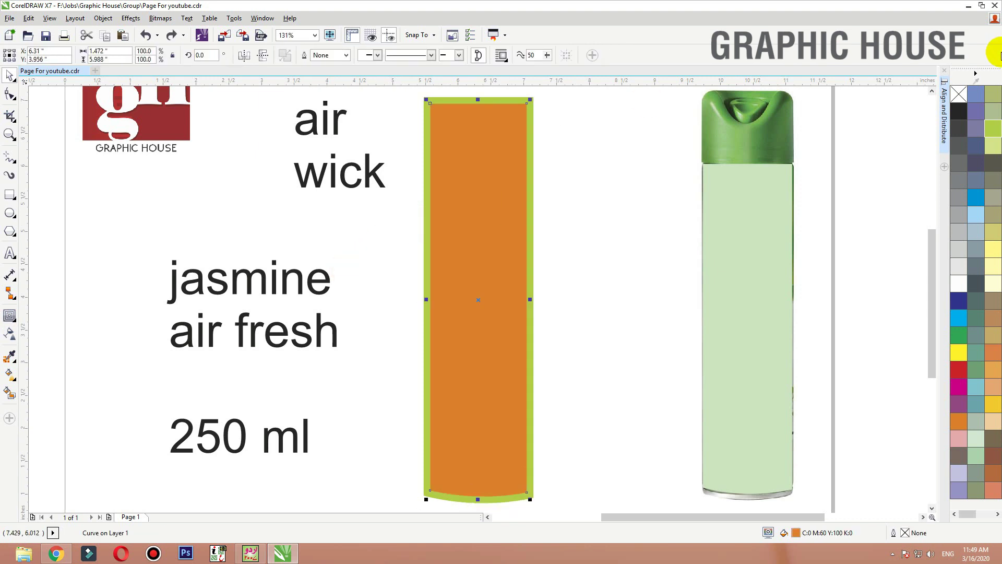
right_click(966, 109)
left_click(959, 95)
left_click(606, 148)
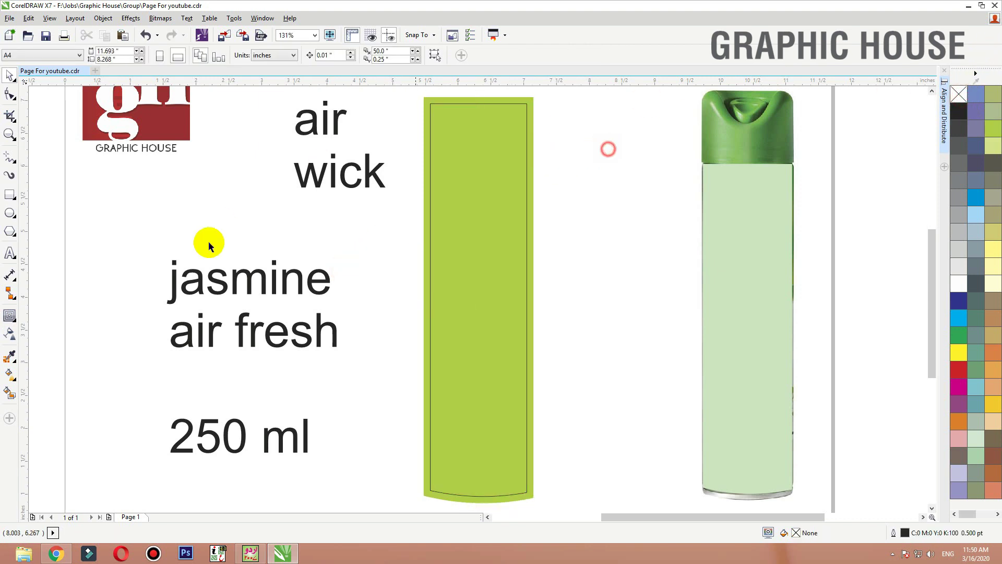
Step: Select the word "jasmine" in the text block, switch to Chrome and look through the jasmine image results for a flower photo
double_click(330, 289)
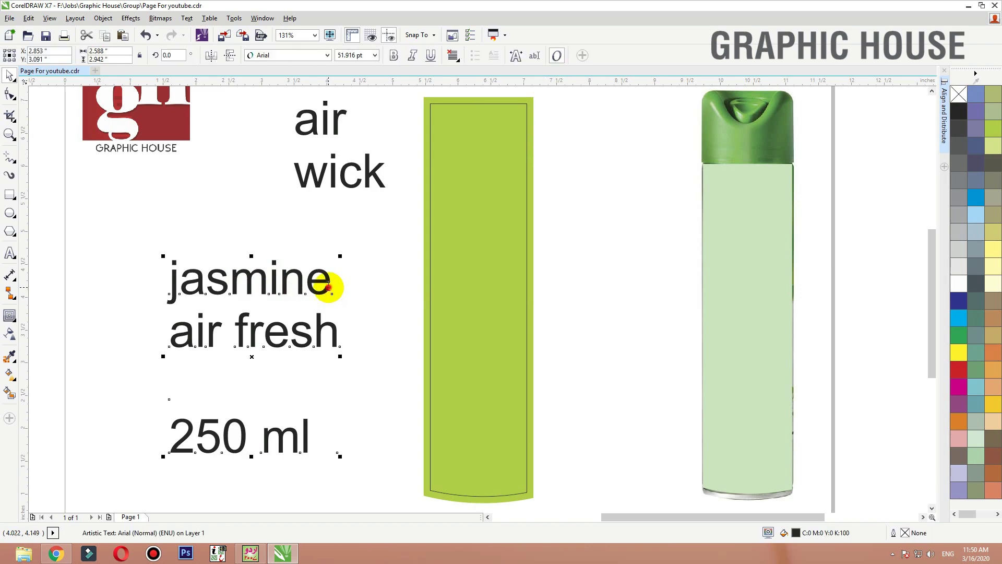
left_click_drag(330, 289, 144, 286)
key("alt+Tab")
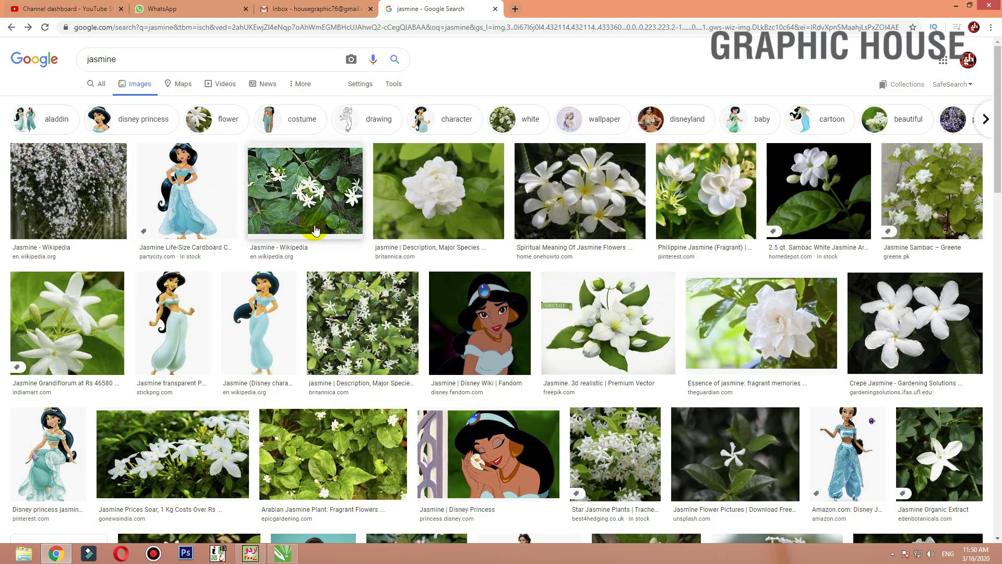
scroll(315, 231, "down", 2)
scroll(594, 248, "down", 4)
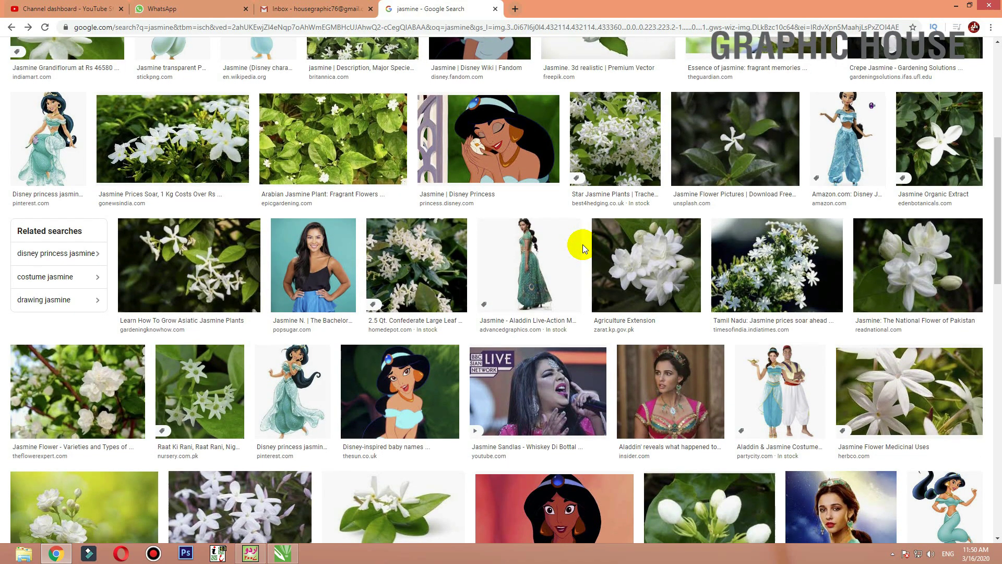
scroll(583, 249, "down", 5)
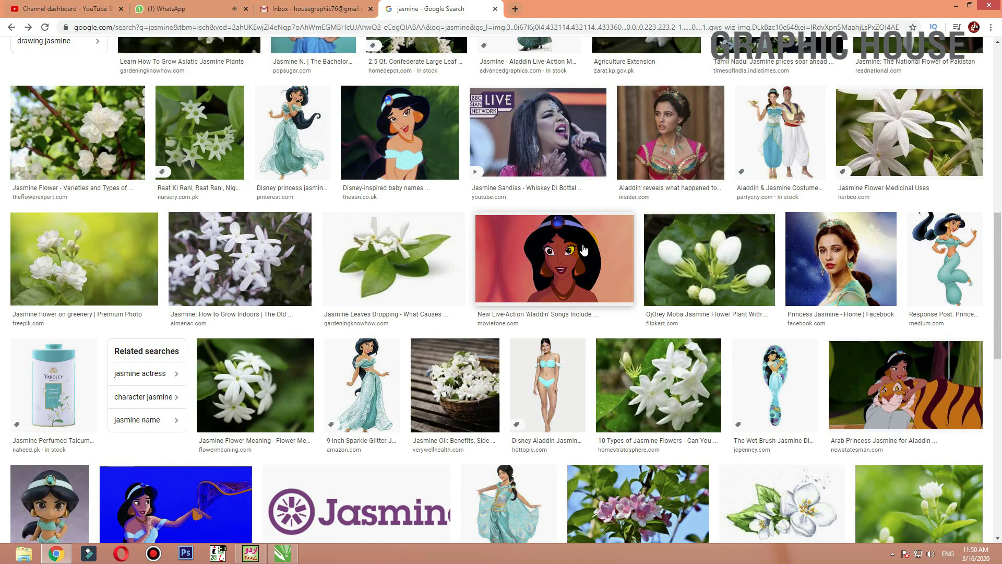
scroll(584, 249, "down", 5)
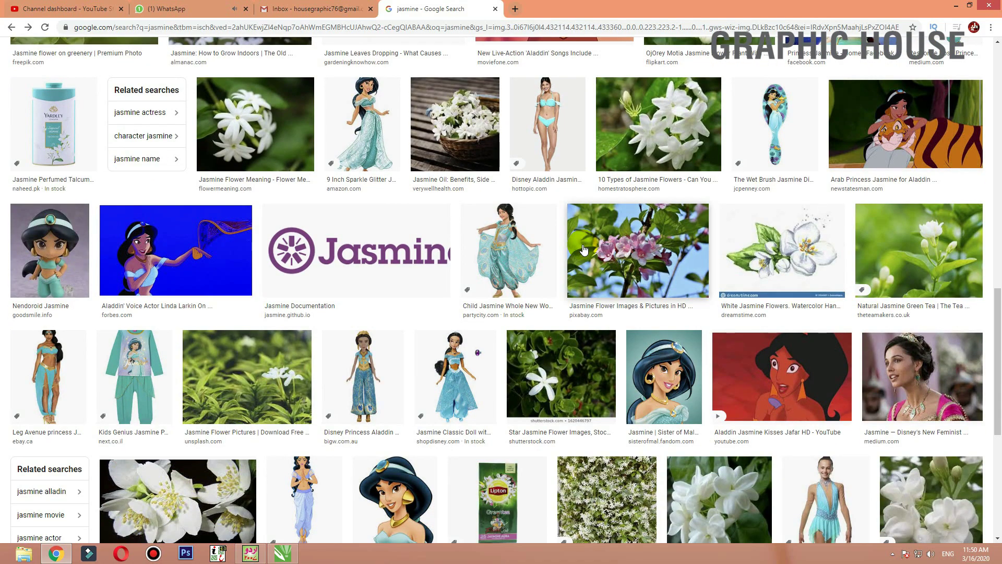
scroll(584, 249, "down", 6)
scroll(583, 244, "down", 2)
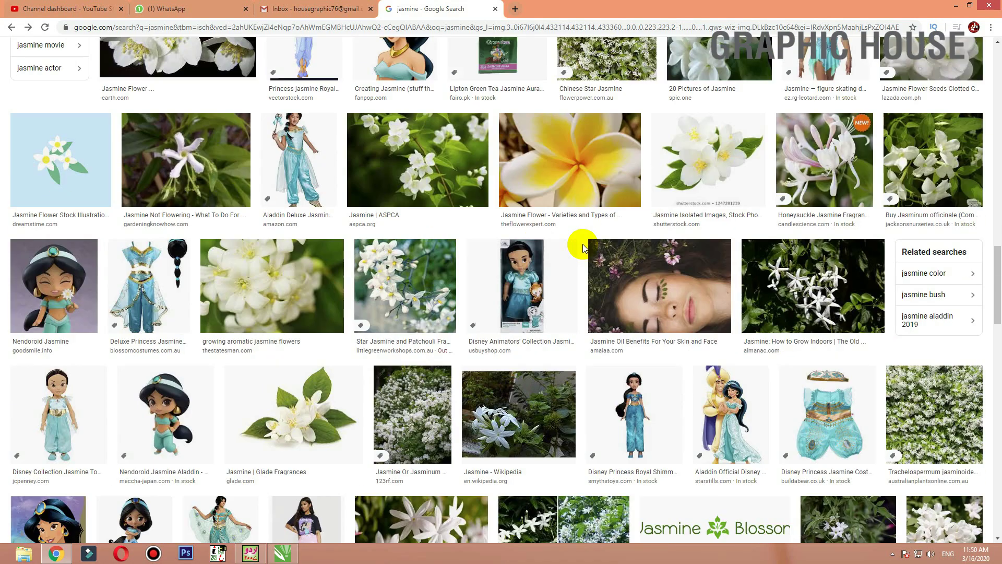
Step: Open the white jasmine photo from "10 Types of Jasmine Flowers" among the related images and copy it
left_click(262, 282)
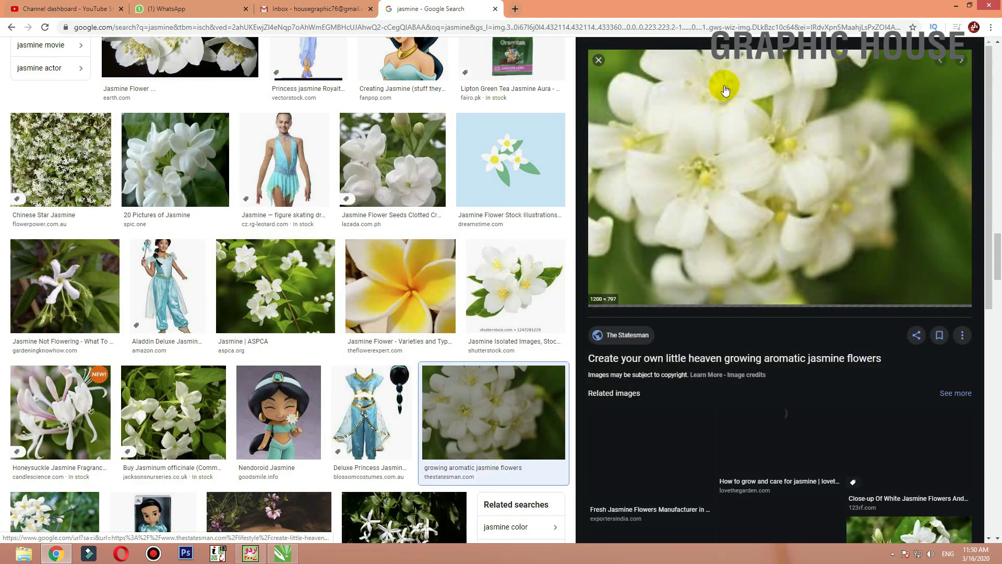
scroll(690, 160, "down", 5)
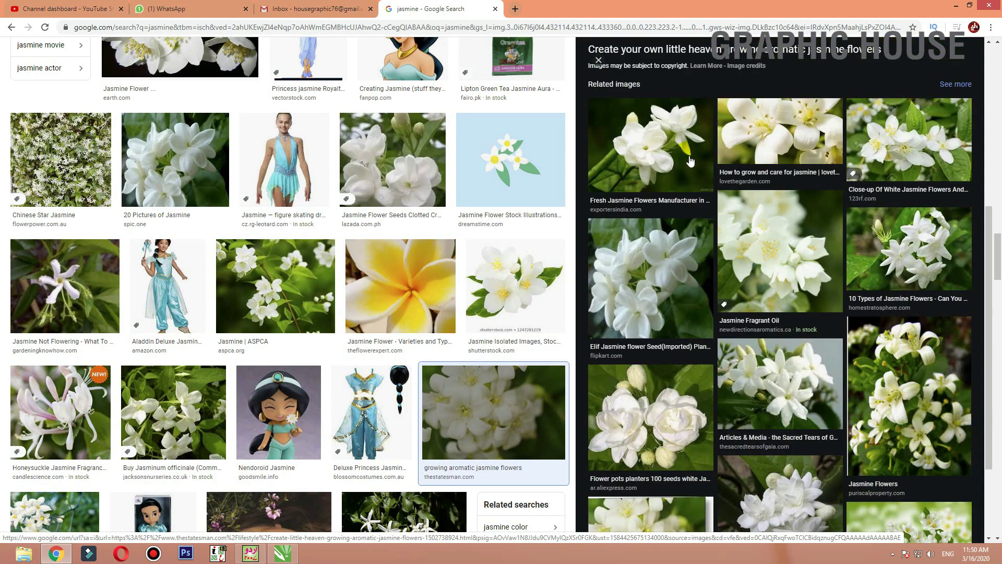
left_click(912, 254)
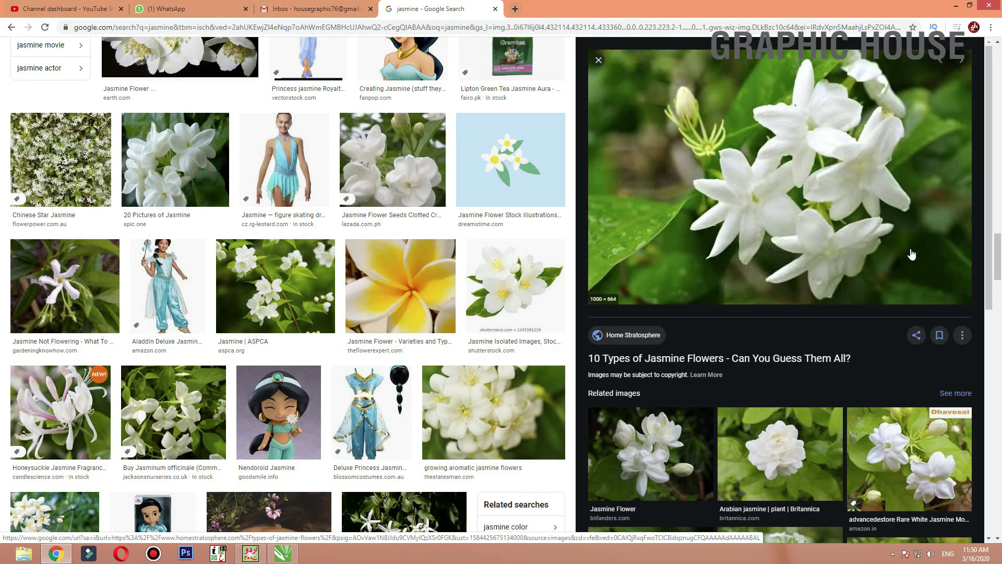
right_click(786, 192)
left_click(824, 291)
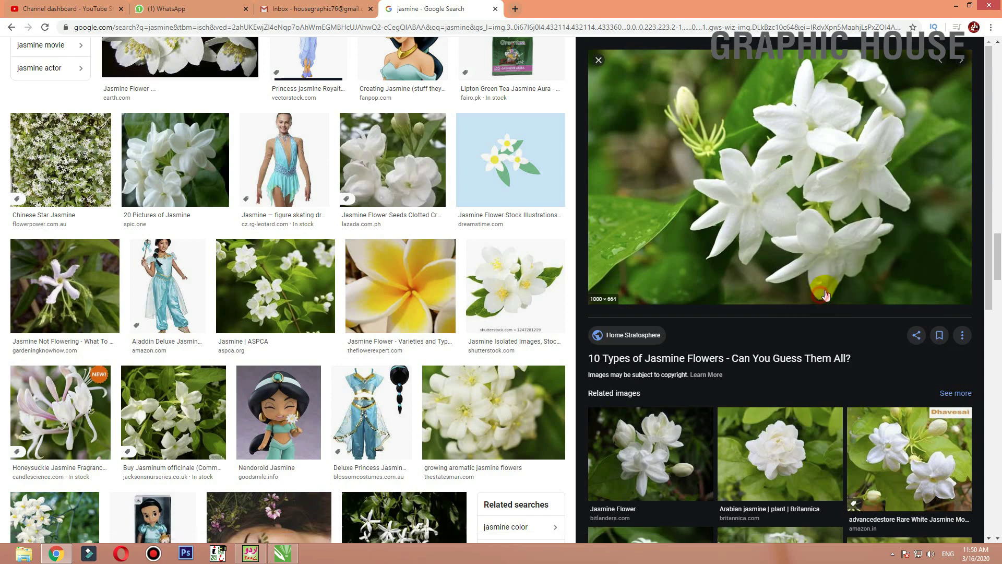
Step: Switch back to CorelDRAW, paste the jasmine photo and shrink it to a small picture between the green label and the can
left_click(282, 553)
left_click(12, 77)
left_click(102, 227)
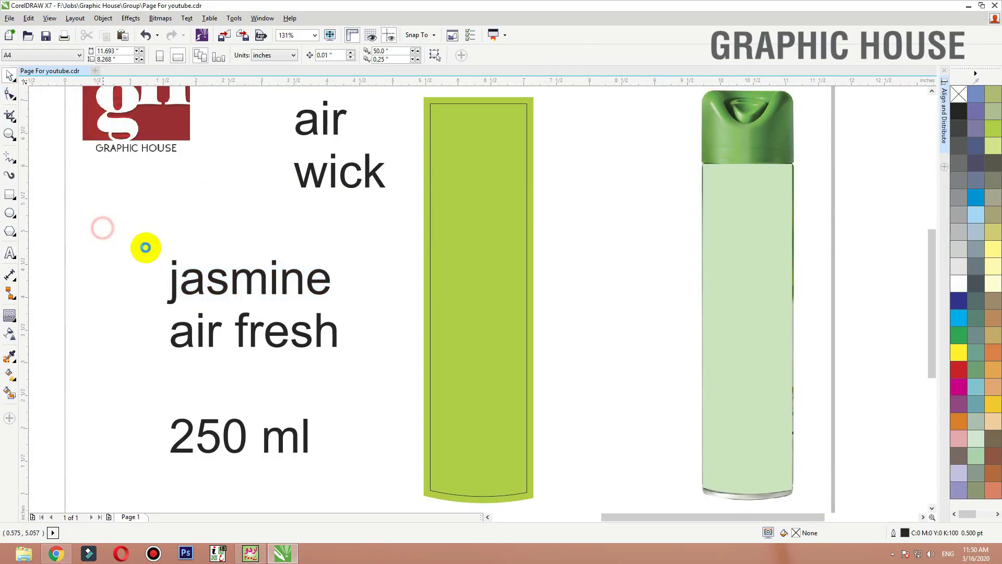
key("ctrl+v")
key("shift+F2")
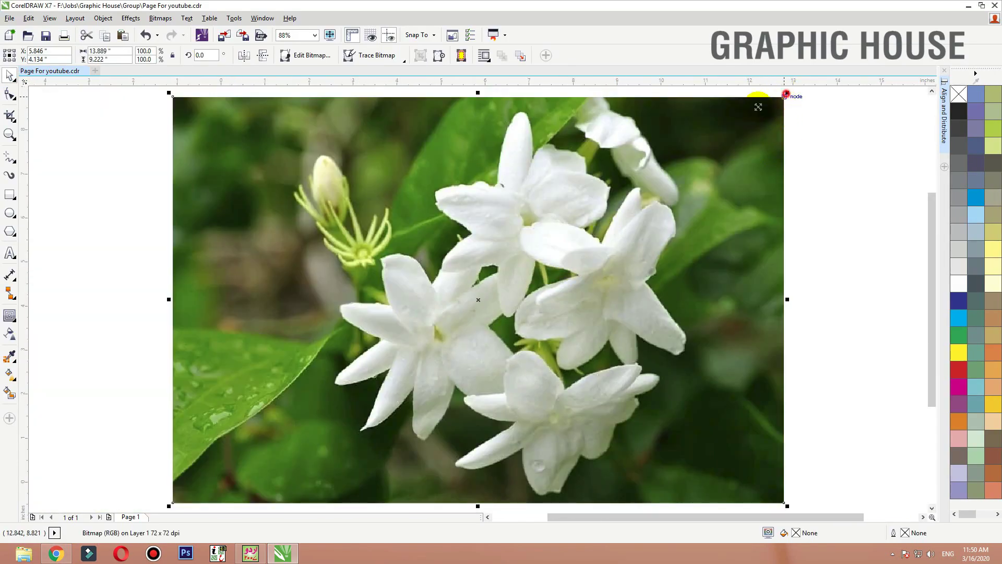
left_click_drag(786, 95, 605, 326)
left_click(598, 271)
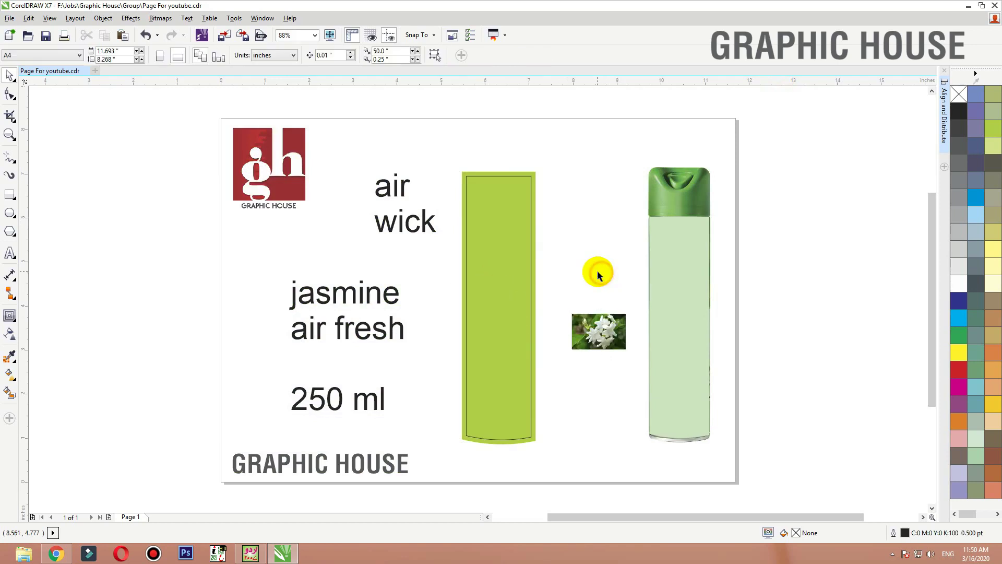
Step: Place the "air wick" text in the upper part of the green label and center-align its two lines
left_click_drag(433, 229, 527, 245)
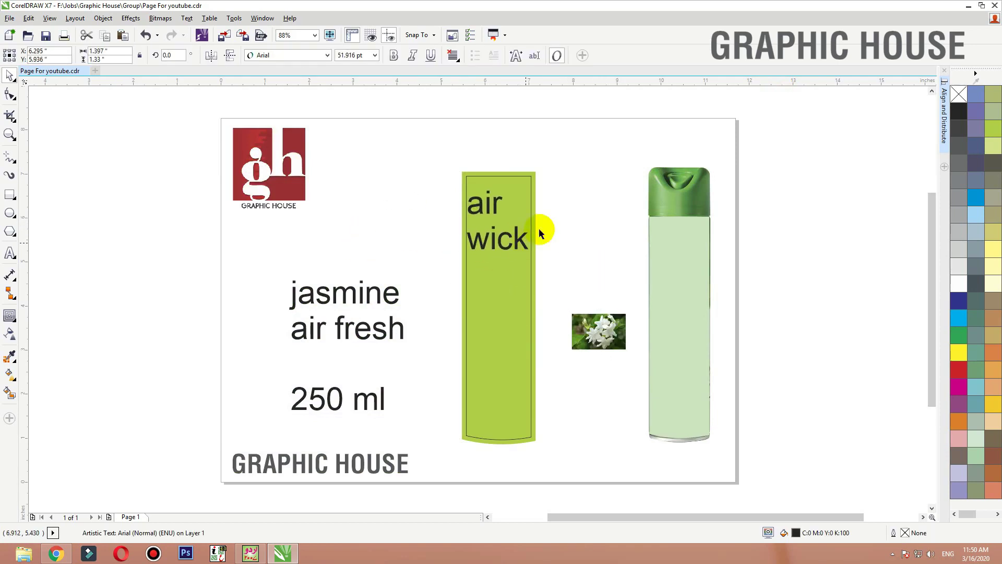
key("F2")
left_click_drag(613, 173, 386, 315)
left_click(454, 55)
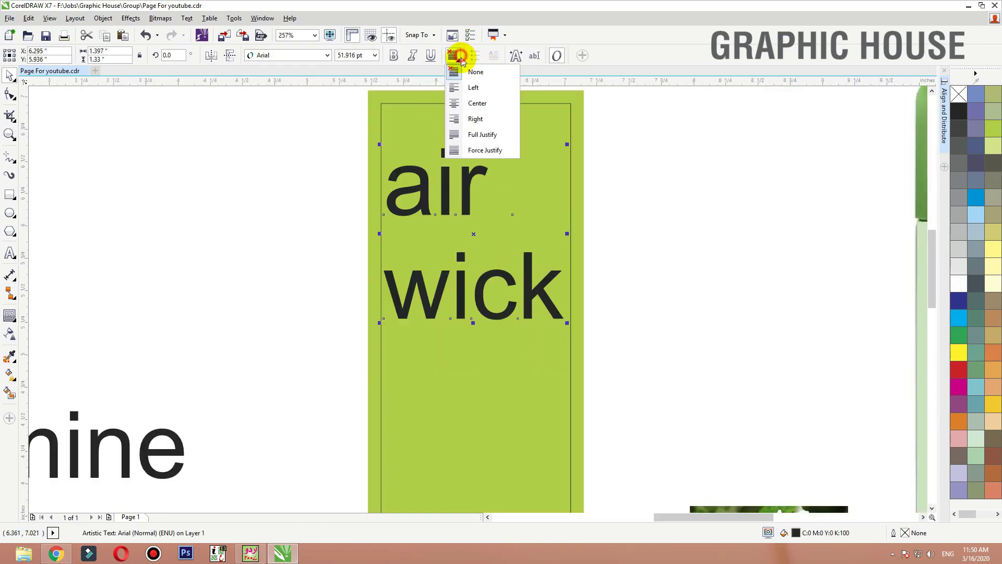
left_click(468, 119)
left_click(453, 55)
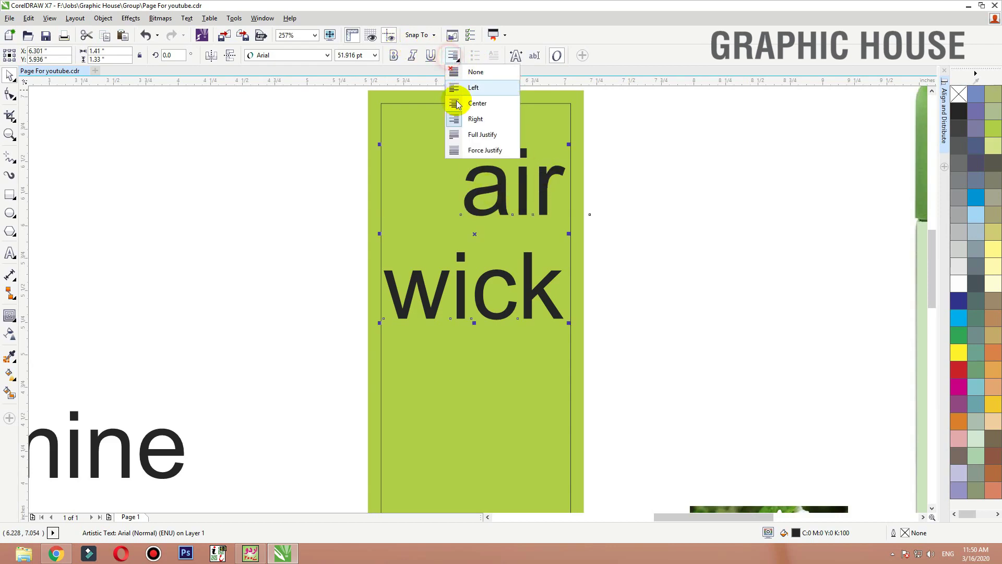
left_click(455, 101)
Step: Try the Banco font on the "air wick" text
left_click(281, 56)
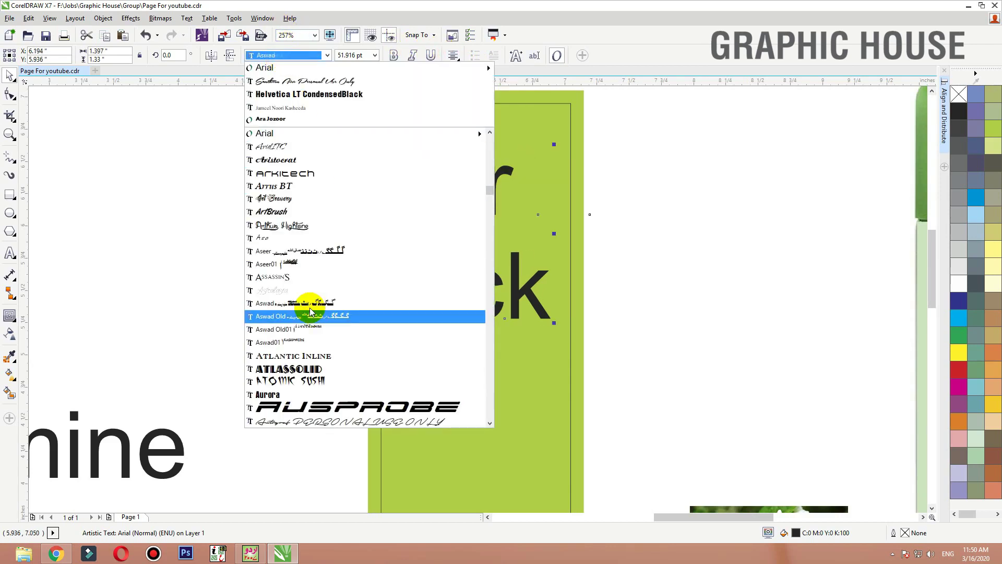
scroll(302, 264, "down", 5)
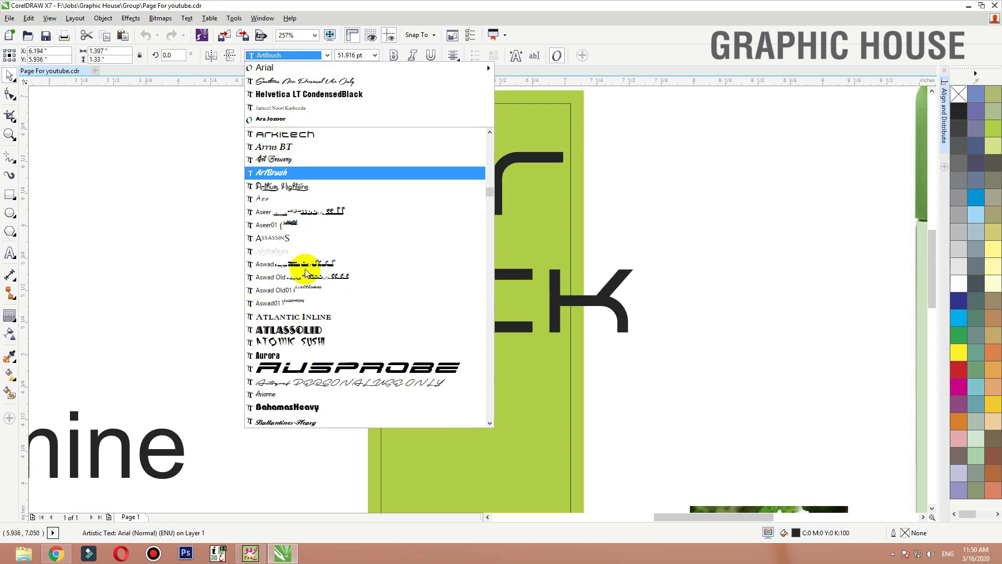
left_click(300, 308)
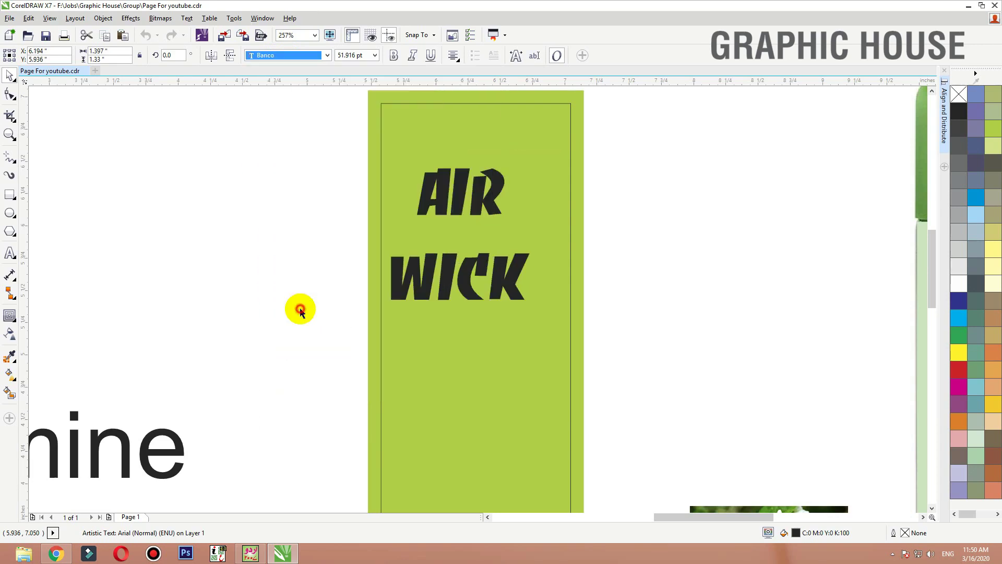
Step: Reposition the "air wick" text midway across the label and set its font to Belwe Bd BT
left_click_drag(481, 199, 491, 210)
left_click(287, 55)
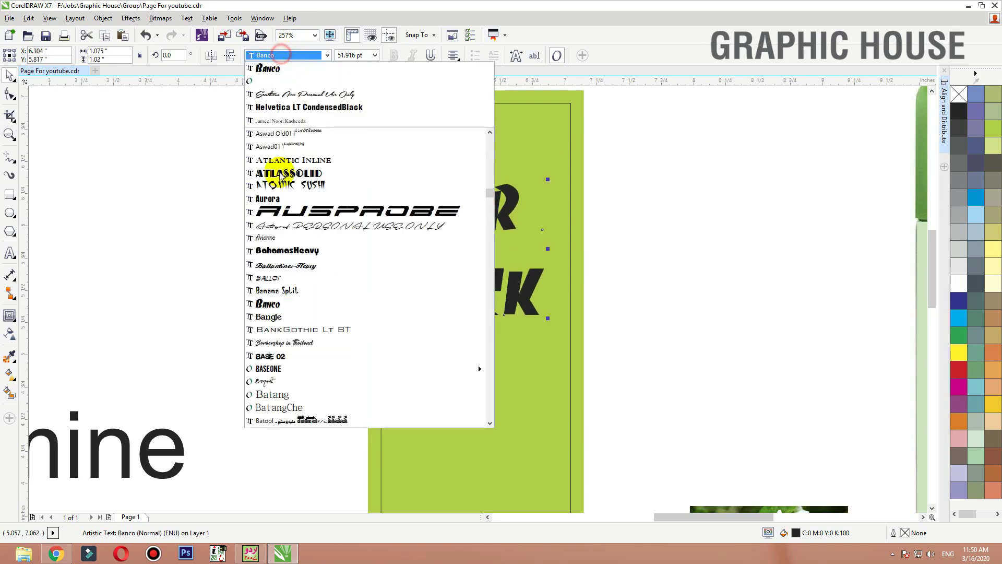
scroll(286, 201, "down", 4)
scroll(285, 339, "down", 2)
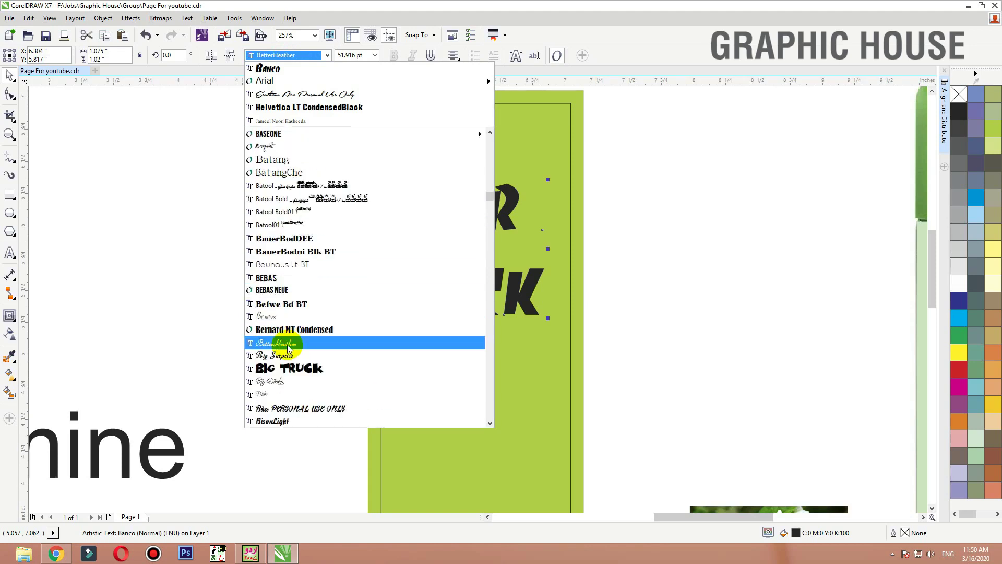
left_click(291, 309)
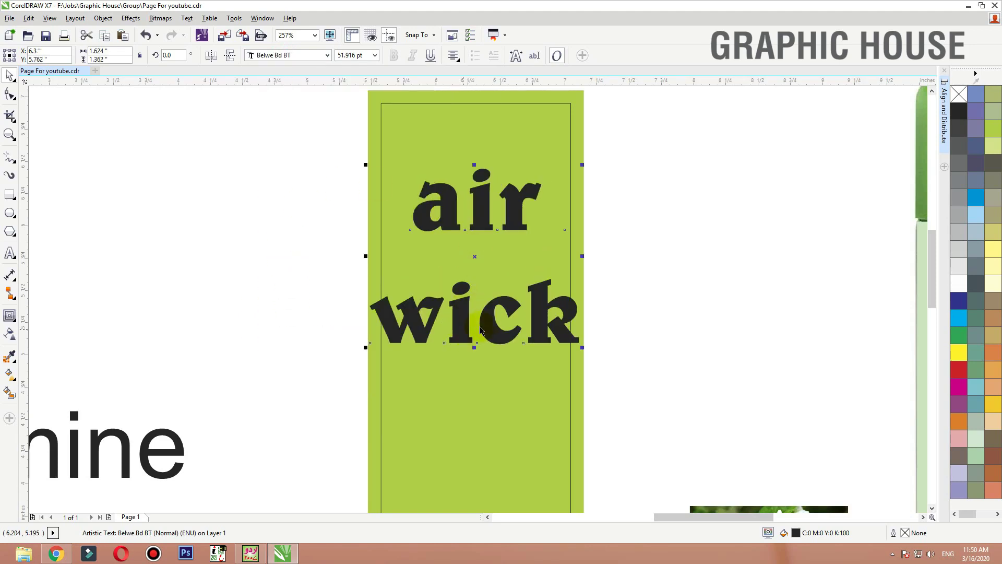
Step: Move "wick" up close beneath "air" as a separate line and change the case so both words start with a capital
left_click_drag(466, 327, 464, 275)
left_click_drag(481, 219, 485, 218)
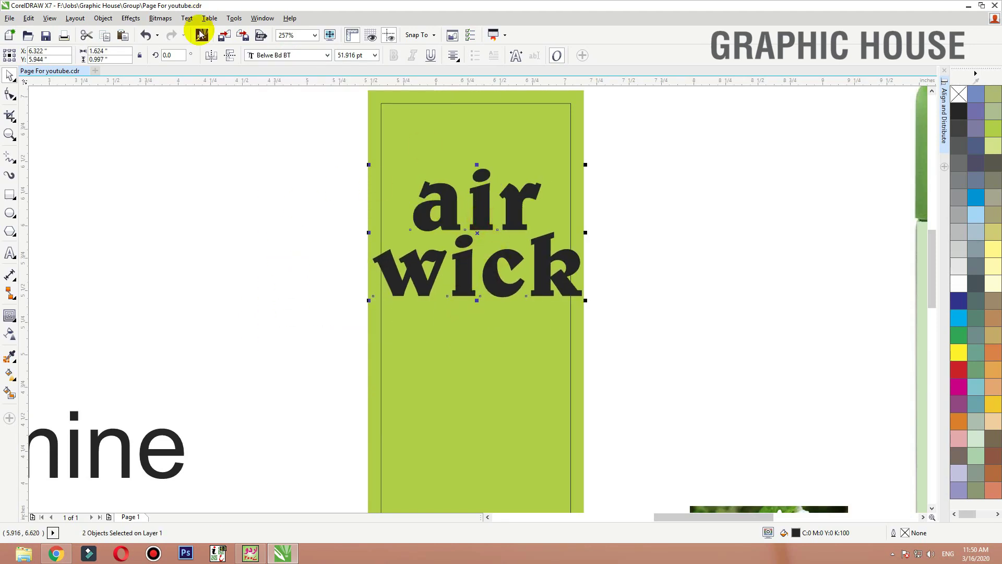
left_click(187, 18)
left_click(235, 353)
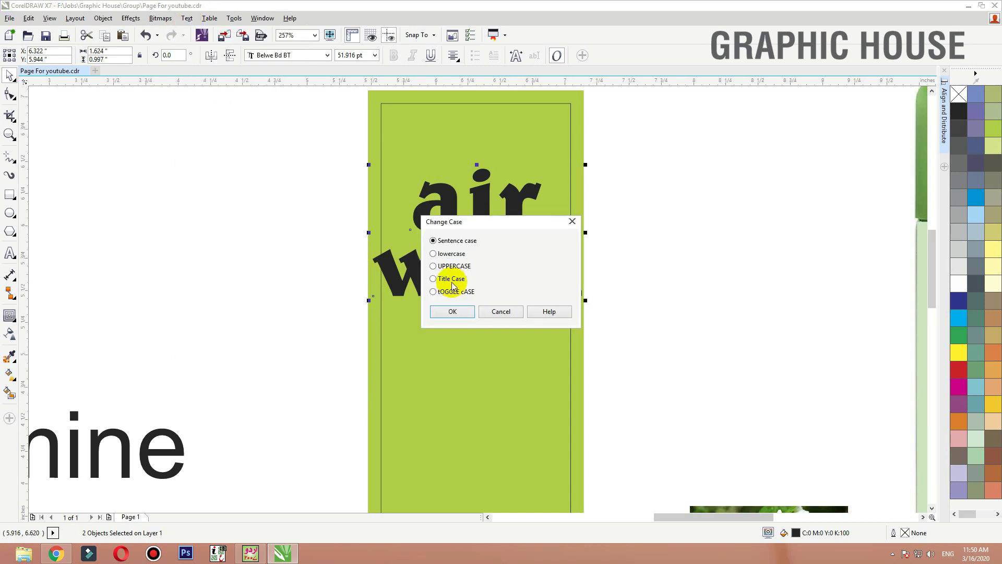
left_click(452, 312)
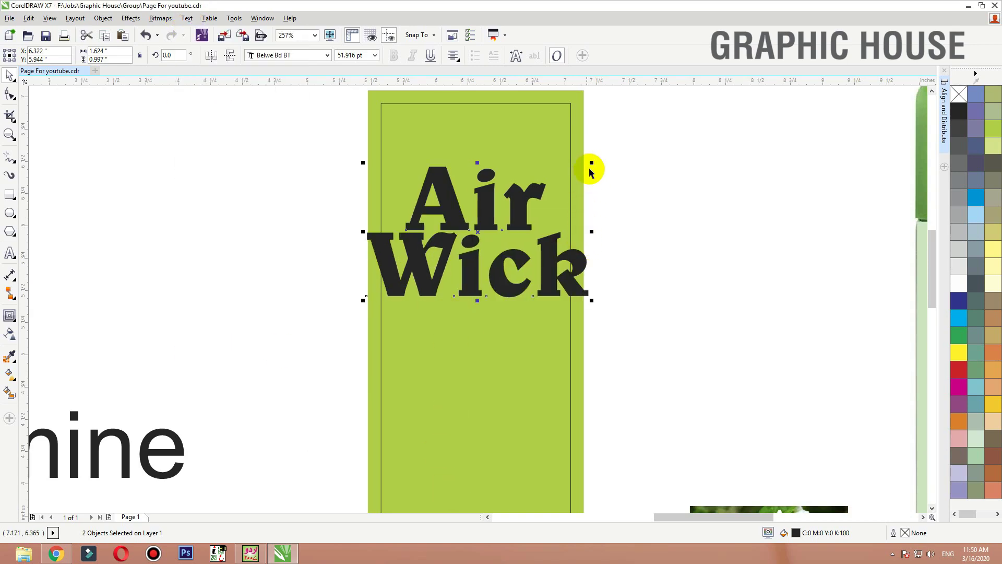
Step: Shrink the "Air Wick" lettering to fit the inner outline and move the jasmine photo onto the label below it
scroll(665, 163, "down", 3)
left_click_drag(612, 347, 472, 296)
Step: Set the "JASMINE", "AIR FRESH" and "250 ML" text in the Bebas font and shrink it to about 22 pt
mouse_move(338, 342)
left_mouse_down()
mouse_move(510, 410)
mouse_move(541, 408)
mouse_move(328, 327)
left_mouse_up()
left_click(326, 55)
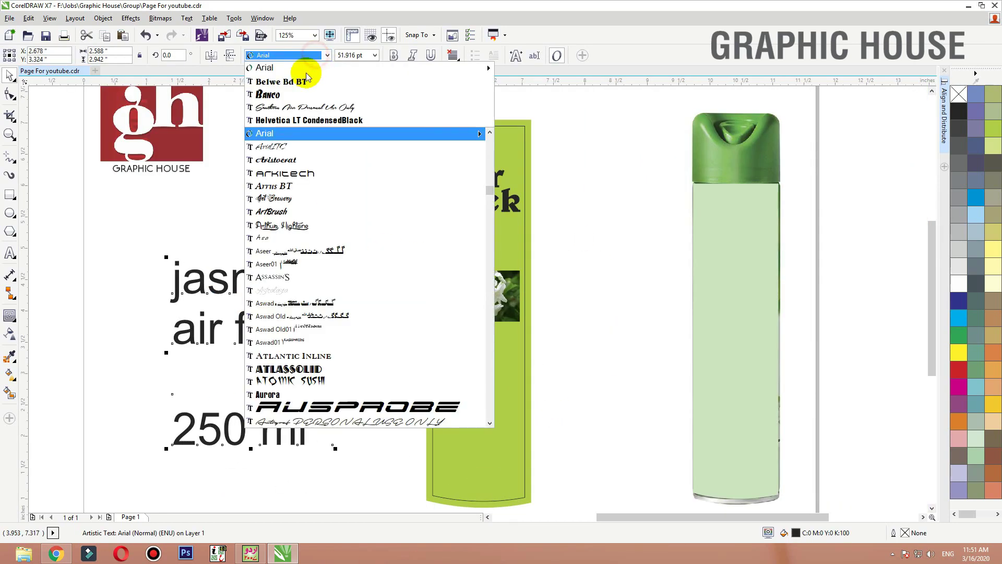
left_click(315, 77)
left_click(302, 56)
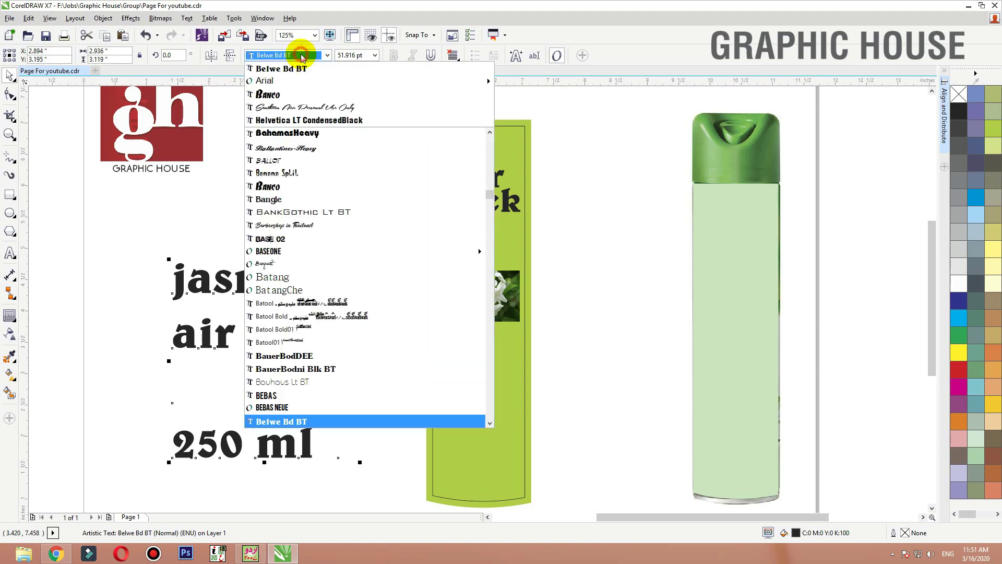
left_click(267, 395)
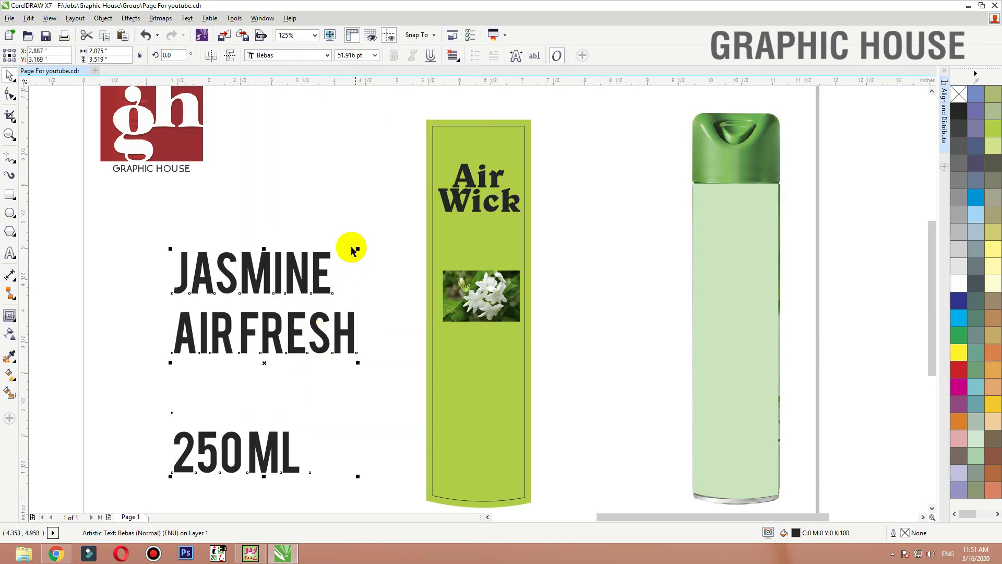
left_click_drag(352, 253, 306, 270)
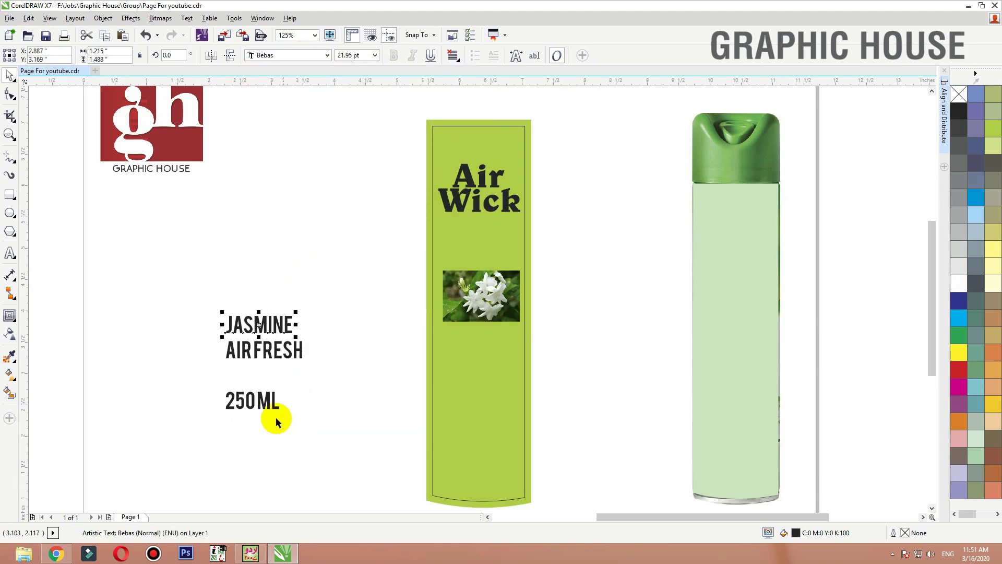
Step: Place "250 ML" at about 14 pt in the label's bottom-left corner and stack "JASMINE" over "AIR FRESH" below the photo, in front of the label
left_click_drag(277, 414, 485, 489)
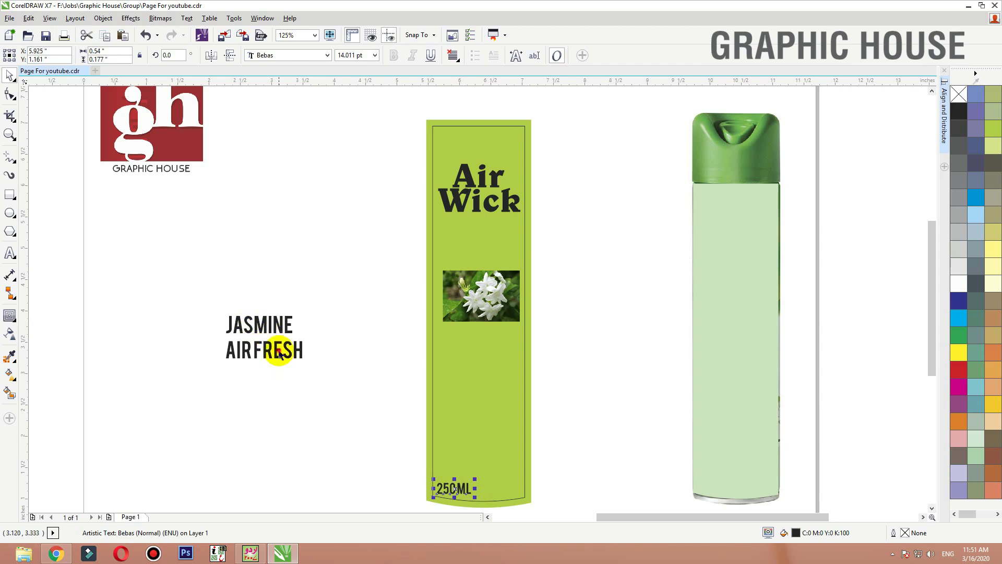
left_click_drag(273, 351, 505, 397)
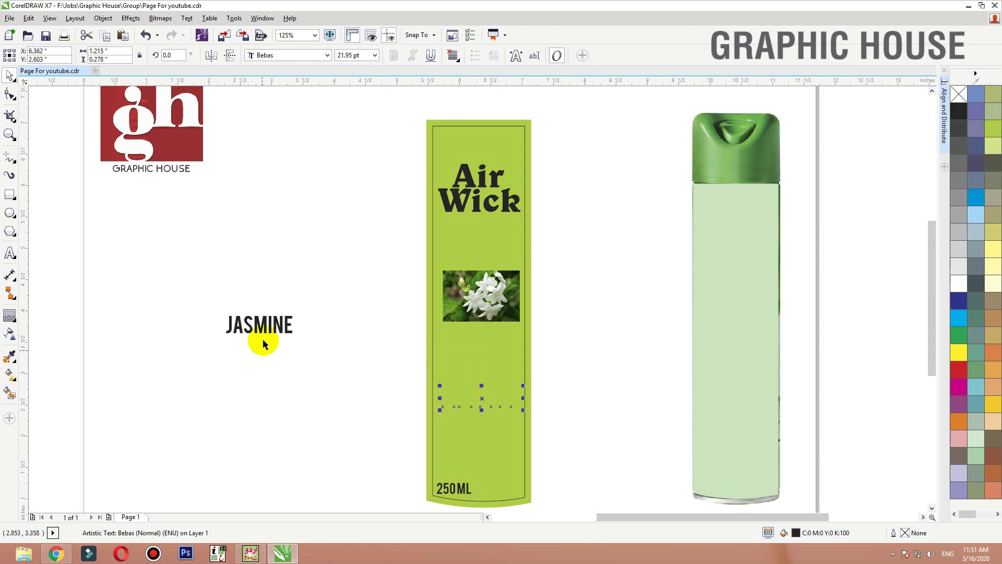
left_click_drag(449, 352, 479, 368)
left_click_drag(577, 338, 301, 421)
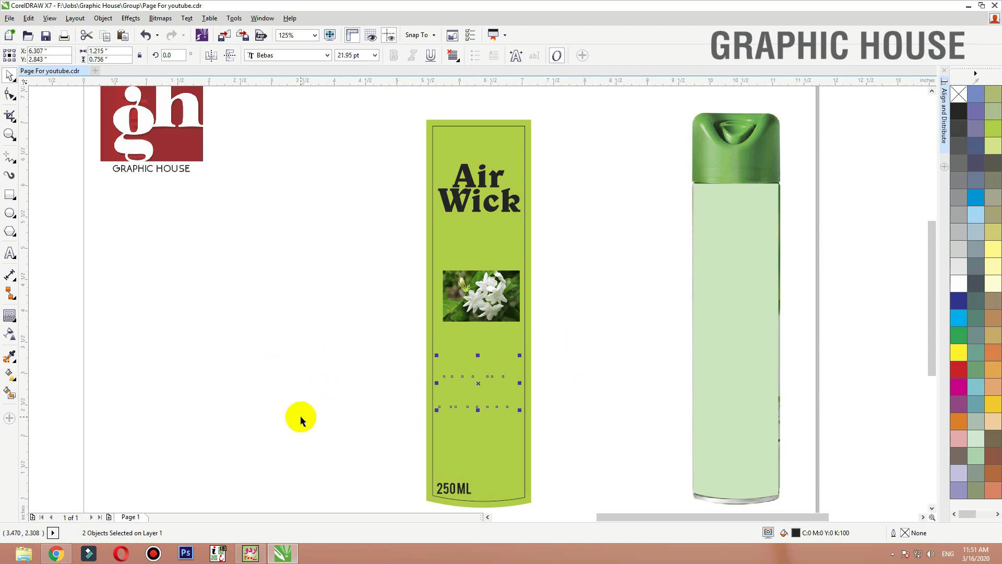
key("shift+Page_Up")
left_click(536, 333)
left_click(530, 334)
key("shift+F2")
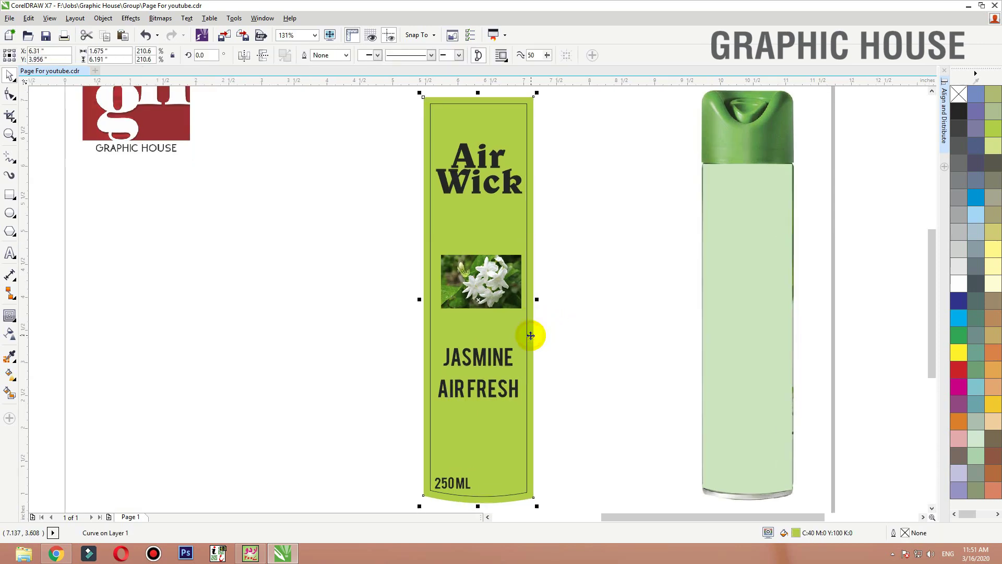
left_click(358, 323)
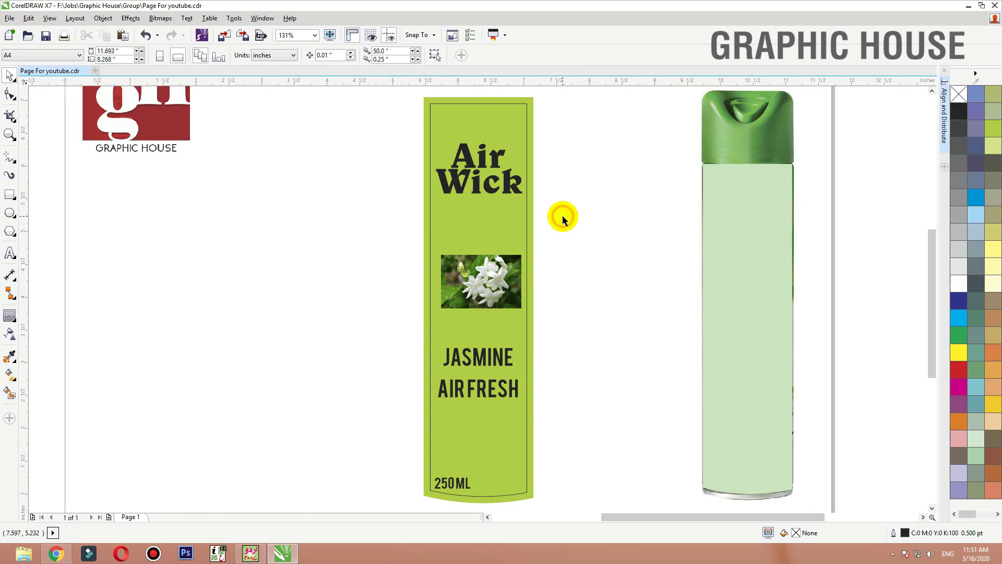
Step: Change the case of both words of the "Air Wick" lettering to UPPERCASE
key("F2")
mouse_move(602, 306)
left_mouse_down()
mouse_move(479, 250)
mouse_move(344, 108)
left_mouse_up()
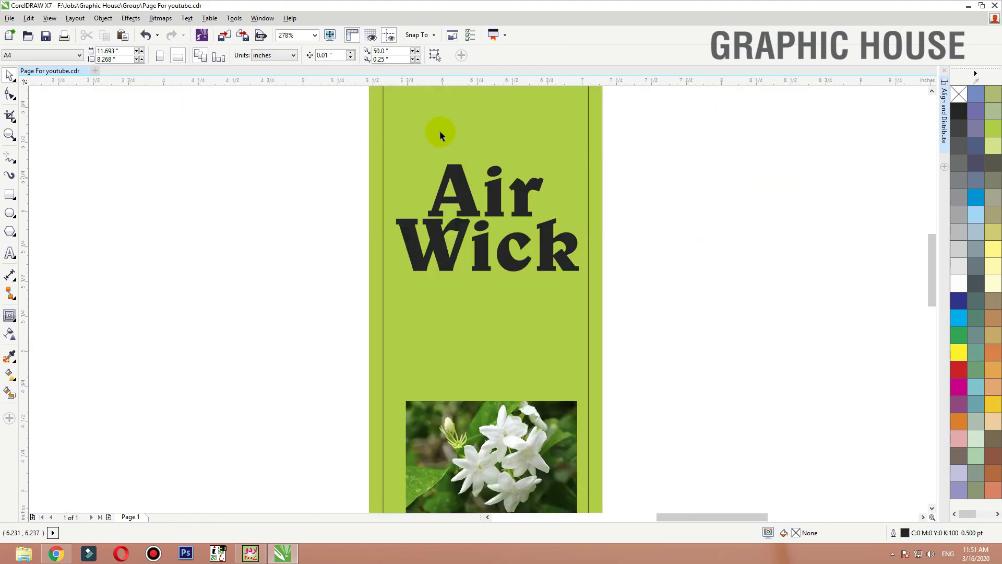
left_click_drag(750, 301, 364, 128)
left_click(186, 18)
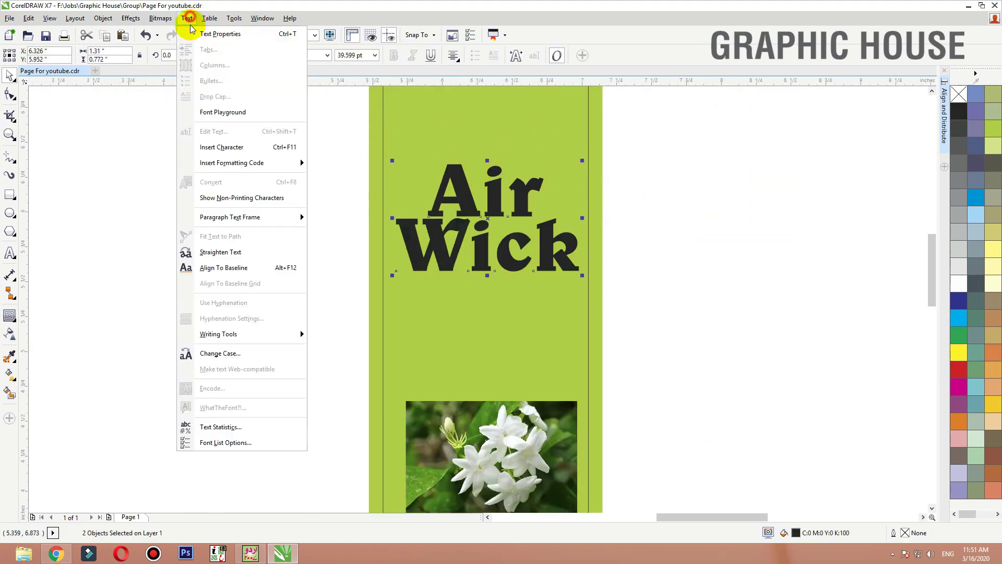
left_click(251, 355)
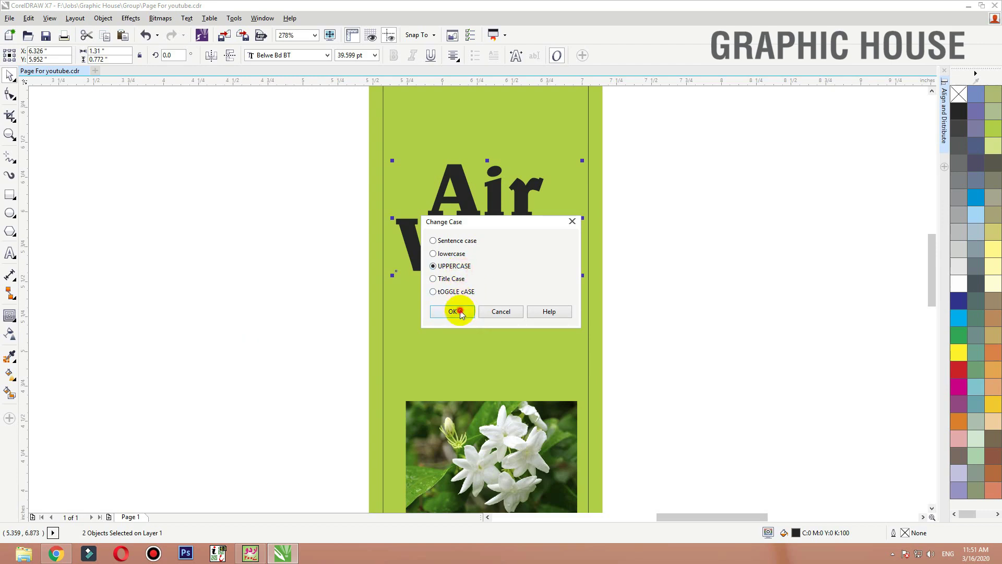
left_click(459, 311)
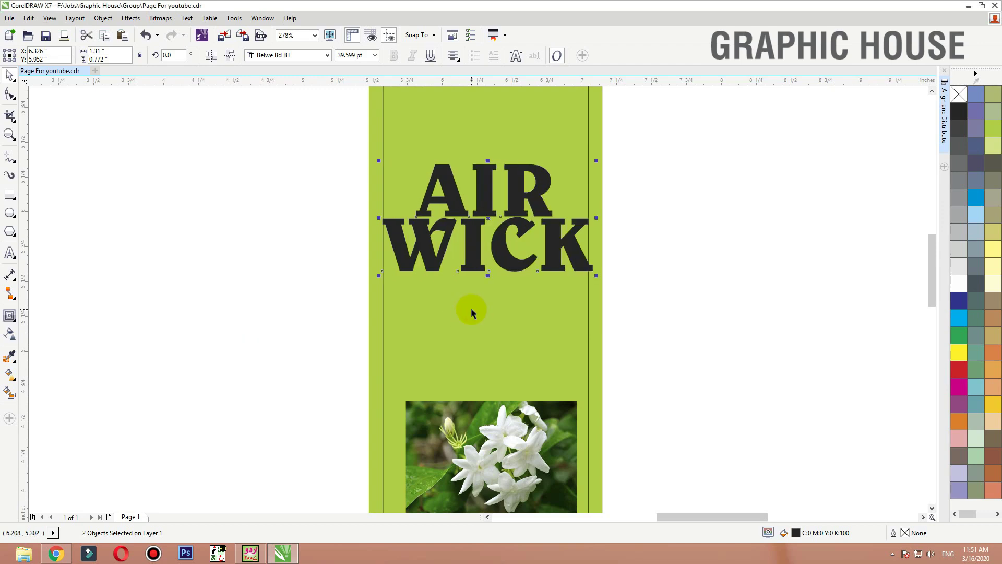
Step: Lower "WICK" to open a gap beneath "AIR" and resize both words to about 42 pt within the inner outline
left_click(653, 224)
left_click_drag(578, 242, 569, 247)
key("ctrl+z")
left_click_drag(635, 318, 327, 145)
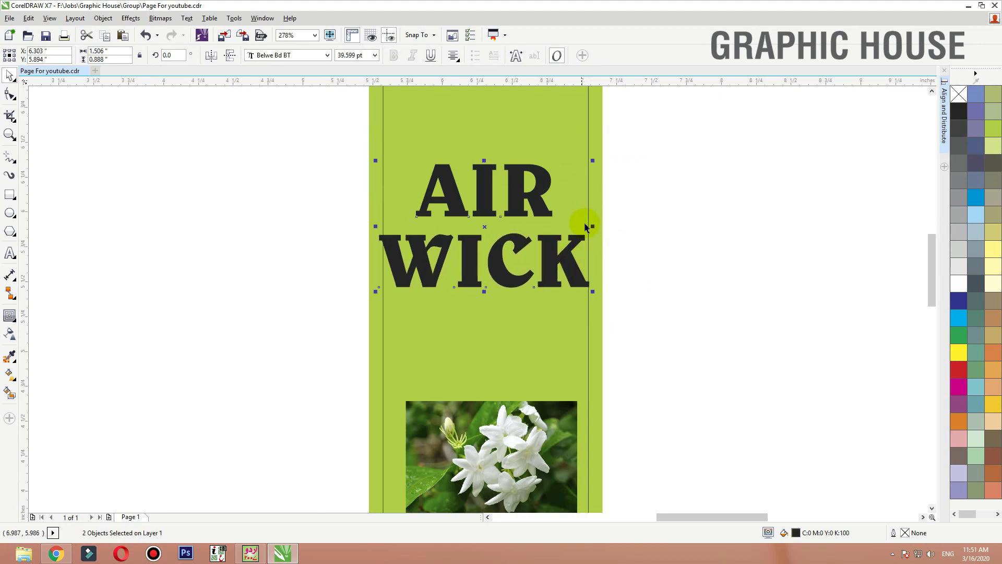
left_click_drag(589, 224, 575, 217)
left_click_drag(577, 163, 583, 154)
left_click(601, 188)
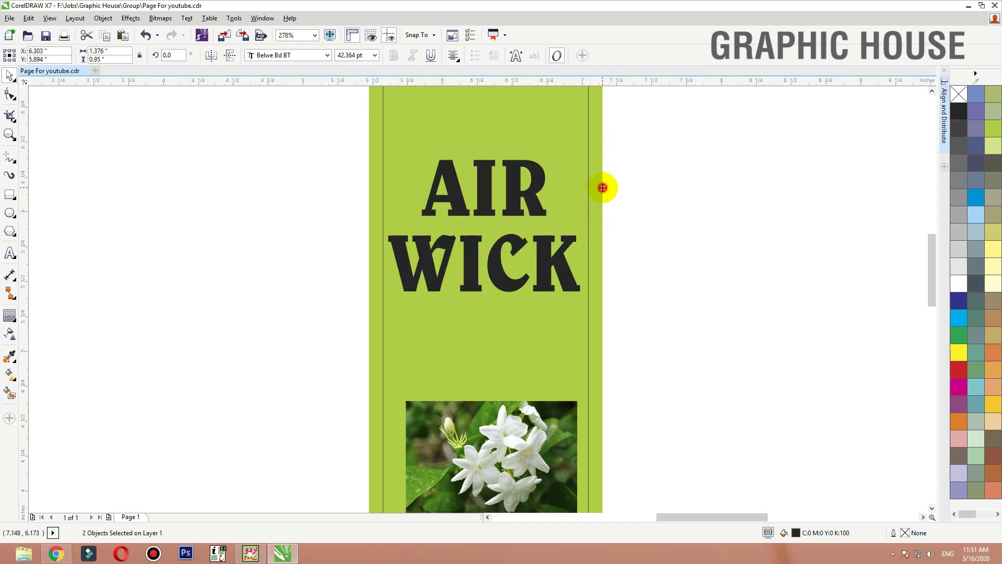
Step: Move the "JASMINE AIR FRESH" lines and the jasmine photo slightly lower on the label
key("F3")
left_click(485, 264)
left_click_drag(622, 286, 399, 414)
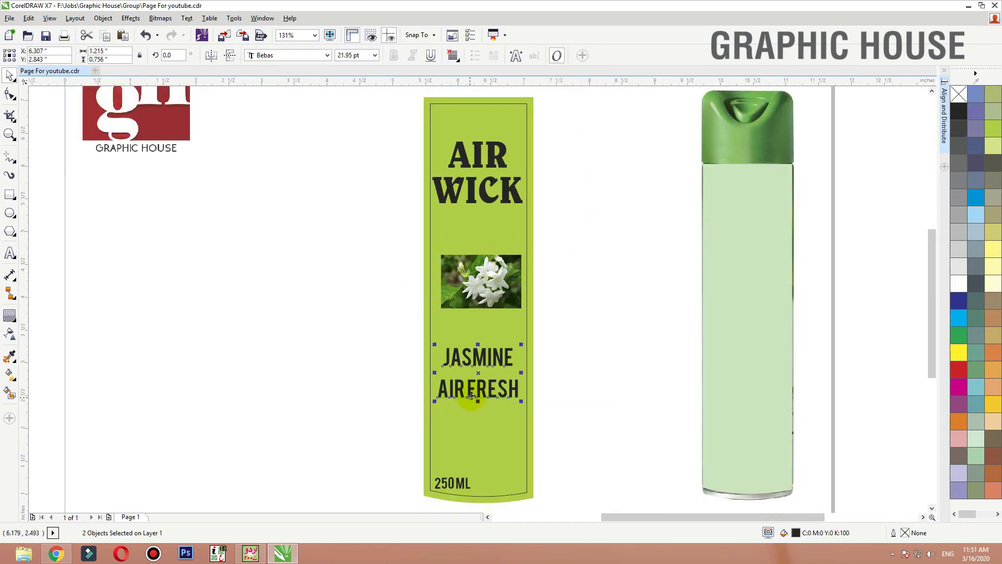
left_click(470, 414)
left_click(472, 393)
left_click_drag(474, 397, 474, 416)
left_click_drag(481, 288, 483, 296)
left_click(566, 240)
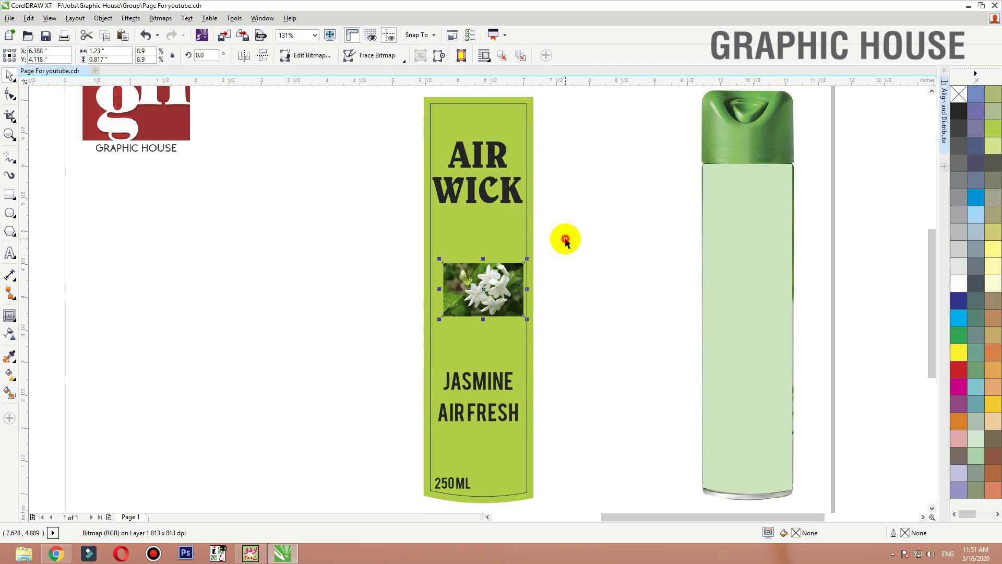
left_click(533, 253)
left_click(594, 253)
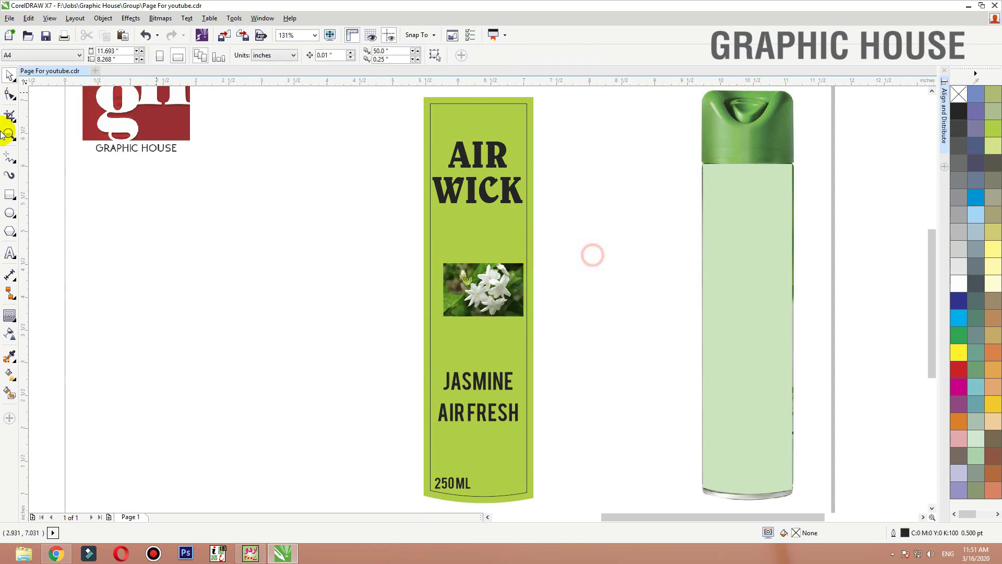
Step: Draw a white-filled circle about 2.5 inches in diameter over the photo, centred horizontally on the label
left_click(11, 210)
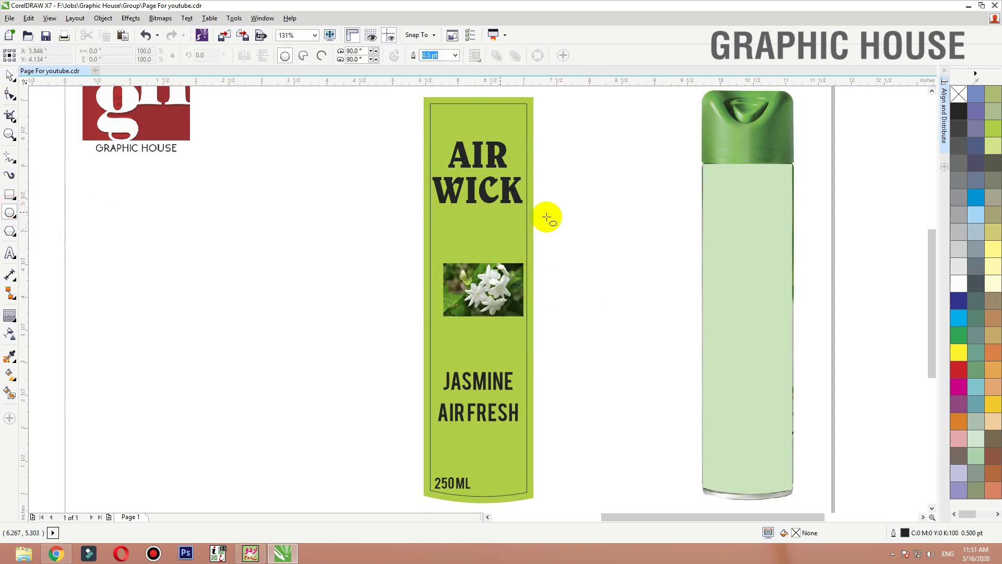
left_click_drag(564, 215, 394, 387)
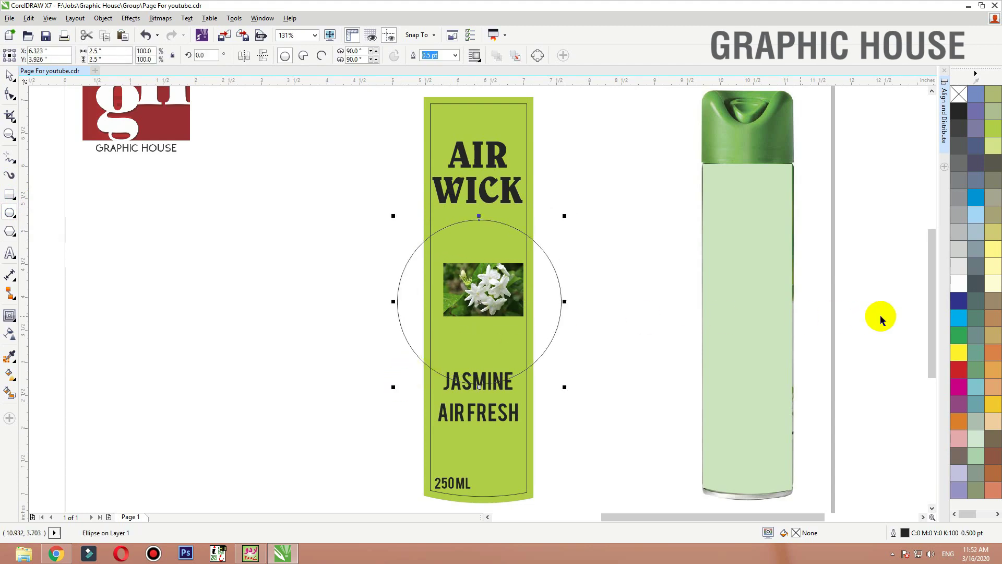
left_click(959, 284)
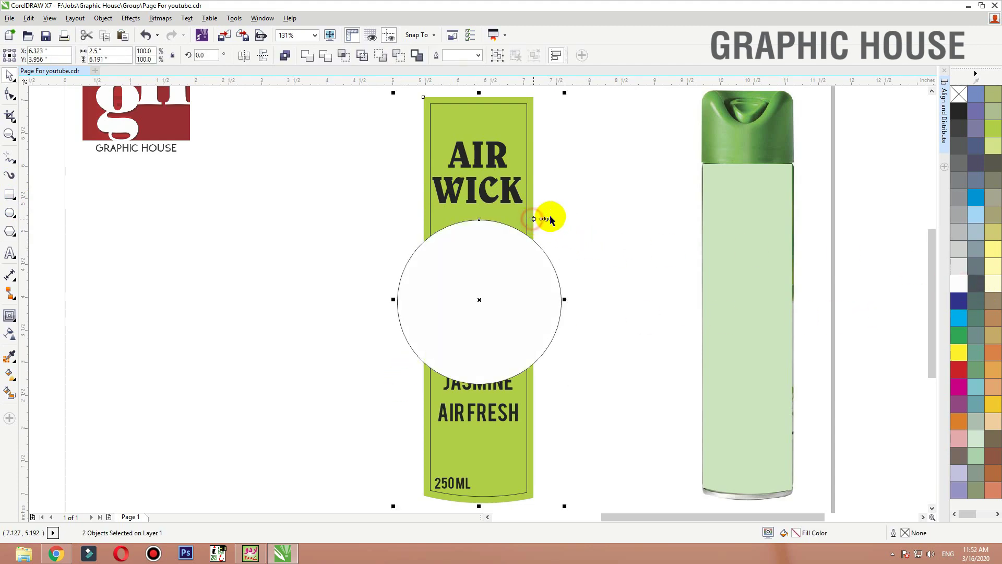
left_click(514, 277)
key("F2")
left_click_drag(692, 198, 279, 449)
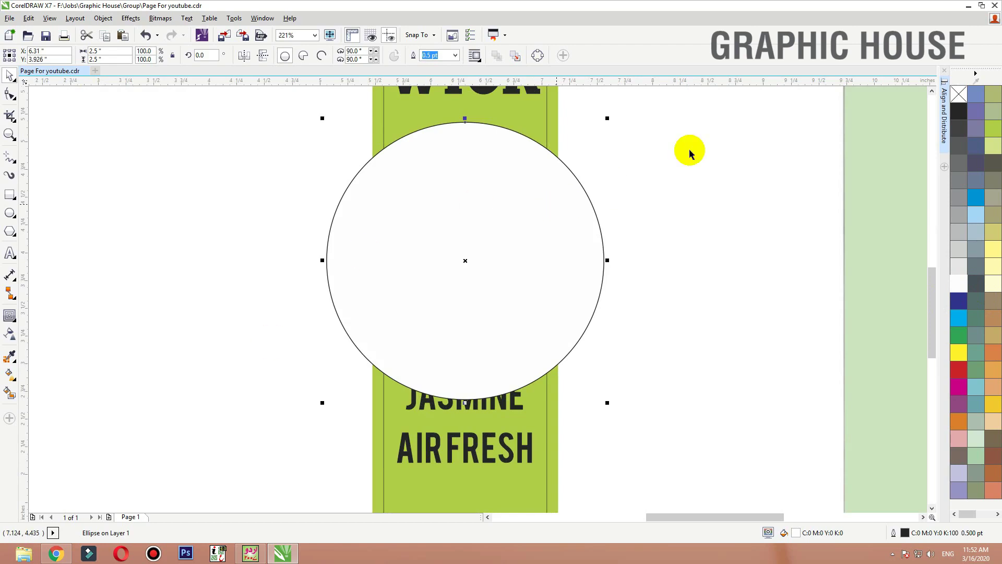
Step: Move the jasmine photo off the label to its left and PowerClip the white circle inside the label
left_click_drag(690, 178, 366, 314)
left_click_drag(475, 238, 209, 242)
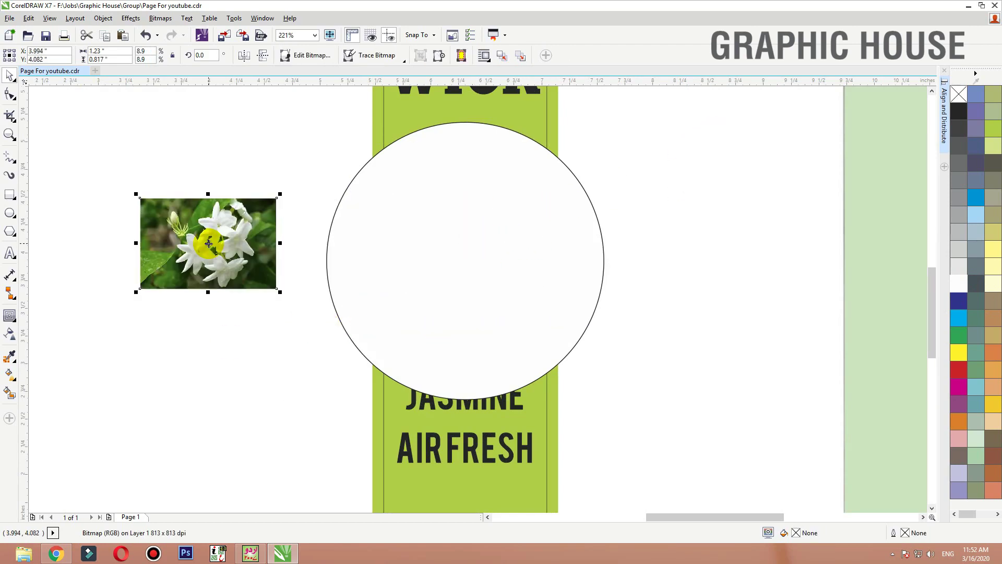
left_click(427, 234)
right_click(453, 180)
left_click(470, 187)
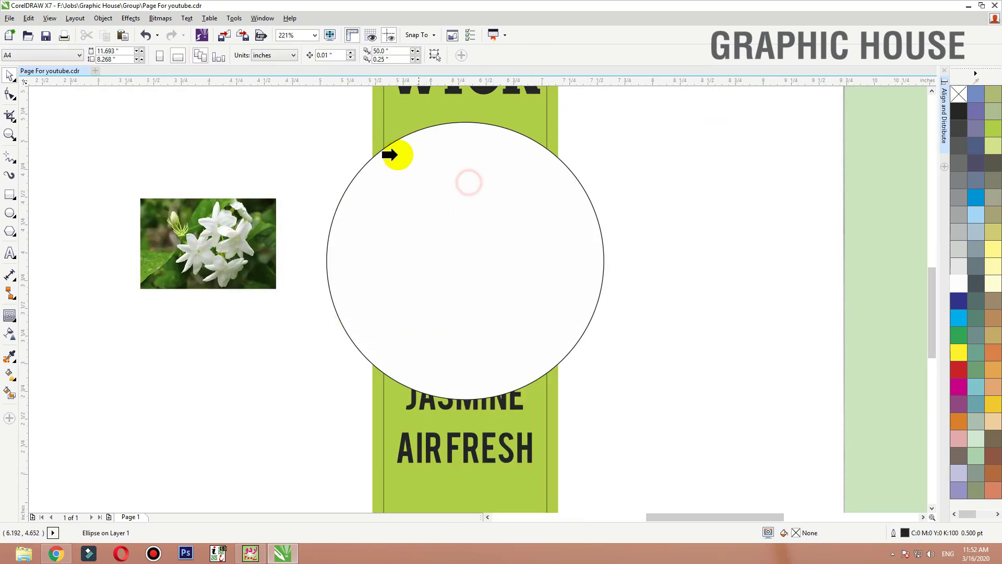
left_click(382, 137)
Step: Within the PowerClip contents, convert the circle to curves and bend its top and bottom nodes into a wavy shape
left_click(382, 138, "ctrl")
left_click(466, 186)
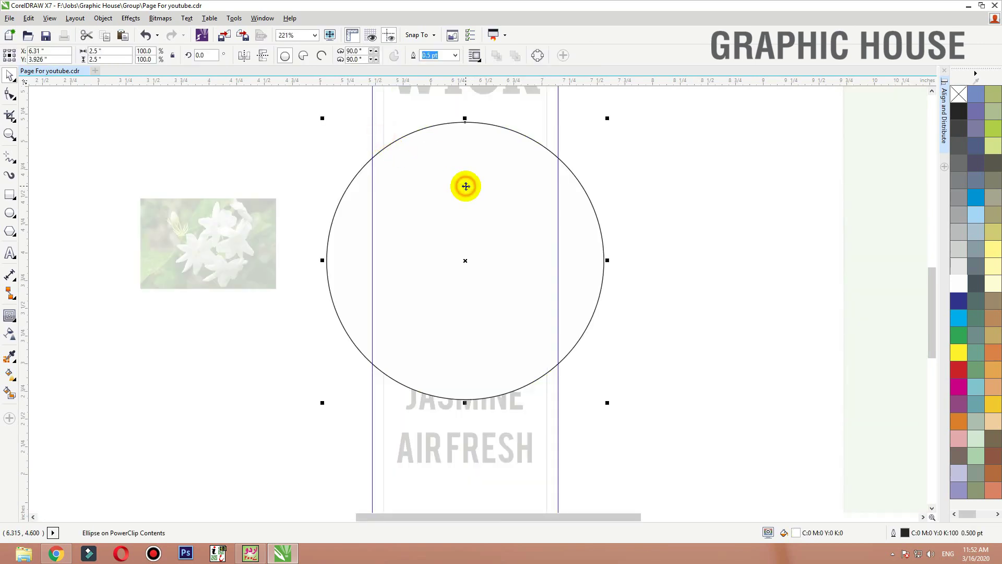
key("ctrl+q")
key("F10")
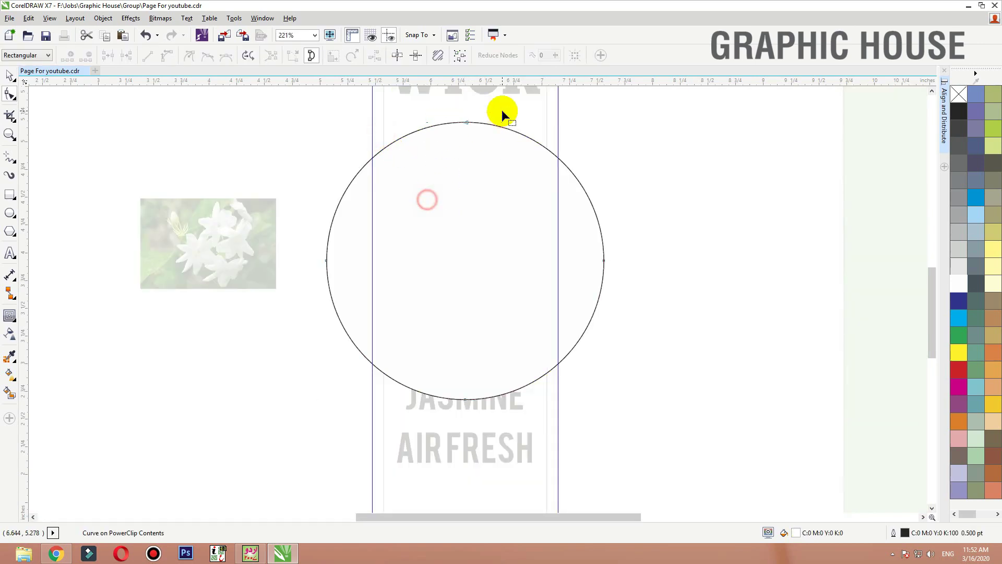
left_click_drag(503, 111, 451, 183)
left_click(465, 399)
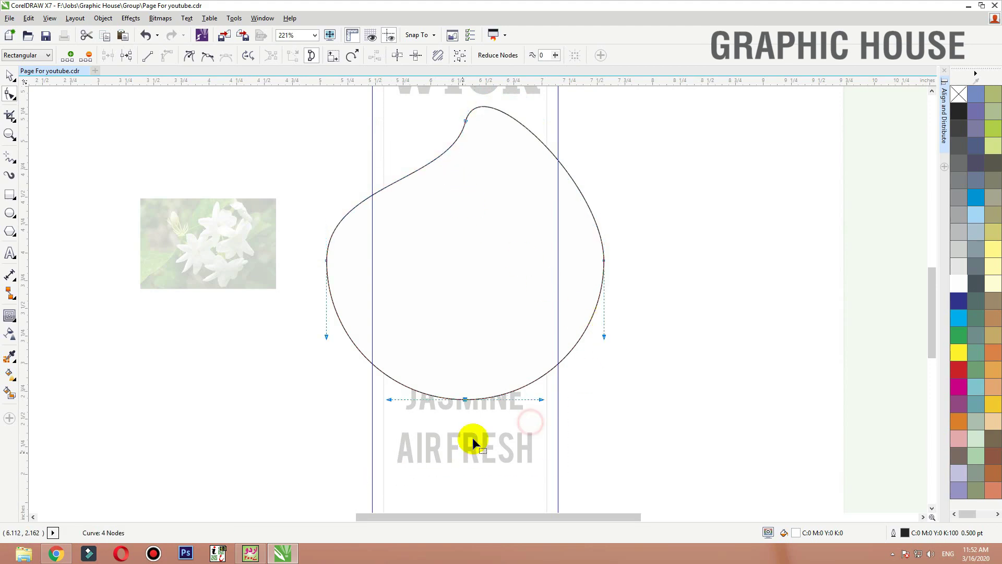
left_click(537, 400)
left_click_drag(541, 400, 518, 327)
key("space")
left_click(631, 351, "ctrl")
Step: Lower the "JASMINE AIR FRESH" lines to sit beneath the white wavy shape
key("shift+F2")
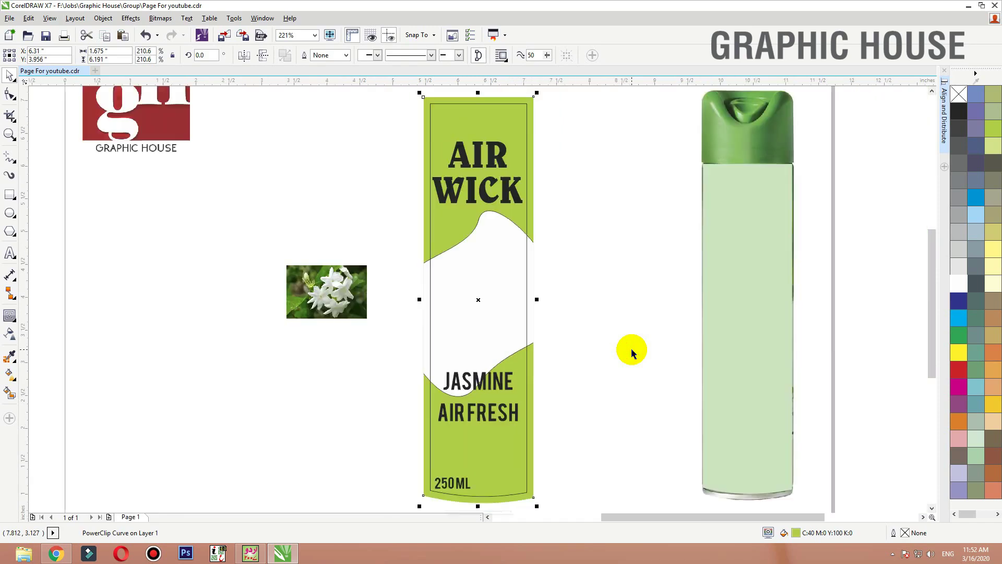
left_click_drag(631, 327, 405, 462)
left_click_drag(504, 412, 504, 448)
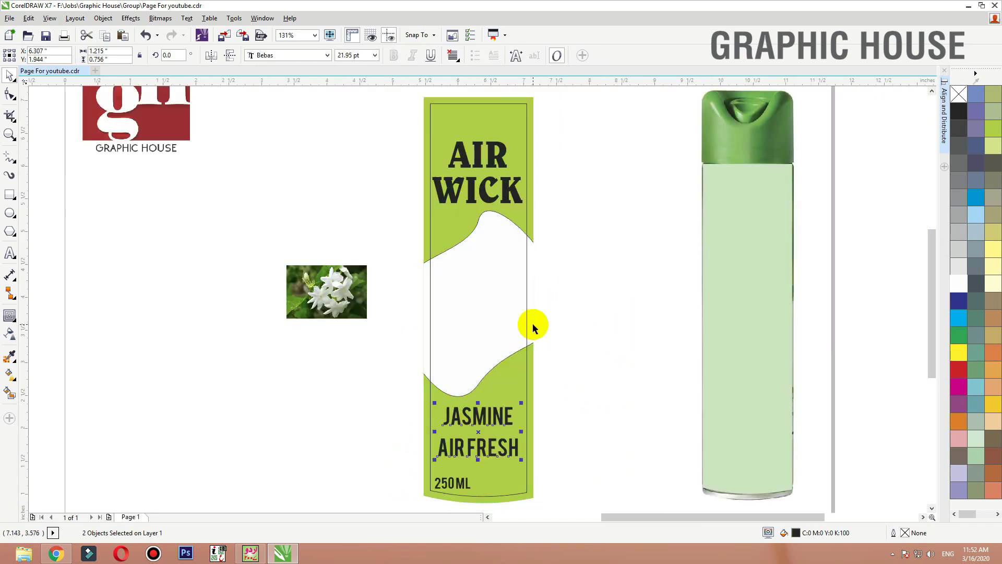
Step: Refine the clipped white shape's top and bottom curves by adjusting their node handles for a more pronounced wave
left_click(533, 297)
left_click(532, 296, "ctrl")
left_click(501, 290)
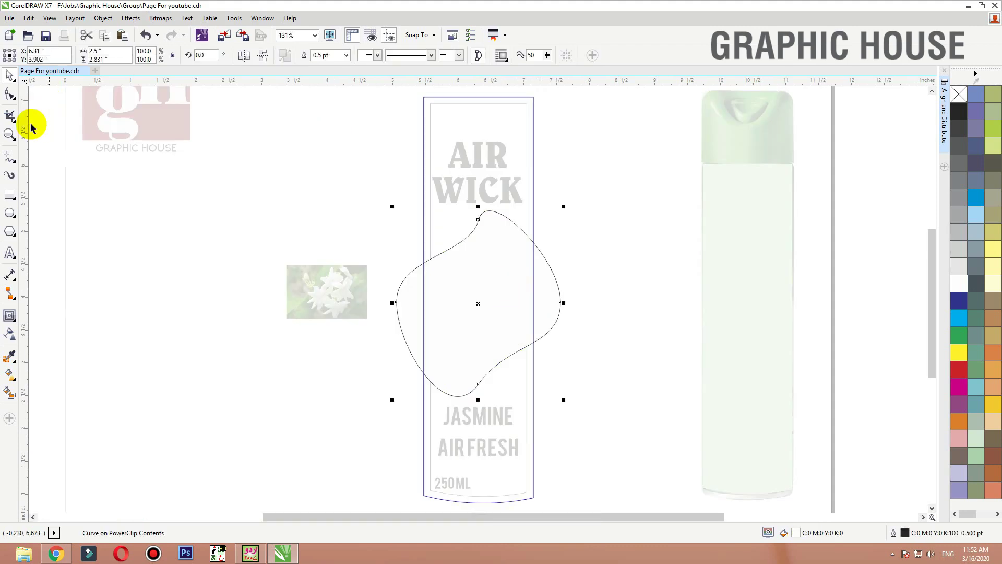
left_click(14, 99)
left_click(475, 229)
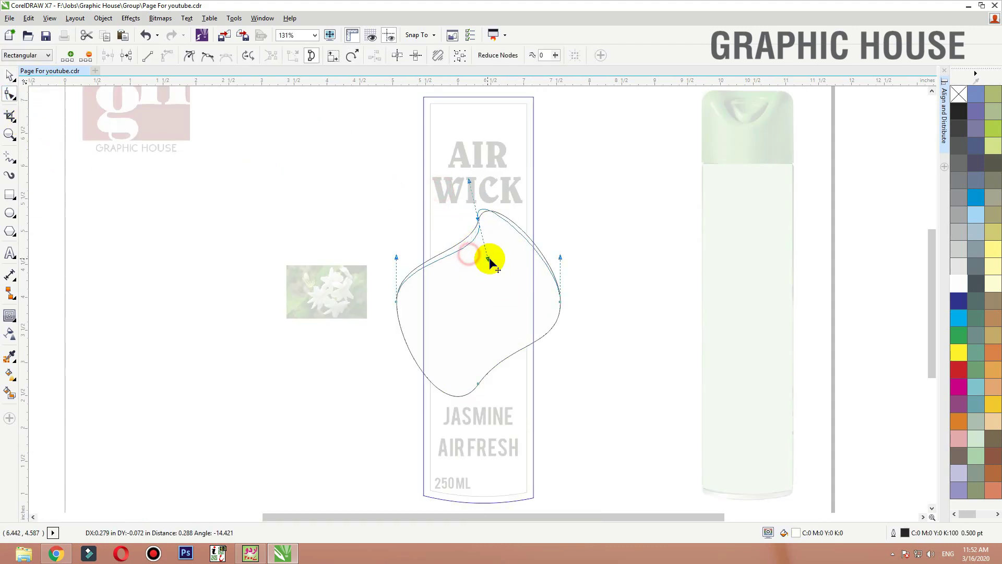
left_click_drag(489, 259, 473, 259)
left_click(478, 384)
left_click_drag(510, 340, 493, 329)
key("space")
left_click(627, 295, "ctrl")
Step: Fill the clipped wavy shape with green C:100 M:0 Y:100 K:0 and remove its outline
left_click(536, 290)
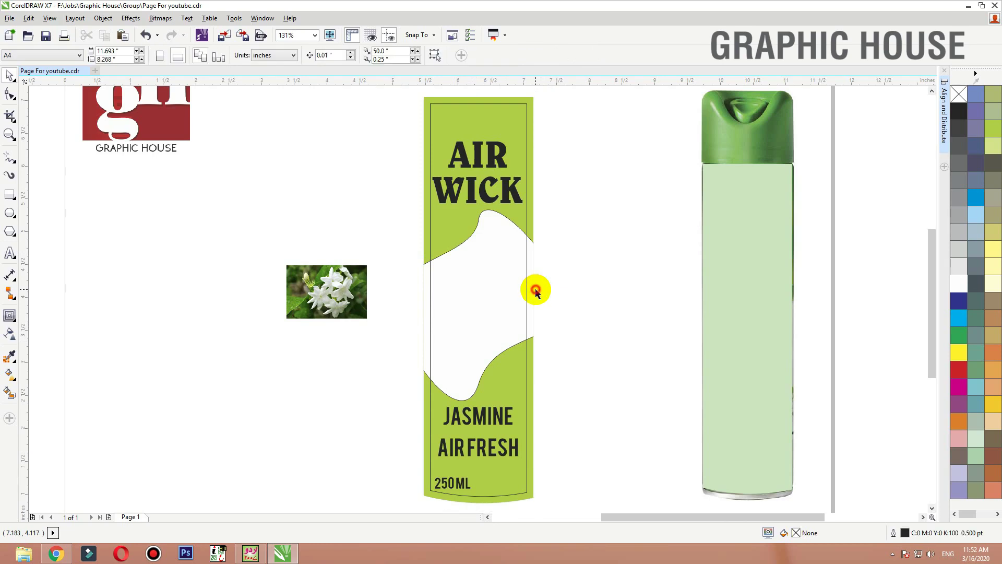
left_click(534, 292, "ctrl")
left_click(510, 293)
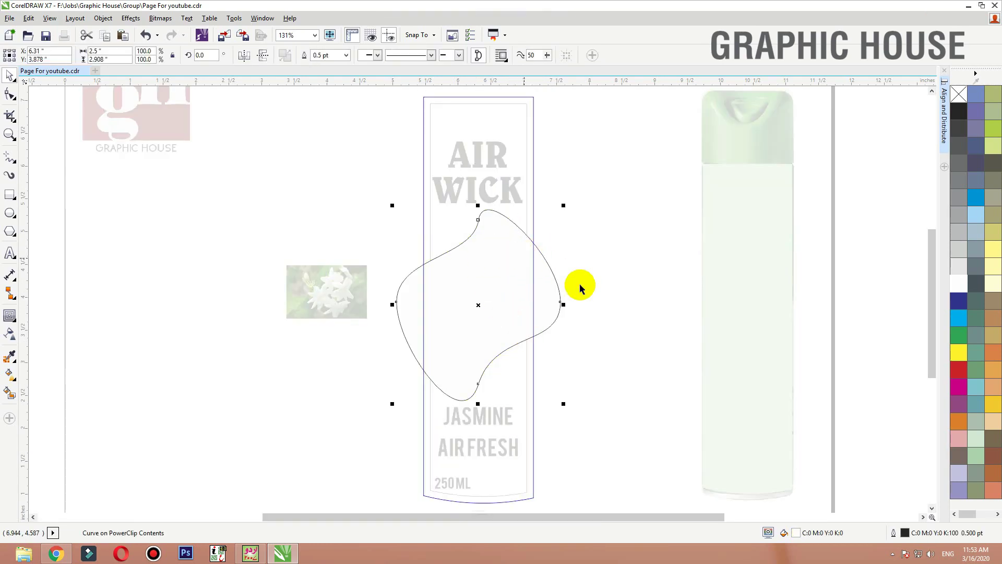
left_click(959, 335)
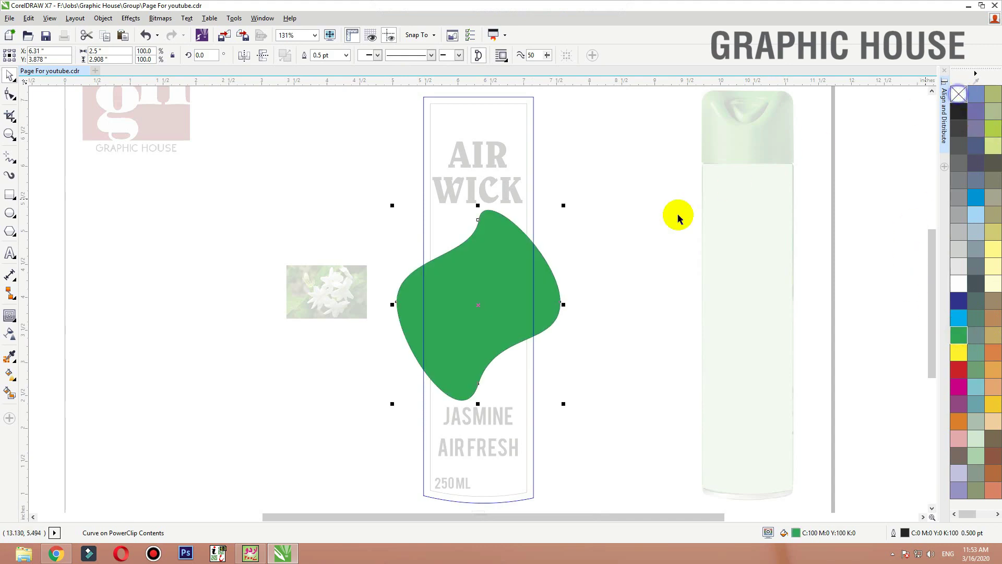
left_click(679, 273)
left_click(634, 282, "ctrl")
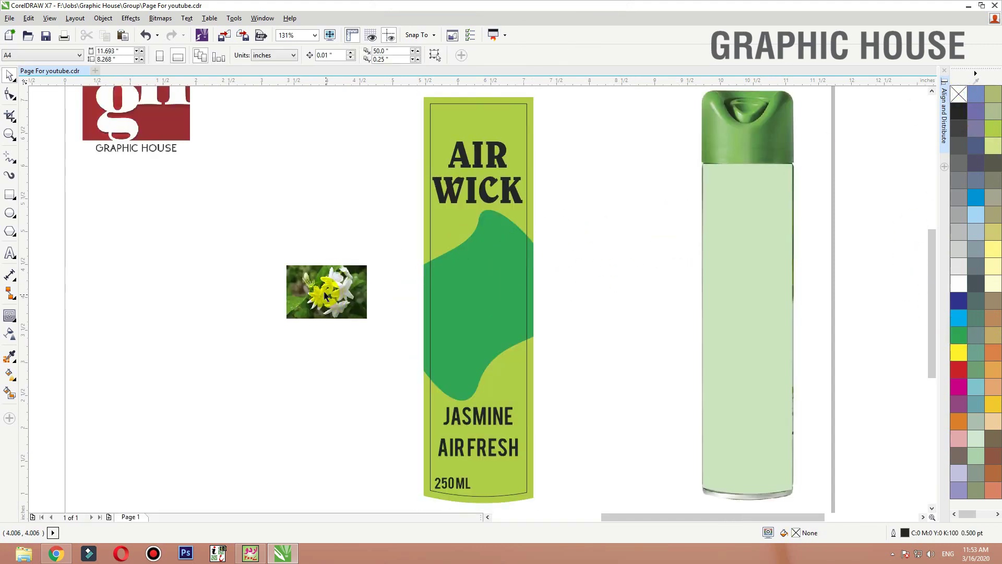
Step: PowerClip the jasmine photo into the green label, open the label's contents and move the photo to the wavy shape's left side
left_click_drag(326, 283, 344, 292)
right_click(348, 290)
left_click(412, 167)
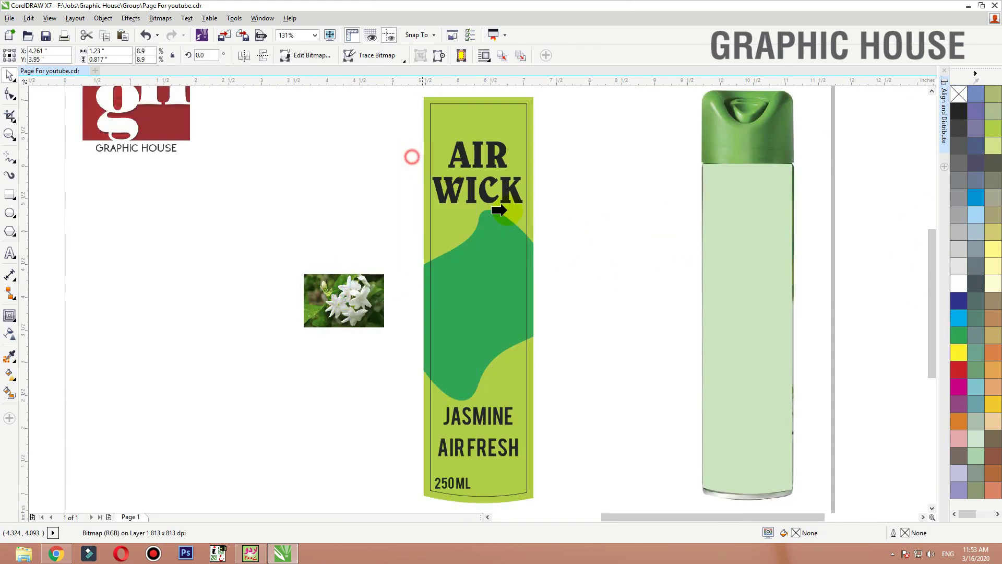
left_click(532, 264)
left_click(532, 265, "ctrl")
left_click_drag(478, 293, 360, 292)
key("F2")
left_click_drag(307, 183, 666, 445)
Step: PowerClip the jasmine photo inside the green wavy shape
left_click(466, 291)
right_click(325, 270)
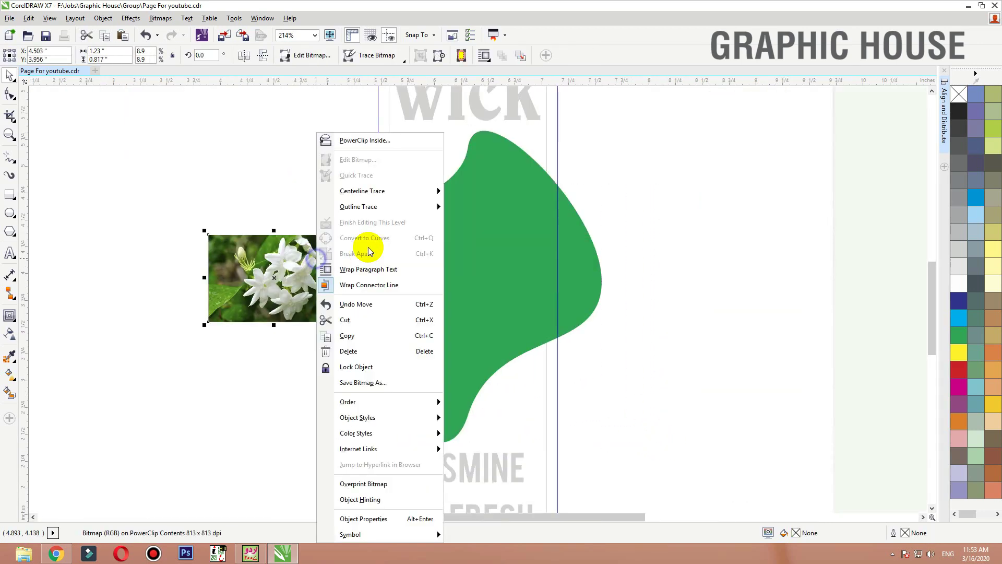
left_click(369, 137)
left_click(463, 228)
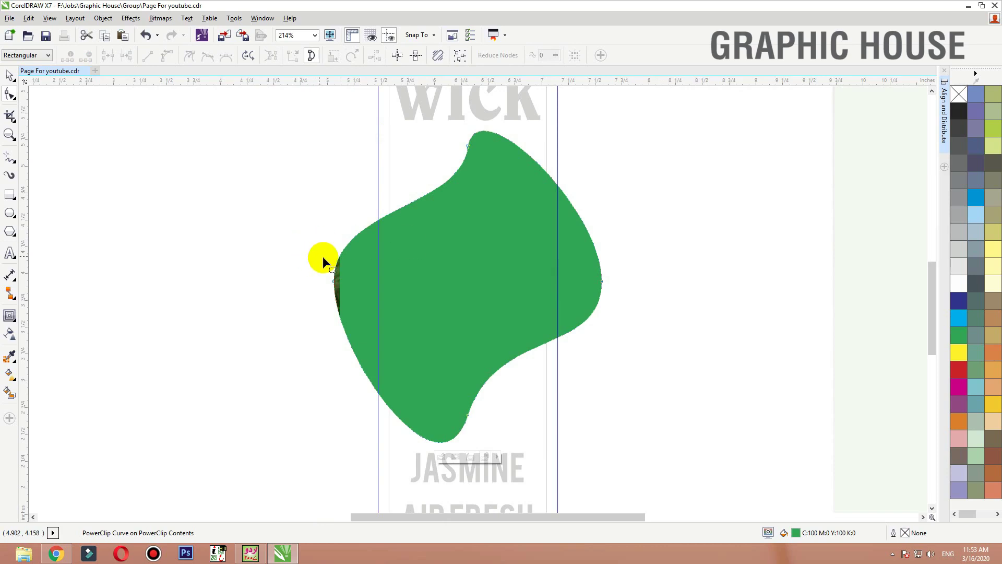
Step: Within the wavy shape, centre the jasmine photo and enlarge it proportionally to about 2.549 × 1.693 inches
key("space")
left_click(347, 274, "ctrl")
left_click_drag(311, 277, 469, 298)
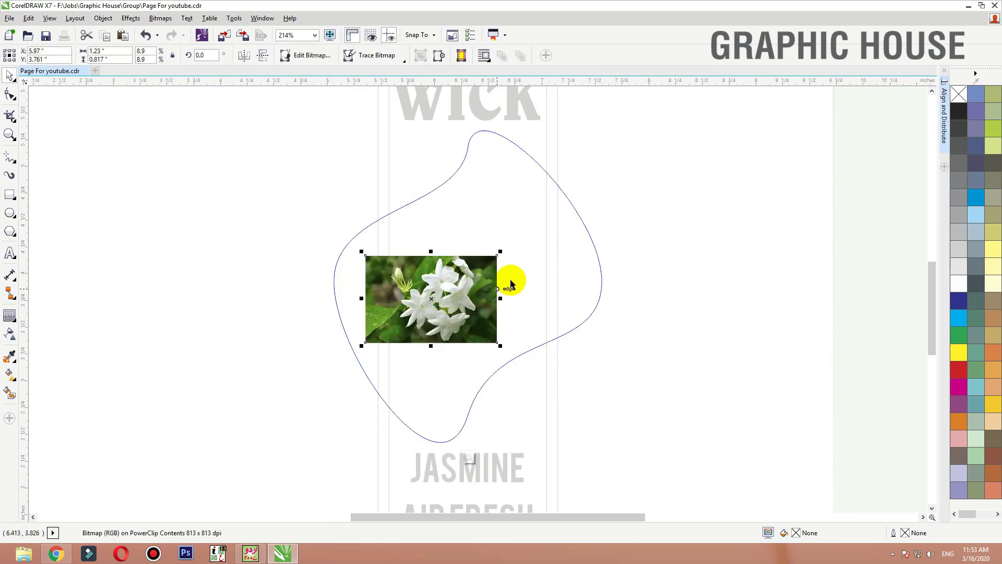
left_click_drag(498, 255, 643, 144)
left_click_drag(501, 263, 469, 279)
left_click(670, 194, "ctrl")
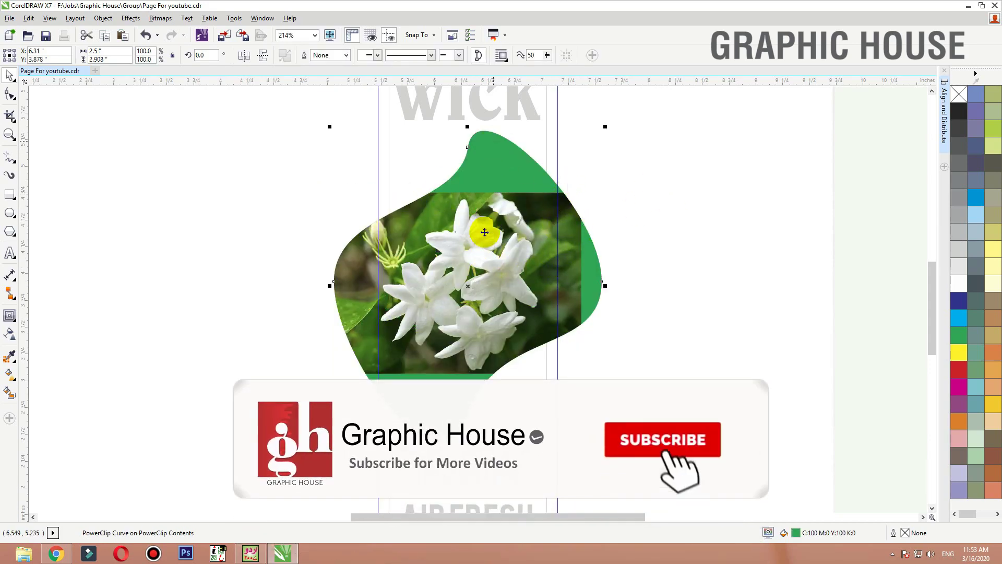
Step: Narrow the clipped jasmine photo to about 2.306 inches and increase its height to about 1.864 inches
double_click(485, 232)
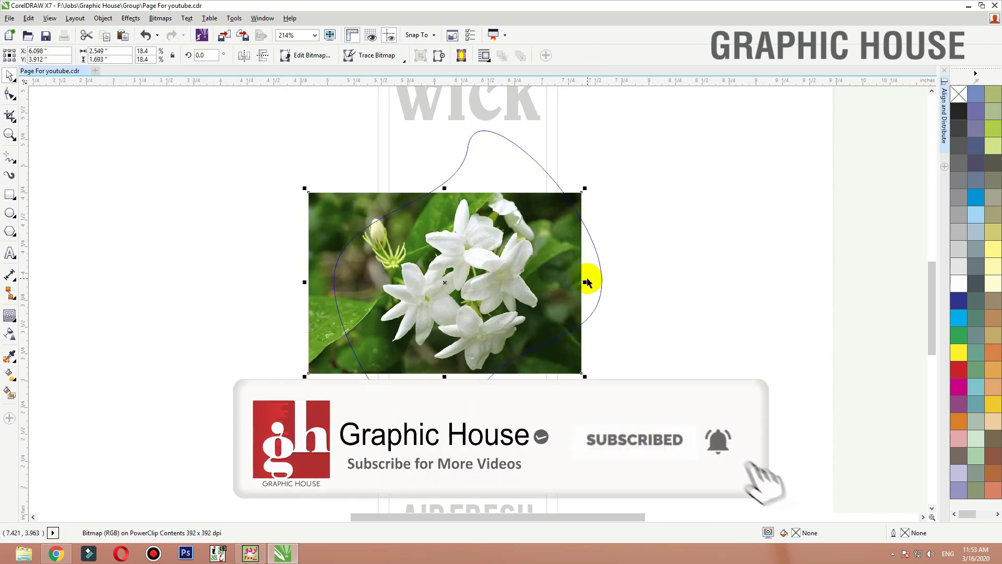
left_click_drag(586, 282, 571, 282)
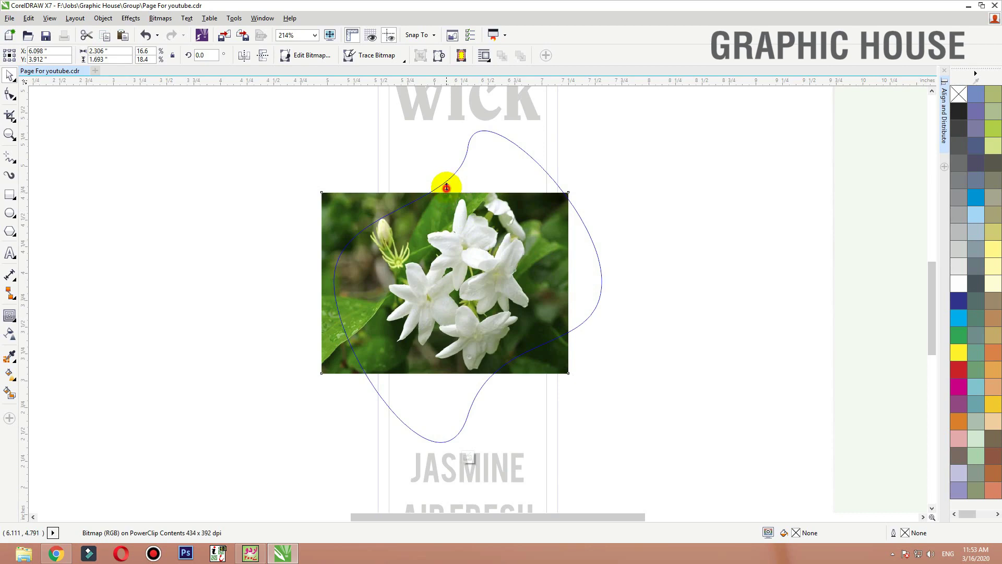
left_click_drag(447, 187, 446, 178)
left_click(684, 188, "ctrl")
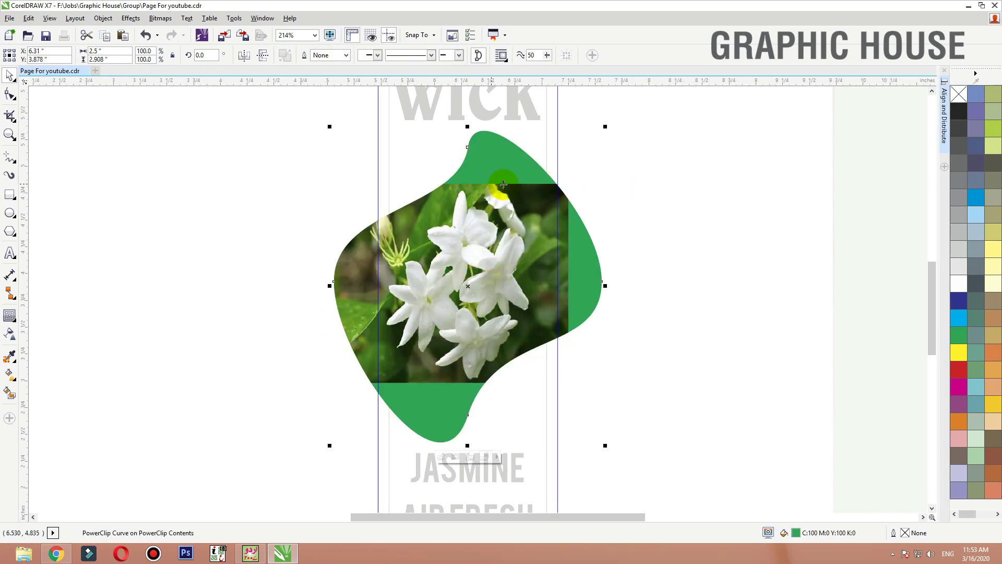
Step: Add a vertically mirrored copy below the clipped jasmine photo and stretch it downward to fill the wave's lower part
double_click(434, 360)
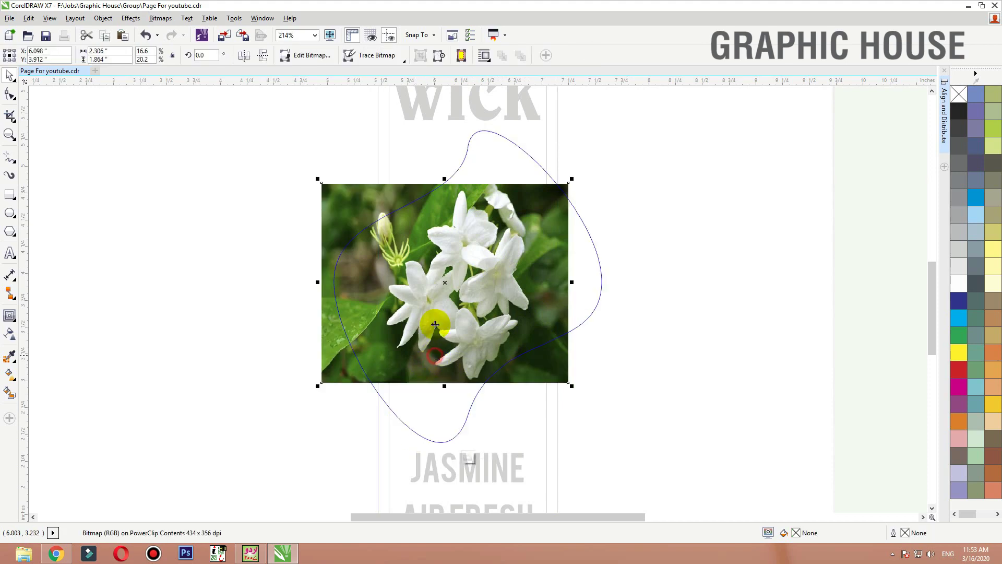
left_click_drag(444, 179, 444, 466)
scroll(462, 305, "down", 2)
key("F2")
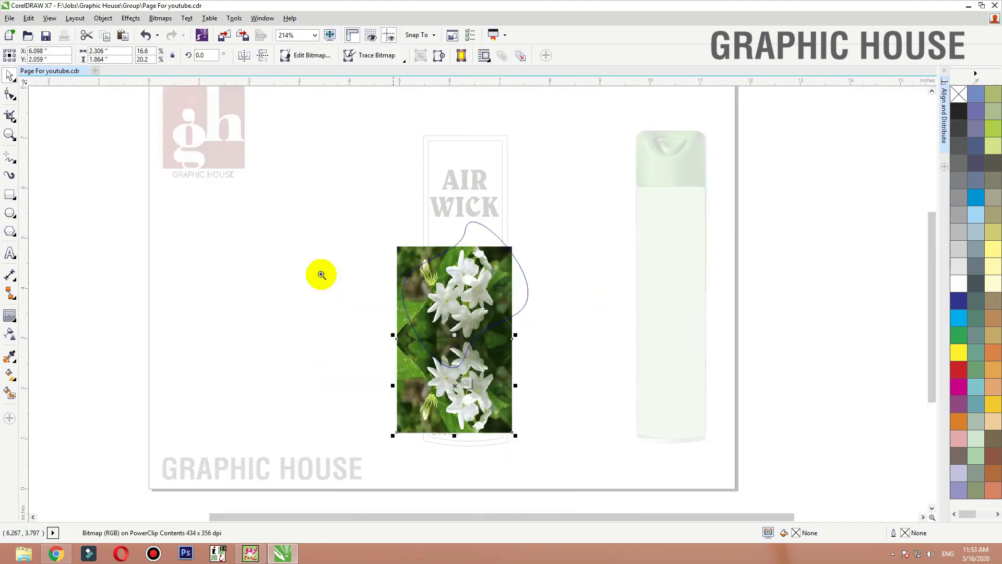
left_click_drag(322, 275, 673, 519)
left_click_drag(421, 303, 420, 430)
left_click(581, 251, "ctrl")
key("shift+F2")
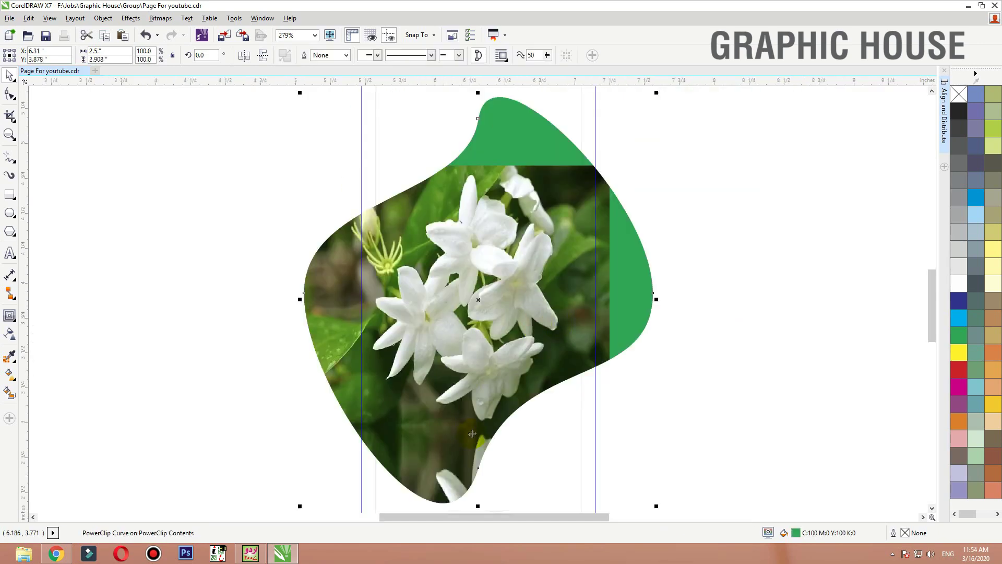
Step: Add a mirrored copy above the clipped jasmine photo, stretched to about 5.393 inches high, to fill the wave's upper part
left_click(452, 470, "ctrl")
scroll(484, 398, "down", 2)
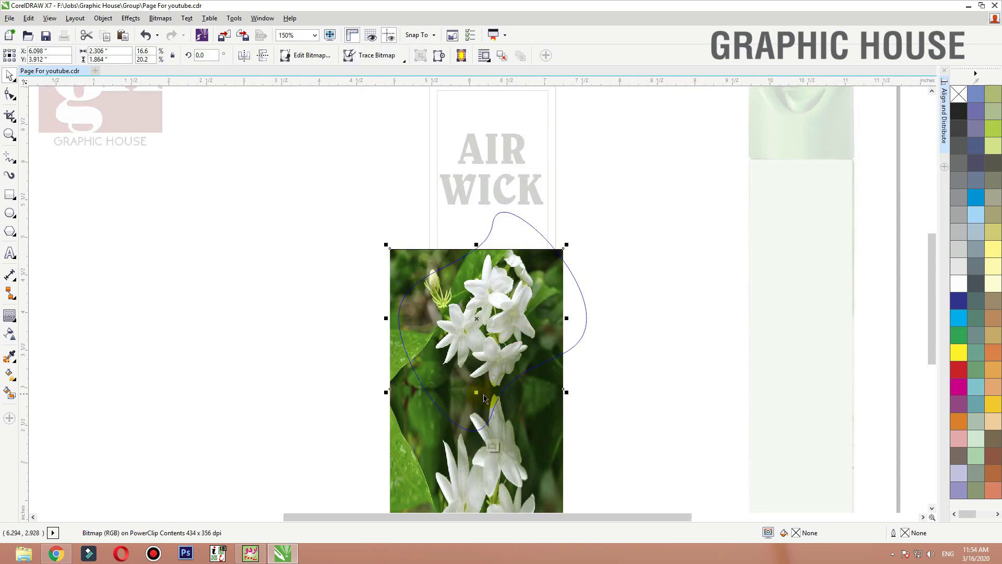
left_click_drag(479, 393, 530, 73)
right_click(498, 194)
scroll(565, 315, "down", 1)
left_click(610, 215, "ctrl")
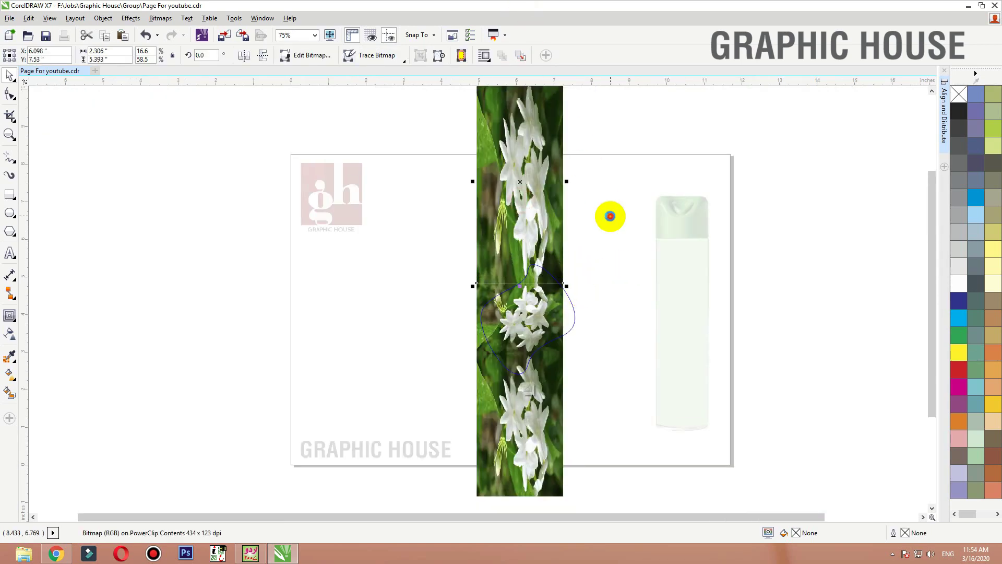
left_click(696, 224)
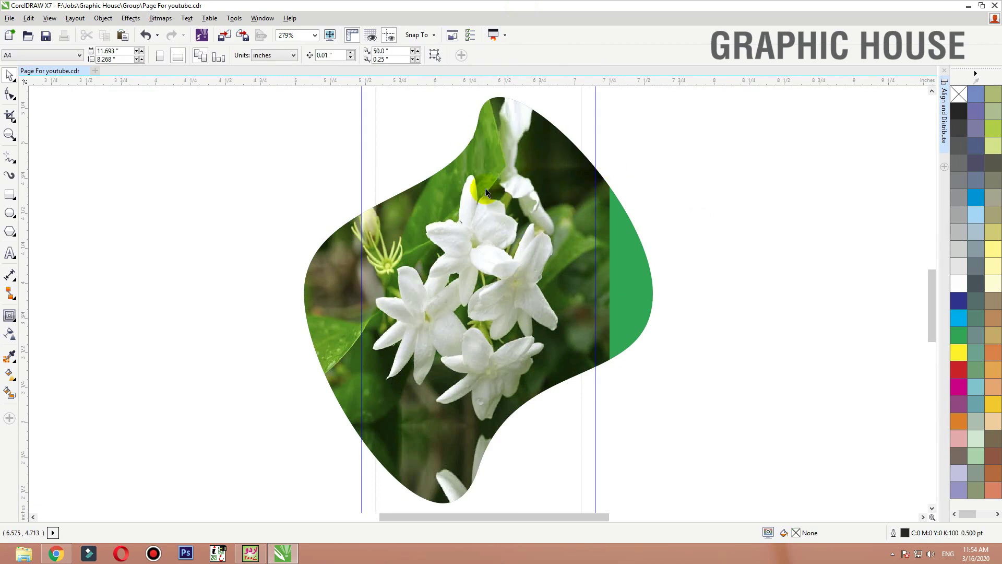
Step: Duplicate the photo-filled wave slightly to the right and set the copy's frame type to None
left_click(500, 277)
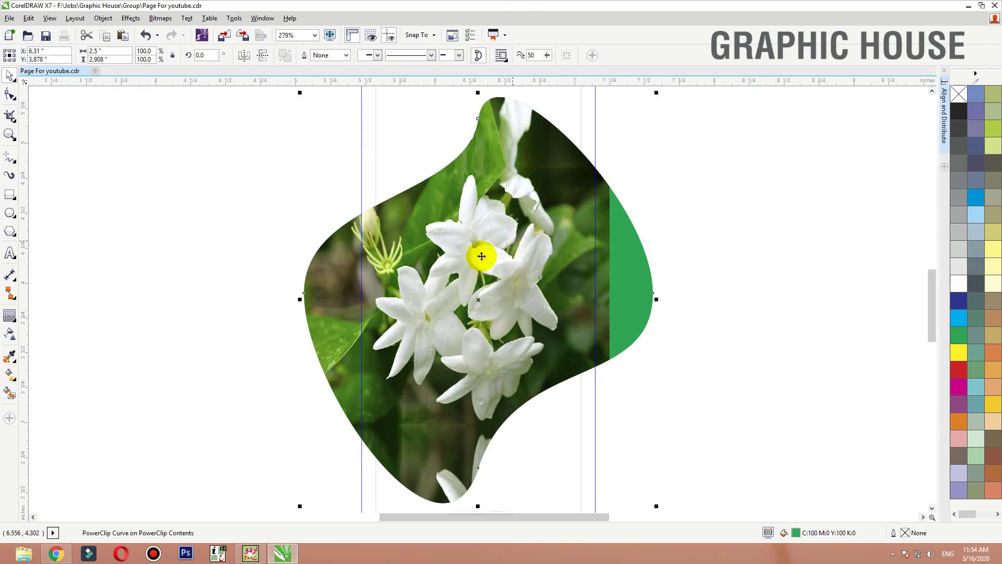
left_click_drag(482, 256, 492, 278)
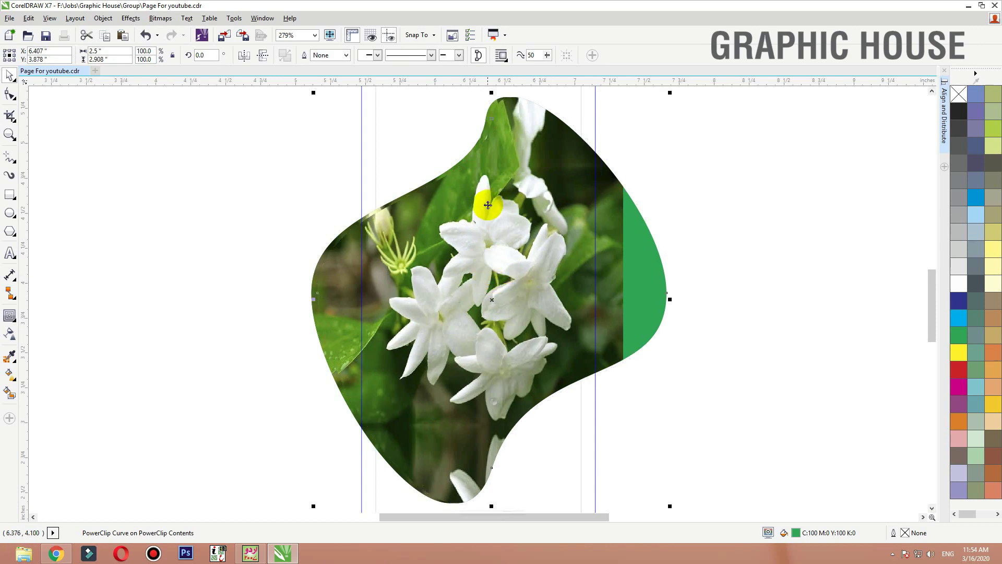
right_click(501, 146)
mouse_move(599, 128)
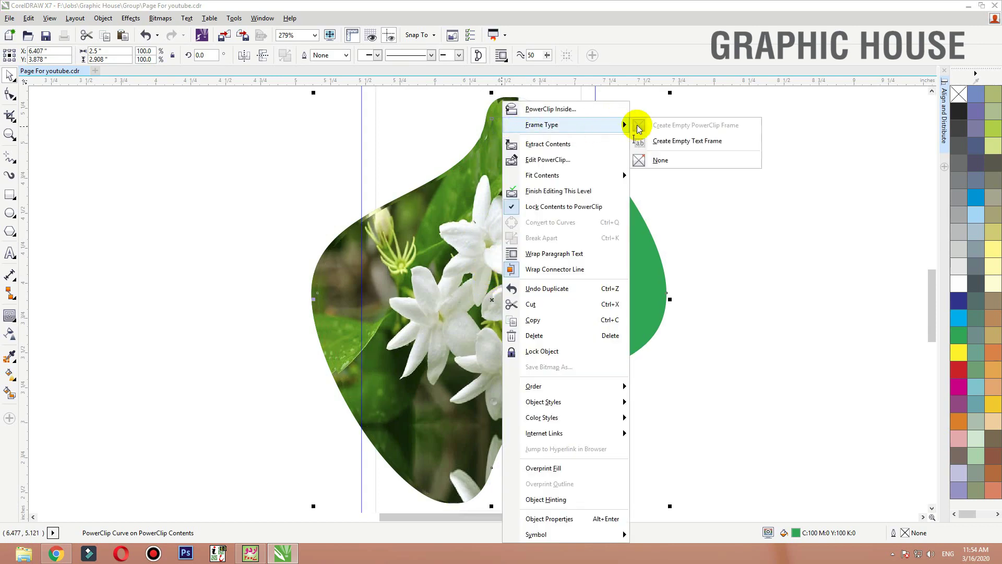
left_click(649, 156)
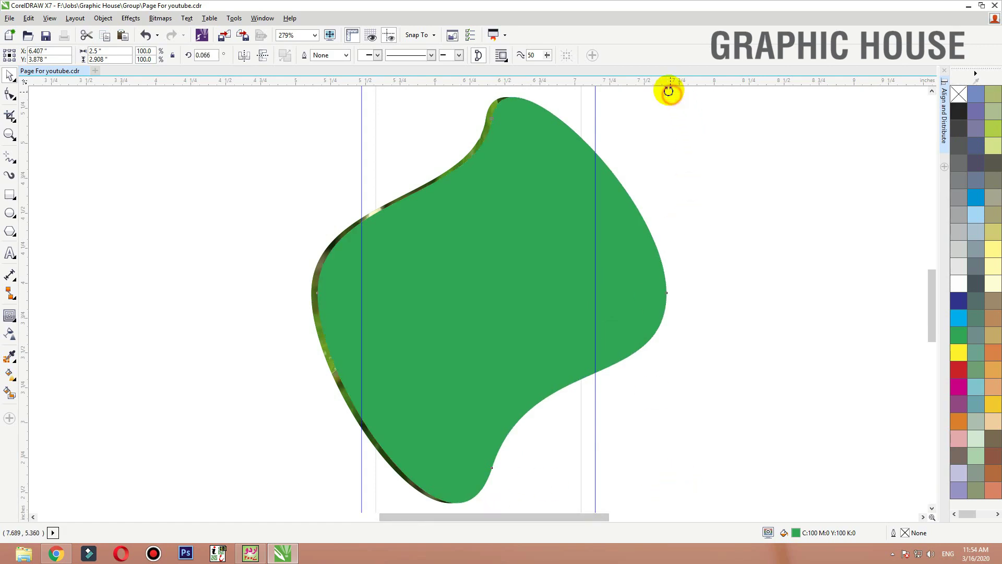
Step: Rotate the plain green wave copy about 6.9° and send it behind the photo-filled wave
left_click_drag(669, 91, 666, 108)
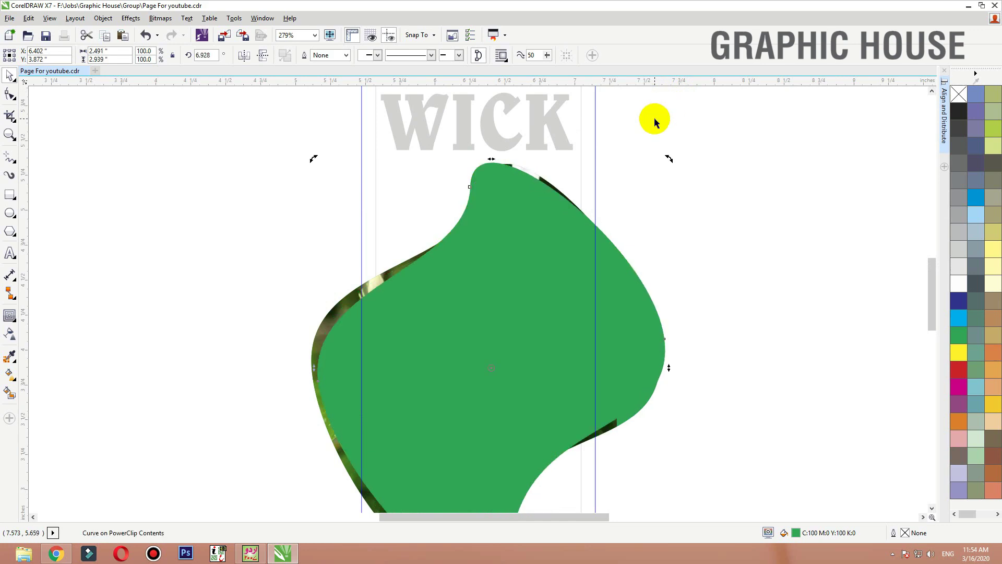
key("shift+Page_Down")
scroll(631, 133, "down", 2)
left_click(690, 150)
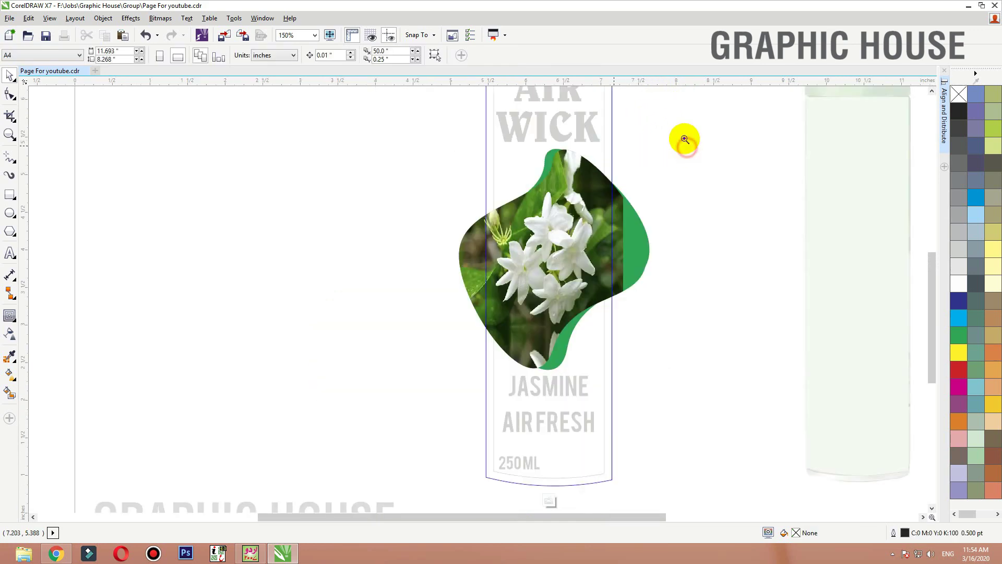
Step: Try two lighter lime-green fills on the rotated backing wave and return it to green C:100 M:0 Y:100 K:0
key("F2")
left_click_drag(695, 138, 443, 288)
left_click(418, 171)
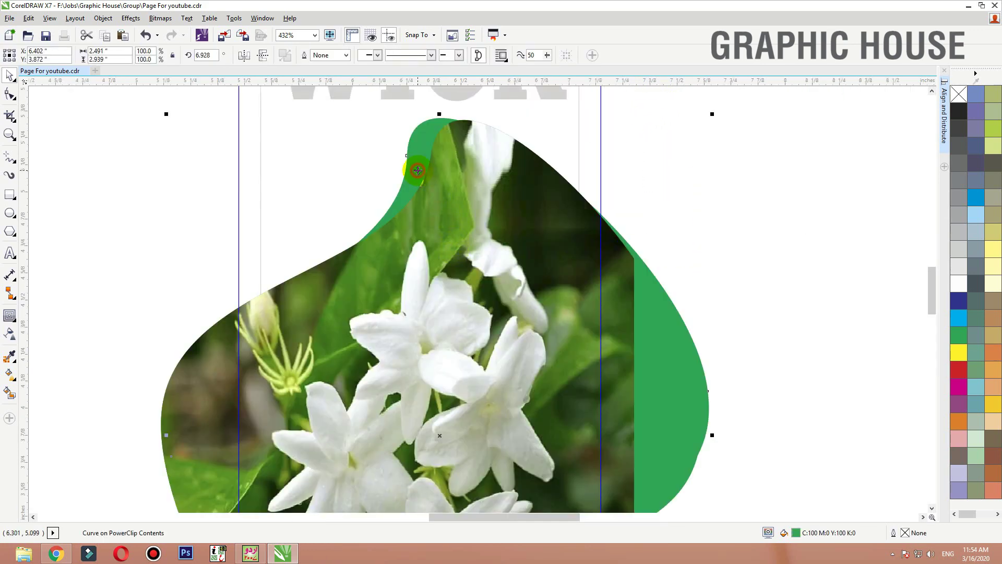
left_click(993, 128)
left_click(712, 177)
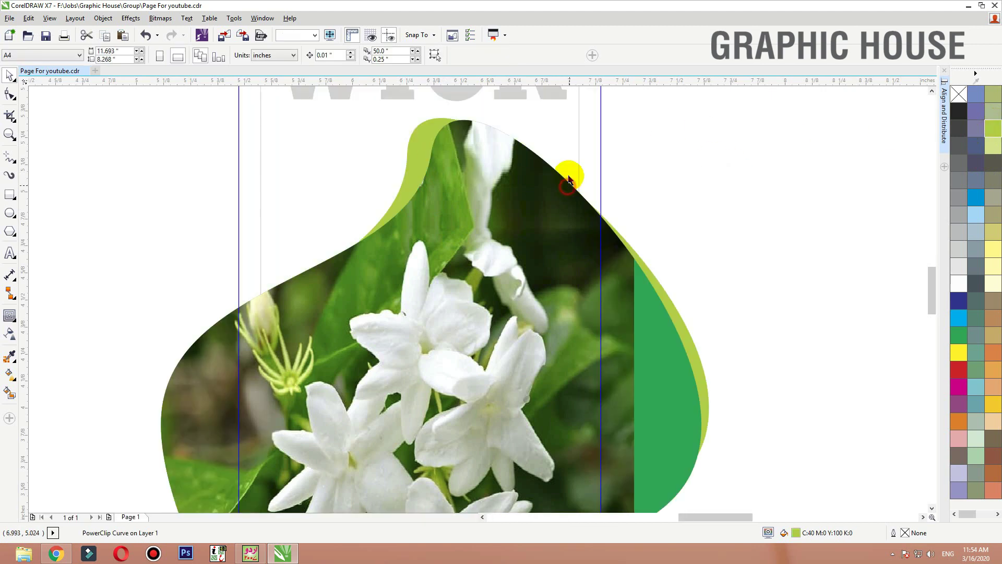
left_click(419, 171)
left_click(969, 224)
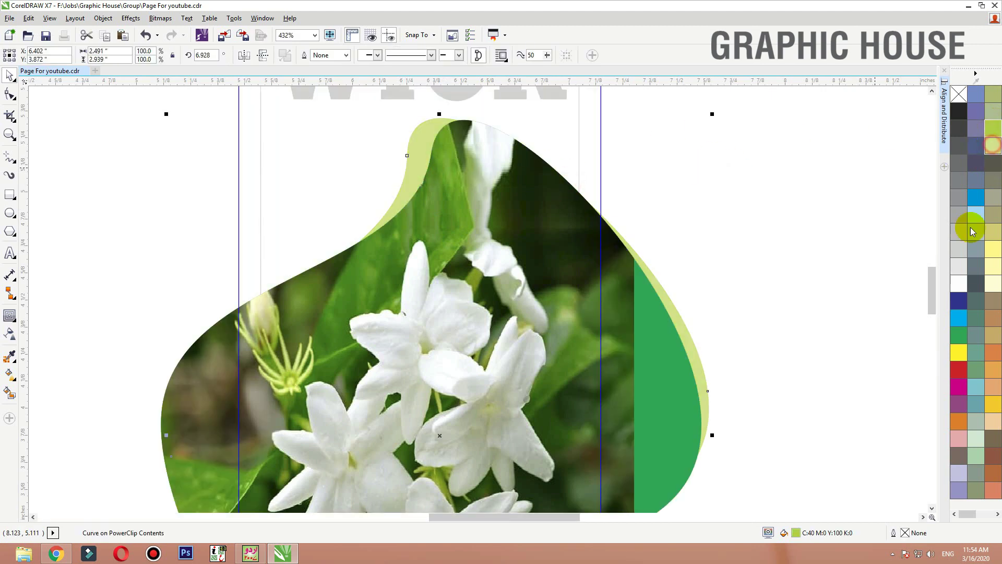
left_click(959, 334)
left_click(831, 300)
scroll(766, 271, "down", 3)
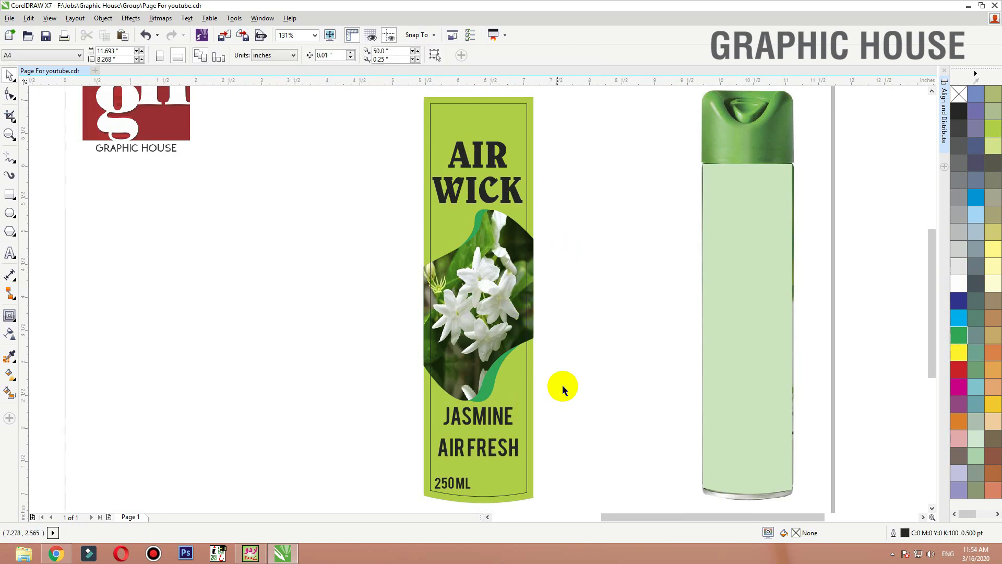
Step: Shrink the "JASMINE AIR FRESH" lines, bring them closer together and centre them horizontally on the label
left_click(477, 424)
key("Down")
left_click_drag(606, 413, 391, 499)
left_click_drag(573, 397, 450, 447)
left_click(456, 456, "shift")
key("c")
left_click(587, 402)
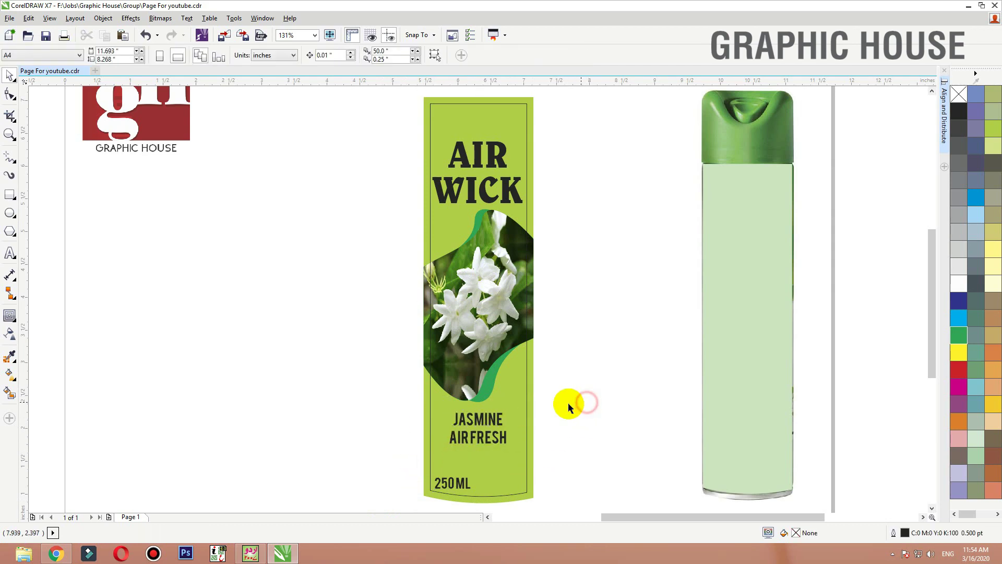
Step: Move the "AIR WICK" title slightly higher on the label, away from the jasmine photo
left_click(491, 196)
left_click(490, 162, "shift")
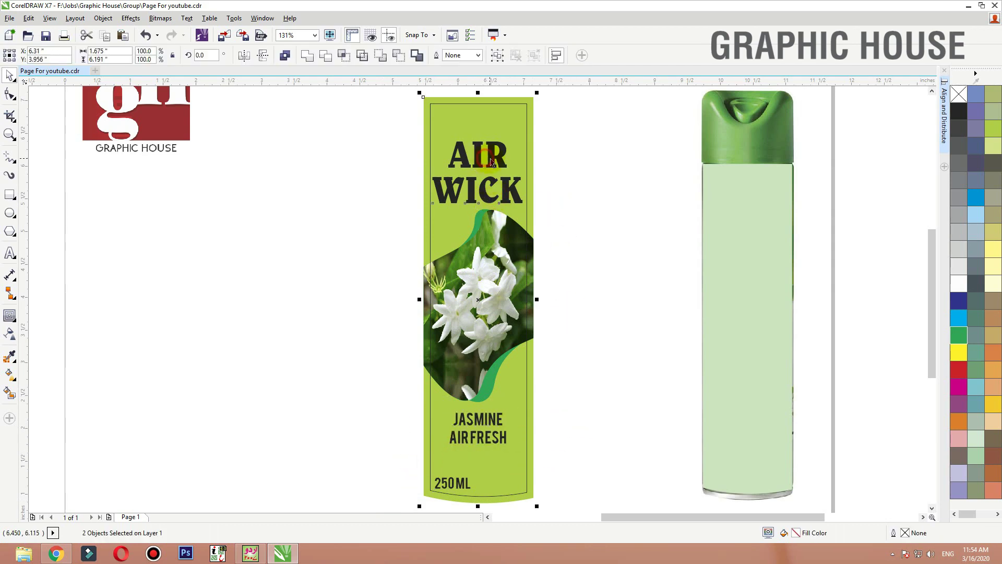
left_click_drag(588, 128, 372, 234)
left_click_drag(482, 201, 482, 186)
left_click(551, 194)
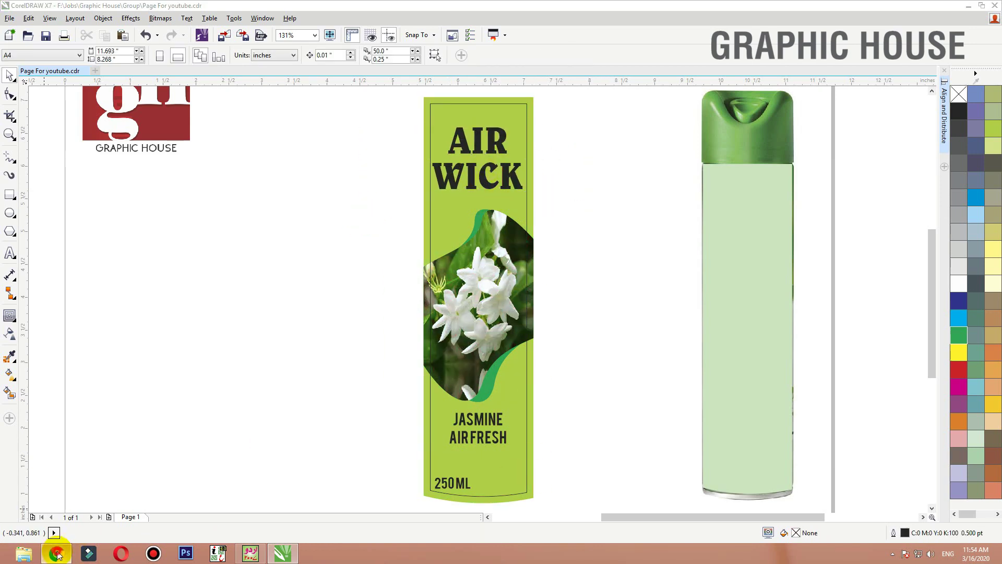
Step: Switch to Chrome and search Google Images for "green wallpaper" in a new tab
left_click(56, 552)
left_click(514, 9)
type("gr")
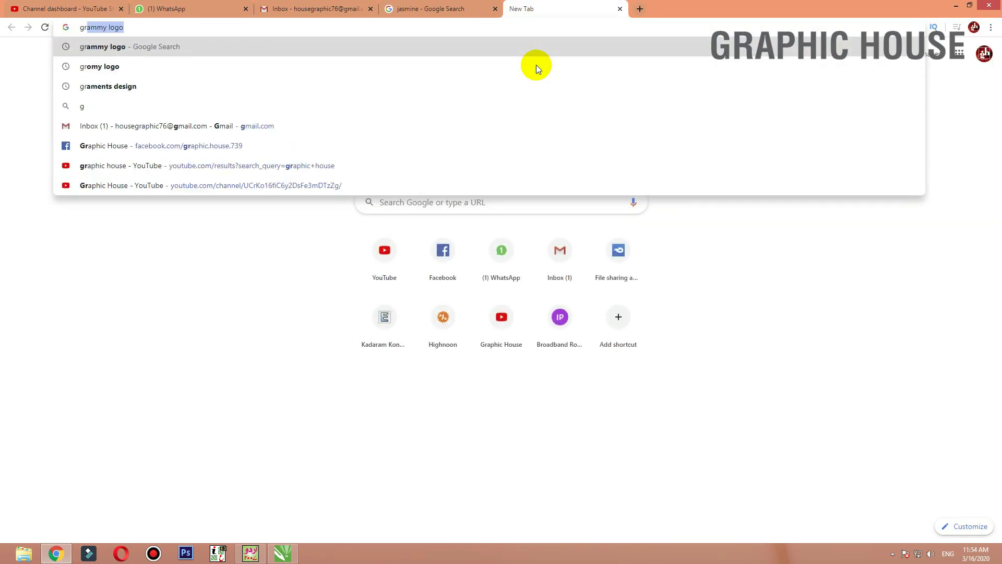
type("een wallpape")
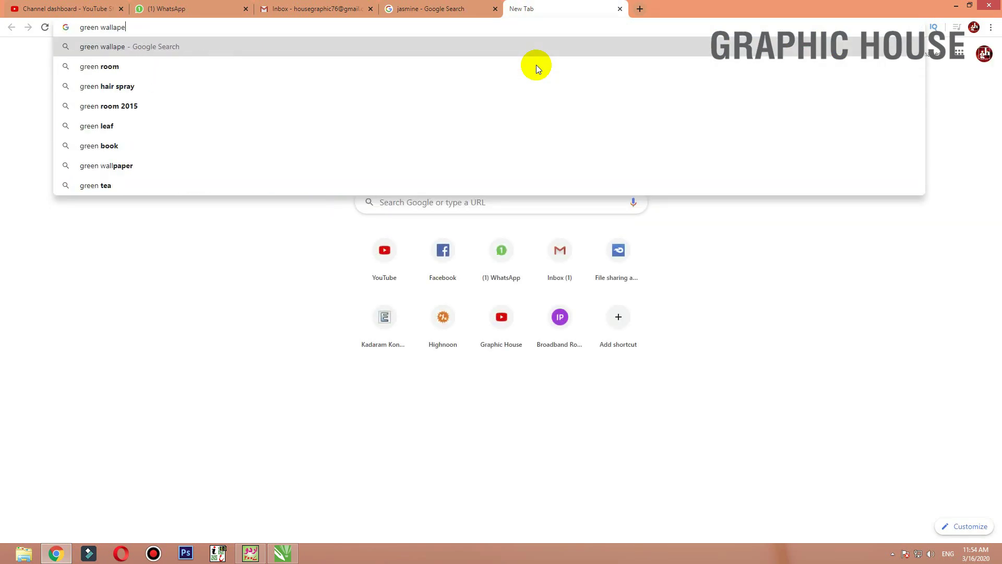
type("r")
left_click(536, 65)
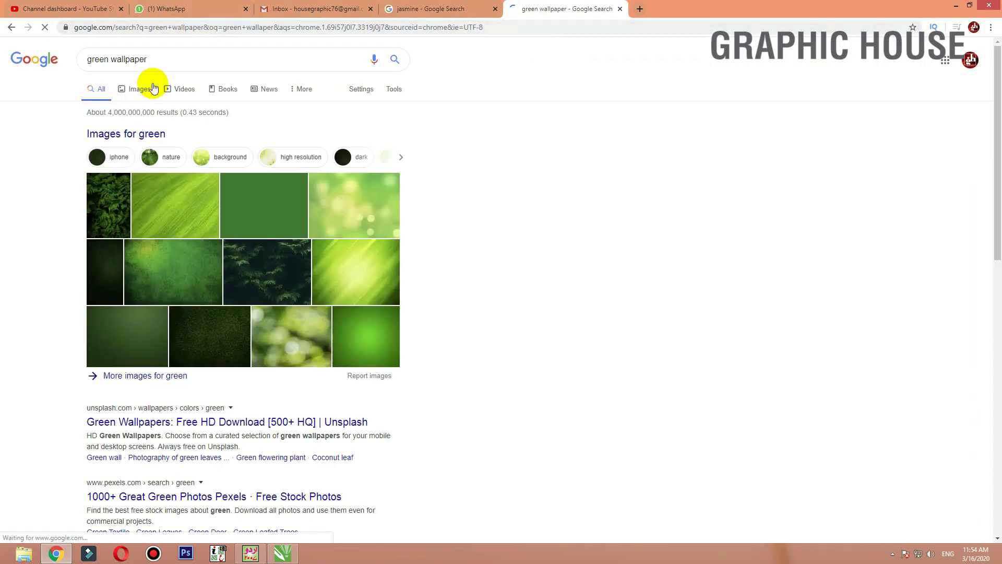
left_click(151, 89)
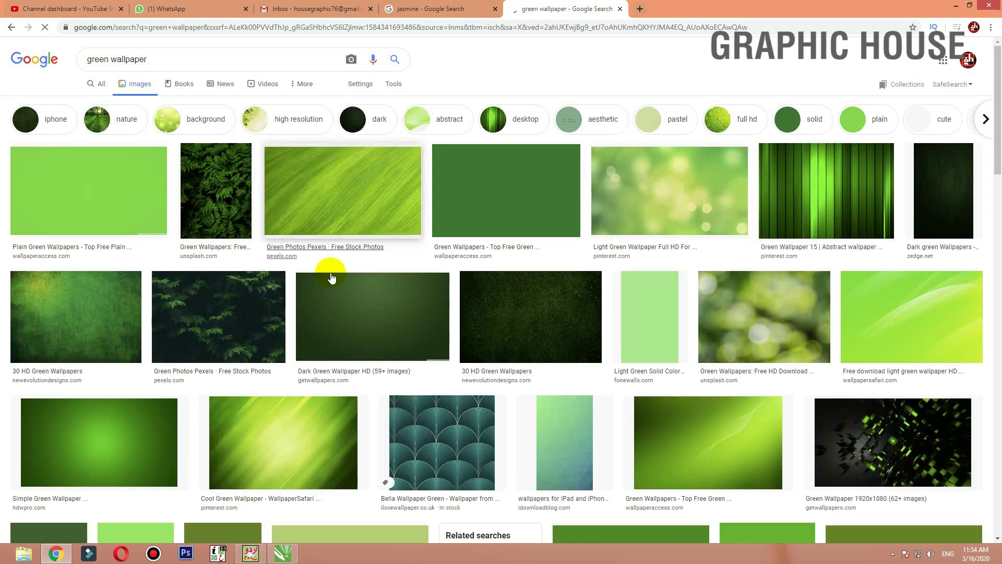
Step: Filter the green wallpaper image results to large sizes
left_click(393, 85)
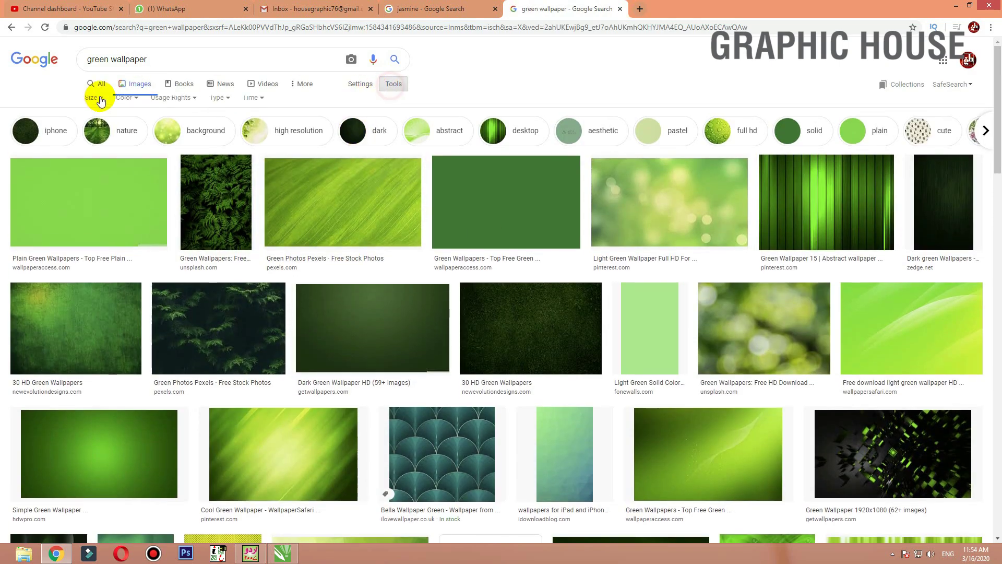
left_click(97, 99)
left_click(98, 128)
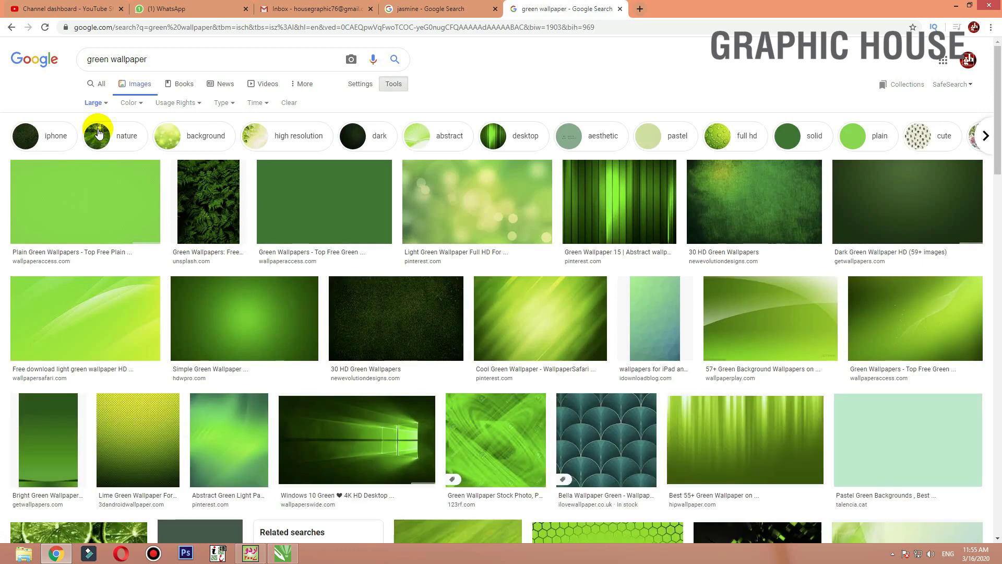
Step: Browse the large green wallpaper results for a suitable label background
mouse_move(451, 5)
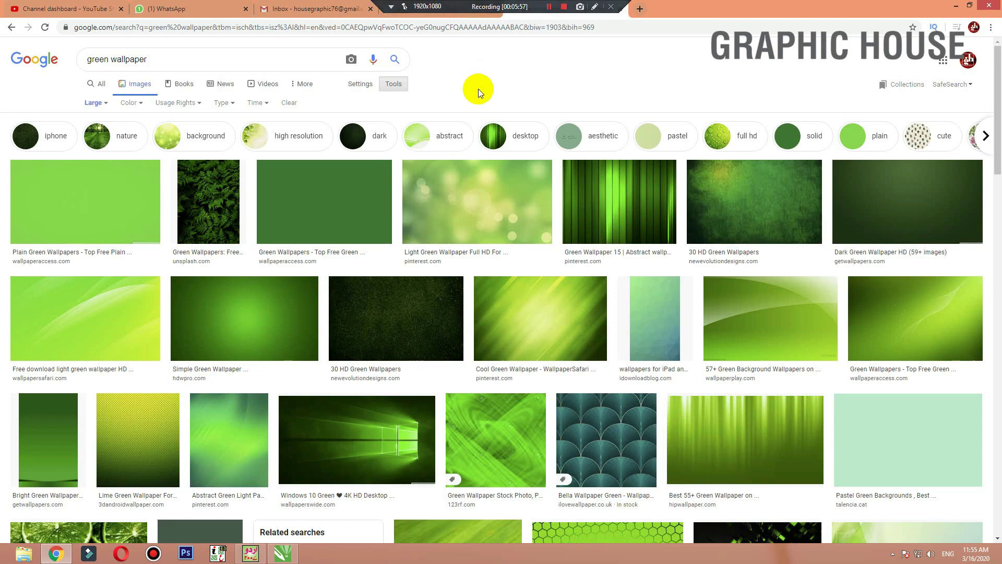
scroll(478, 90, "down", 4)
scroll(480, 95, "down", 5)
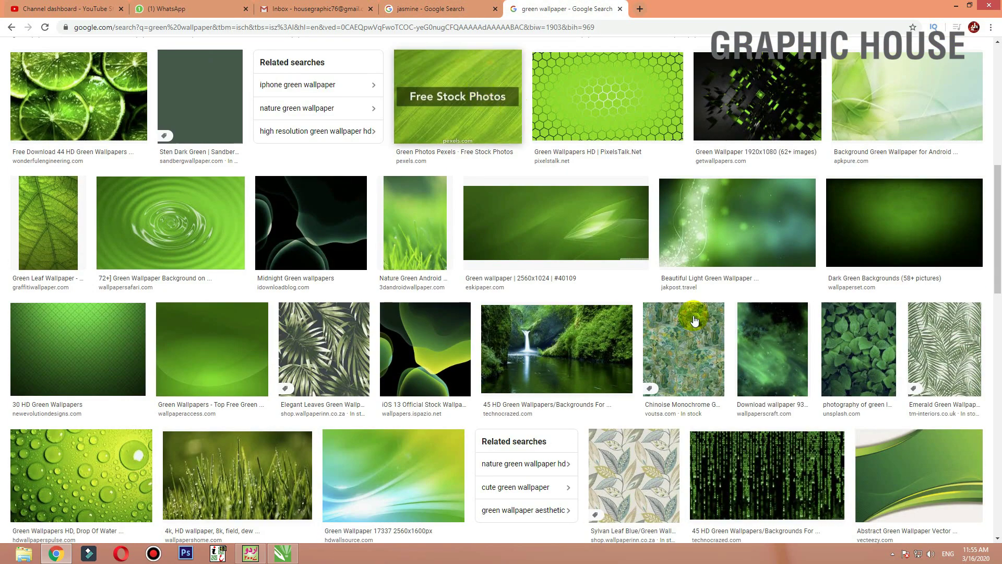
scroll(437, 292, "down", 5)
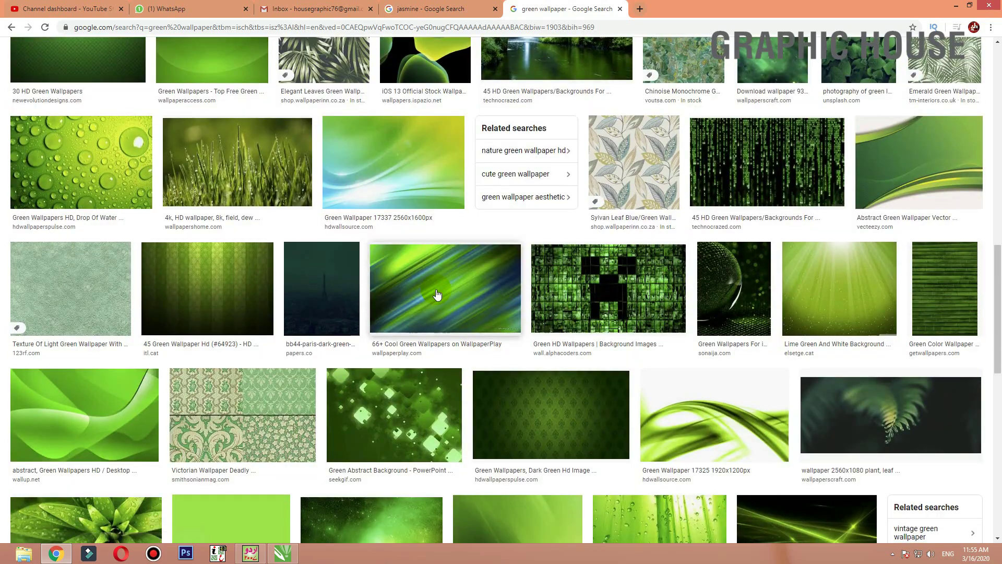
scroll(438, 294, "down", 5)
scroll(437, 294, "down", 4)
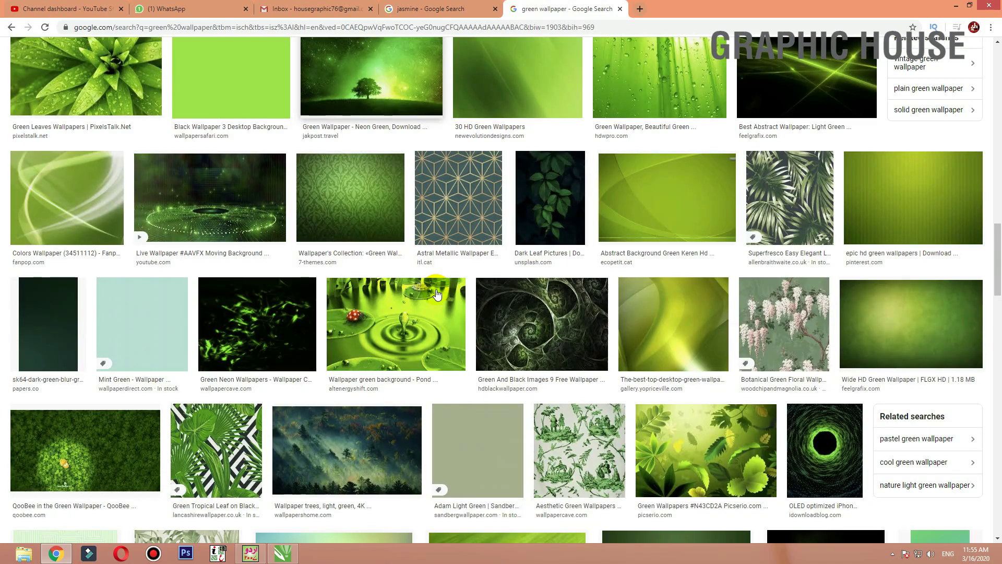
scroll(437, 294, "up", 12)
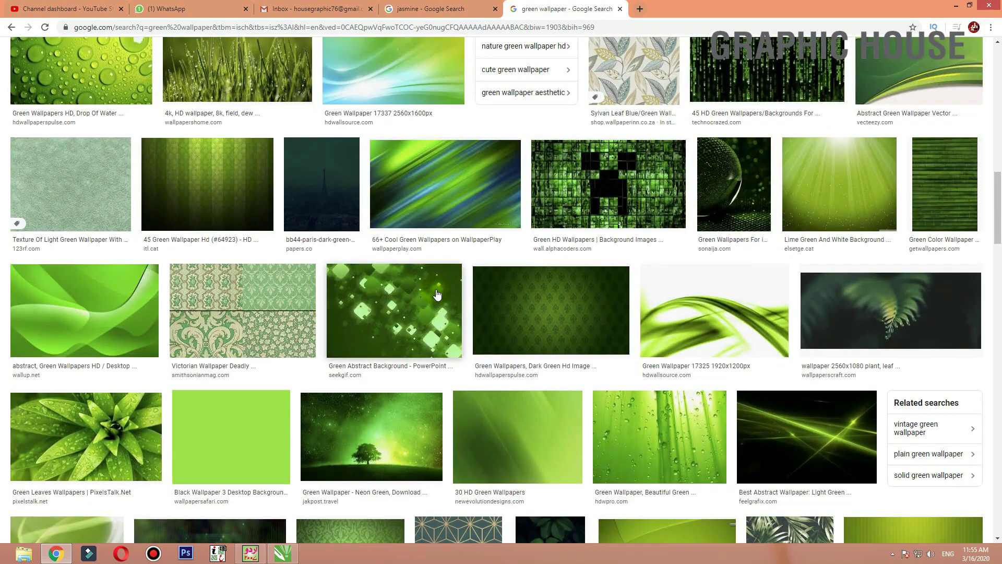
scroll(437, 294, "up", 9)
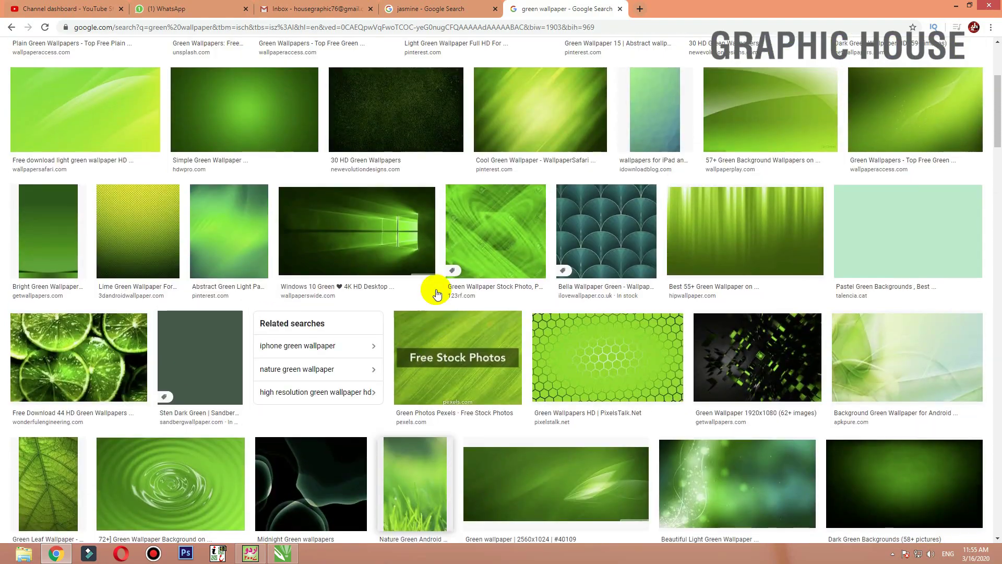
scroll(533, 486, "up", 1)
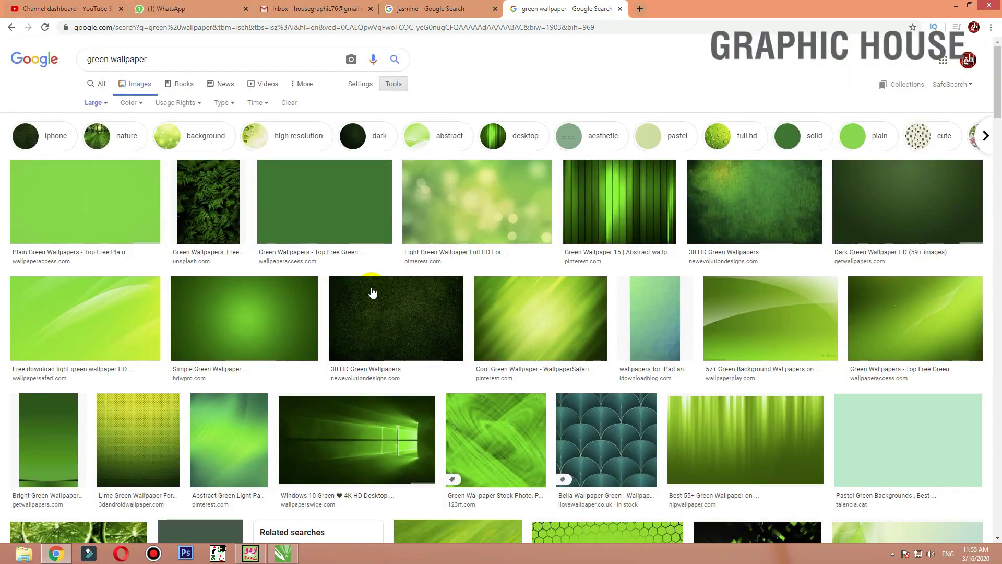
Step: Preview the dark fern wallpaper from Unsplash with its related images, and close the preview
left_click(224, 210)
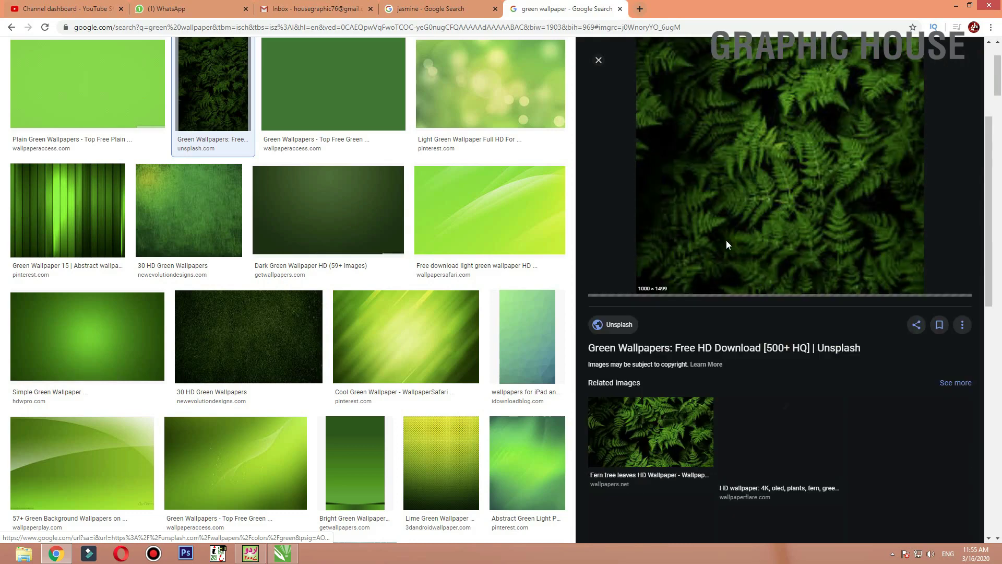
scroll(725, 241, "down", 2)
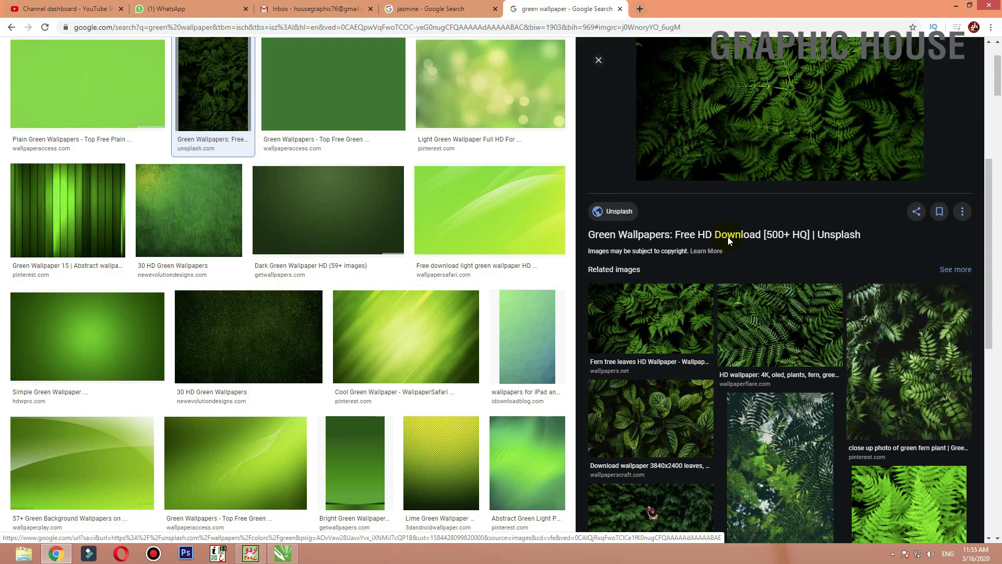
scroll(729, 239, "up", 5)
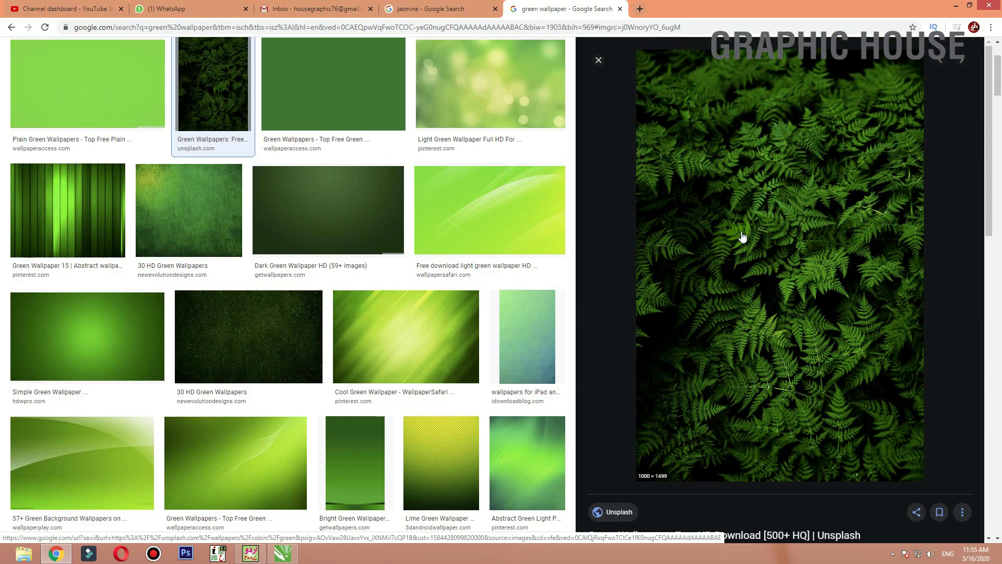
scroll(820, 258, "down", 4)
scroll(826, 252, "down", 10)
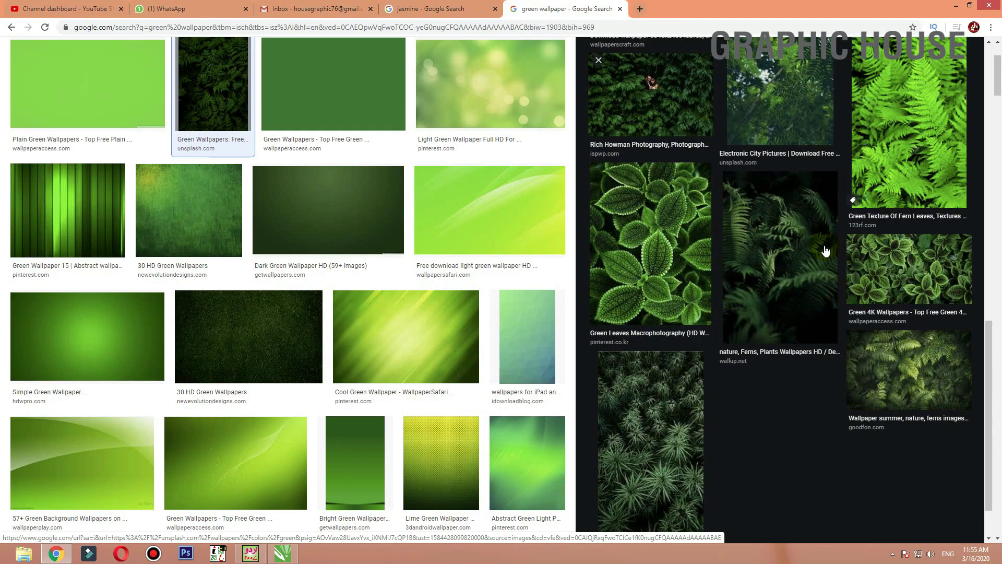
key("Escape")
Step: Find the odvi.net green wallpaper with curved leaf-like rays among the results and copy its image
scroll(826, 251, "down", 7)
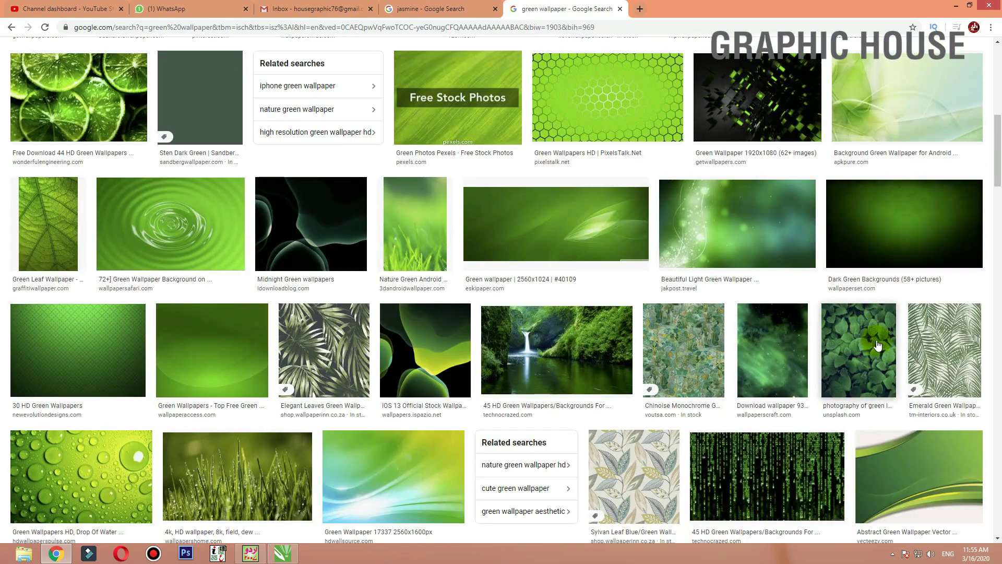
scroll(863, 320, "down", 5)
scroll(863, 320, "down", 15)
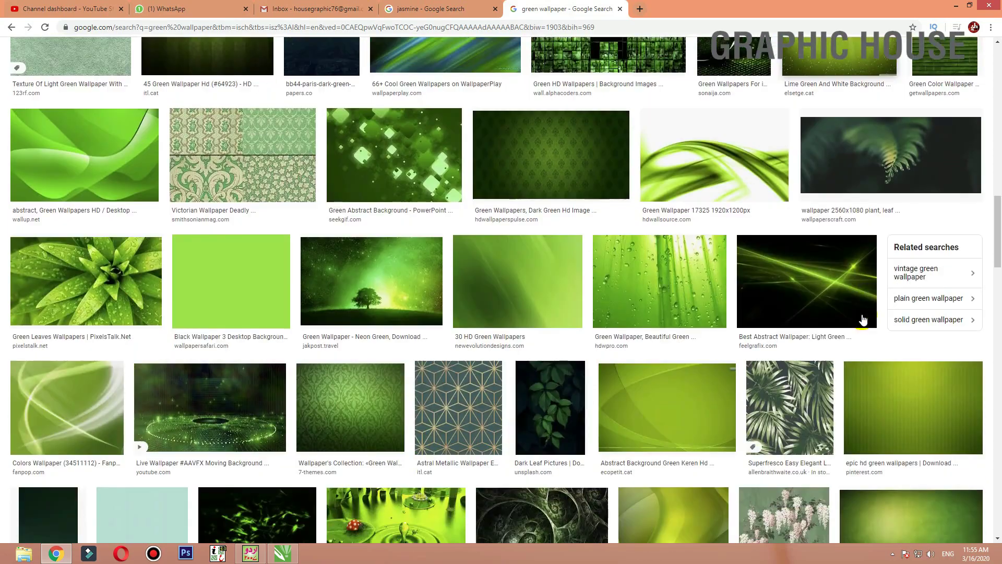
scroll(863, 320, "down", 6)
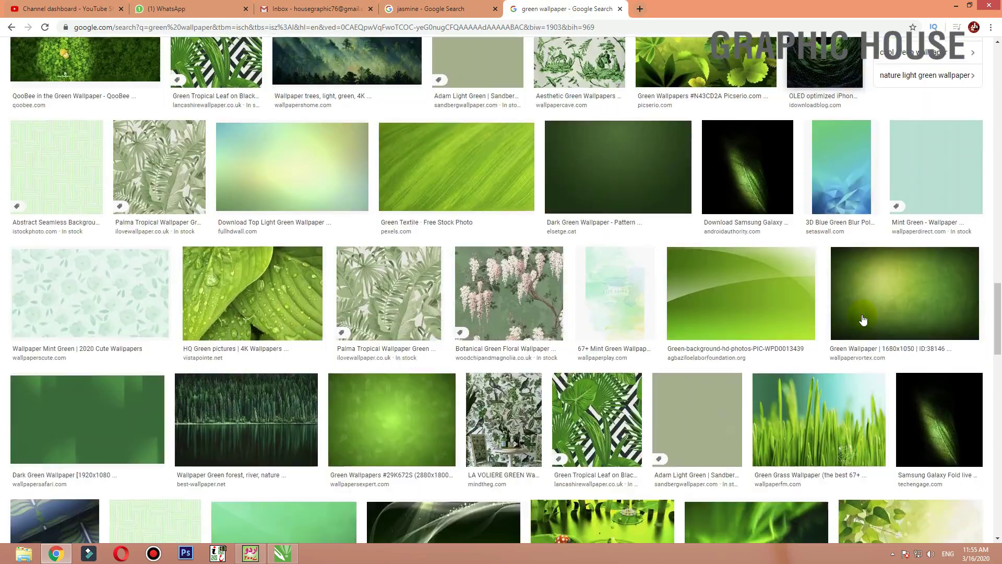
scroll(863, 319, "down", 5)
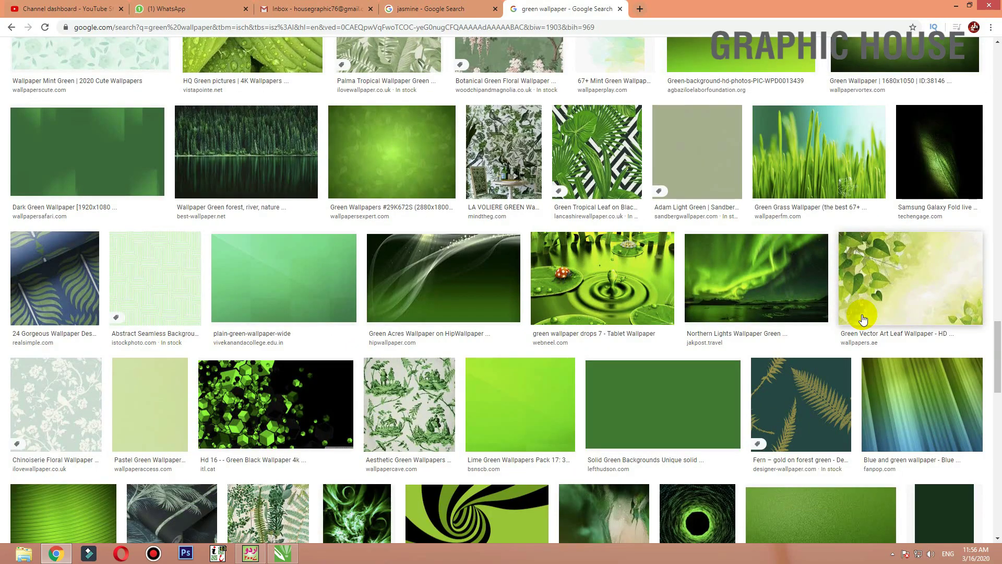
scroll(864, 320, "down", 4)
scroll(863, 320, "down", 6)
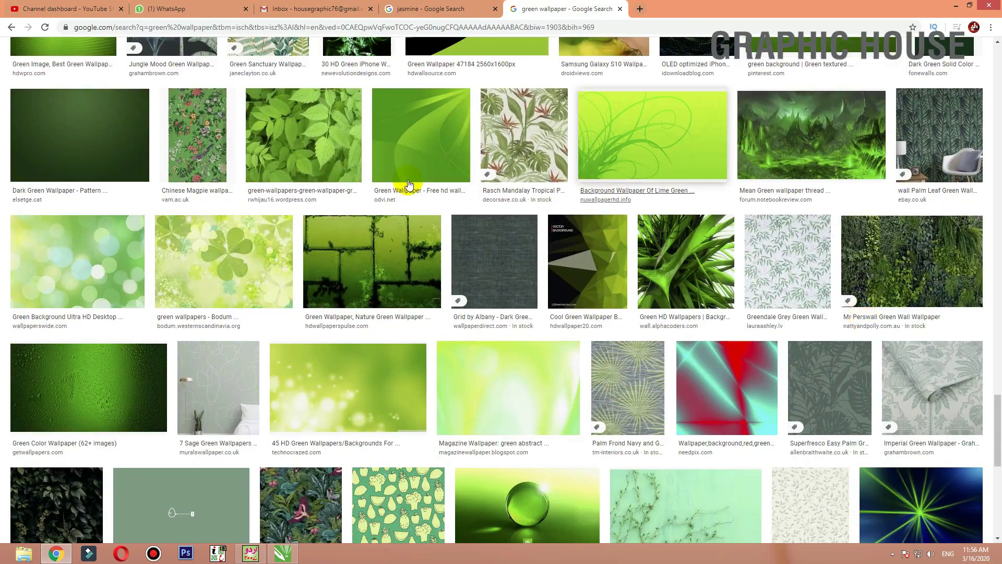
left_click(432, 133)
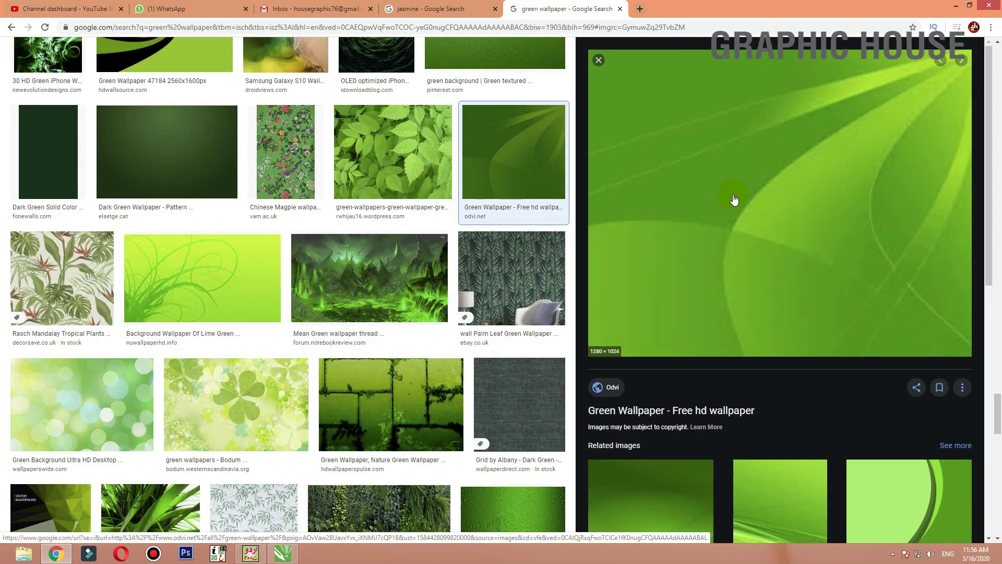
right_click(759, 202)
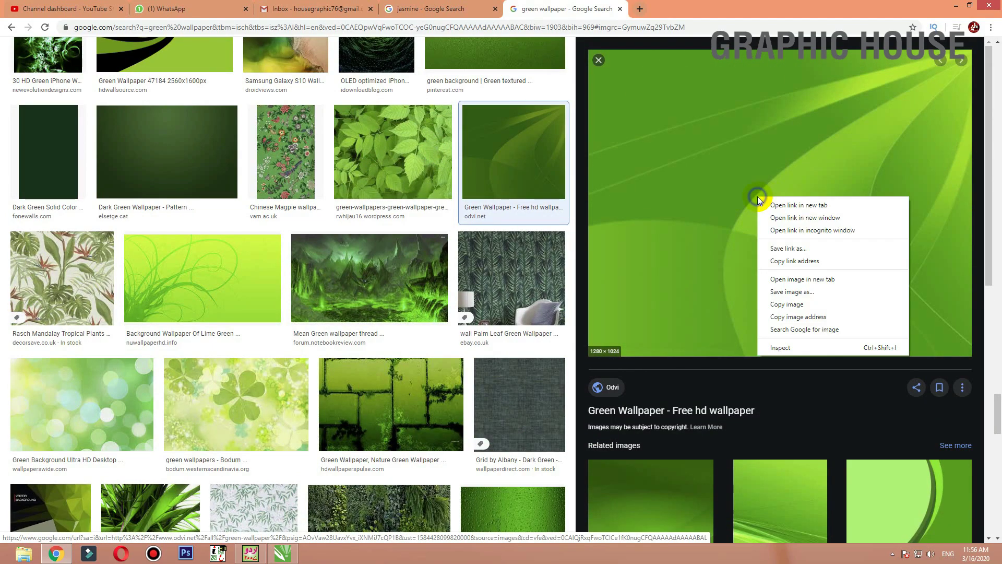
left_click(778, 307)
Step: Switch to CorelDRAW, paste the copied green wallpaper and place it over the label's jasmine photo
key("alt+Tab")
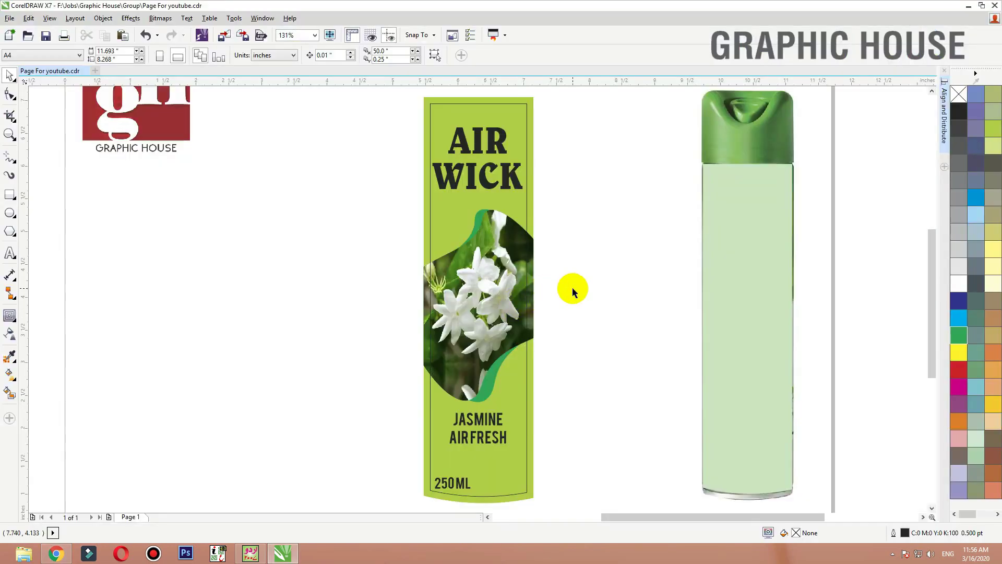
key("ctrl+v")
key("shift+F2")
left_click_drag(733, 93, 515, 298)
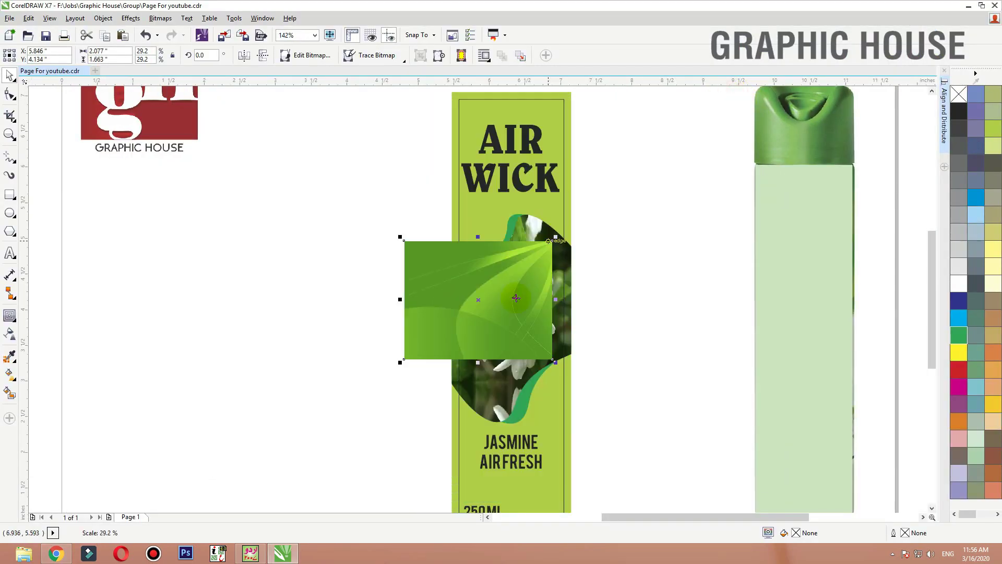
Step: PowerClip the pasted green wallpaper inside the label shape
right_click(515, 299)
left_click(570, 153)
left_click(574, 140)
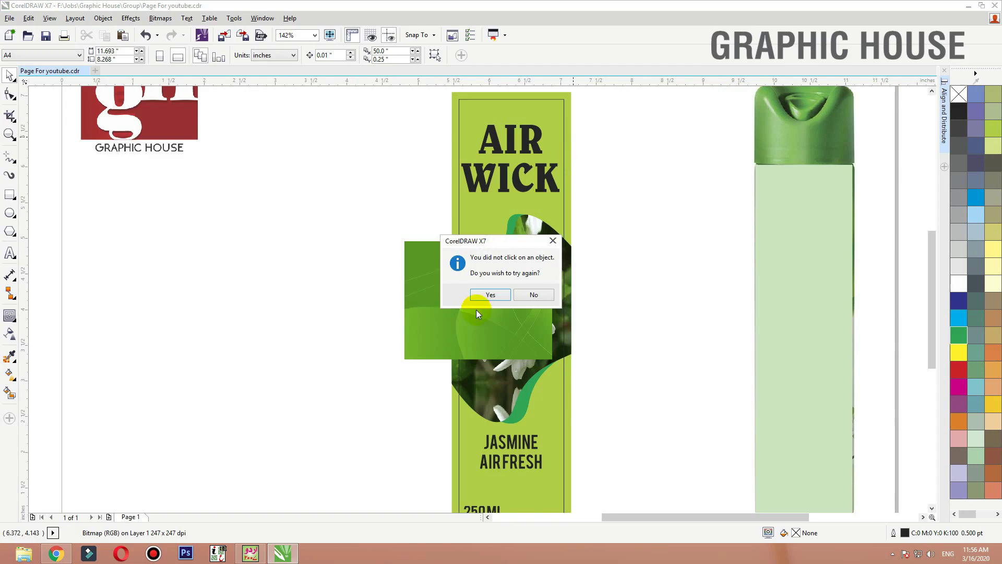
left_click(487, 294)
left_click(453, 212)
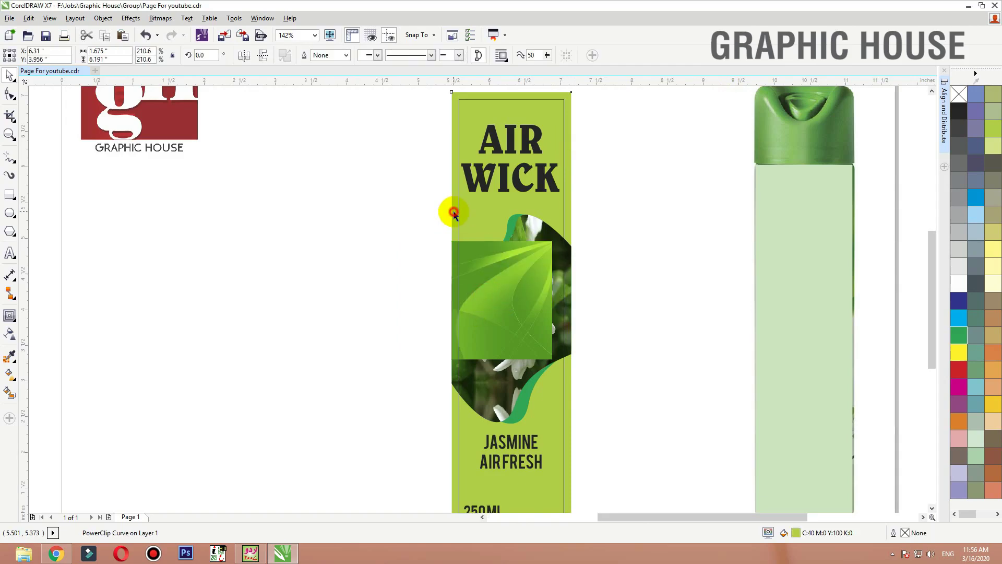
Step: Edit the label's PowerClip contents, moving the wallpaper to the label's upper end and stretching it to about 2.712 in tall
left_click(454, 212, "ctrl")
left_click_drag(476, 276, 504, 124)
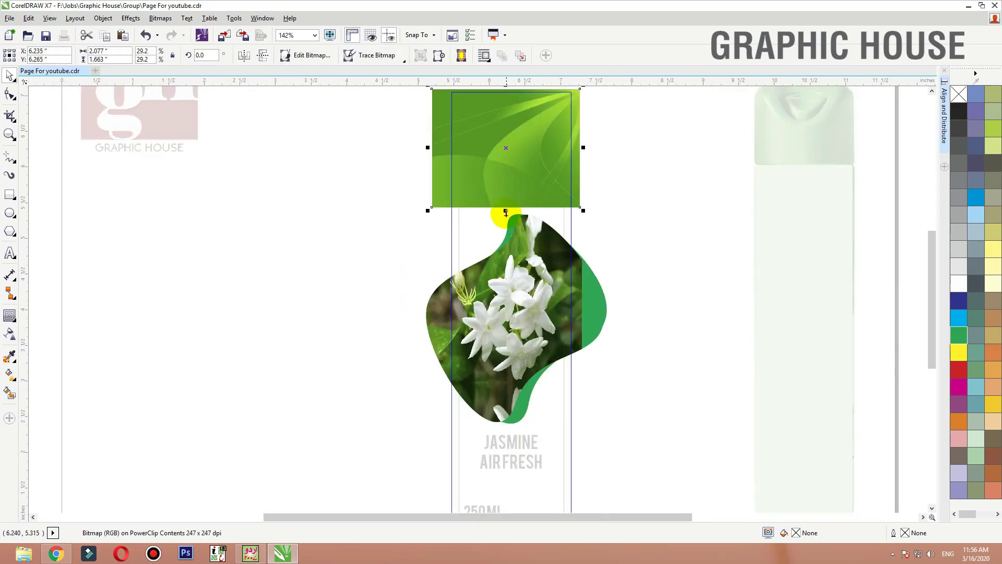
left_click_drag(506, 212, 507, 283)
scroll(506, 285, "up", 2)
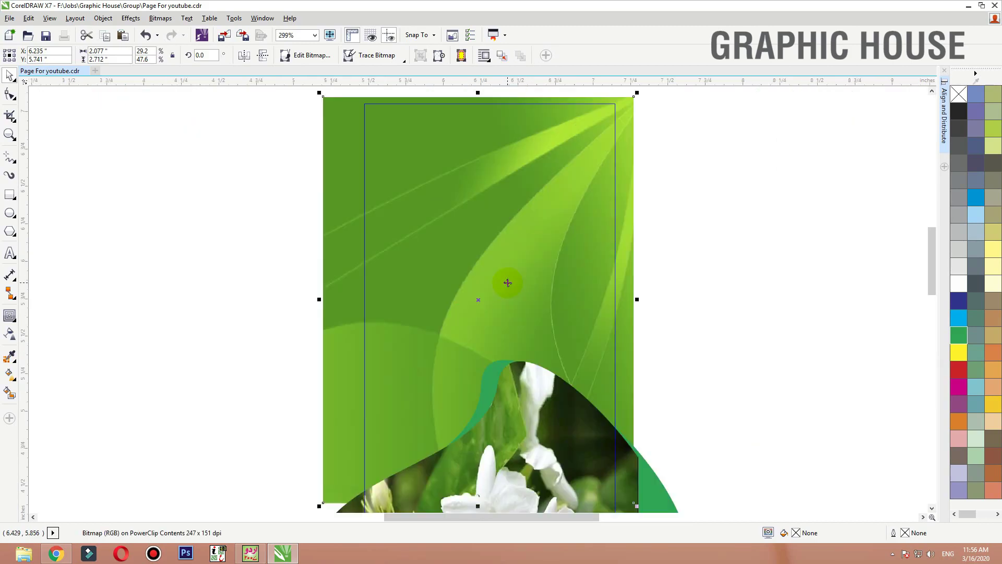
Step: Add a vertically mirrored copy of the wallpaper behind the photo on the label's lower half and finish editing the PowerClip
scroll(511, 125, "down", 4)
left_click_drag(513, 155, 522, 352)
key("shift+Page_Down")
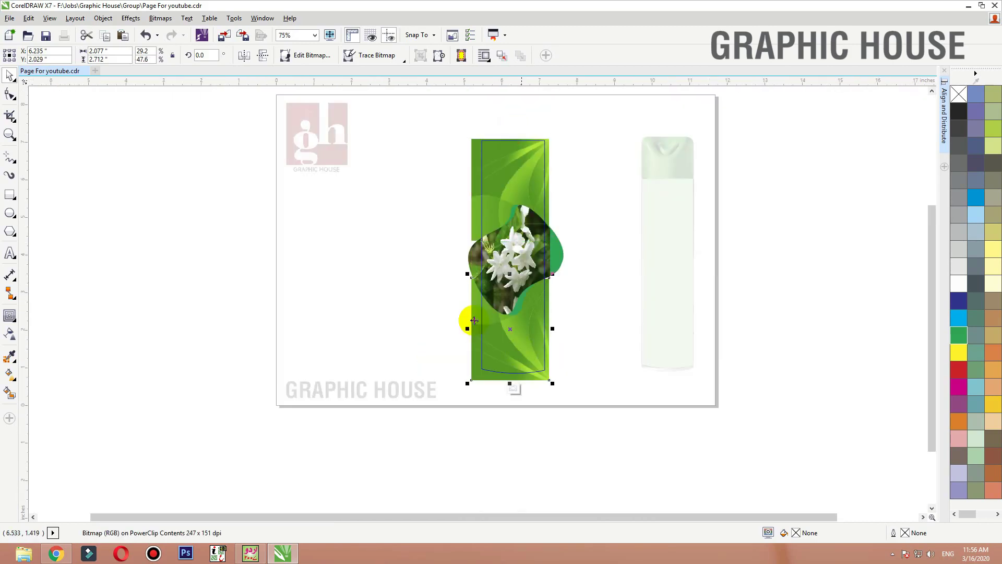
left_click(563, 281, "ctrl")
key("shift+F2")
left_click(573, 271)
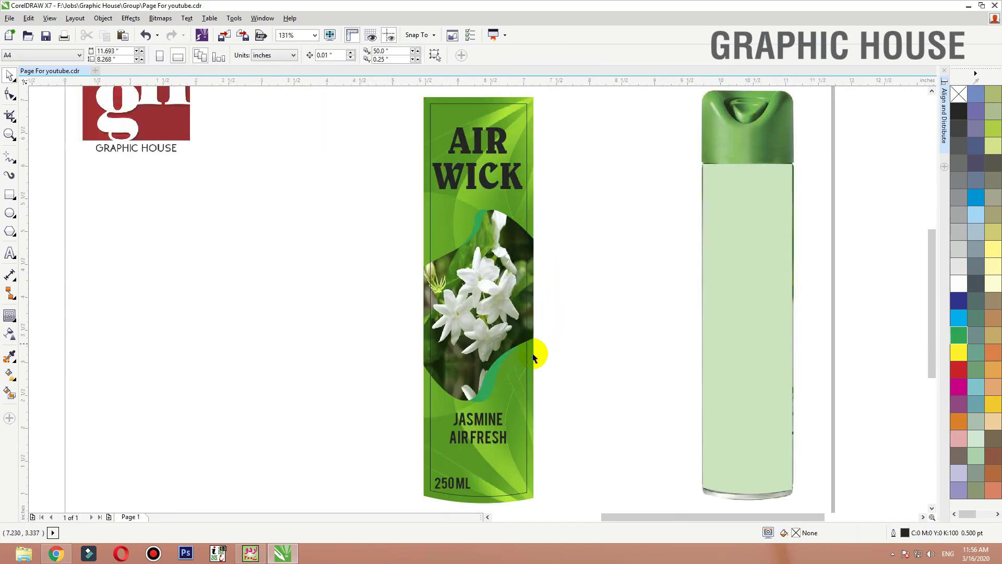
Step: Reopen the label's PowerClip contents and fill the green backing wave with light green #A8CF45 sampled from the wallpaper
left_click(533, 362)
left_click(538, 361, "ctrl")
left_click(579, 241)
key("F2")
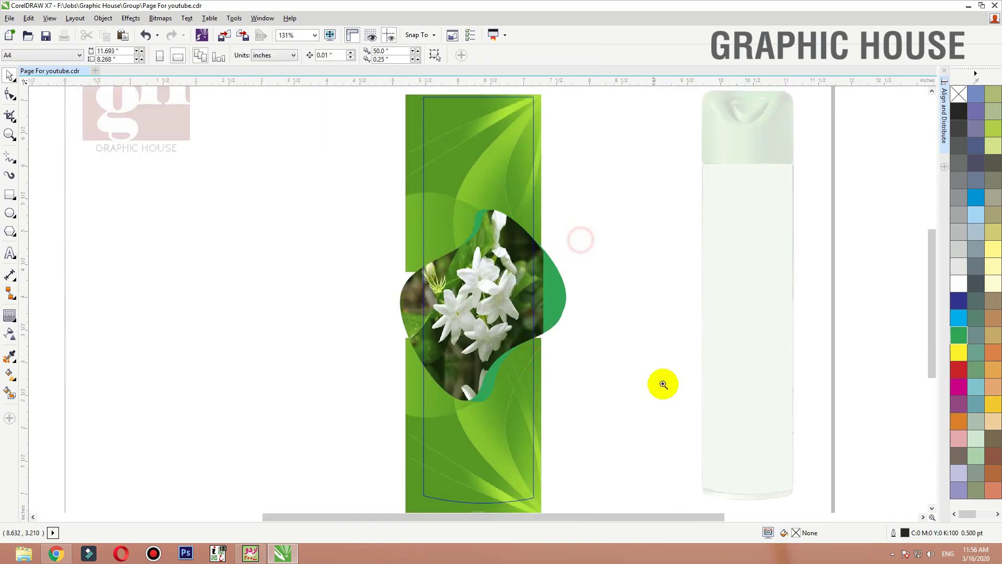
left_click_drag(636, 355, 345, 97)
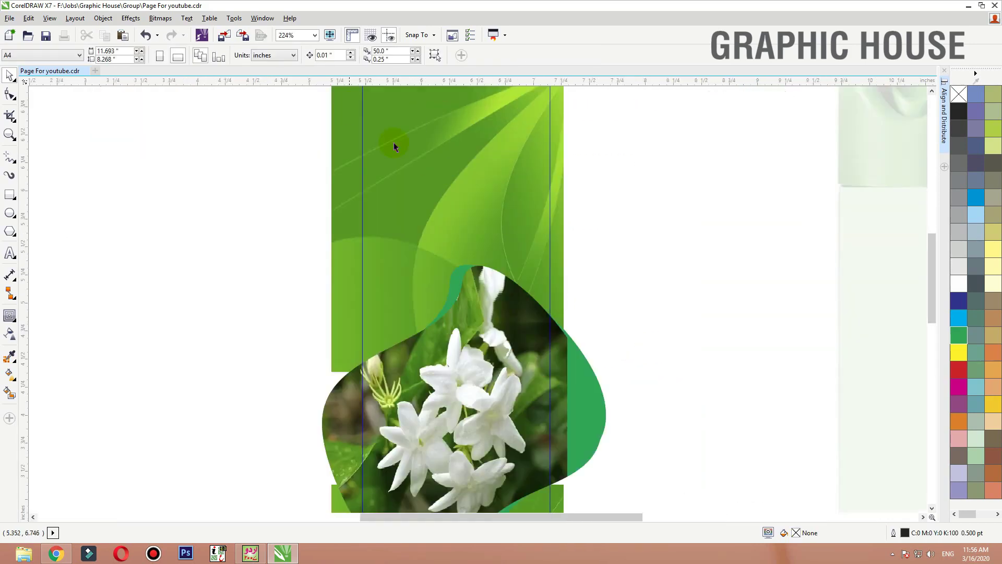
left_click(11, 357)
left_click(508, 161)
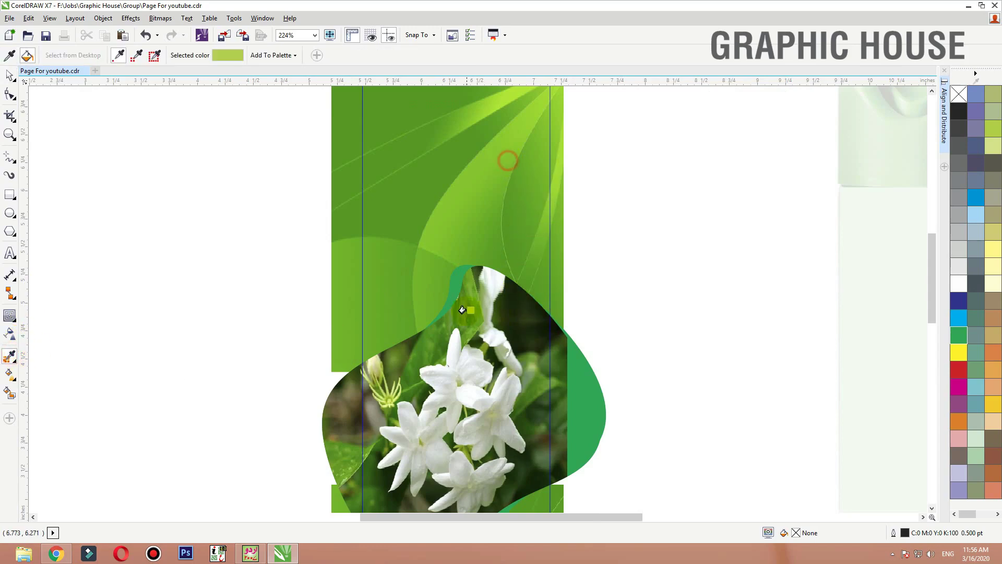
left_click(452, 282)
key("space")
Step: Create a copy of the light-green backing wave rotated to about 9 degrees and fill it white
scroll(455, 233, "down", 2)
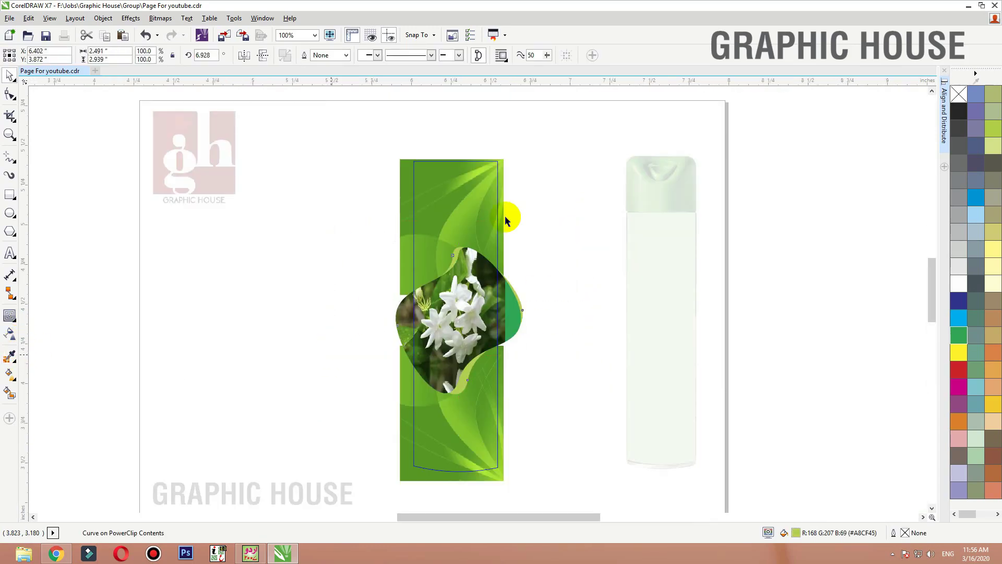
scroll(506, 215, "up", 4)
mouse_move(671, 164)
left_mouse_down()
mouse_move(665, 159)
mouse_move(674, 166)
left_mouse_up()
left_click(965, 290)
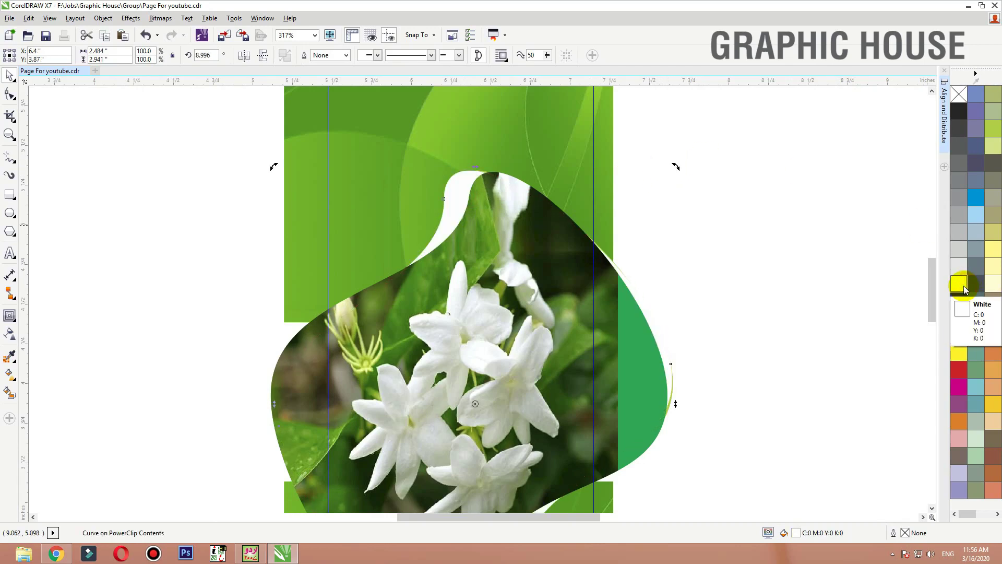
Step: Place the white wave behind the light-green one and finish editing the label's PowerClip contents
key("shift+F2")
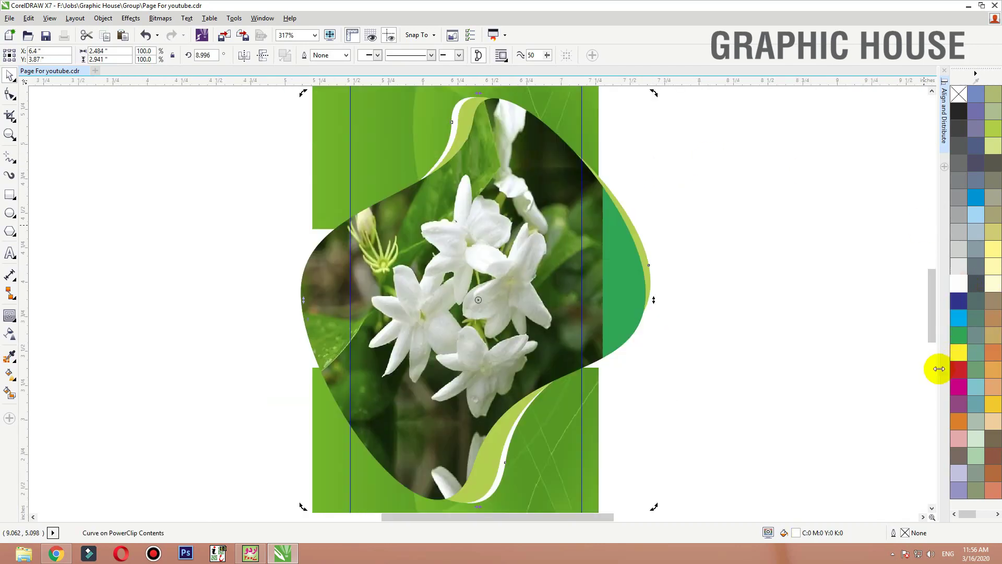
left_click(750, 248, "ctrl")
key("shift+F2")
left_click(556, 214)
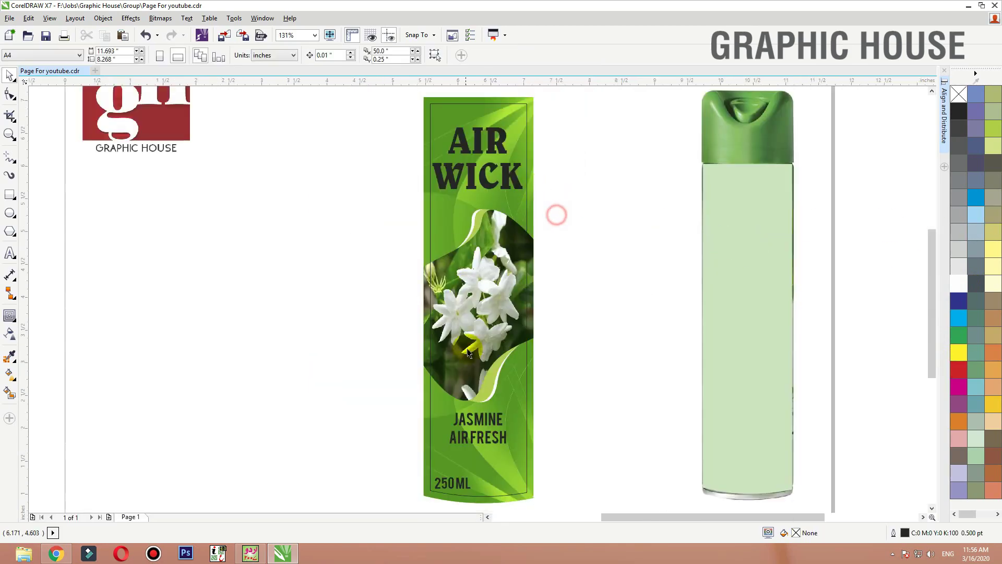
Step: Reopen the label's PowerClip contents, give the wavy jasmine photo shape a 1 pt white outline and finish editing
left_click(525, 269)
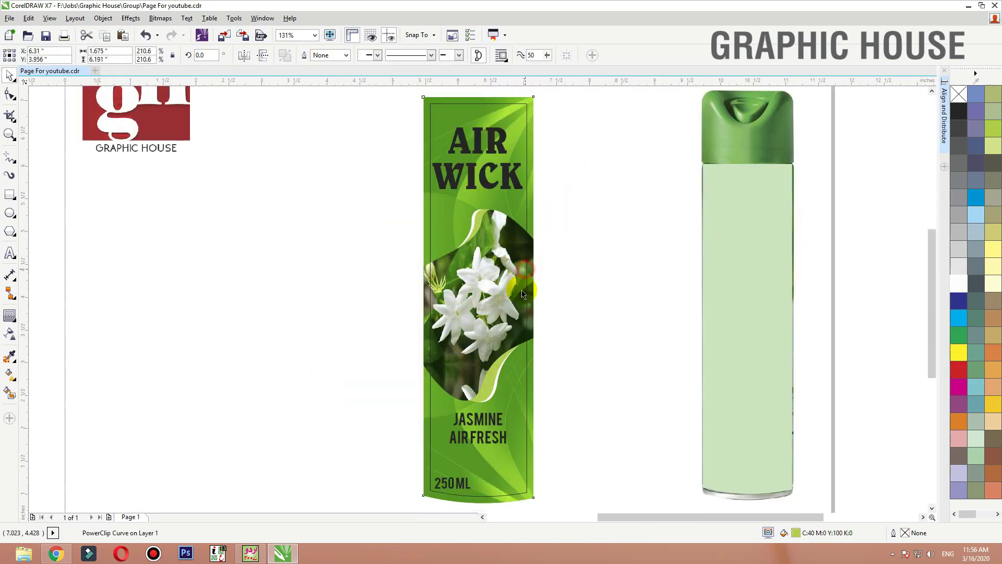
left_click(522, 293, "ctrl")
key("shift+F2")
key("F12")
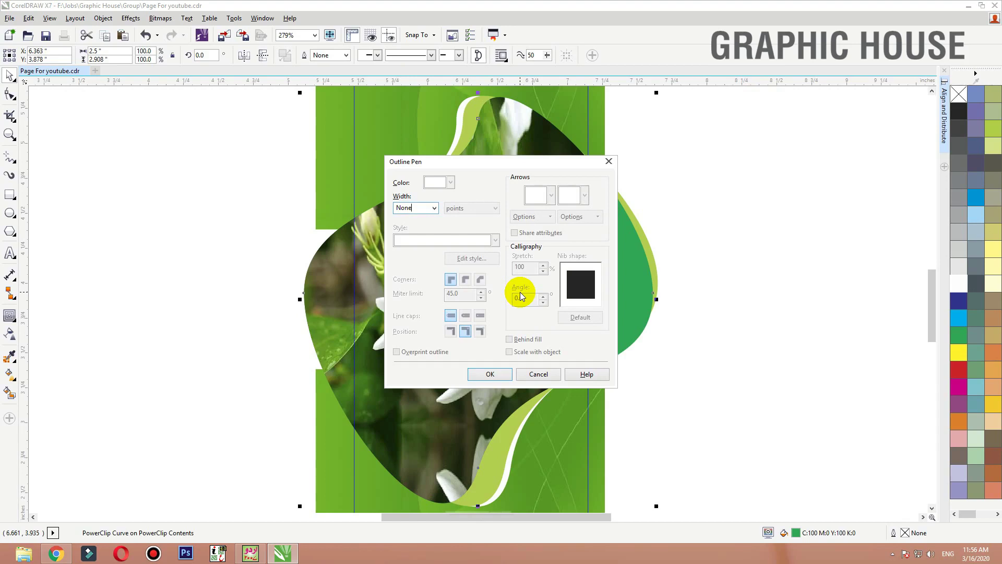
type("1")
key("Return")
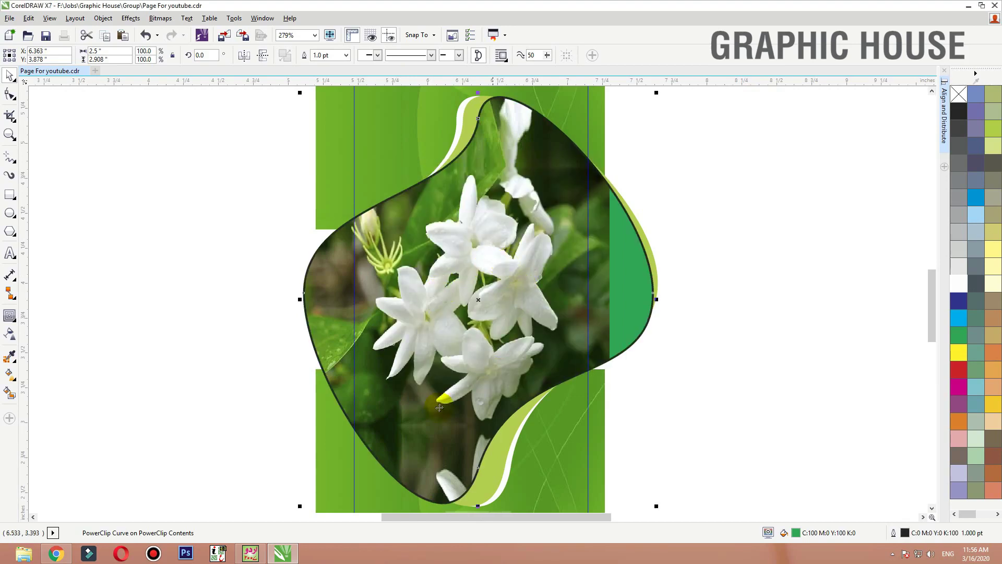
right_click(958, 284)
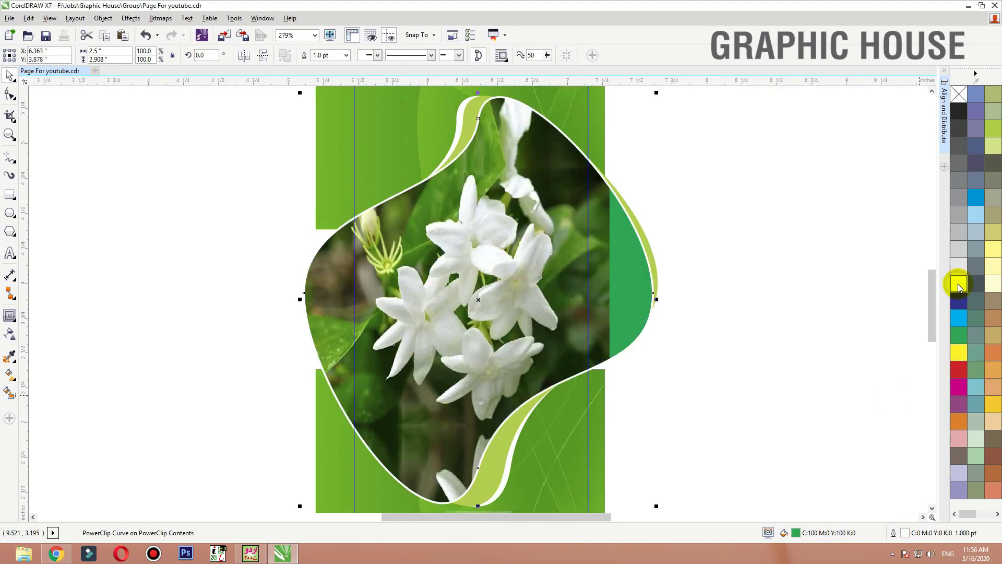
left_click(840, 254, "ctrl")
key("F3")
left_click(632, 337)
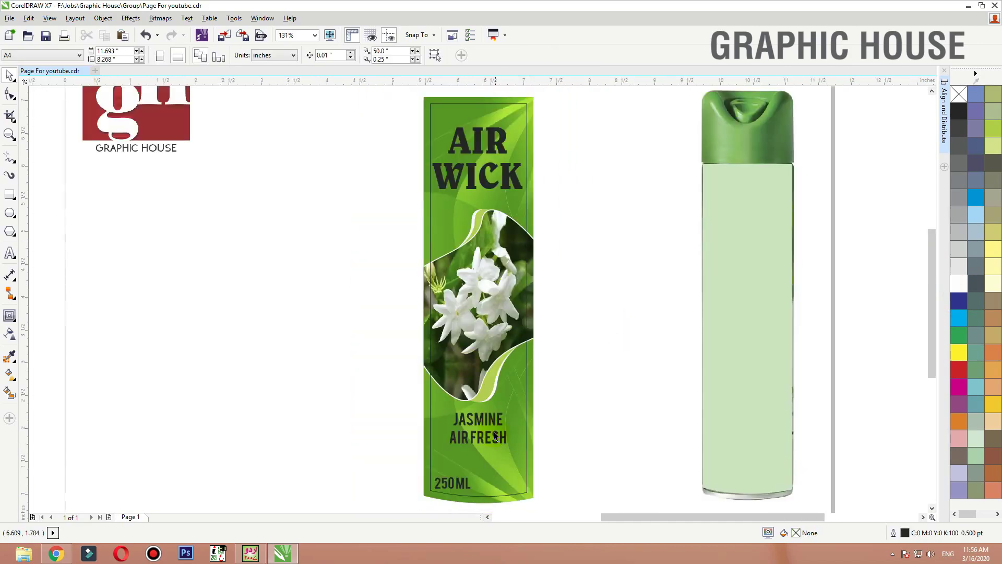
Step: Fill the "JASMINE AIR FRESH" text white, move it slightly down and enlarge it a little
left_click(495, 436)
left_click(582, 385)
key("z")
left_click_drag(632, 387, 348, 496)
key("space")
left_click_drag(711, 361, 294, 179)
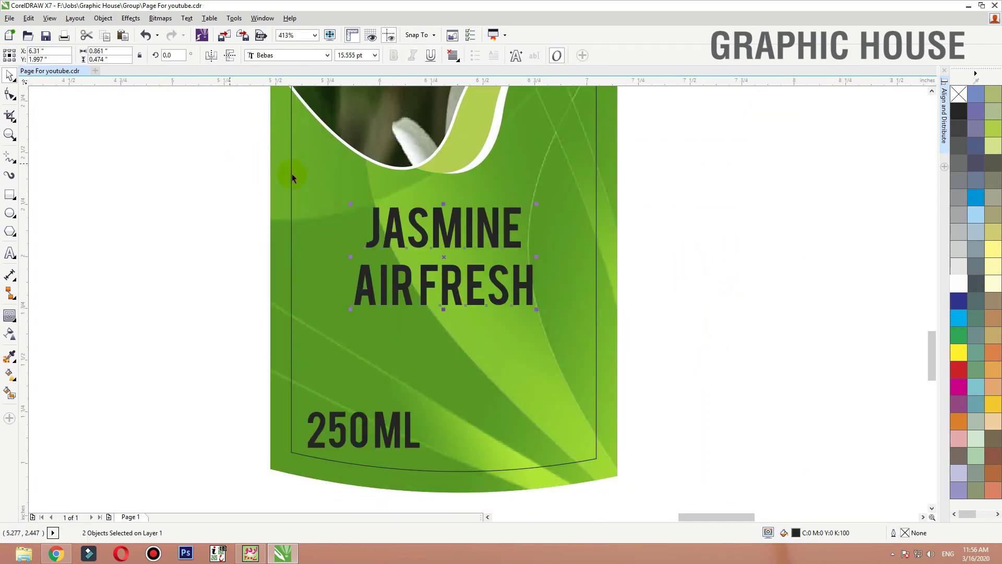
left_click(953, 283)
left_click_drag(515, 289, 515, 324)
left_click_drag(543, 232, 557, 228)
left_click(648, 232)
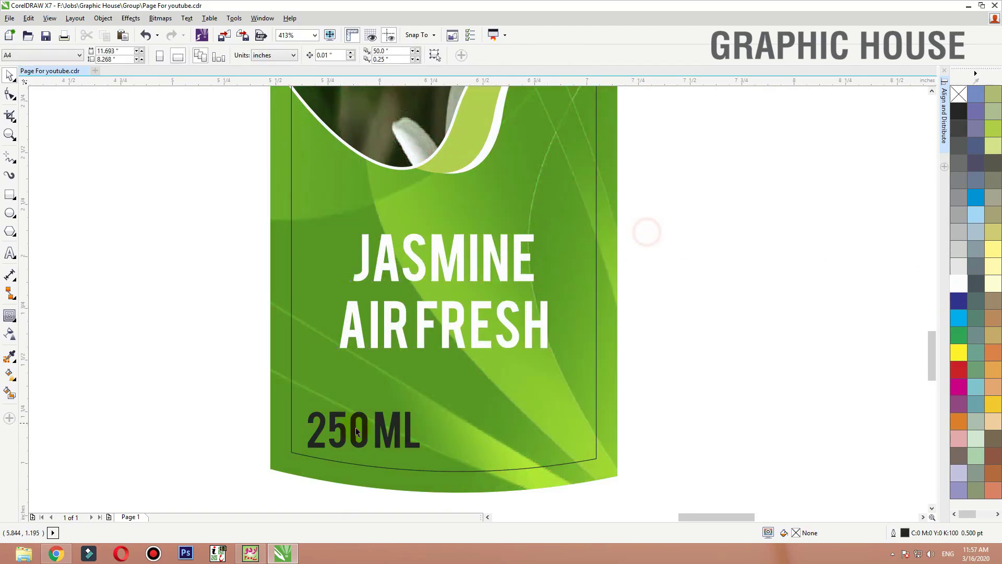
Step: Move the "250 ML" text to the label's lower-right corner and add a white horizontal line about 0.74 in long above it
left_click_drag(391, 431, 565, 432)
key("F2")
left_click_drag(736, 343, 212, 481)
left_click(9, 155)
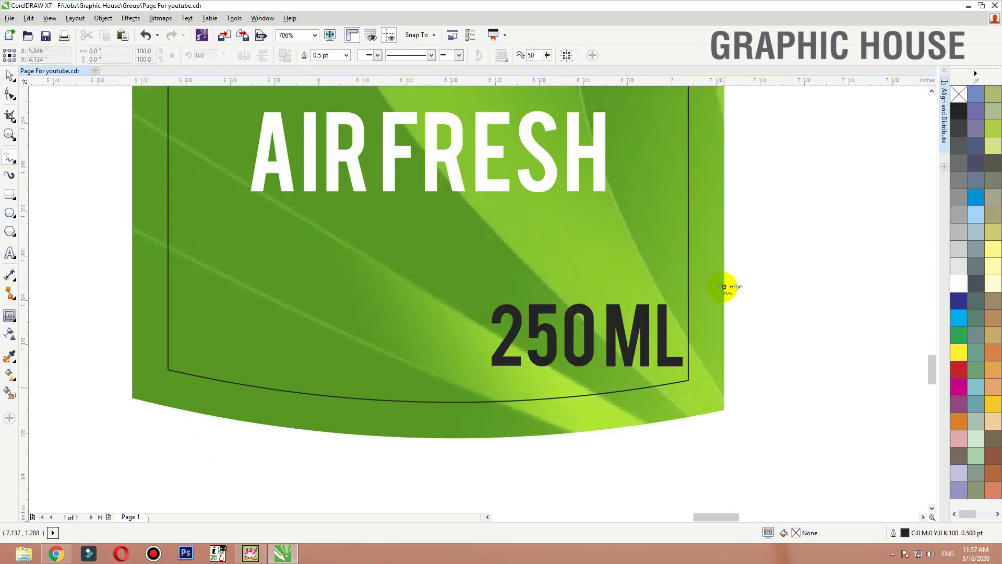
left_click(726, 286)
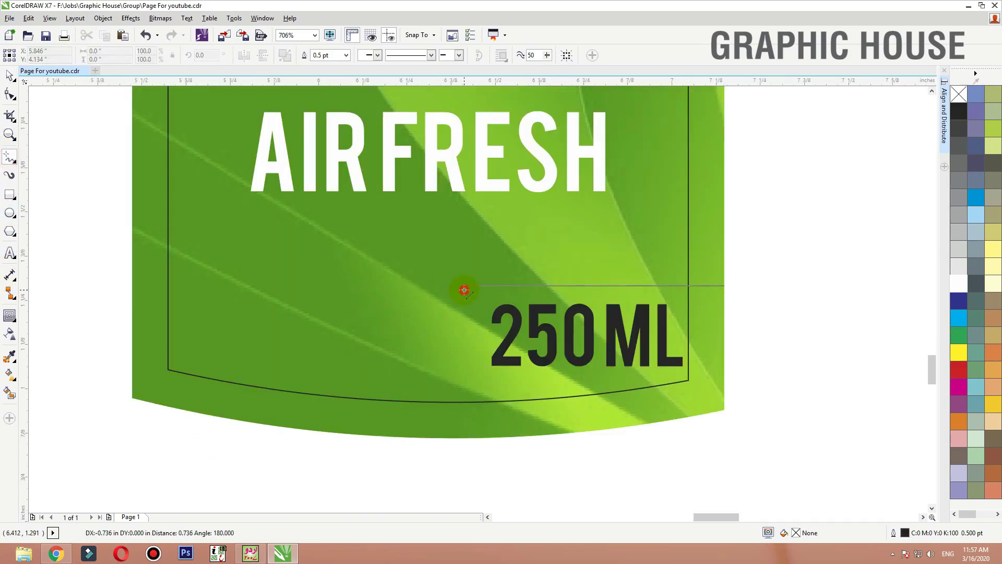
left_click(464, 290)
right_click(959, 282)
Step: Fill the "250 ML" text white and scale it together with the line down to about 0.63 in wide
left_click(671, 323)
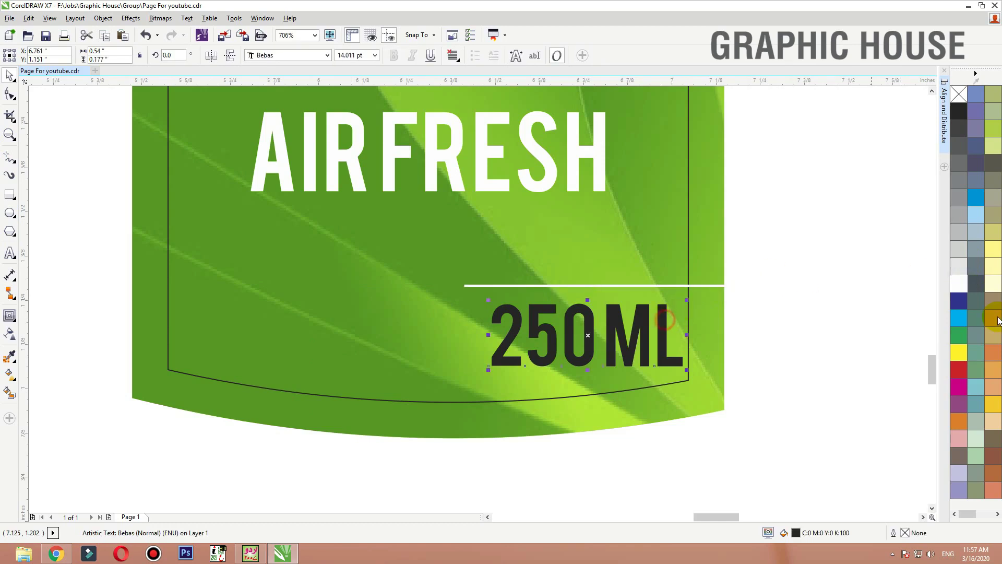
left_click(954, 287)
left_click_drag(821, 257, 382, 380)
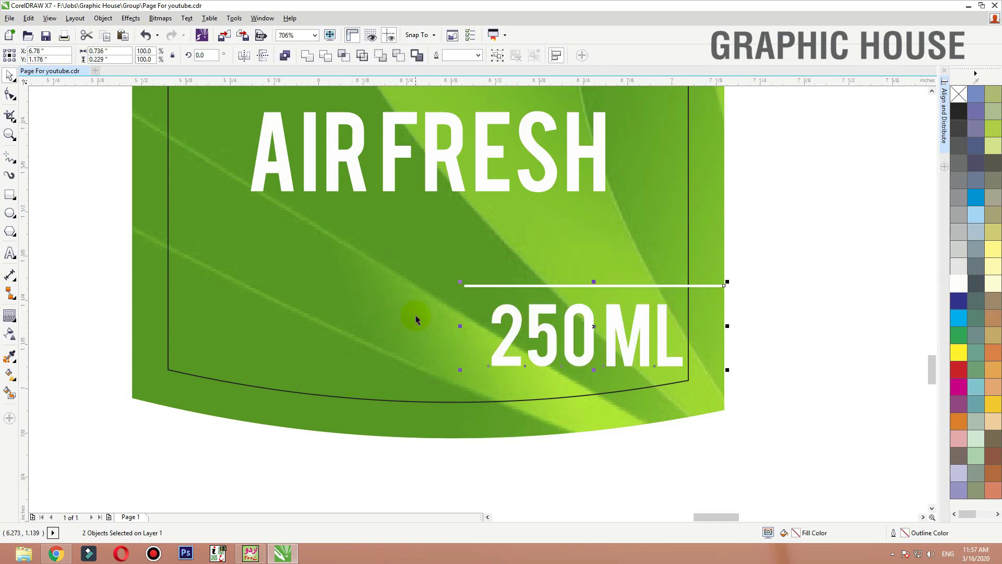
left_click_drag(458, 283, 525, 286)
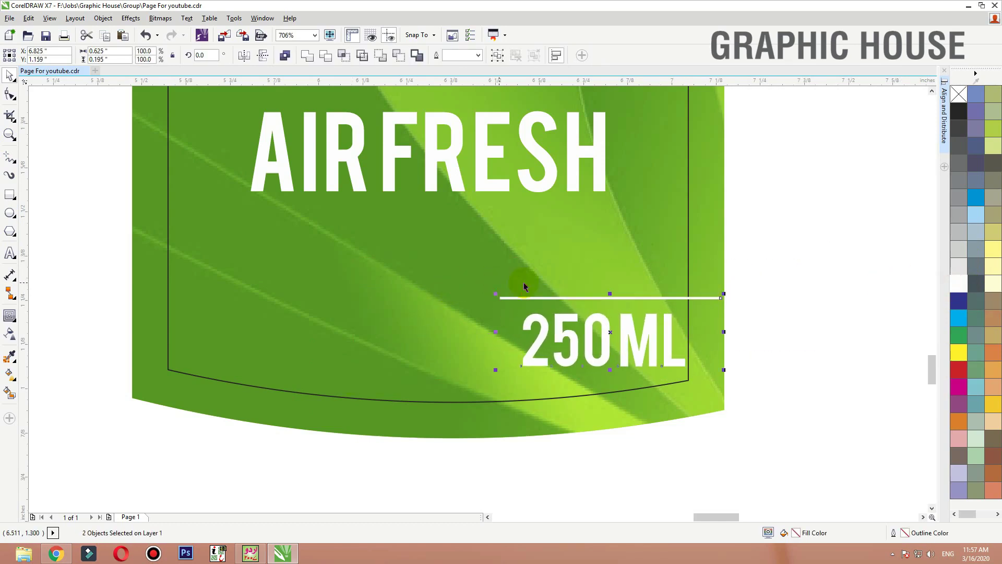
Step: Align the white line above "250 ML" with the label's right edge
left_click(721, 298)
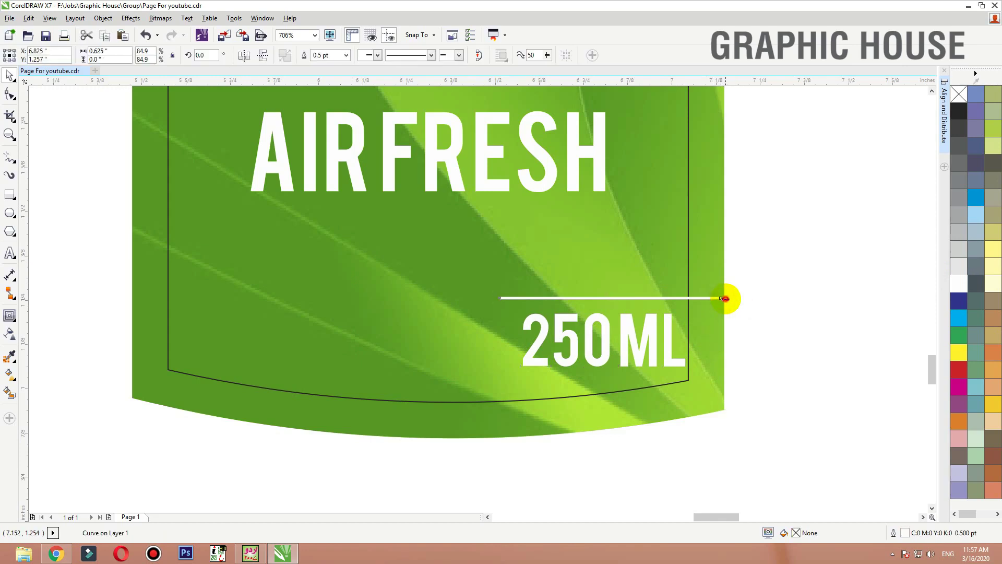
left_click(722, 289)
key("F3")
left_click(734, 293)
left_click(549, 336)
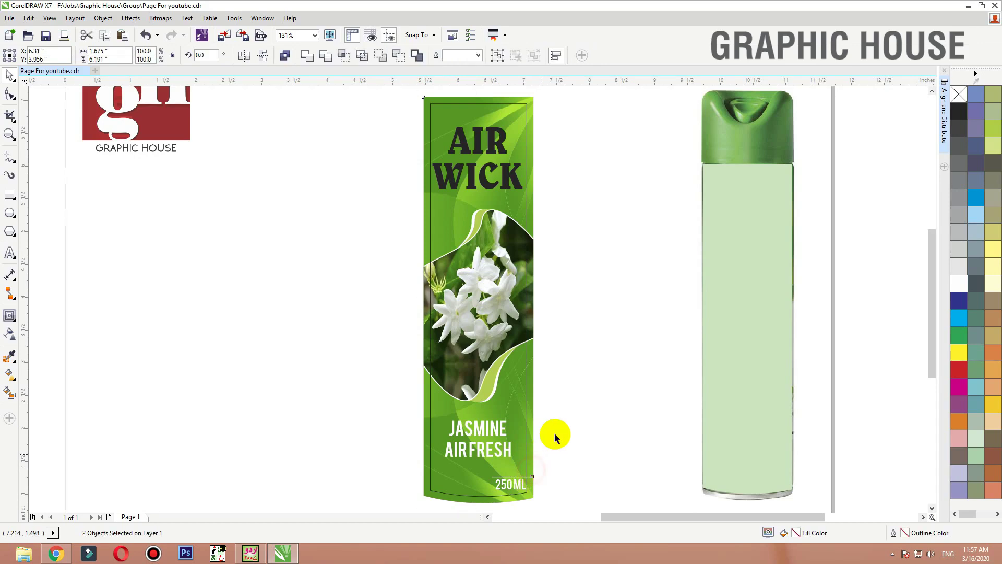
left_click(559, 418)
Step: Fill both words of the "AIR WICK" title white
left_click(487, 151)
left_click(487, 152, "ctrl")
left_click(579, 179)
key("F2")
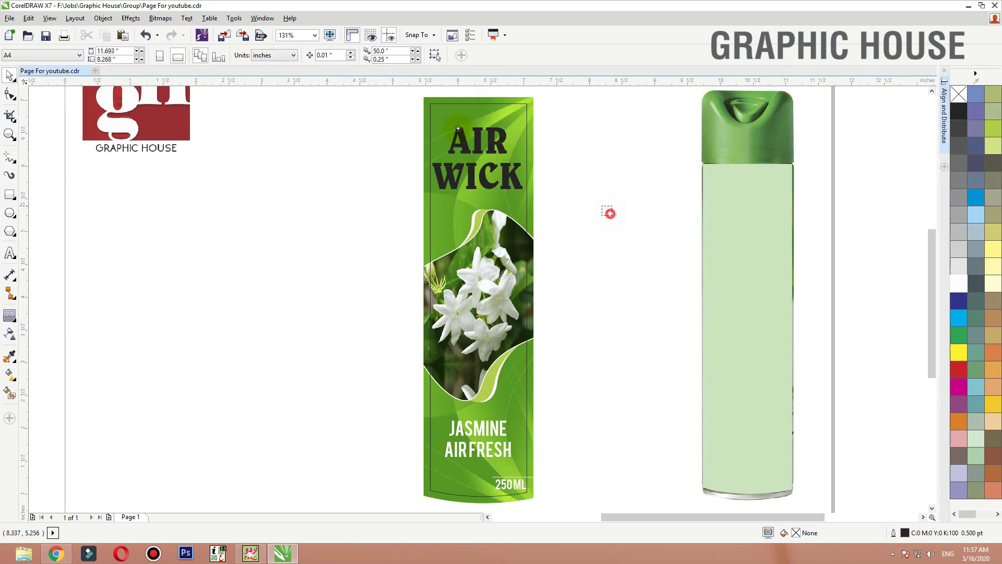
left_click_drag(609, 212, 380, 112)
left_click_drag(729, 193, 176, 472)
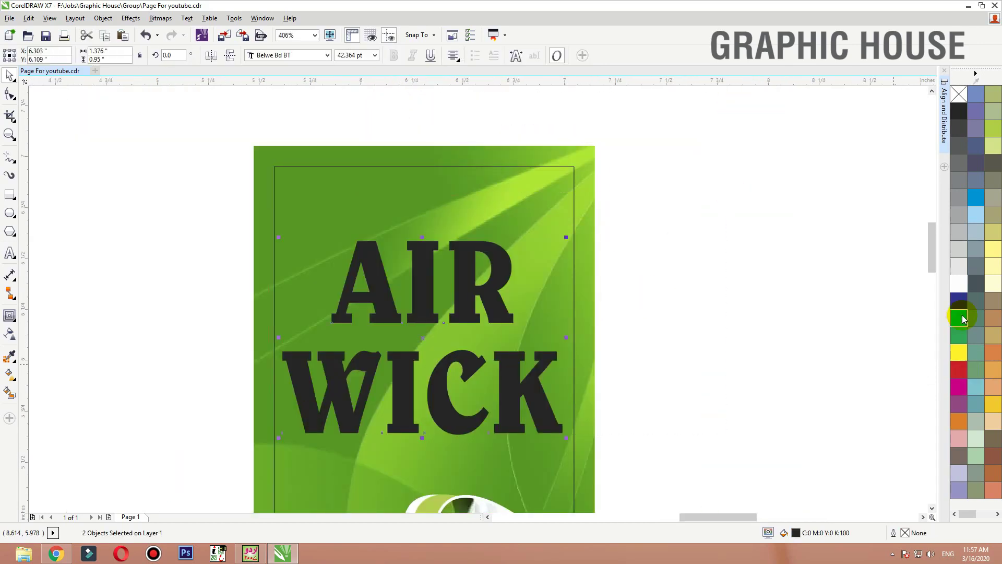
left_click(959, 283)
left_click(723, 267)
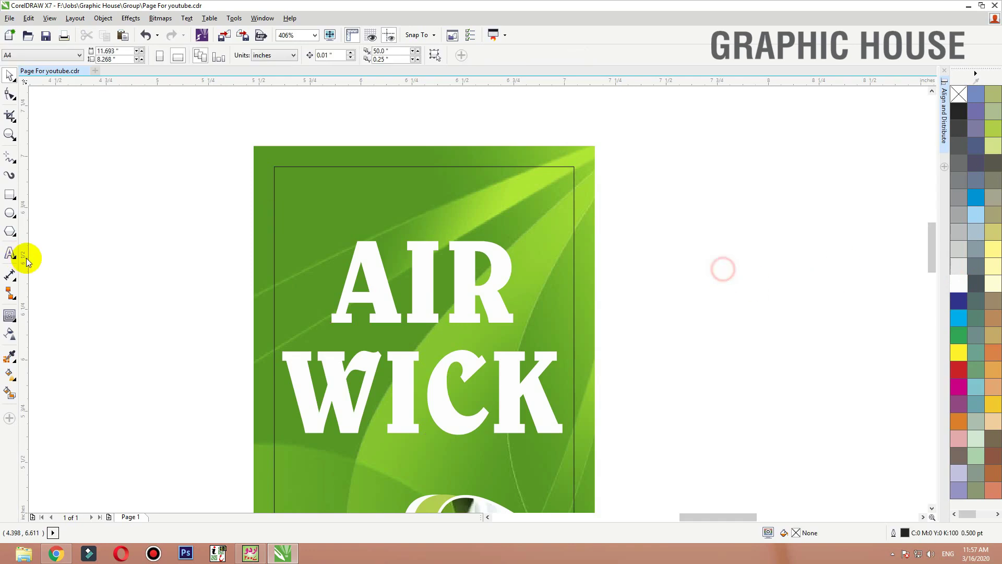
Step: Draw a circle about 0.15 in wide just above the I of "AIR" and fill it light yellow (C0 M0 Y60 K0)
left_click(9, 213)
left_click_drag(407, 197, 432, 228)
key("space")
key("F2")
left_click_drag(593, 143, 241, 337)
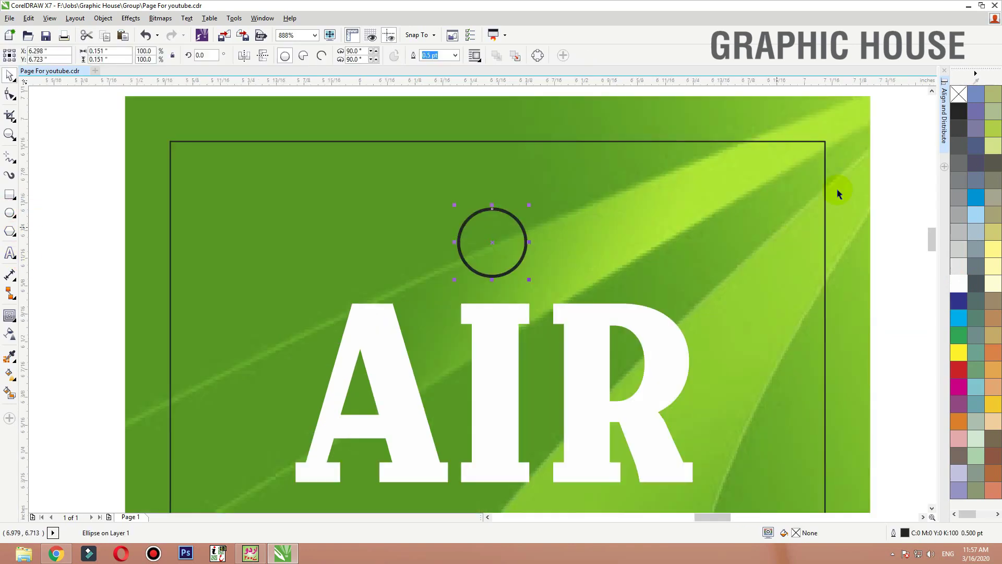
key("Down")
key("Down")
left_click(994, 249)
scroll(581, 320, "down", 2)
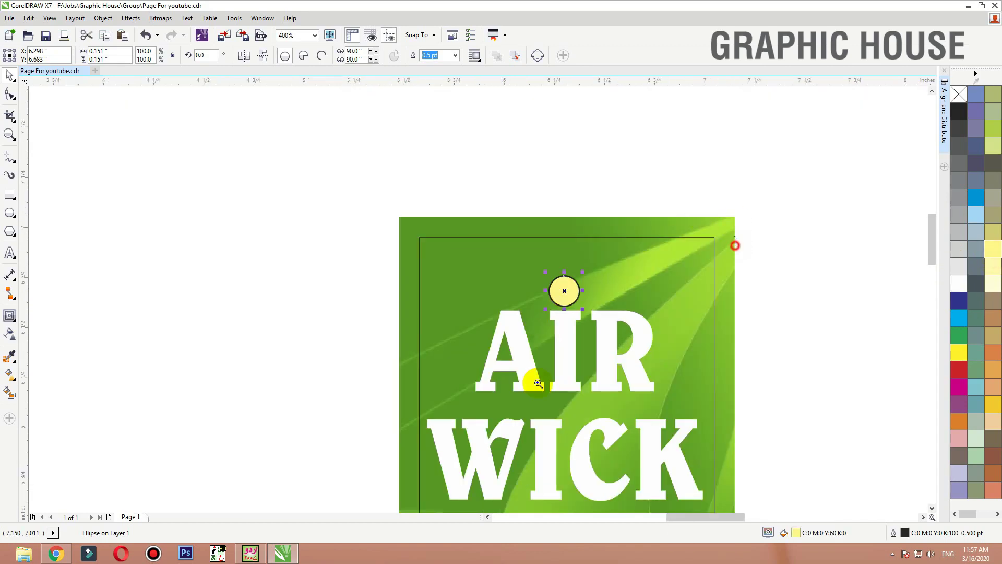
Step: Give the circle an elliptical fountain fill from light yellow at the rim to white in the centre and remove its outline
scroll(518, 208, "up", 2)
key("g")
left_click_drag(511, 169, 509, 215)
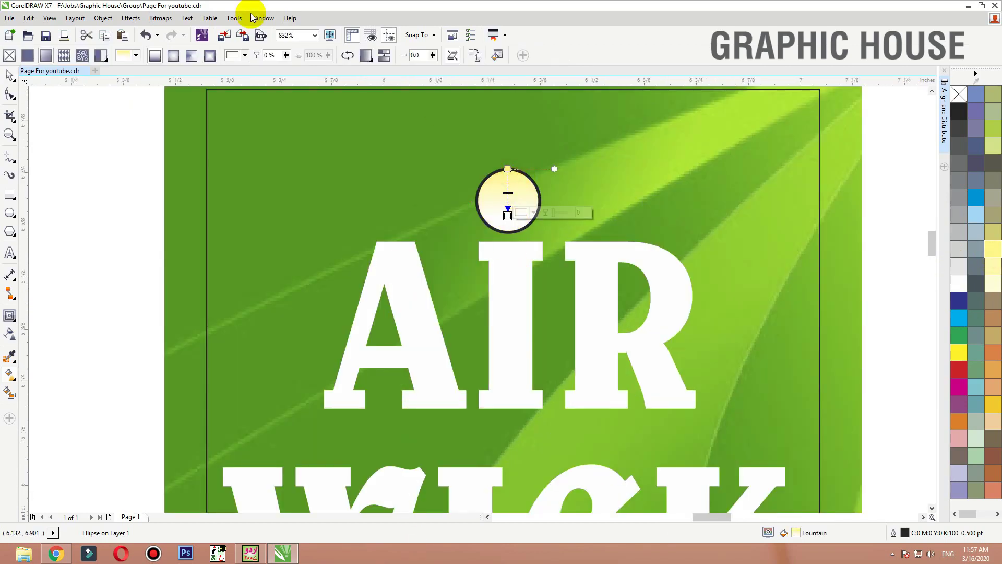
key("space")
key("g")
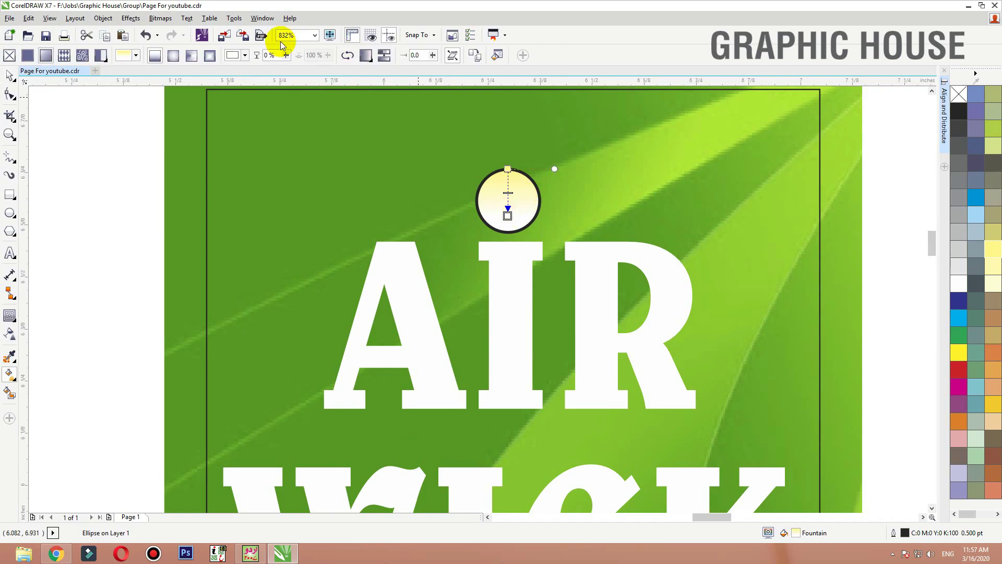
left_click(174, 55)
key("space")
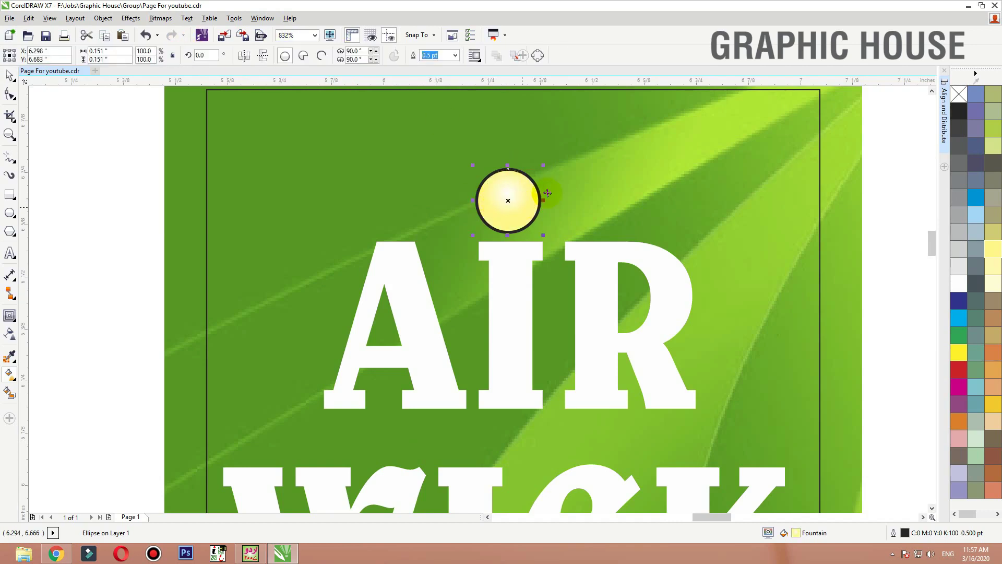
right_click(963, 99)
scroll(474, 213, "down", 2)
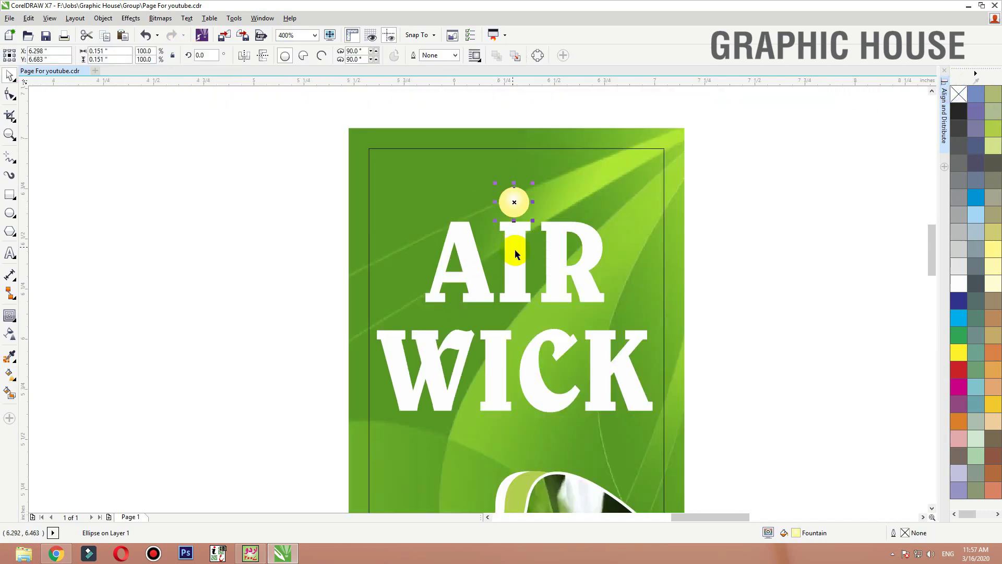
left_click(511, 259)
left_click(533, 362, "shift")
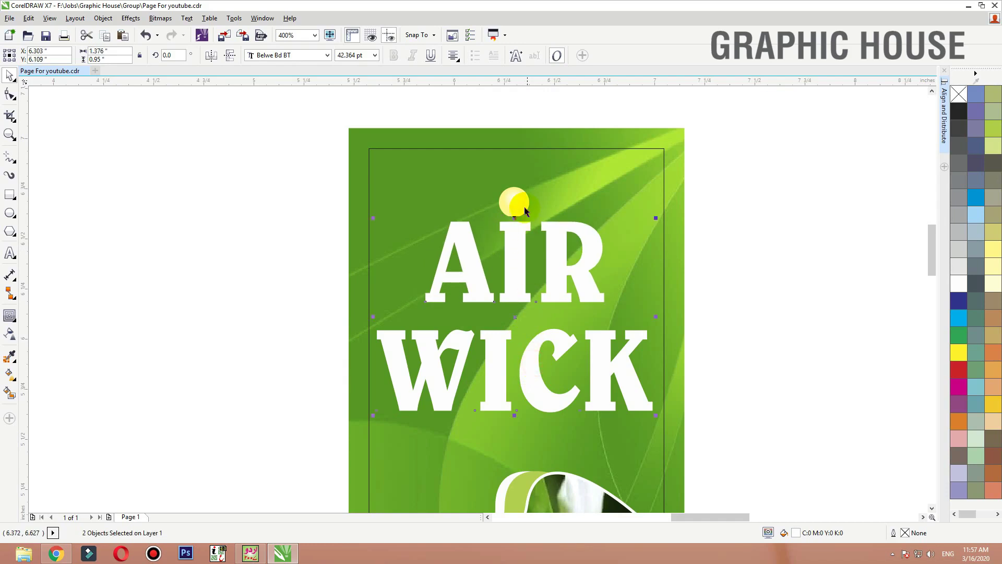
left_click(525, 211)
left_click_drag(379, 420, 346, 441)
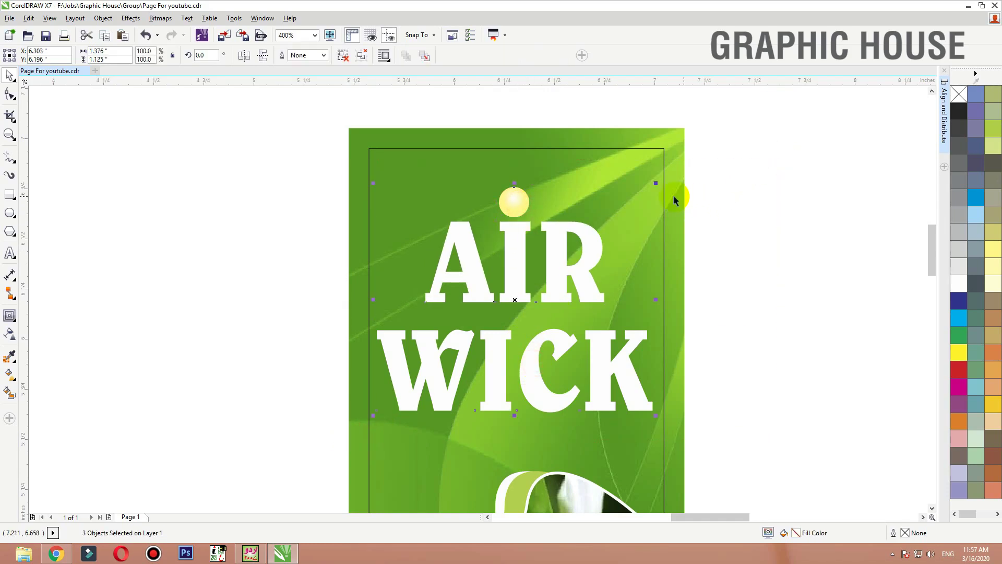
Step: Delete the thin inner margin outline on the label and nudge the "JASMINE AIR FRESH" text slightly down
left_click(675, 200)
key("F3")
left_click(712, 205)
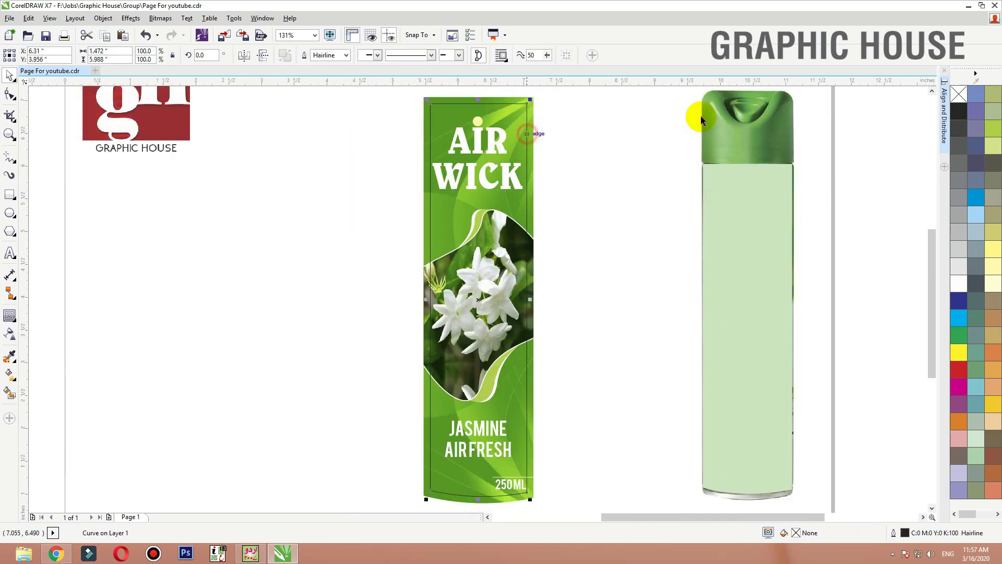
left_click(663, 338)
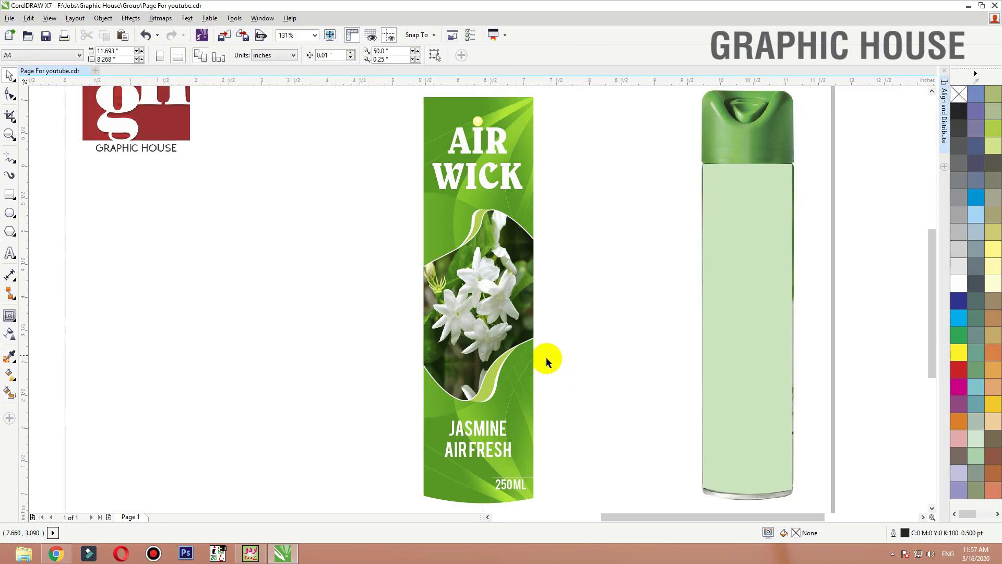
left_click_drag(410, 473, 409, 472)
left_click(567, 389)
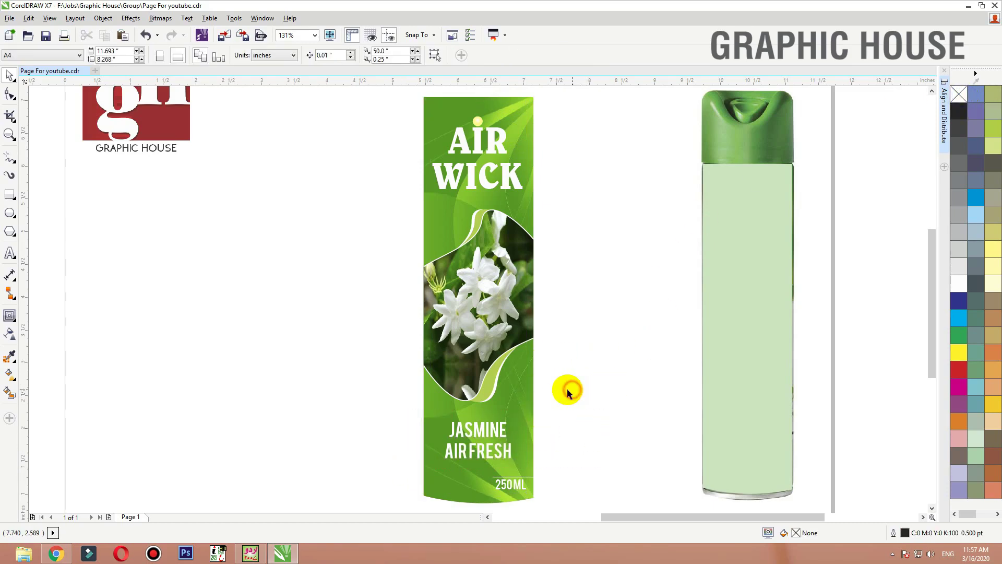
Step: Import the 2-Ornament Lines file from the my cdr folder on drive D and place it beside the page
key("F3")
key("ctrl+i")
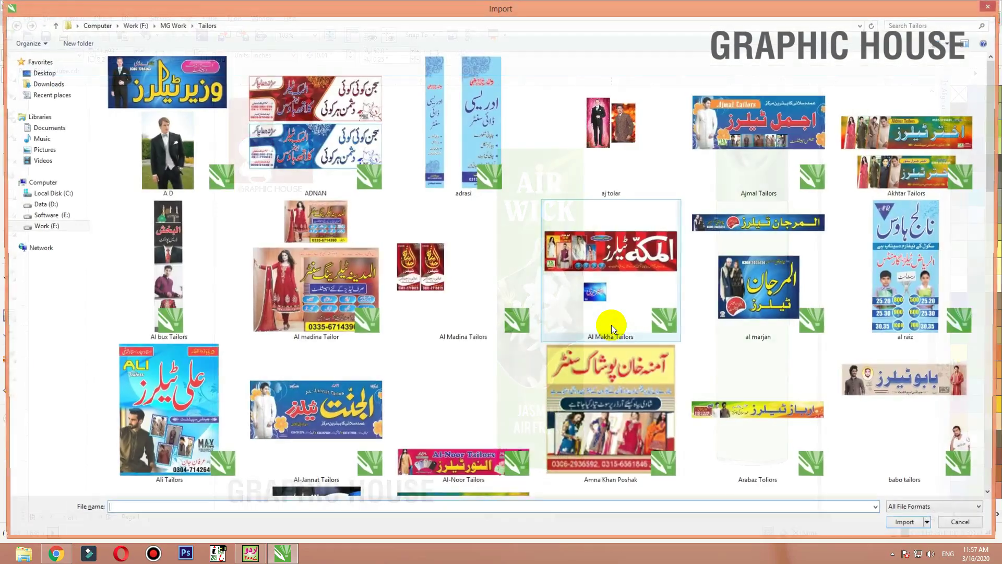
left_click(55, 207)
double_click(163, 123)
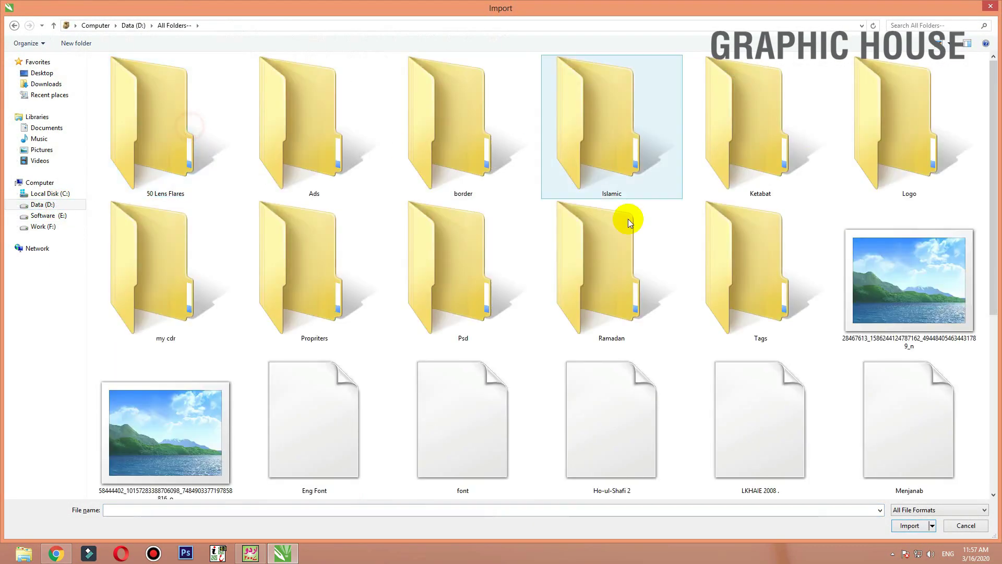
double_click(180, 297)
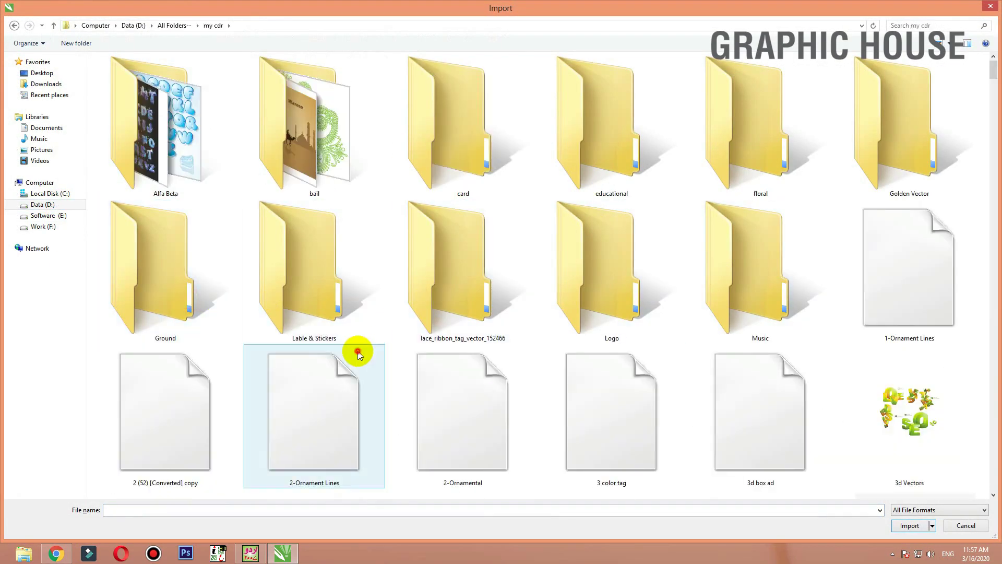
left_click(358, 347)
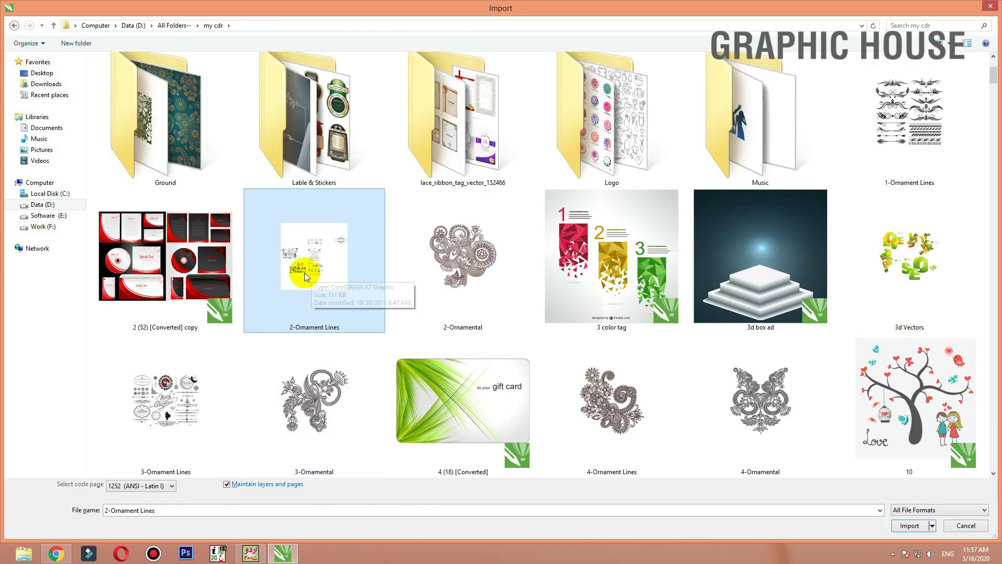
double_click(305, 273)
left_click(627, 374)
key("shift+F2")
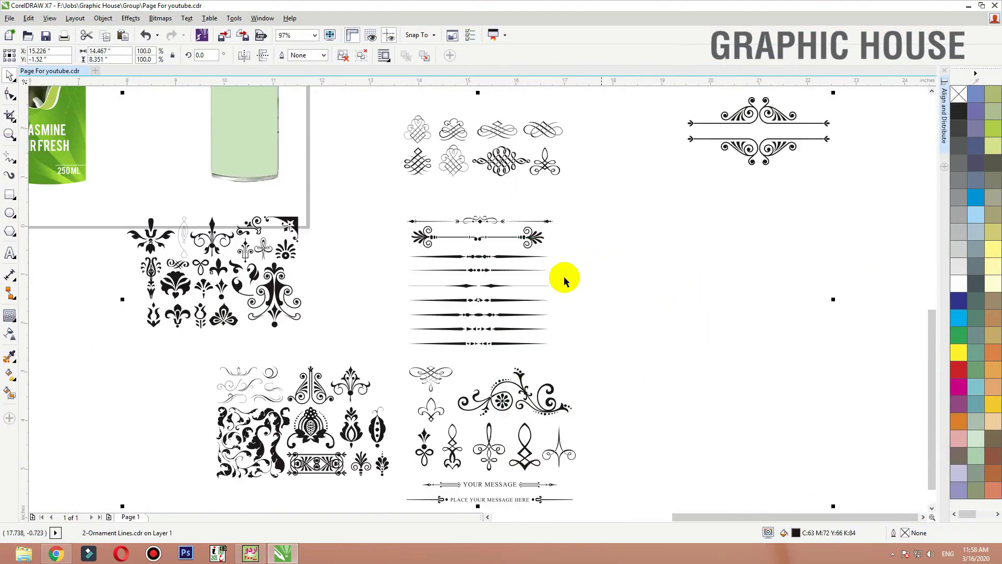
Step: Separate the lower half of the double scroll-line ornament, move it onto the bottom of the label and combine its pieces into one curve
left_click_drag(486, 299, 586, 324)
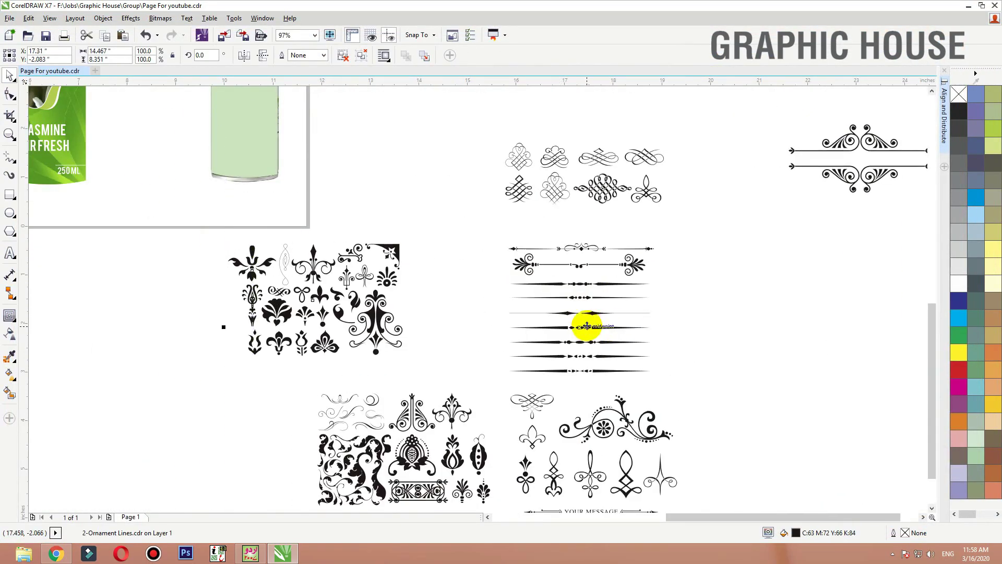
left_click_drag(845, 169, 849, 217)
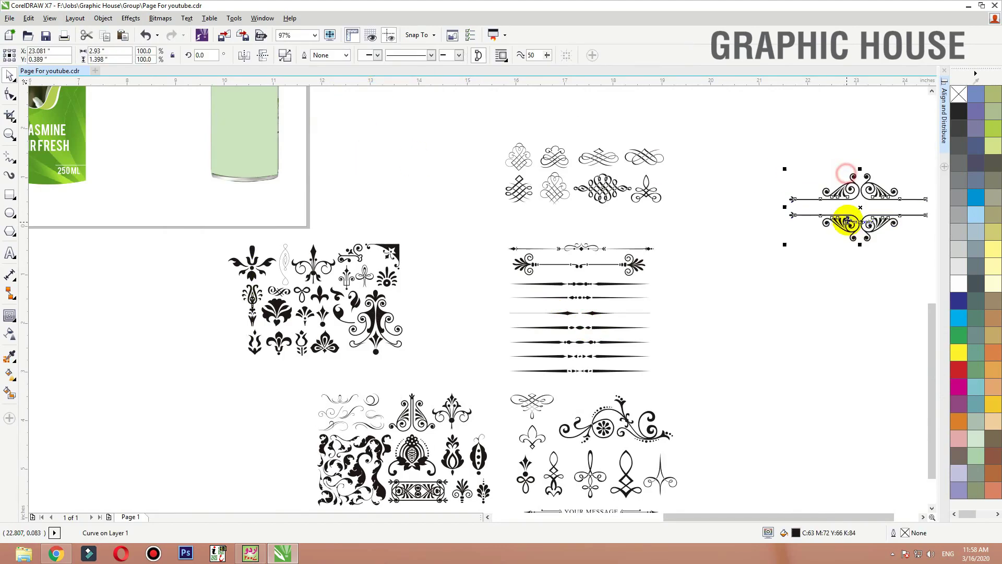
left_click(287, 56)
left_click_drag(697, 252, 881, 203)
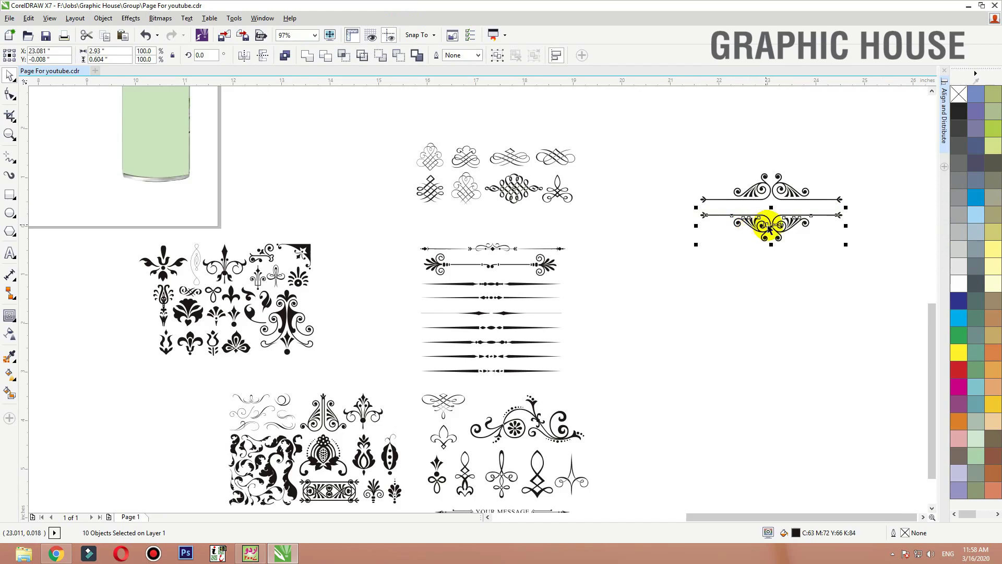
scroll(769, 228, "down", 1)
left_click_drag(768, 228, 342, 197)
scroll(341, 195, "up", 4)
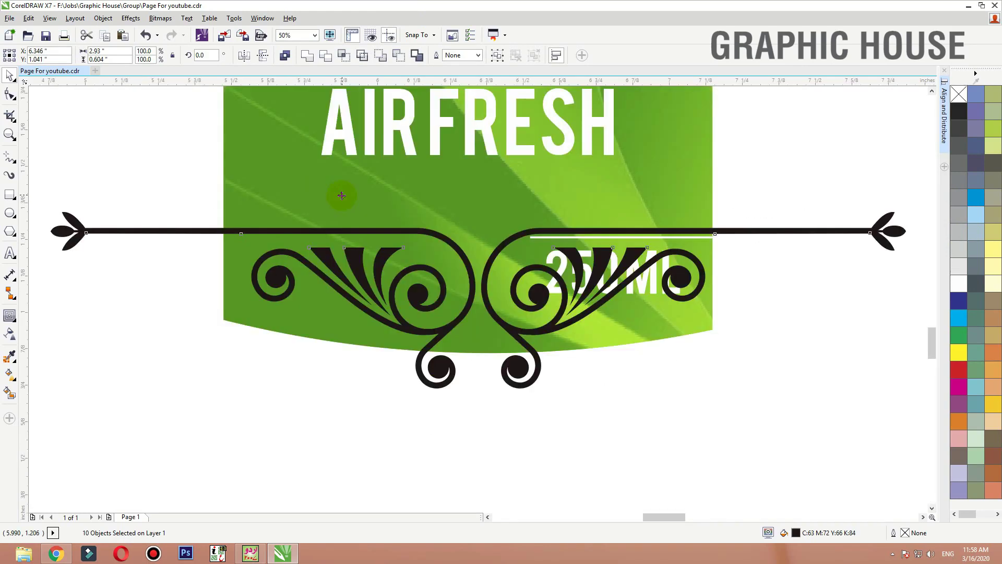
key("ctrl+l")
Step: Scale the ornament down to about 1.23 in wide, place it just below "AIR FRESH" and fill it white
scroll(550, 209, "down", 1)
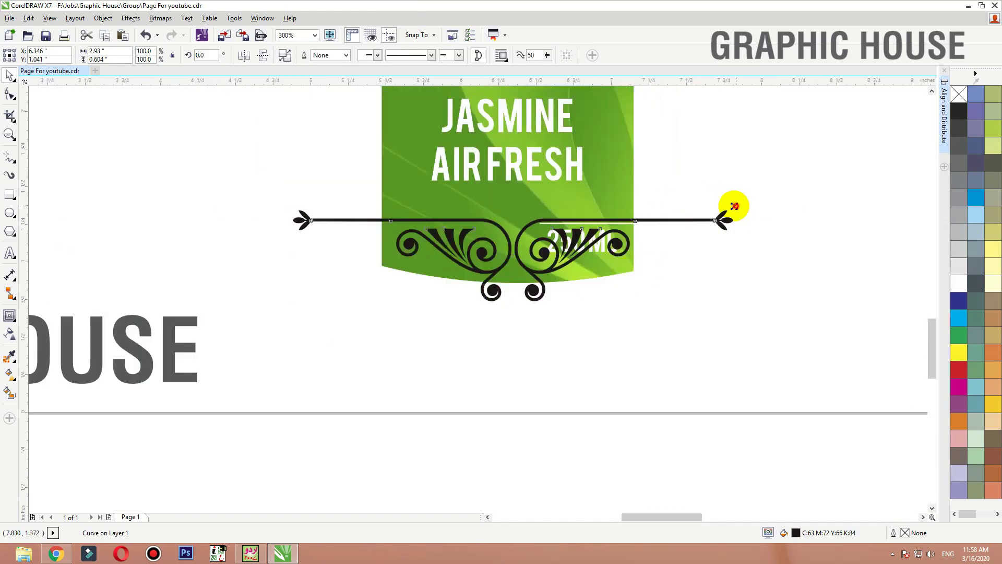
left_click_drag(735, 206, 608, 233)
left_click_drag(521, 256, 521, 210)
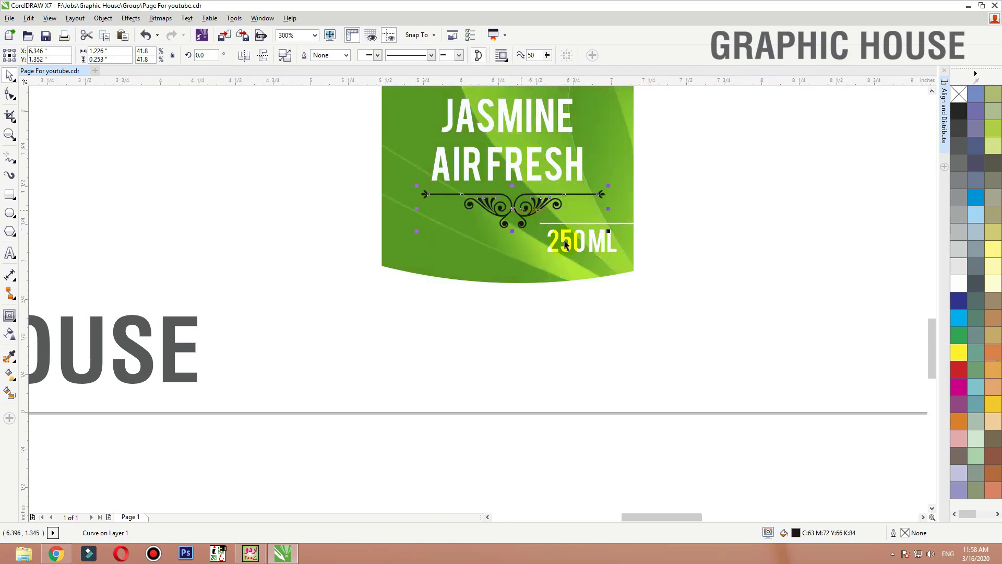
key("shift+F2")
left_click(959, 284)
Step: Shrink the white ornament below "AIR FRESH" further, to about 0.85 in wide
scroll(595, 299, "down", 2)
key("F2")
left_click_drag(758, 335, 395, 206)
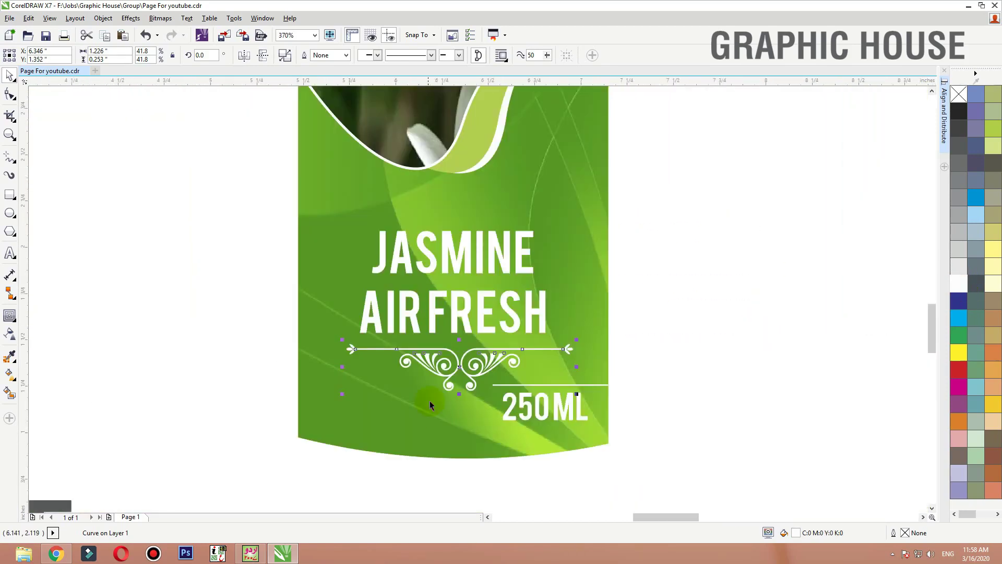
left_click_drag(575, 338, 541, 347)
Step: Place a vertically mirrored copy of the ornament above "JASMINE" and enlarge it to about 1.36 in wide
left_click_drag(472, 316, 479, 192)
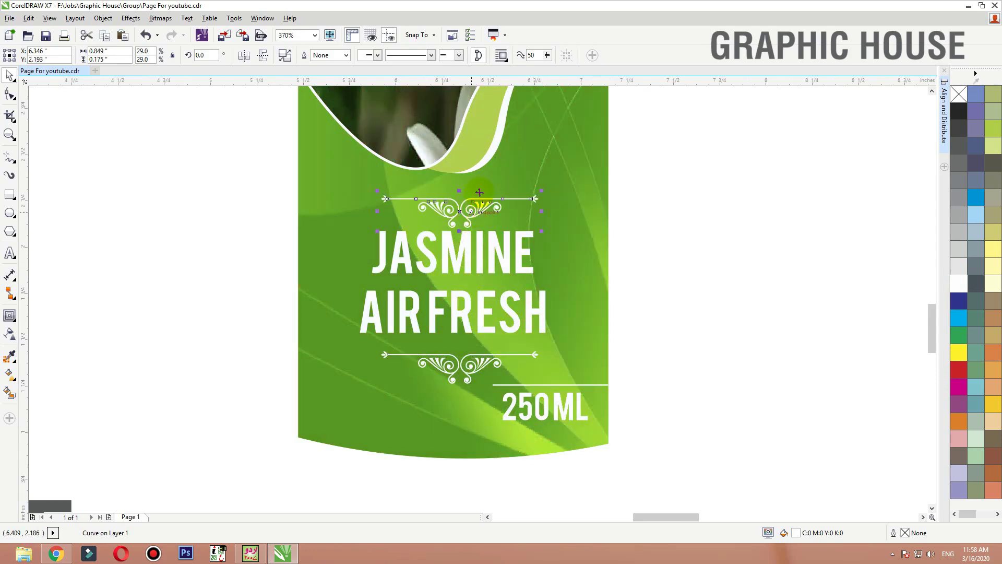
left_click(263, 58)
left_click_drag(541, 191, 589, 178)
left_click_drag(476, 201, 476, 190)
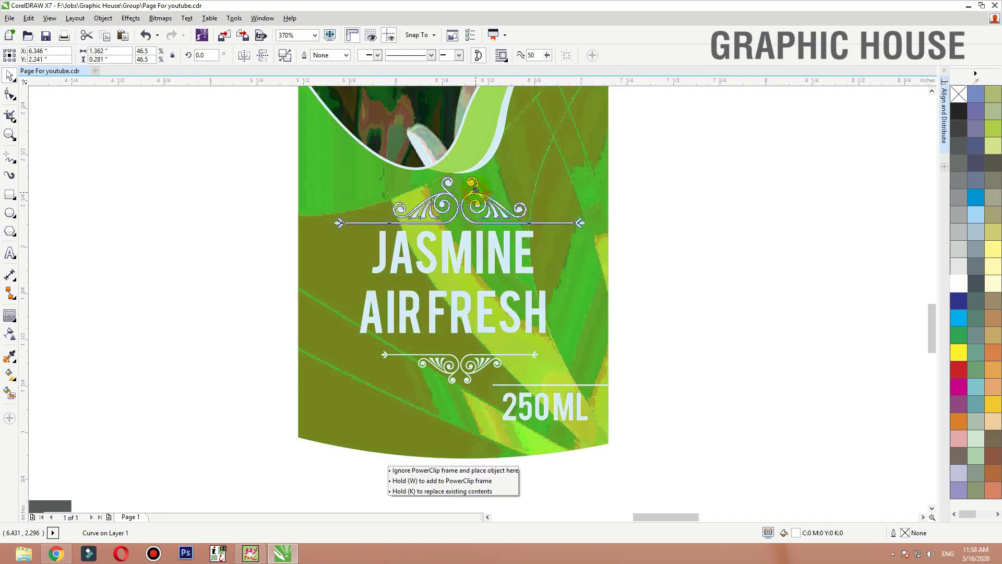
Step: Nudge the upper ornament together with the "JASMINE" and "AIR FRESH" lines slightly down
left_click_drag(702, 151, 252, 347)
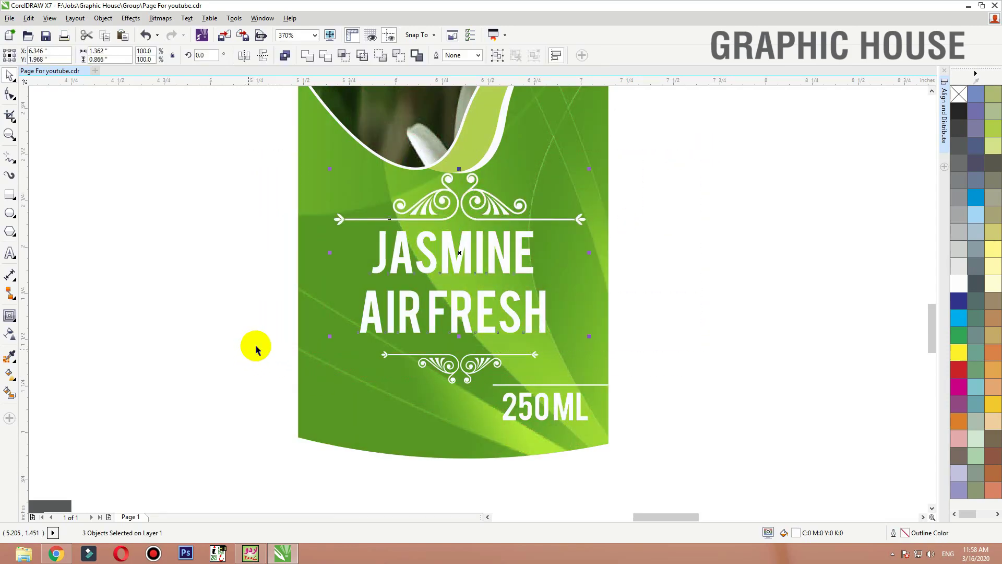
key("Down")
key("Down")
key("Down")
key("Down")
left_click(705, 324)
Step: Join the upper and lower ornaments into one object, and group "JASMINE" with "AIR FRESH"
left_click(468, 360)
left_click(479, 364)
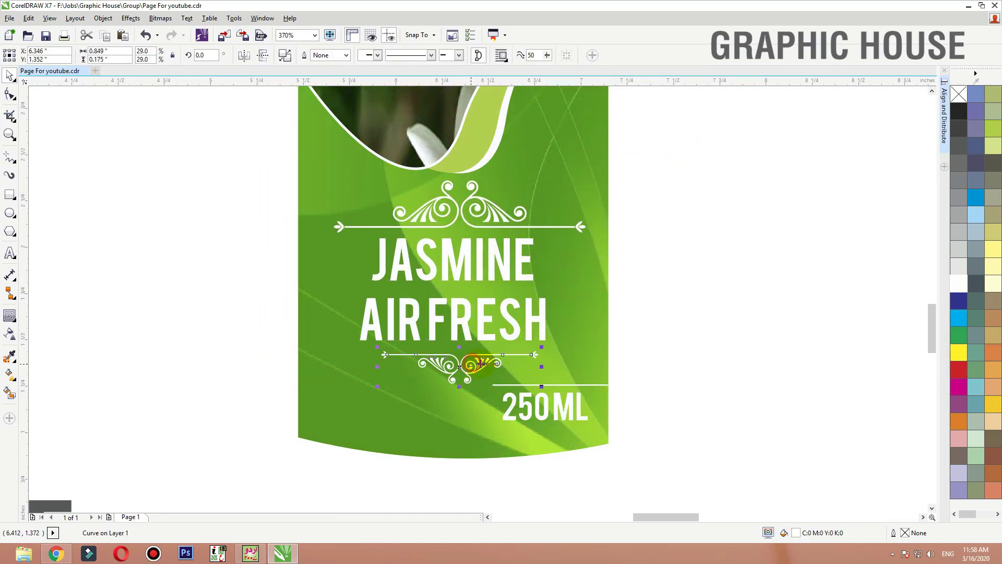
left_click(486, 226, "shift")
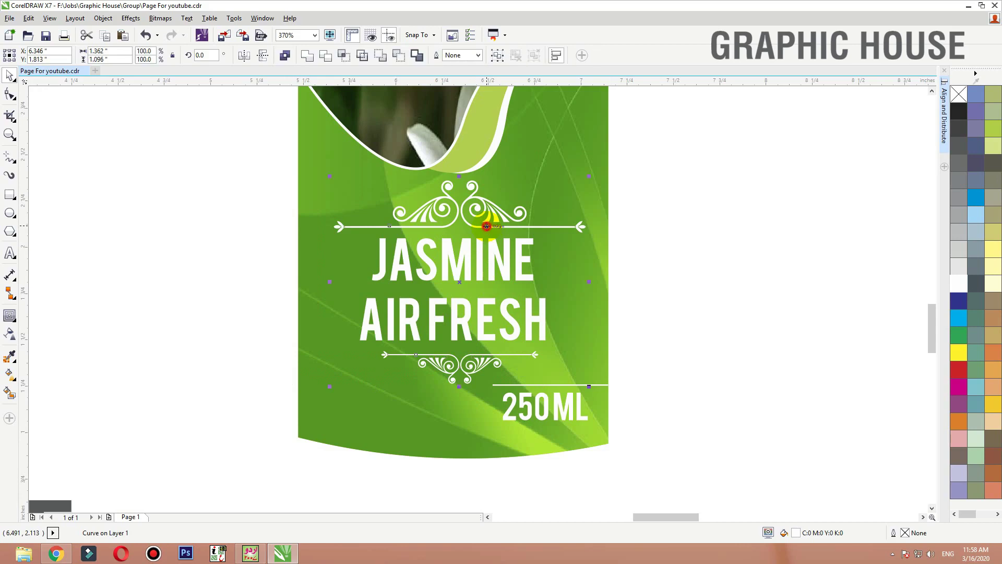
left_click(481, 259)
left_click_drag(481, 264, 479, 295)
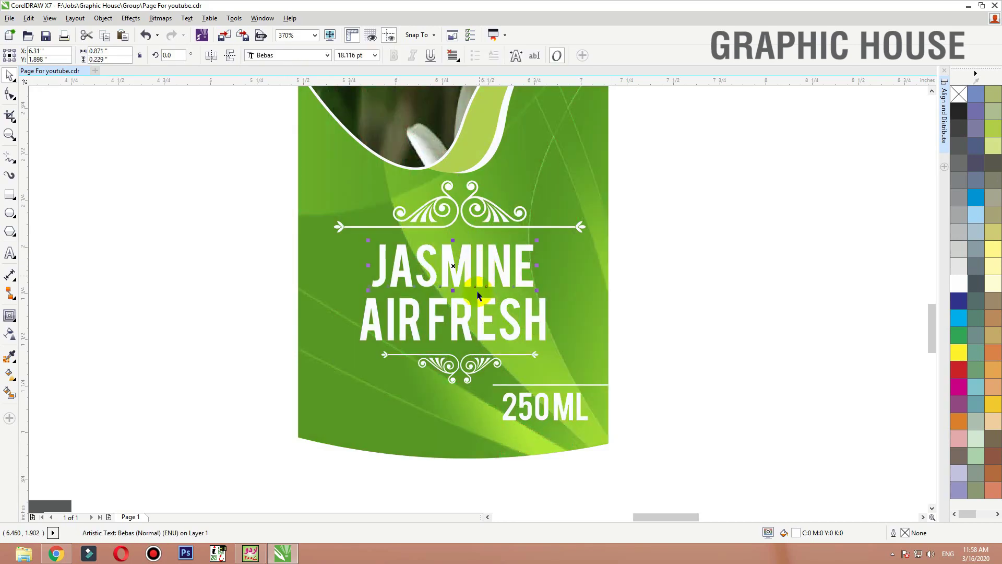
key("ctrl+g")
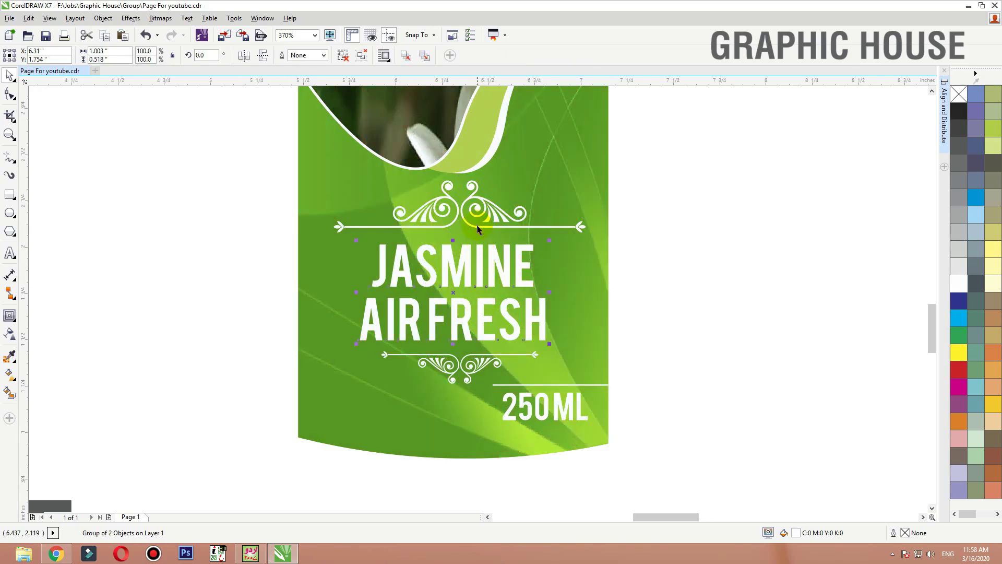
Step: Centre the "JASMINE AIR FRESH" text group horizontally and vertically between the two ornaments
left_click(478, 227, "shift")
key("c")
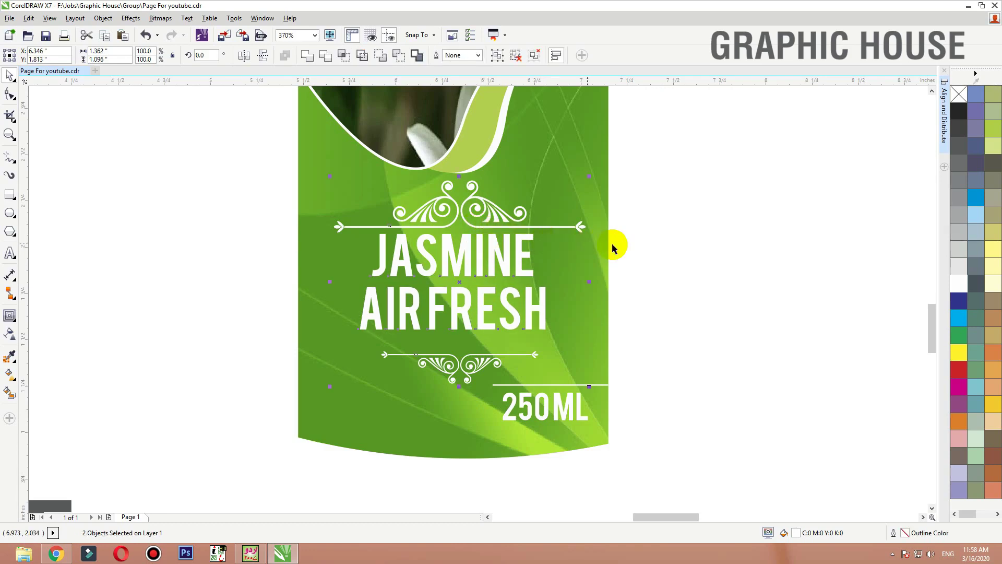
left_click(528, 305)
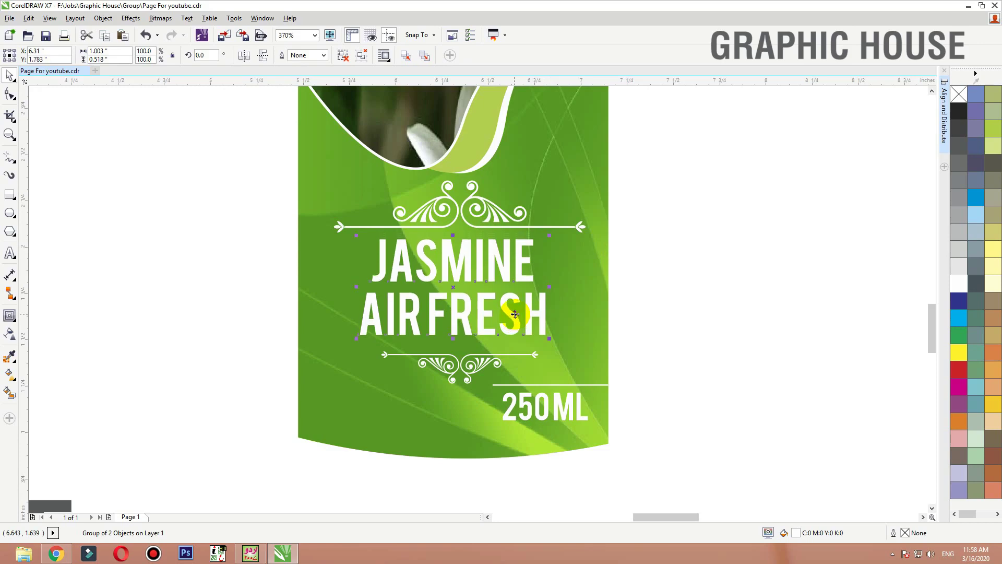
key("Down")
left_click(496, 232, "shift")
key("e")
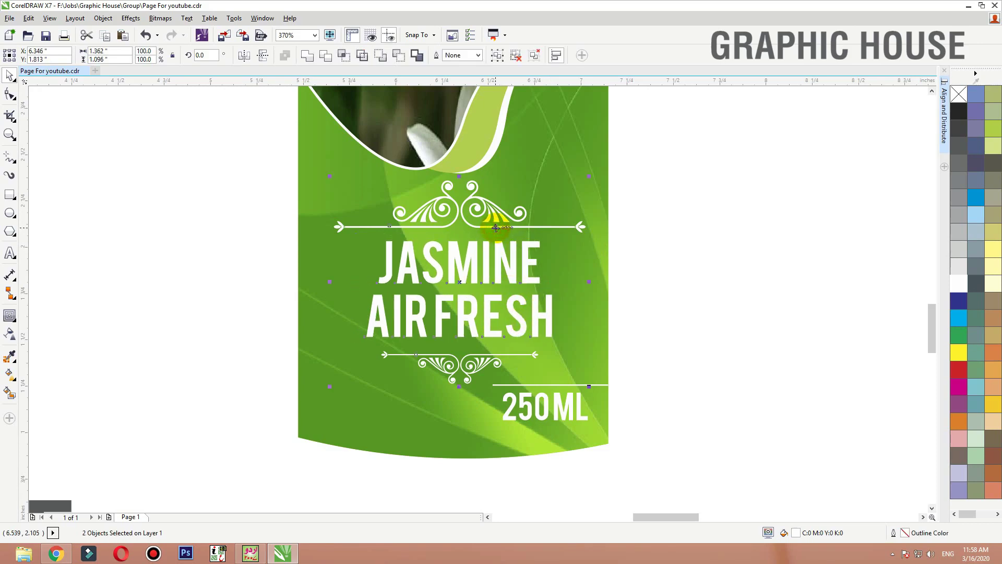
Step: Nudge the ornamented text block slightly down, and likewise the "250 ML" text with its line
key("Down")
key("Down")
key("Down")
left_click_drag(705, 356, 395, 441)
key("Down")
key("Down")
key("Down")
key("Down")
key("Down")
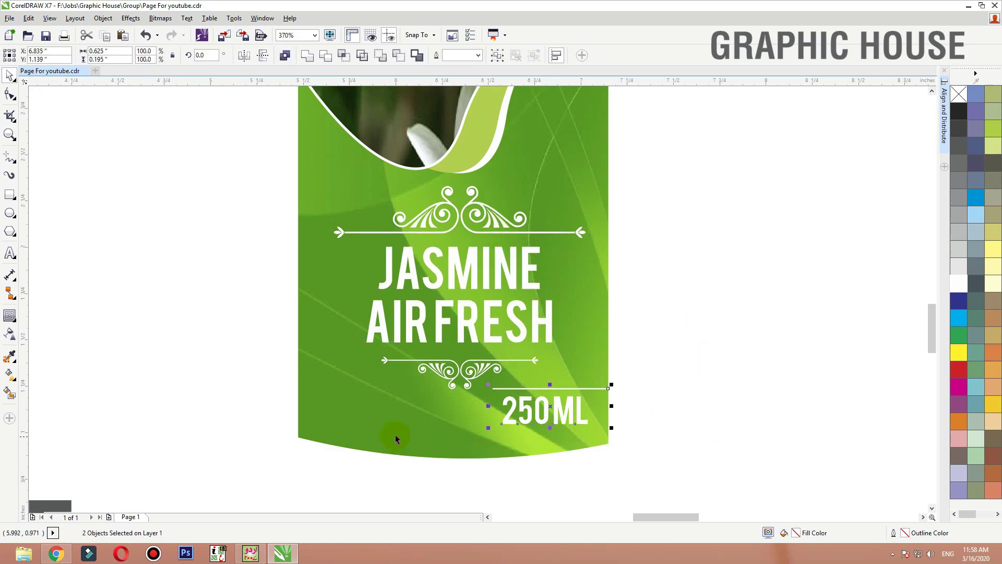
Step: Open the label's PowerClip contents and nudge the wavy jasmine photo band slightly up
left_click(598, 360)
key("shift+F2")
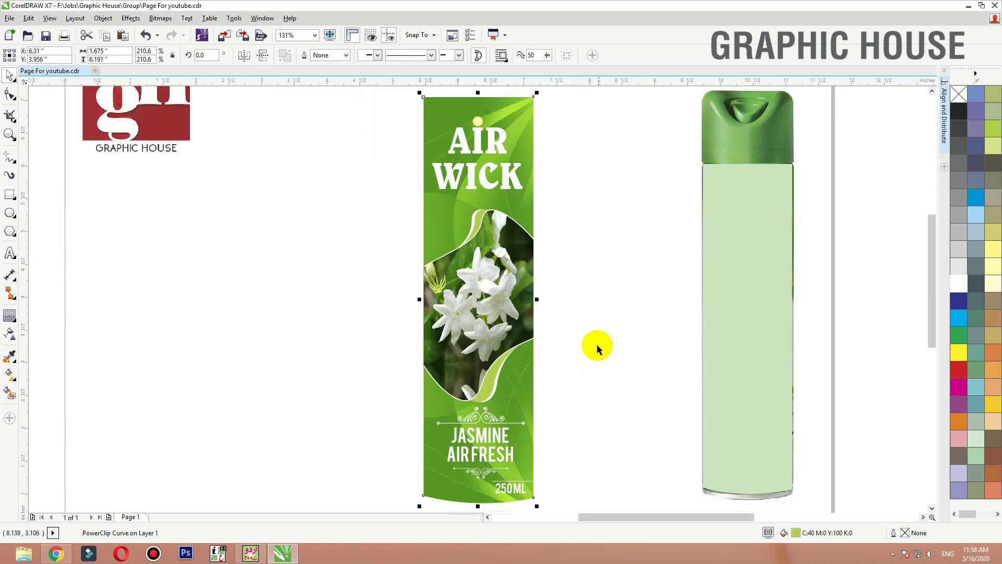
left_click(542, 280)
double_click(528, 277)
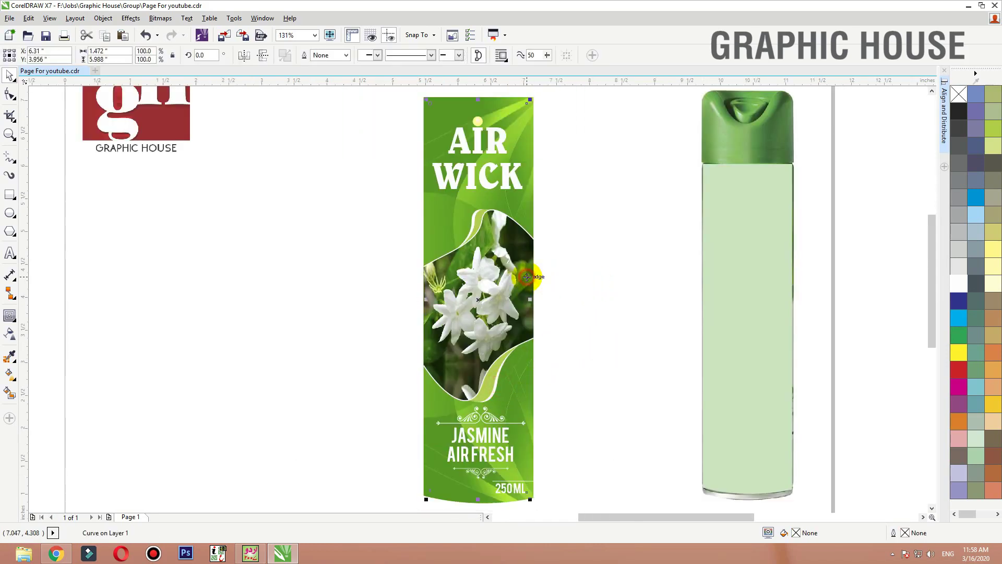
key("space")
double_click(533, 251)
left_click_drag(624, 179, 380, 415)
key("Up")
key("Up")
left_click(543, 383)
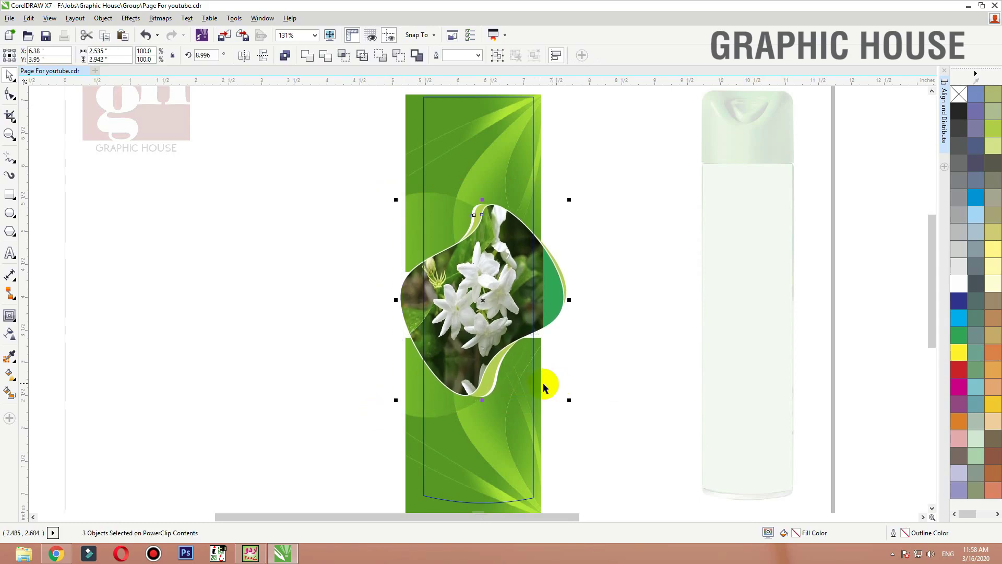
Step: Stretch the lower green background bitmap slightly upward behind the photo band and finish editing the PowerClip
left_click(504, 349)
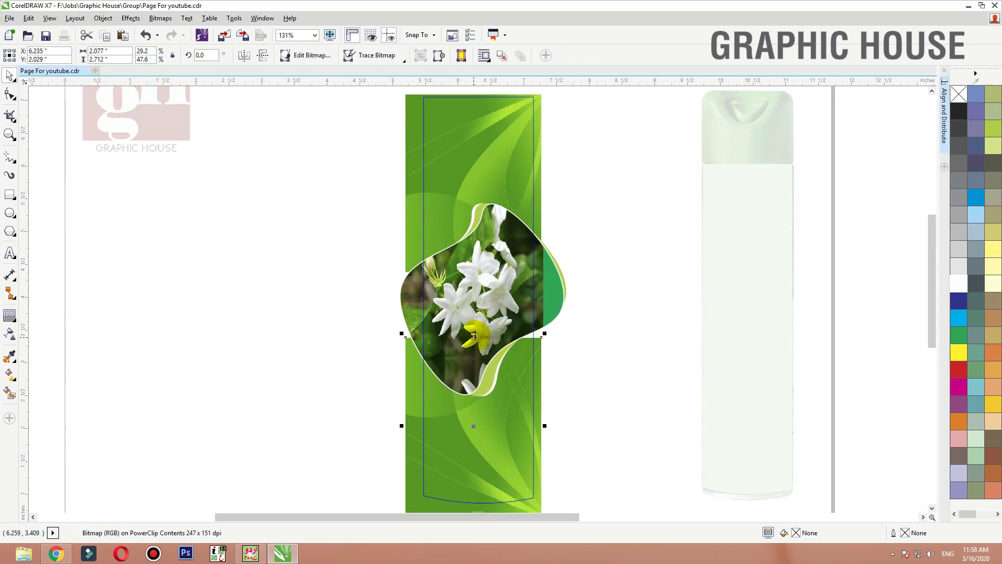
left_click_drag(474, 337, 475, 321)
left_click(601, 342, "ctrl")
Step: Nudge the ornamented "JASMINE AIR FRESH" block slightly up and scale the "250 ML" text with its line down a little
left_click_drag(607, 369, 371, 486)
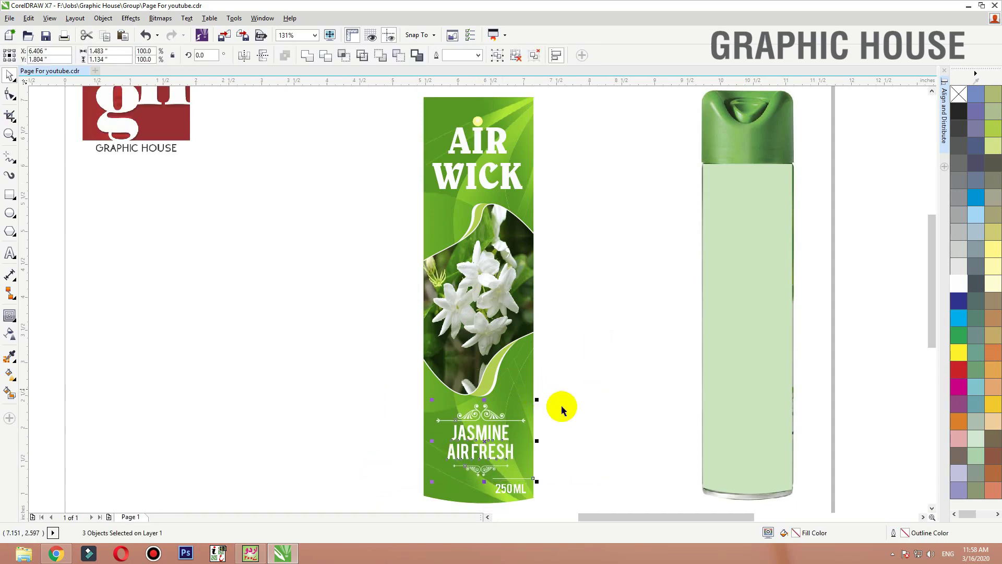
left_click(570, 421)
key("F2")
left_click_drag(587, 472, 384, 512)
left_click_drag(738, 224, 458, 279)
left_click_drag(696, 255, 475, 350)
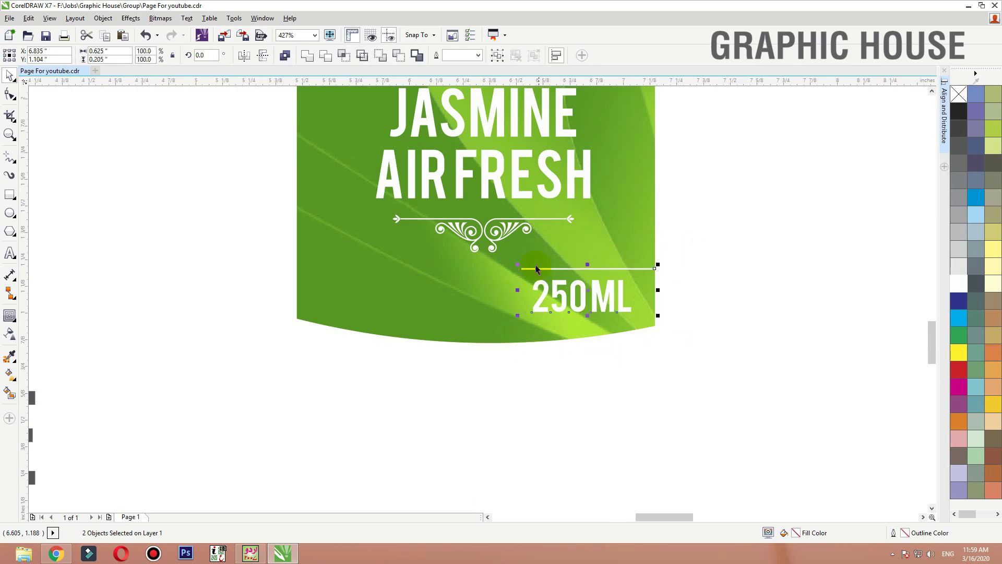
left_click_drag(517, 264, 529, 268)
left_click(579, 236)
Step: Ungroup the "AIR WICK" title at the top of the label
key("F3")
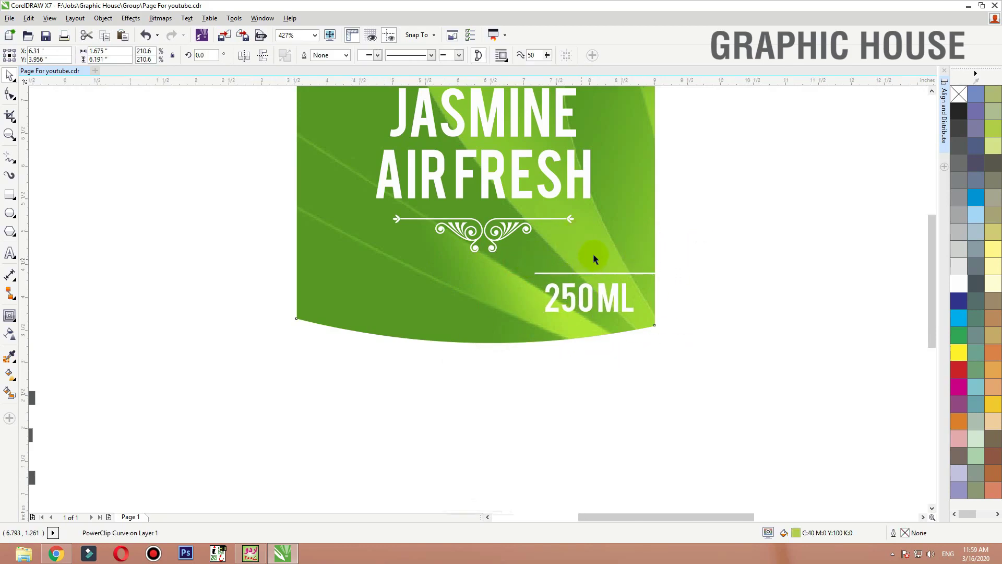
left_click(601, 244)
left_click(484, 181)
left_click(484, 180)
key("F2")
left_click_drag(614, 224, 351, 84)
left_click(343, 55)
left_click(273, 148)
Step: Nudge "AIR" and the circle above its I slightly down, closer to "WICK"
left_click(500, 328)
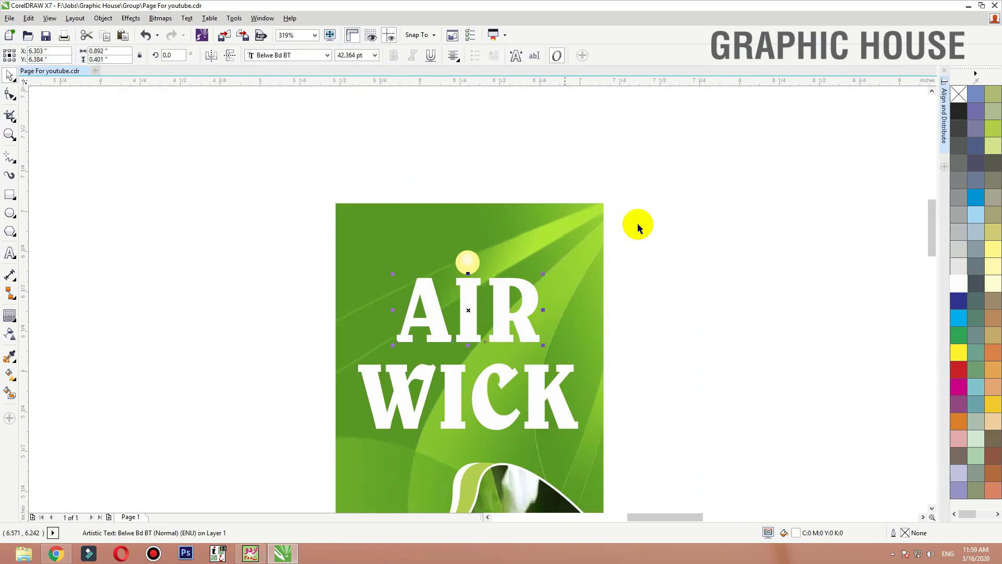
left_click_drag(668, 227, 287, 355)
key("Down")
key("Down")
key("Down")
left_click(640, 234)
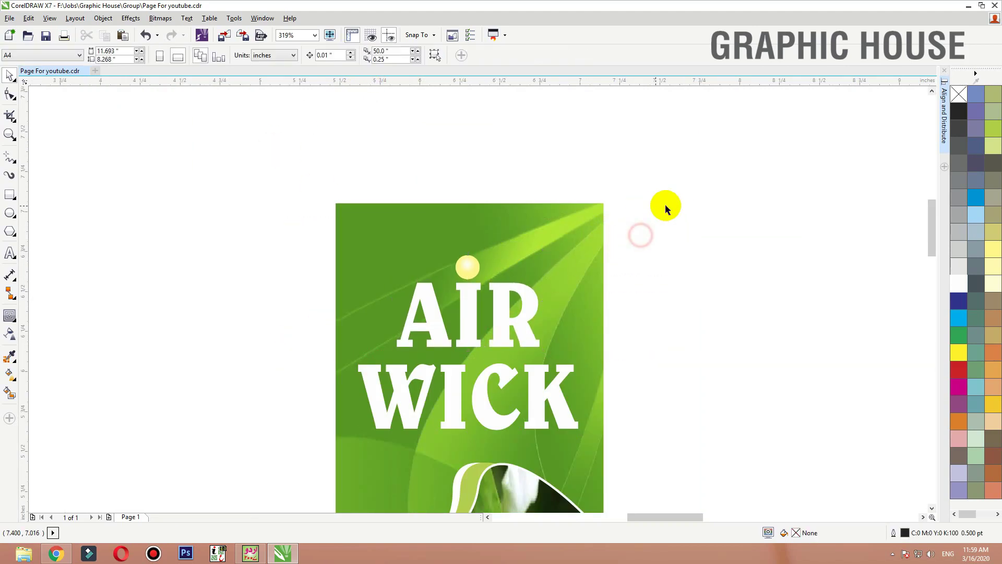
Step: Fill the circle above the I of "AIR" with solid red (C0 M100 Y100 K0)
key("F2")
left_click_drag(690, 224, 315, 437)
left_click(462, 169)
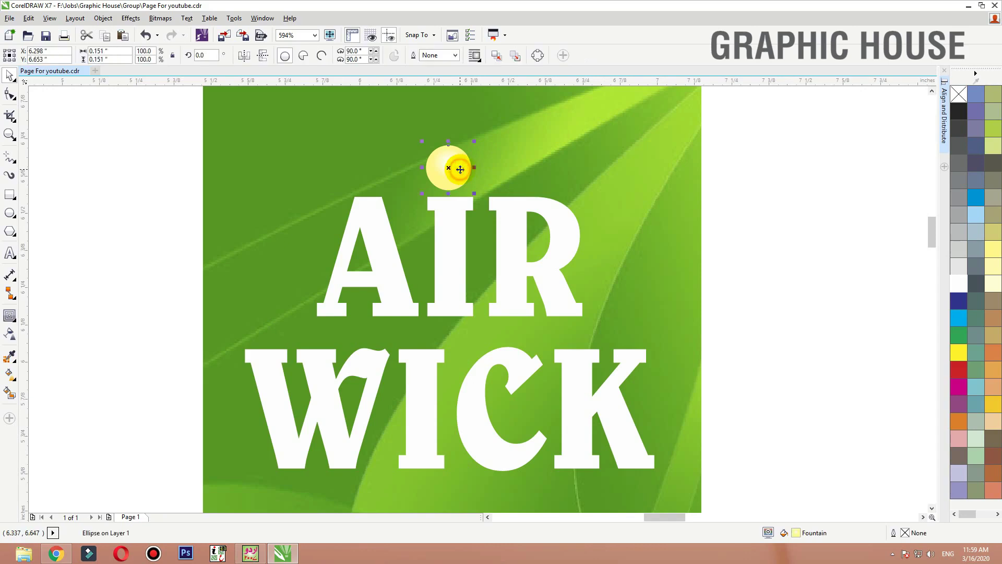
left_click(977, 211)
scroll(577, 341, "down", 2)
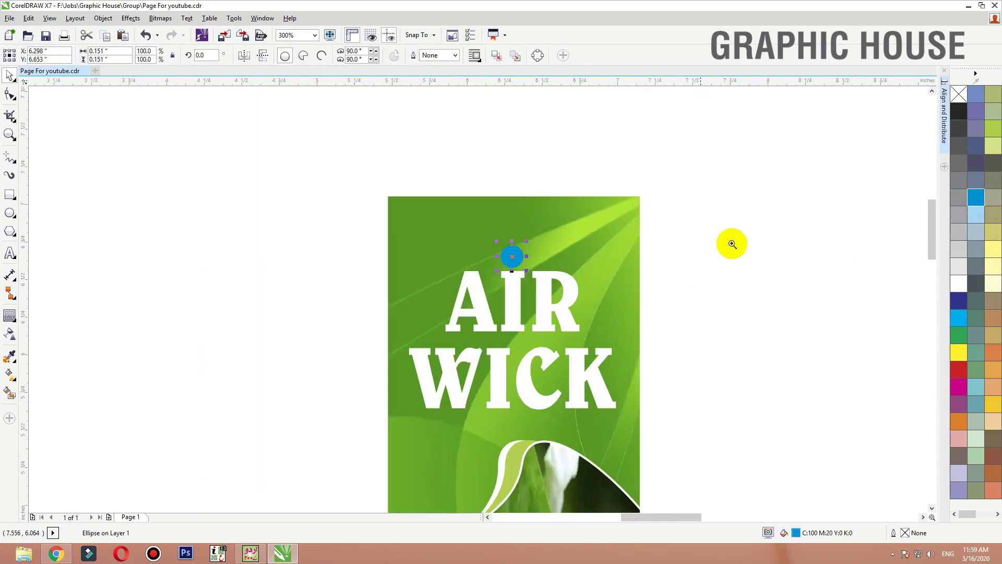
left_click_drag(803, 242, 320, 386)
left_click(960, 375)
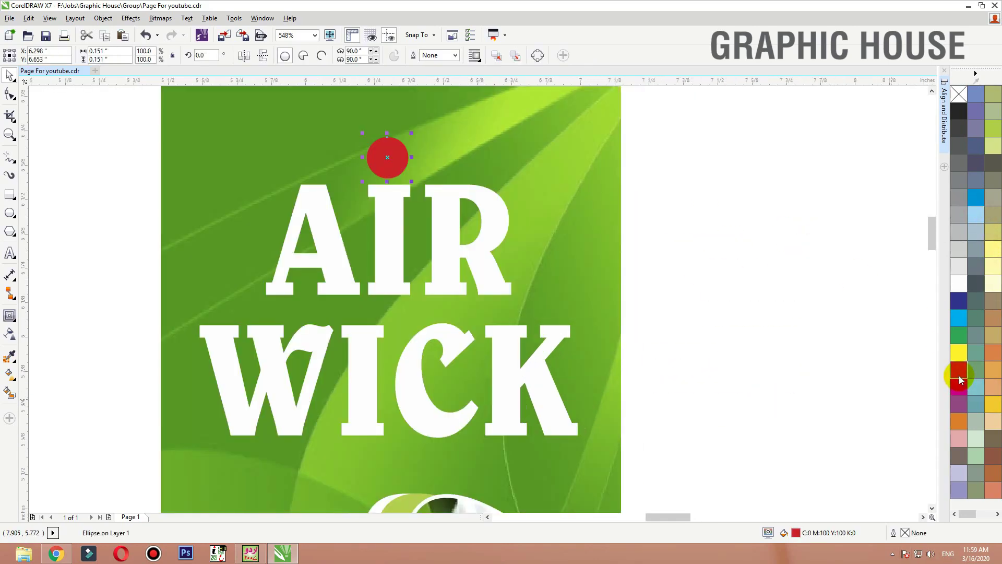
Step: Give the red circle an elliptical fountain fill with red at the rim, ending near the circle's lower edge
key("g")
left_click_drag(383, 137, 389, 186)
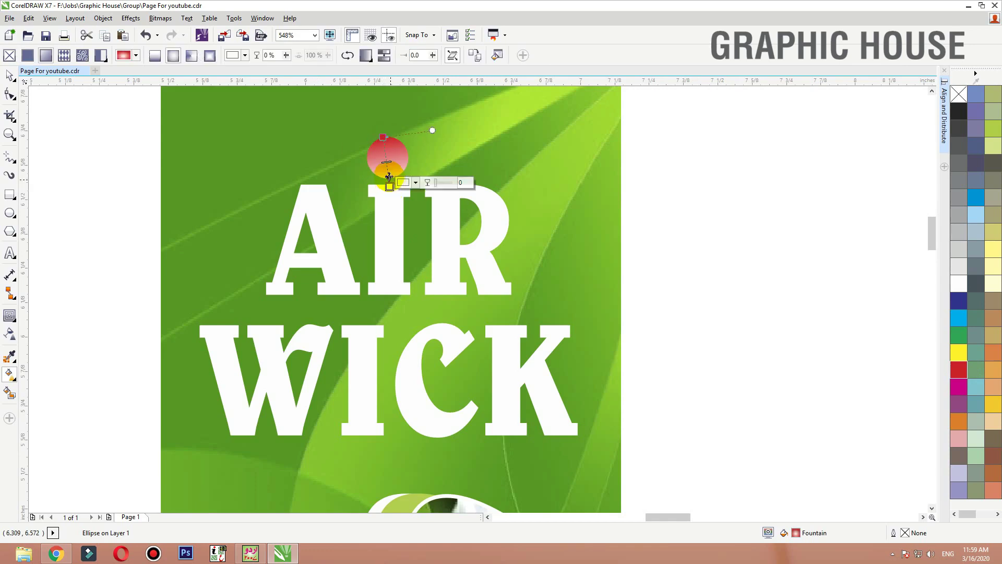
left_click(174, 56)
left_click(173, 56)
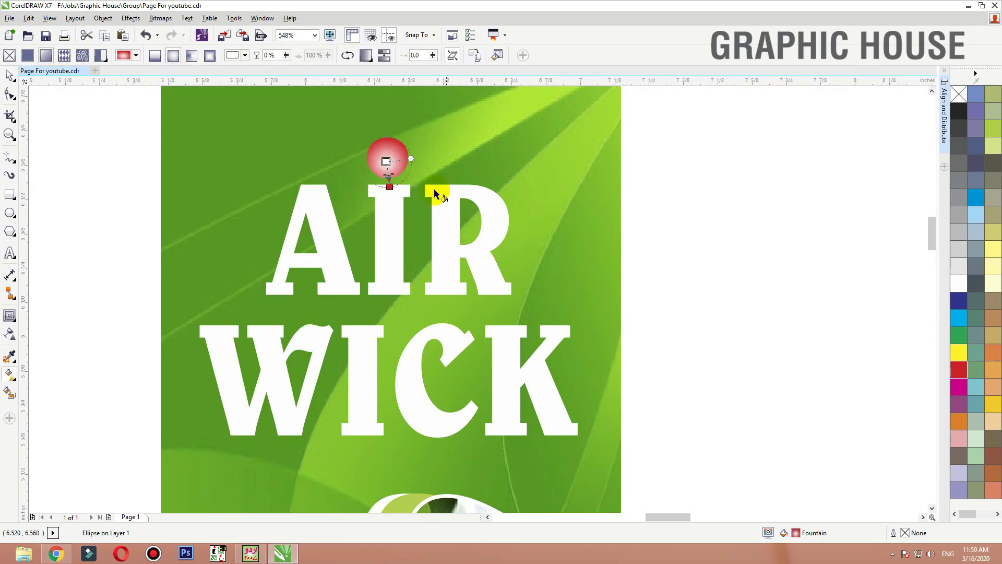
left_click_drag(391, 184, 388, 178)
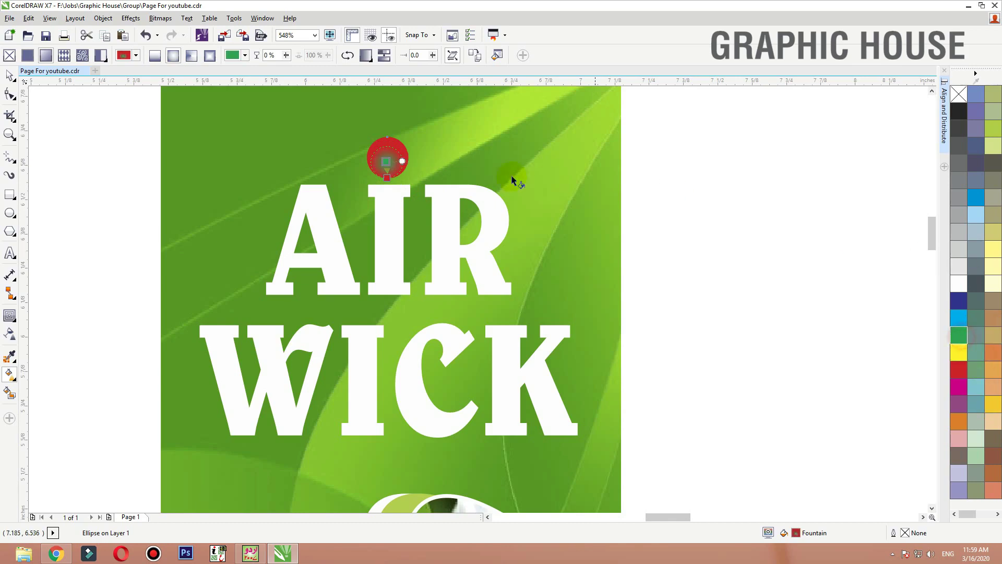
Step: Set the centre colour of the circle's fountain fill to light yellow
left_click_drag(212, 199, 212, 197)
left_click(995, 257)
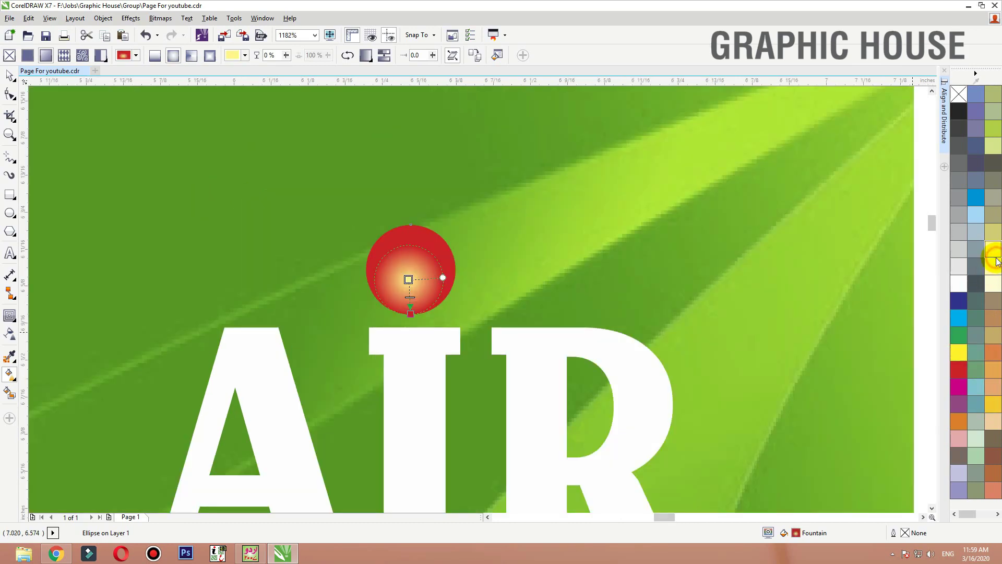
left_click(987, 234)
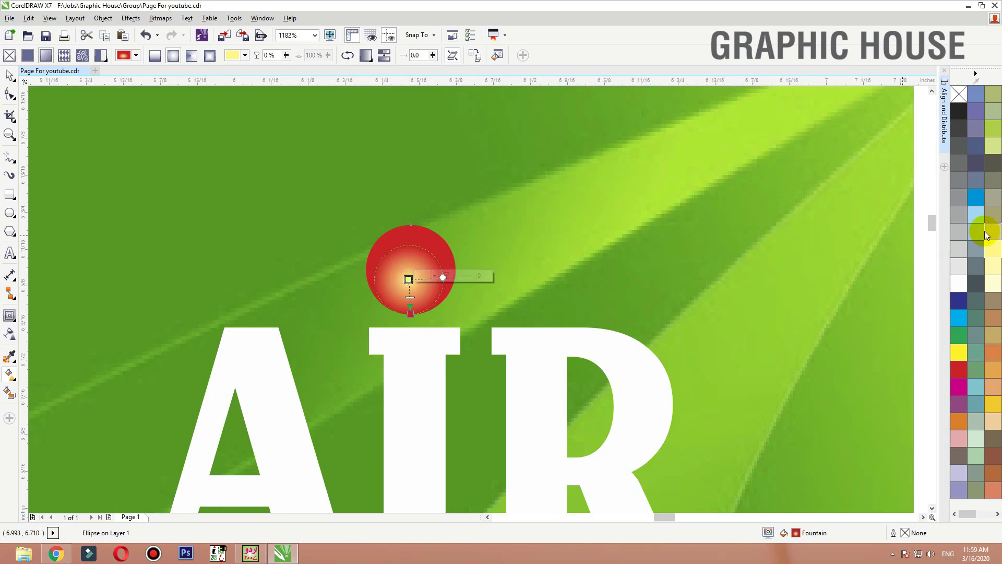
Step: Change the centre colour of the red circle's fountain fill to pale yellow-green
left_click(993, 145)
scroll(537, 147, "down", 1)
key("space")
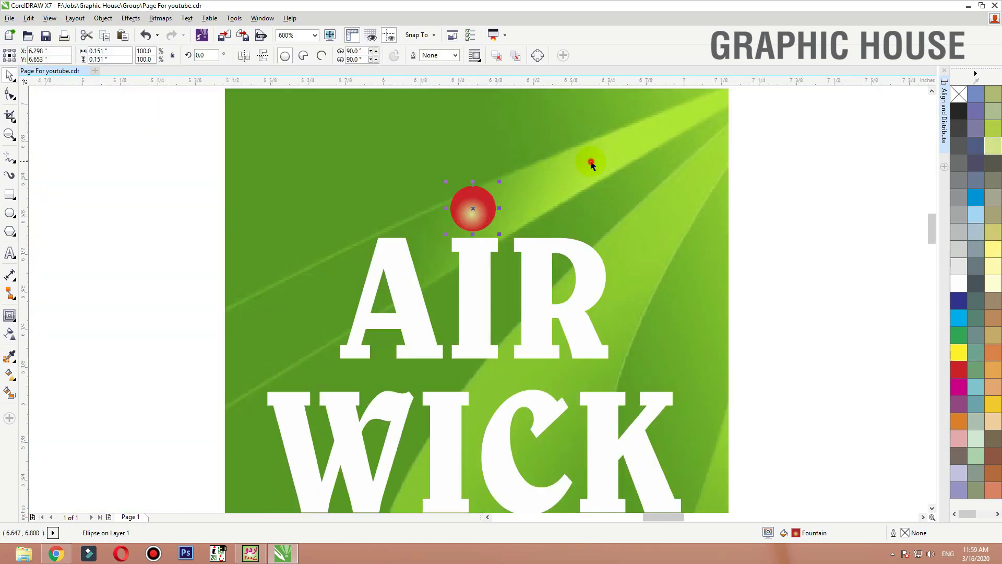
left_click(568, 177)
key("shift+F2")
left_click(727, 195)
Step: Place a copy of the "AIR WICK" lettering with its circle on the blank area left of the label
key("F2")
left_click_drag(614, 260, 370, 98)
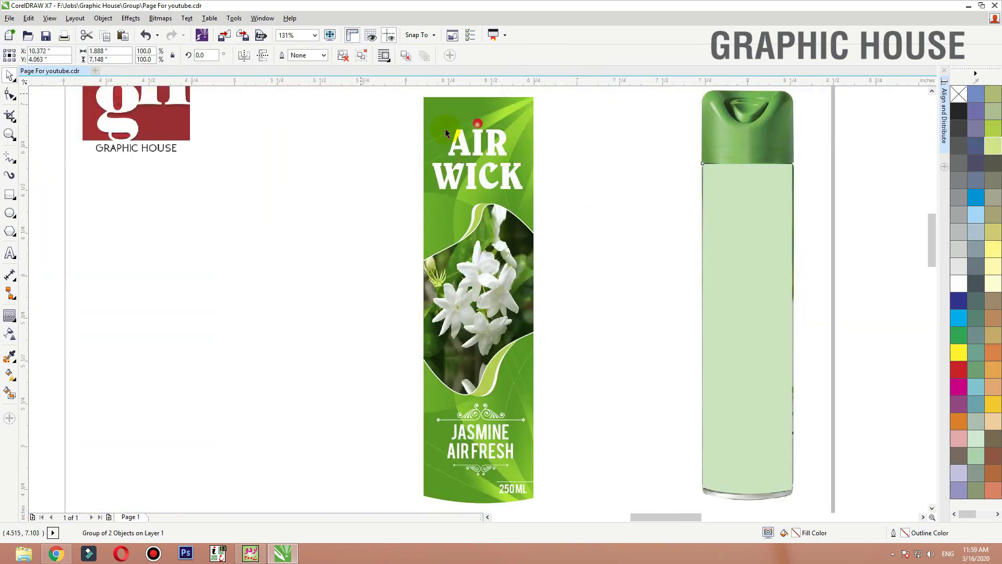
left_click(492, 200)
left_click_drag(669, 126, 284, 372)
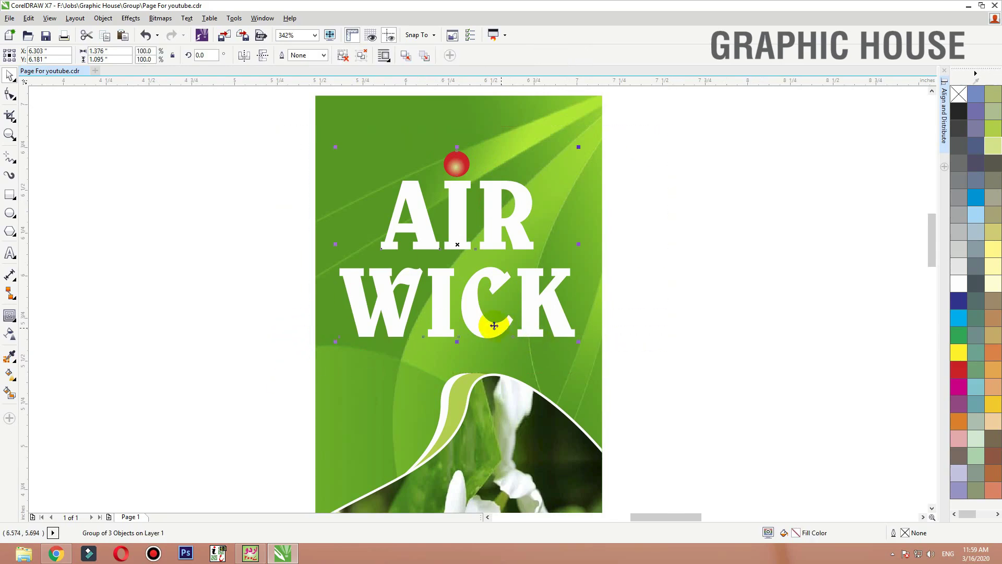
left_click_drag(493, 327, 204, 327)
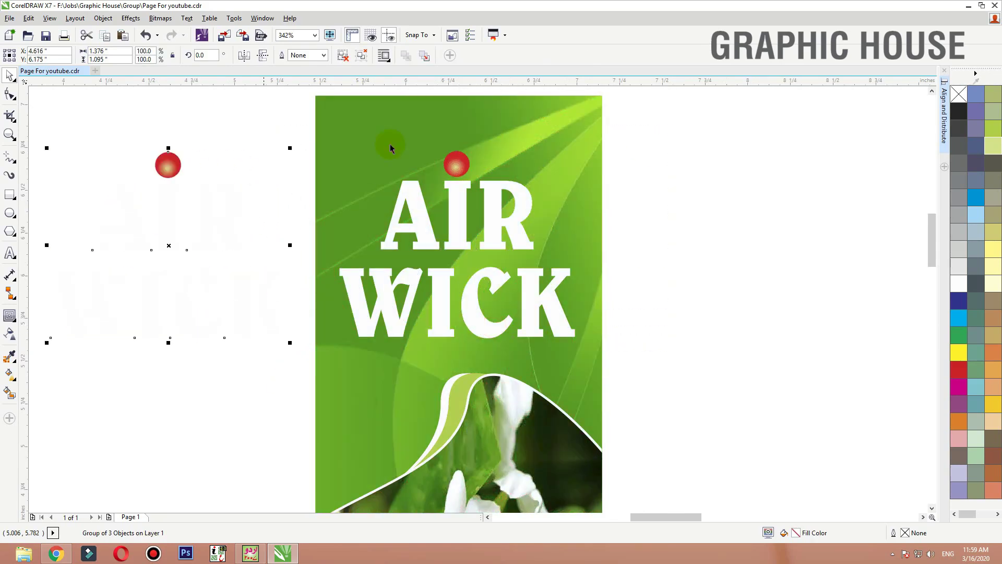
Step: Ungroup the copied lettering, fill it with black and weld it into a single curve
left_click(345, 56)
left_click(964, 111)
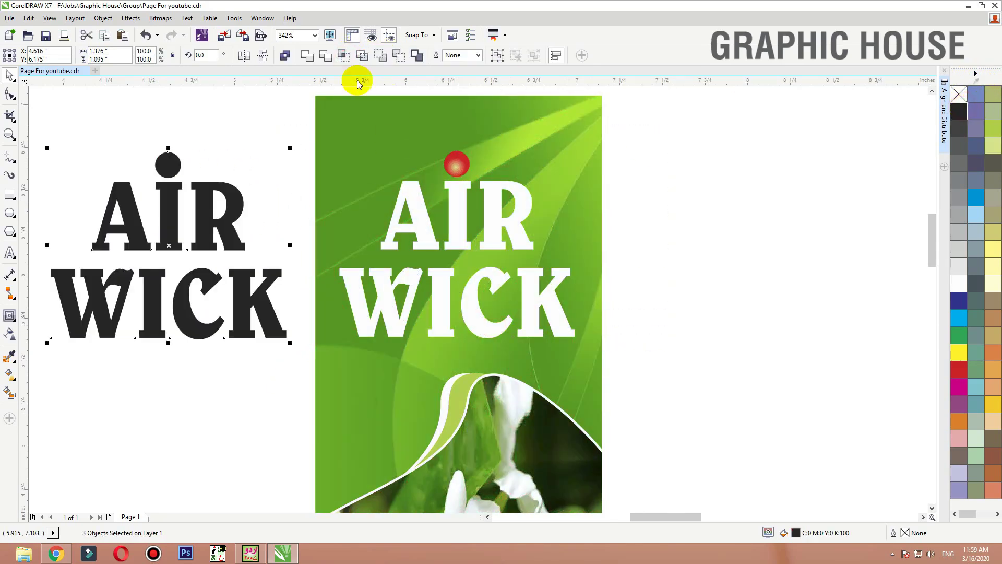
left_click(307, 56)
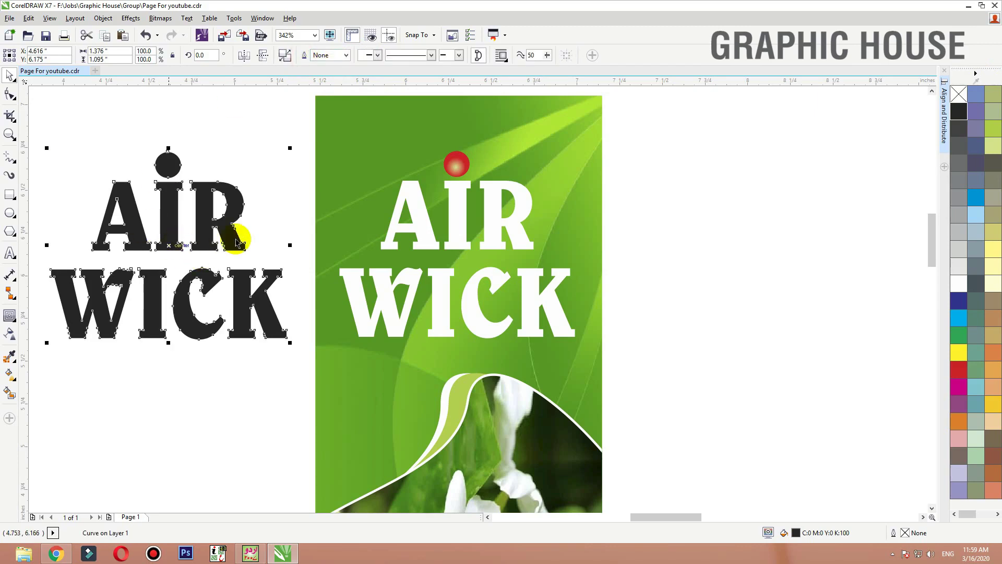
Step: Give the black lettering a one-step orange outside contour with round corners, offset about 0.1 in
left_click(16, 324)
left_click(39, 335)
left_click_drag(237, 256, 293, 294)
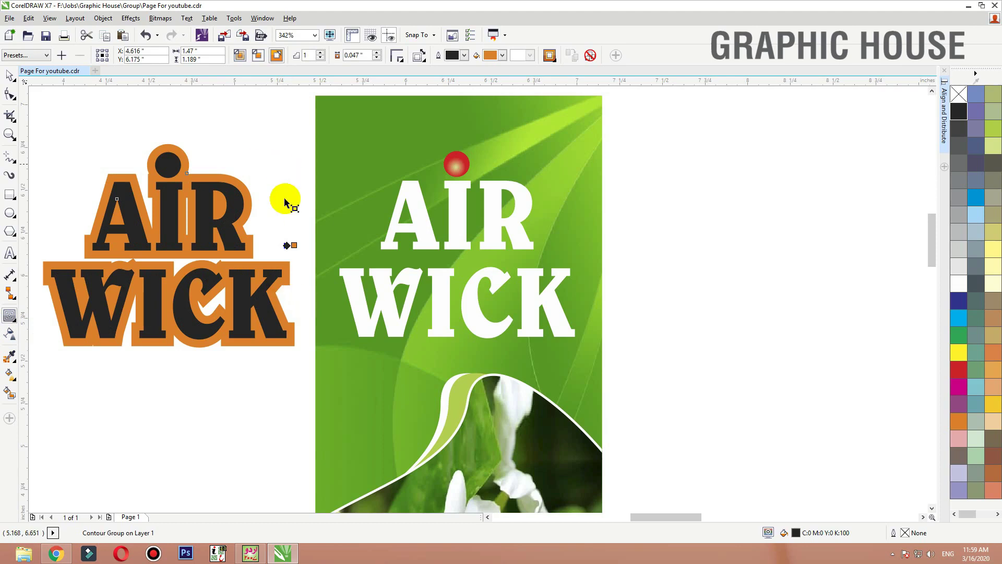
left_click(401, 61)
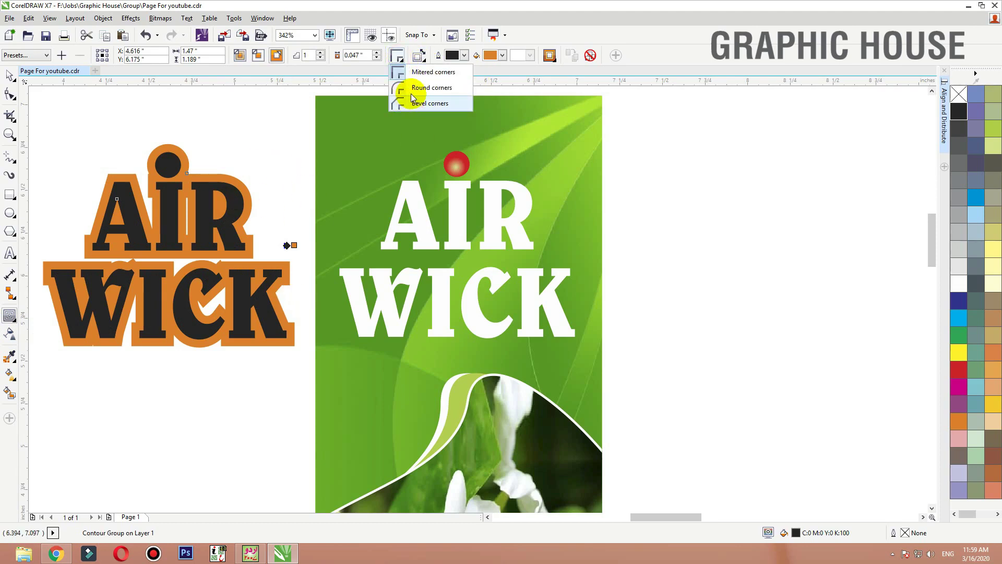
left_click(409, 88)
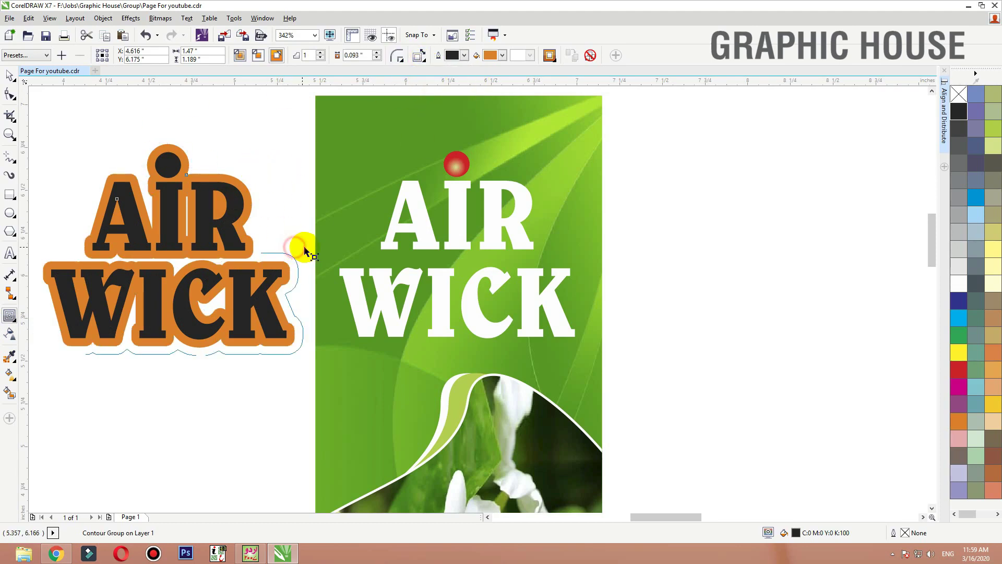
left_click_drag(305, 250, 305, 245)
Step: Place the orange contour shape over the label's "AIR WICK" text, broken apart from the black lettering, which is deleted
left_click_drag(232, 245, 515, 224)
key("ctrl+z")
key("ctrl+k")
left_click(237, 160)
key("Delete")
Step: Slim the orange shape with a separated inside contour offset 0.04 in, deleting the larger original
left_click(10, 315)
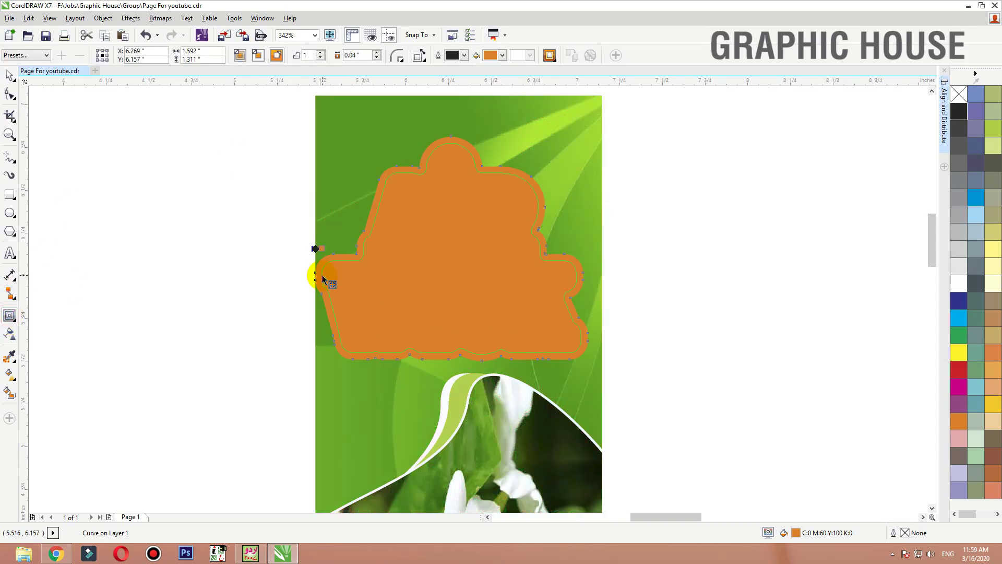
left_click_drag(322, 279, 323, 279)
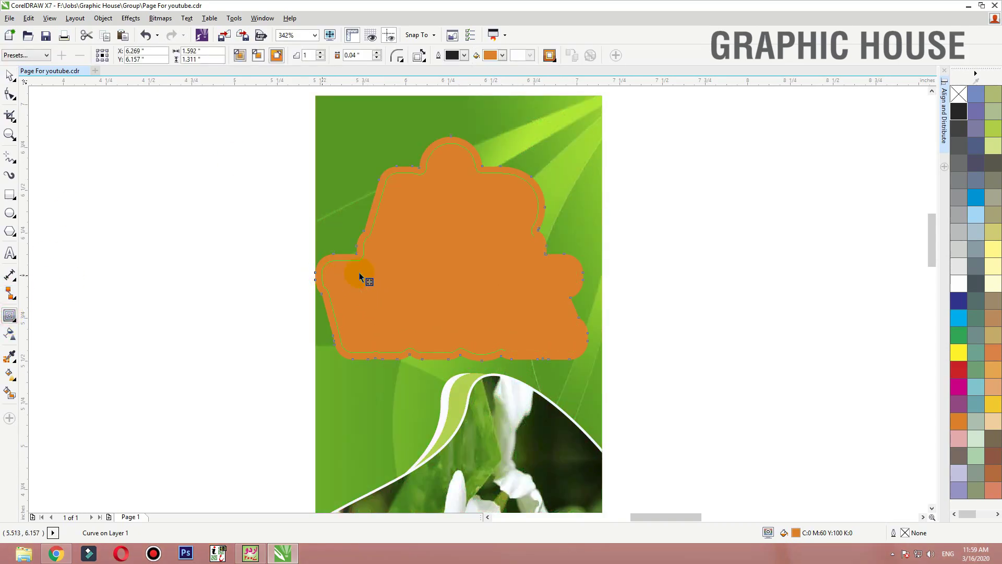
key("ctrl+k")
left_click(630, 263)
left_click(577, 266)
key("Delete")
Step: Fill the orange backing shape with white and order it behind the "AIR WICK" lettering
left_click(555, 285)
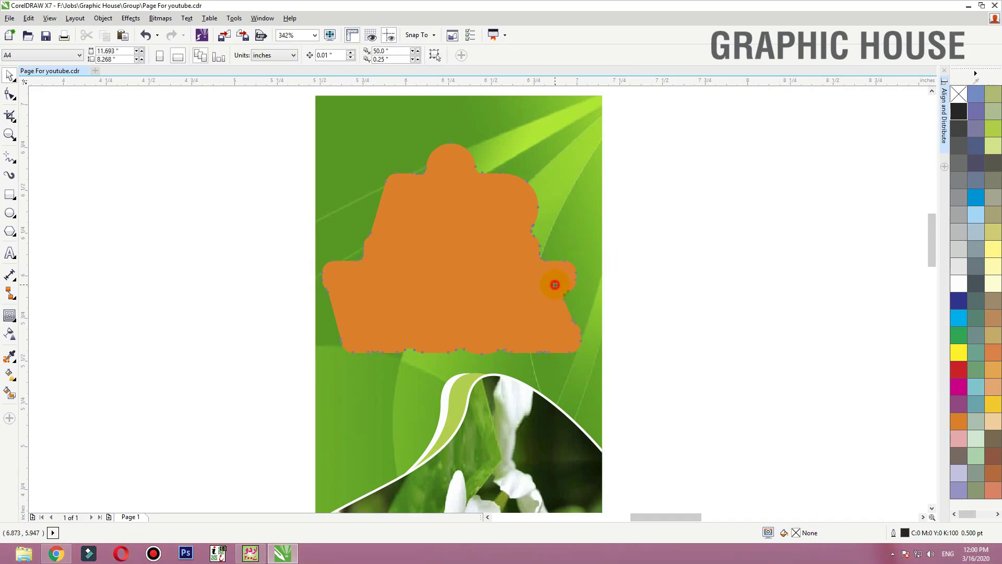
left_click(958, 284)
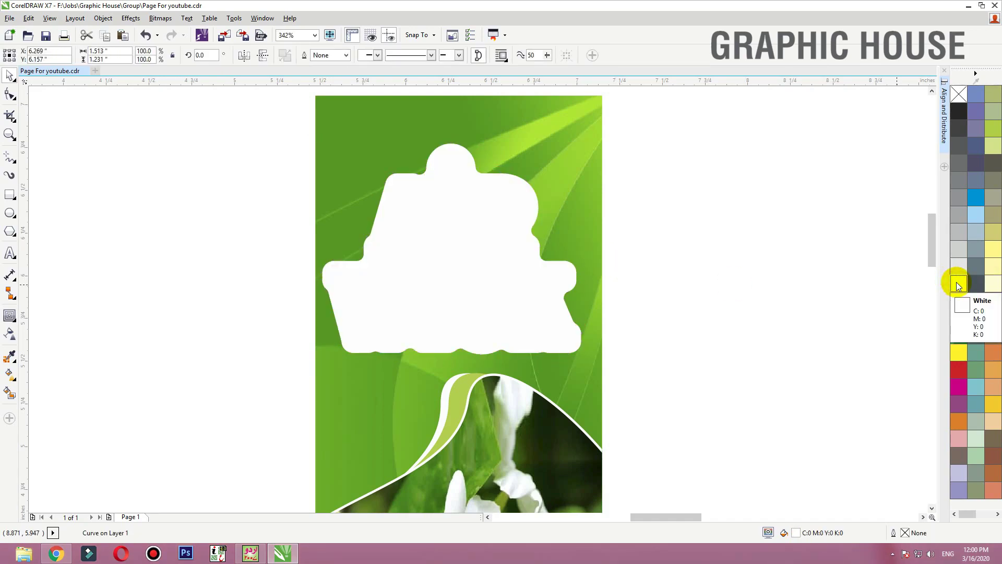
left_click(958, 285)
key("shift+Page_Down")
key("ctrl+z")
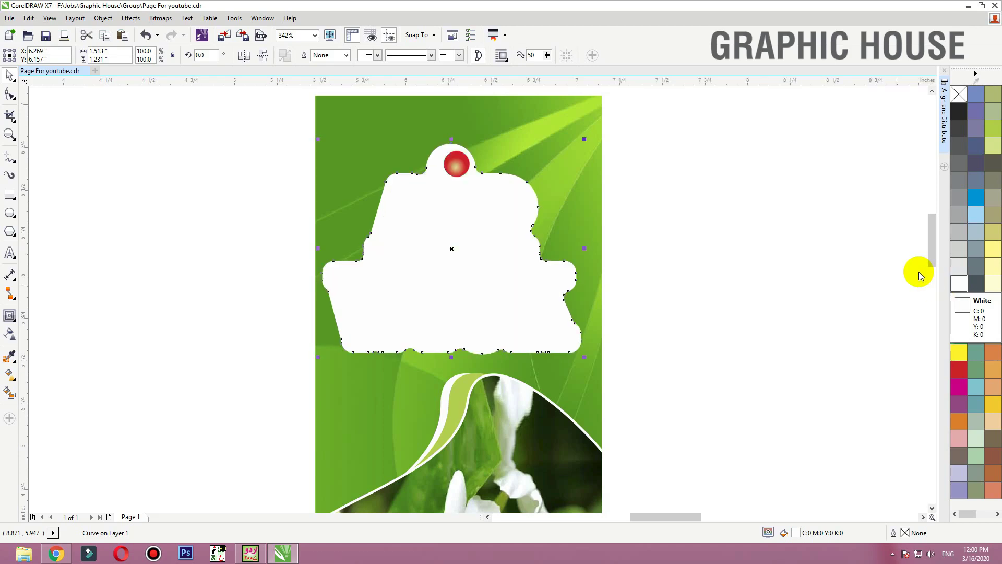
Step: Fill the words "AIR" and "WICK" with black, leaving the red circle as it is
left_click(494, 211)
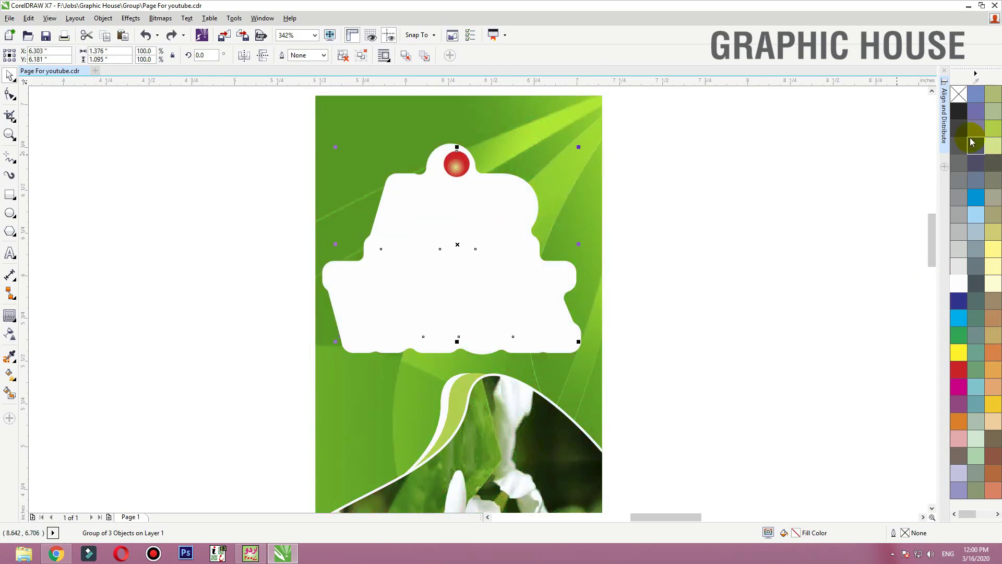
left_click(514, 220, "ctrl")
left_click(959, 111)
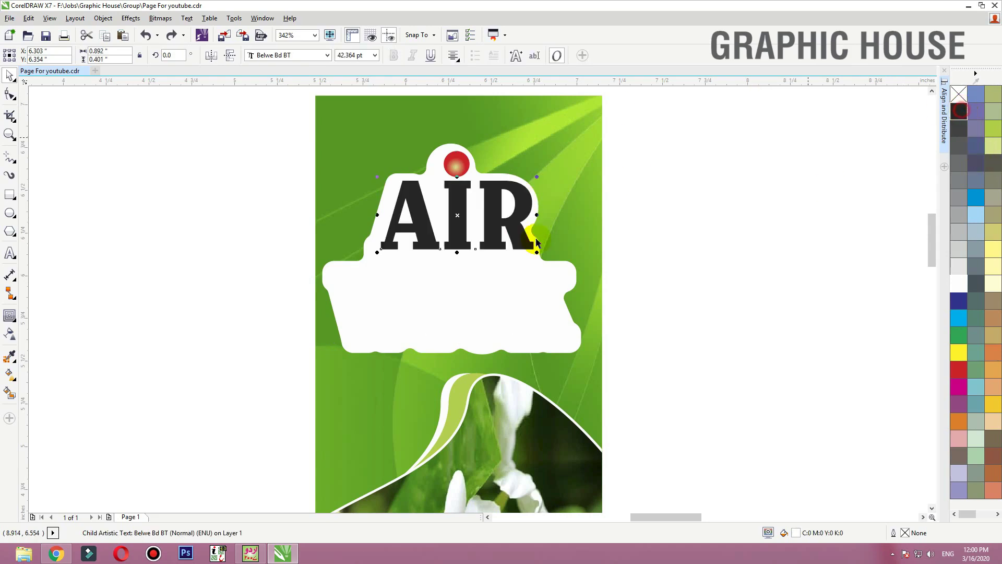
key("ctrl+r")
Step: Centre the white backing shape horizontally on the label
left_click(537, 251)
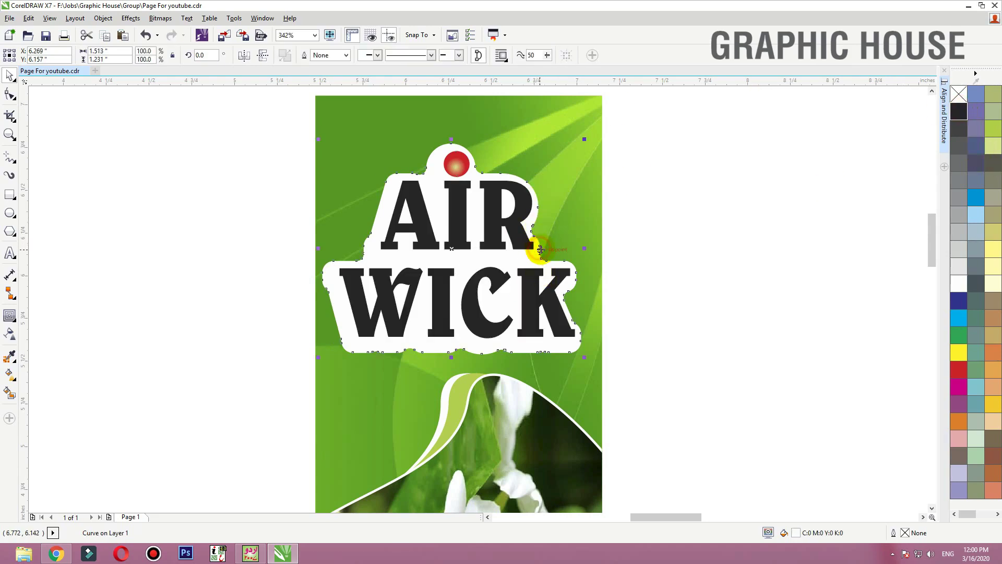
left_click(576, 223, "shift")
key("c")
left_click(660, 223)
Step: Centre the "AIR WICK" lettering horizontally and vertically on its white backing
left_click(524, 225)
left_click(537, 214, "shift")
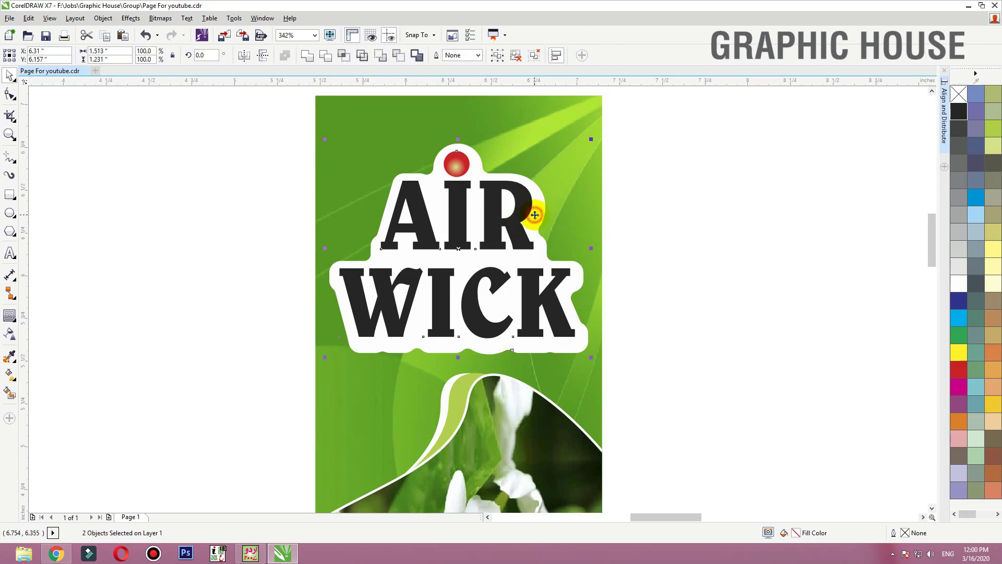
key("c")
key("e")
left_click(690, 214)
Step: Add a soft drop shadow to the white backing, falling toward its lower left
left_click(572, 270)
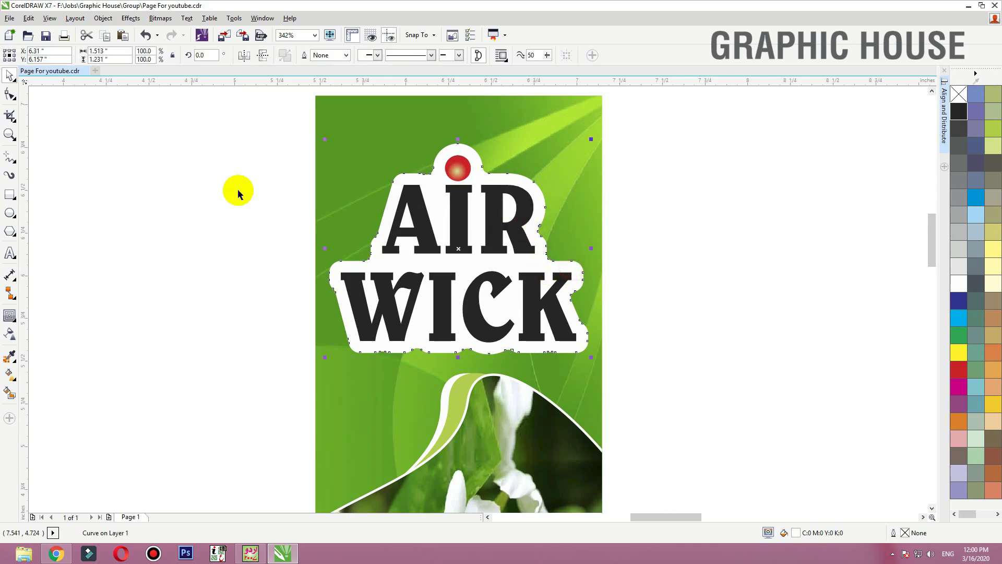
left_click(17, 322)
left_click(49, 316)
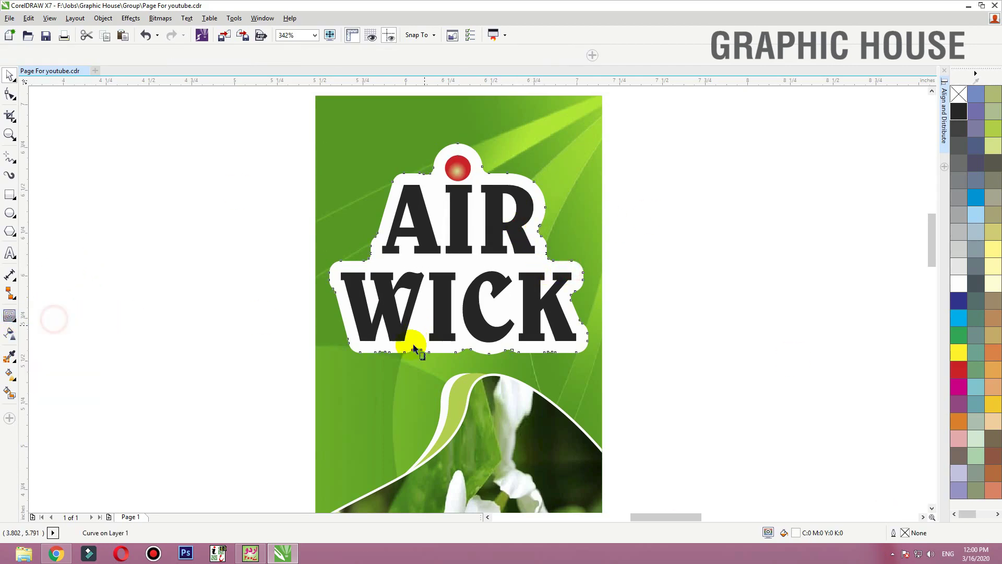
mouse_move(481, 347)
left_mouse_down()
mouse_move(447, 167)
mouse_move(442, 182)
left_mouse_up()
mouse_move(452, 263)
left_mouse_down()
mouse_move(453, 279)
mouse_move(462, 268)
left_mouse_up()
key("space")
key("ctrl+z")
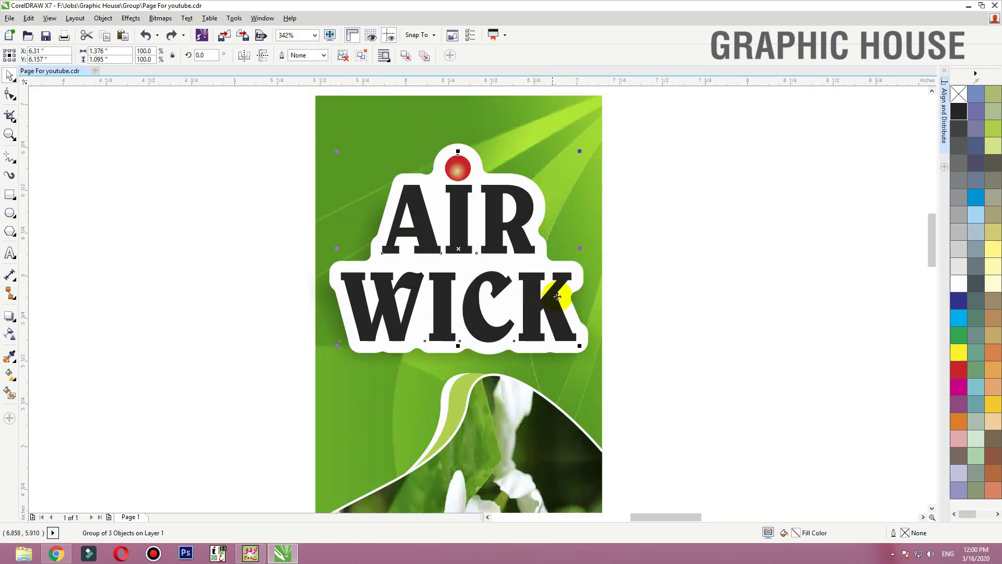
left_click_drag(567, 309, 564, 276)
left_click(650, 275)
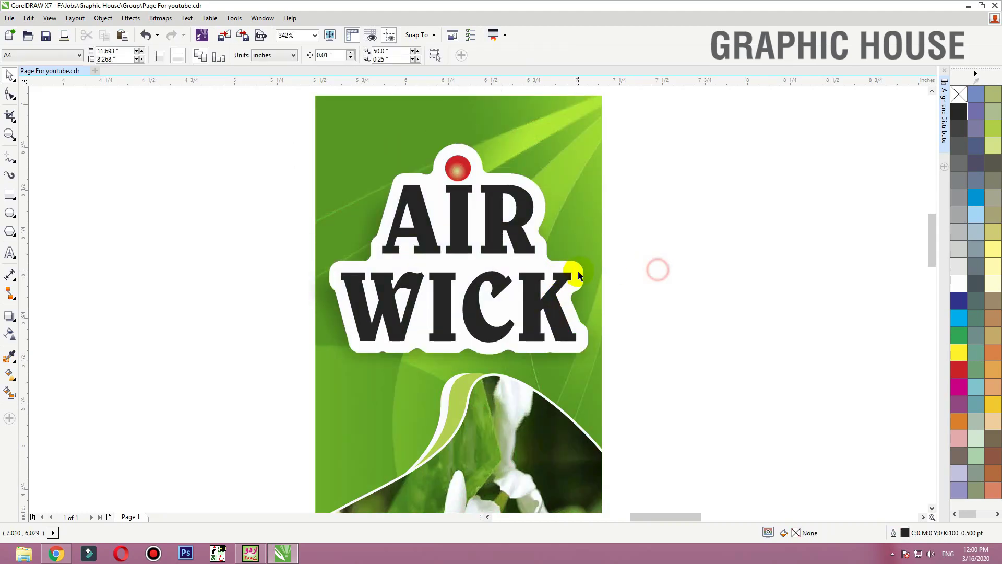
Step: Fill the backing behind "AIR WICK" with yellow-green (C40 M0 Y100 K0)
left_click(583, 256)
left_click(994, 247)
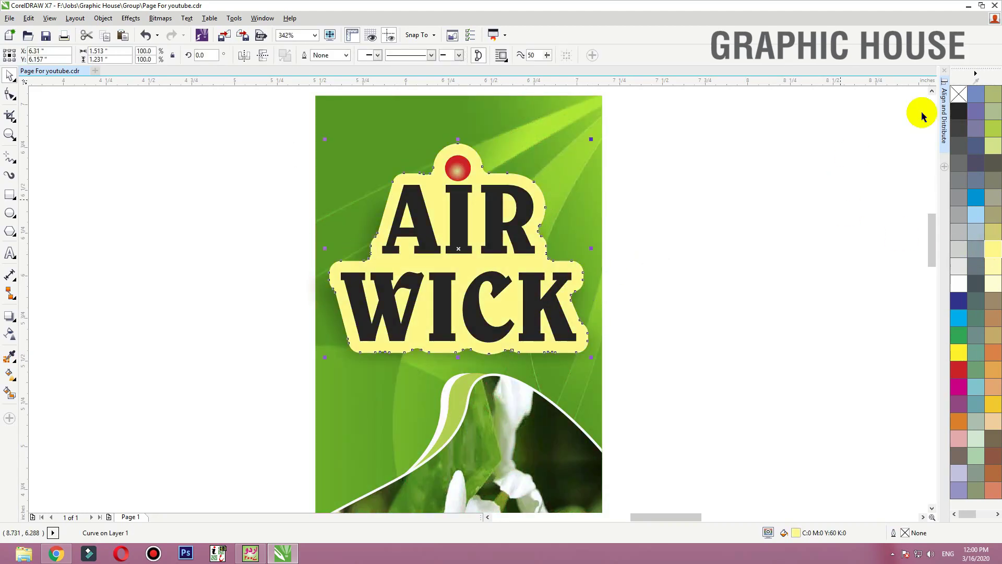
left_click(994, 137)
Step: Give the backing a linear fountain fill running vertically from yellow-green at its bottom edge to white above "AIR"
key("g")
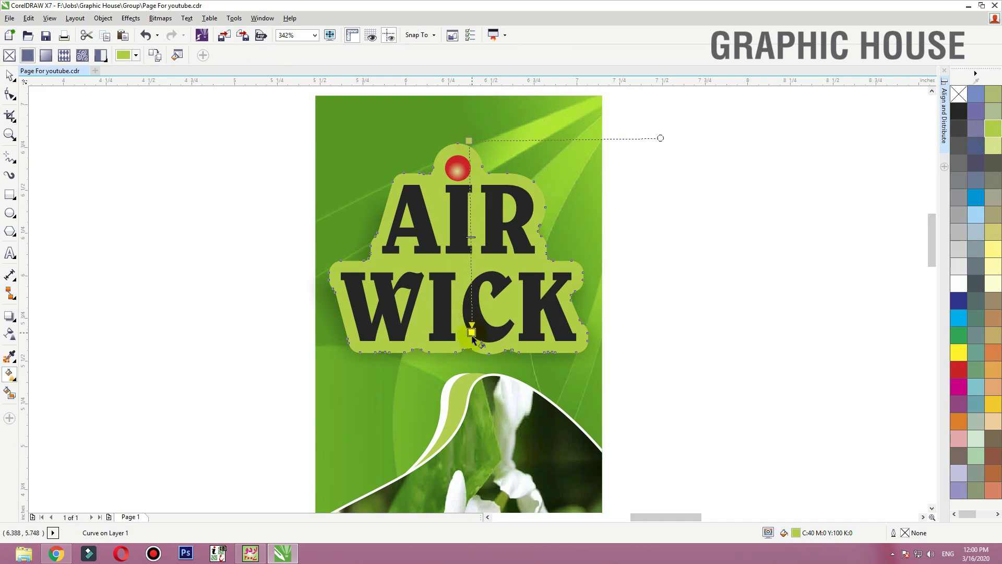
left_click_drag(472, 339, 473, 186)
left_click_drag(468, 141, 468, 118)
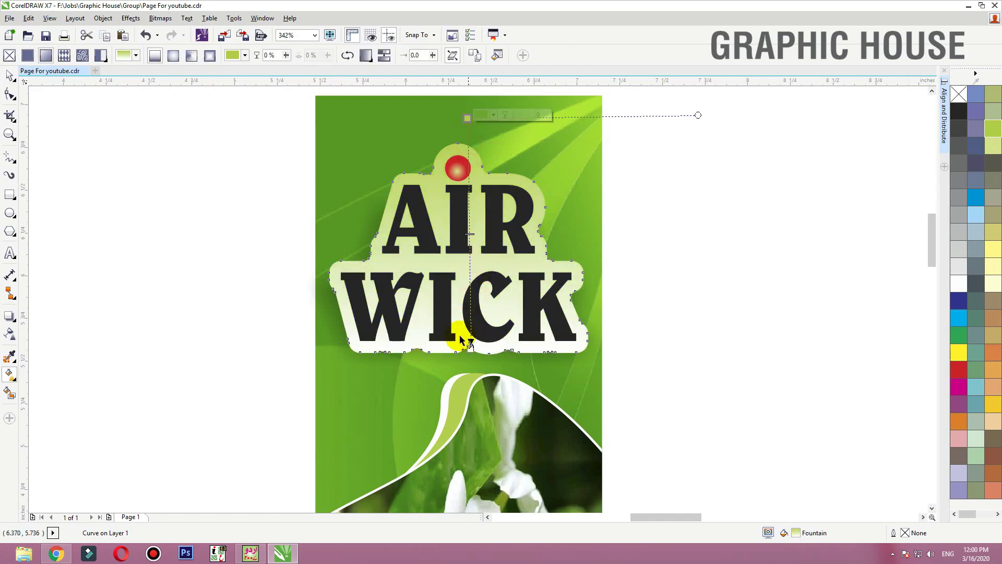
left_click_drag(456, 352, 456, 181)
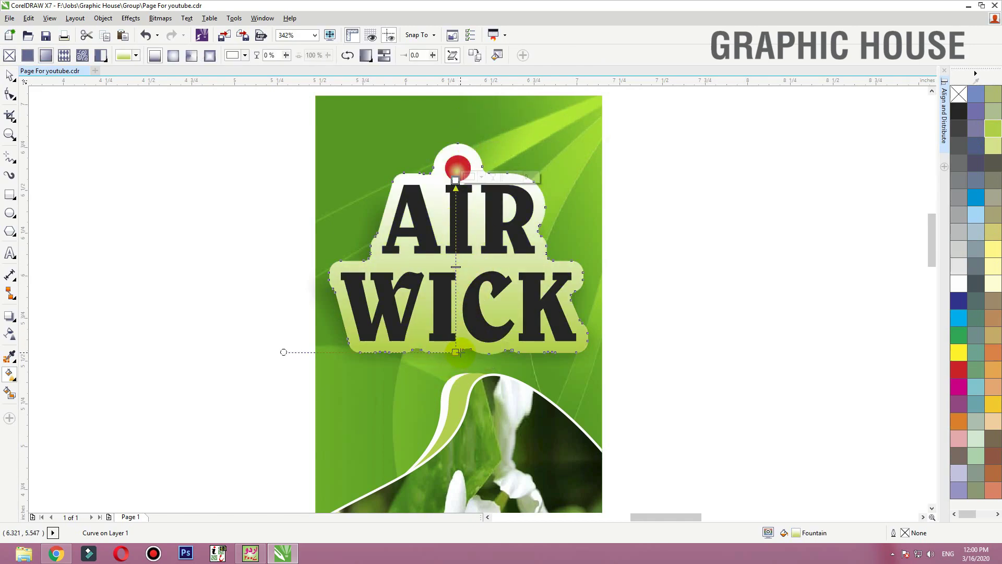
key("space")
left_click(638, 259)
Step: Try to move the "AIR WICK" lettering slightly upward on its backing, and undo the move
left_click_drag(536, 297, 527, 289)
key("ctrl+z")
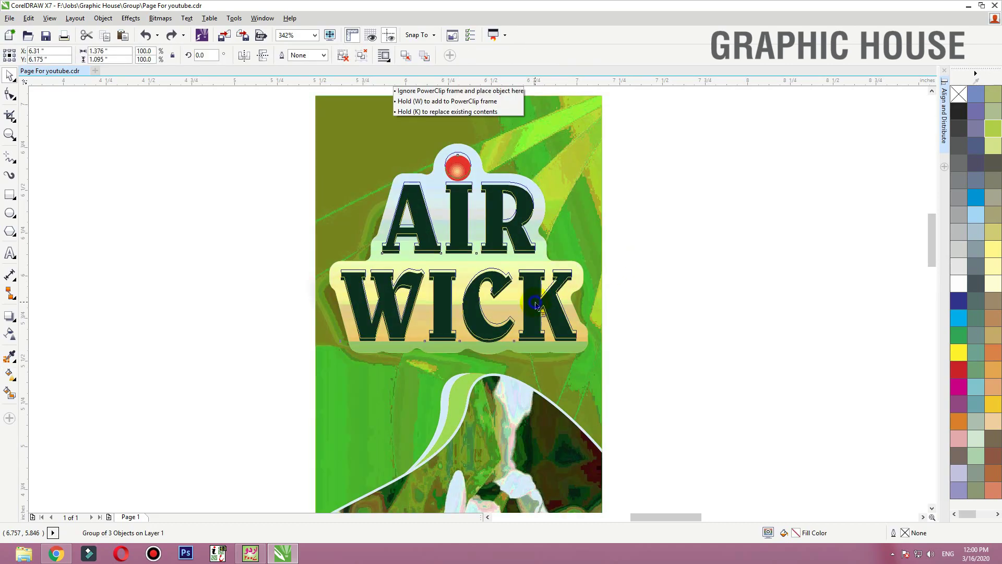
Step: Fill the rear copy of the AIR WICK lettering with green
left_click_drag(536, 303, 462, 341)
left_click(536, 345)
key("ctrl+z")
left_click(962, 337)
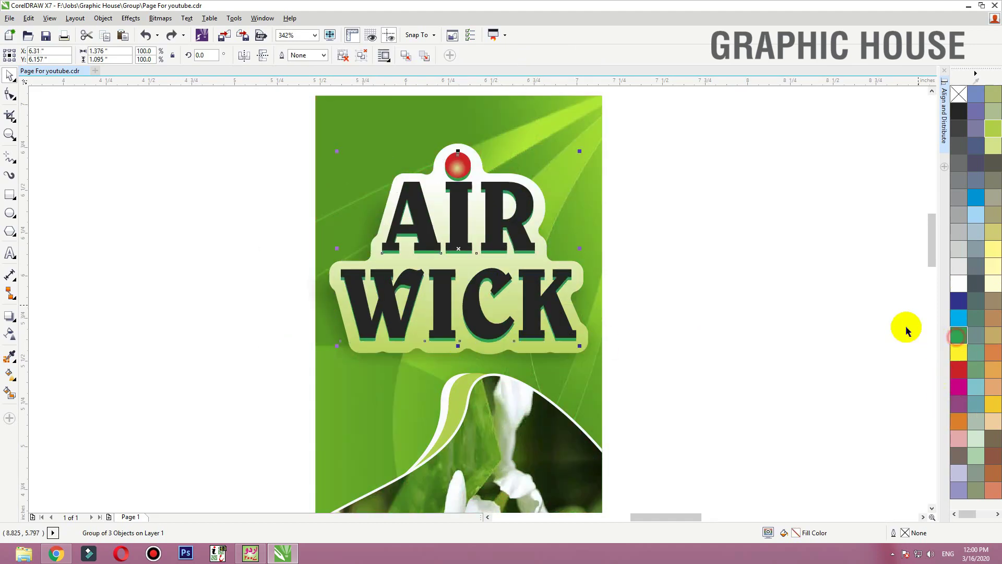
Step: Sample the darker green of the label background and apply it to the rear copy of the word WICK
left_click(11, 357)
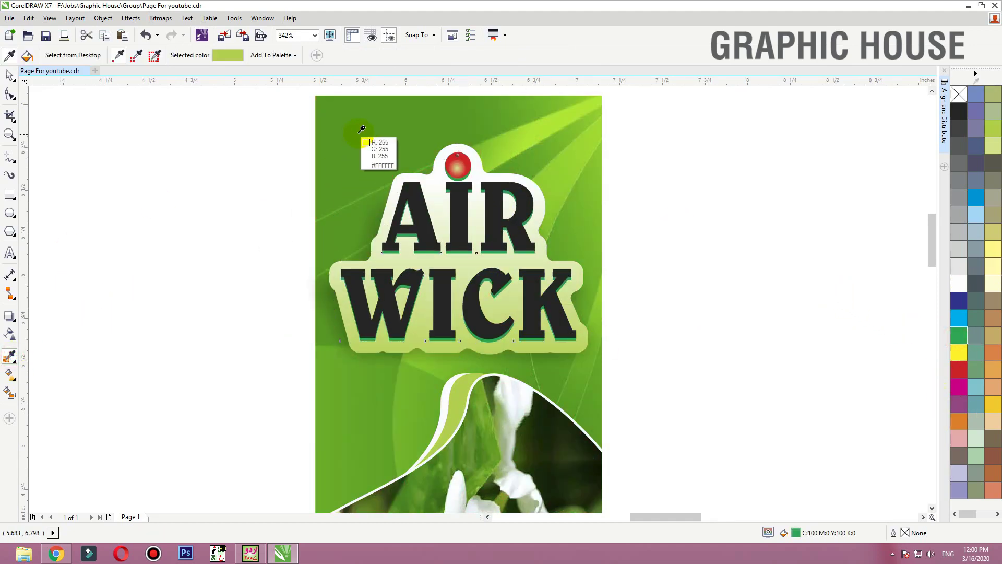
left_click(359, 133)
scroll(461, 355, "up", 4)
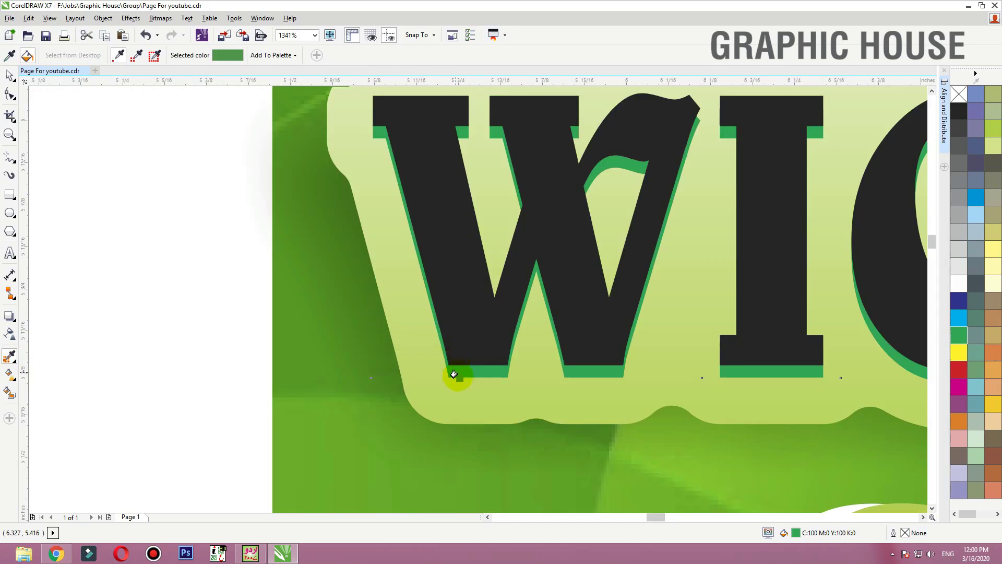
key("space")
scroll(457, 377, "down", 4)
left_click(671, 300)
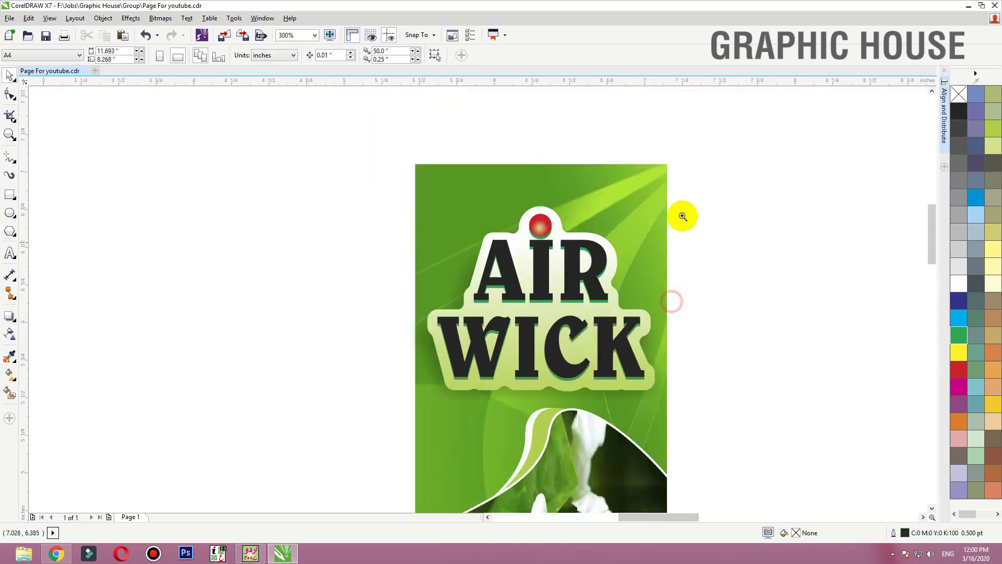
Step: Shift the front AIR WICK lettering slightly right to X 6.329 in and try a white fill on it
left_click_drag(680, 216, 363, 337)
left_click_drag(532, 269, 538, 270)
left_click(973, 276)
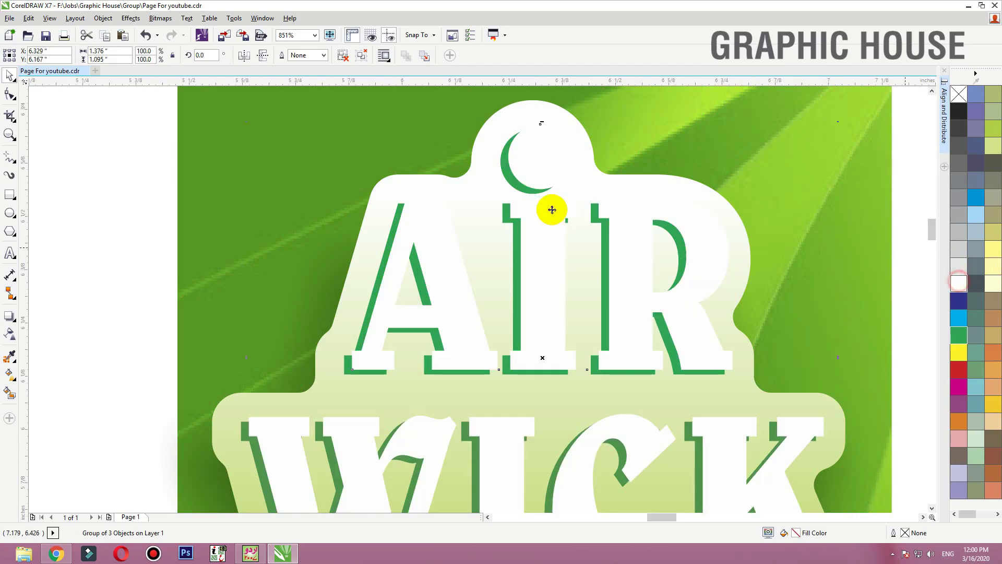
scroll(548, 208, "down", 3)
left_click(746, 135)
scroll(567, 224, "up", 1)
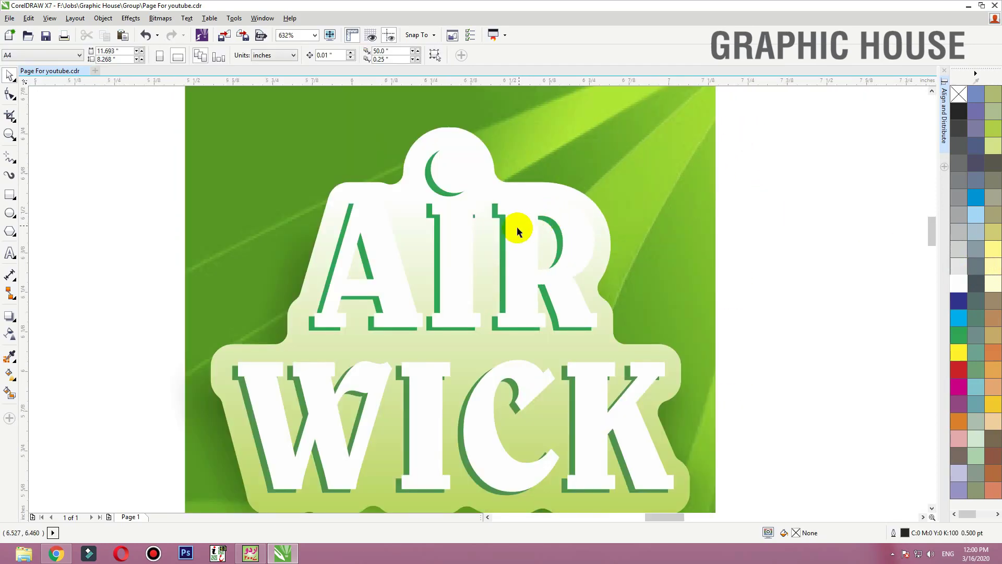
Step: Undo the white fill and place a copy of the black front lettering beside the label
key("ctrl+z")
scroll(512, 236, "down", 2)
left_click_drag(510, 239, 760, 241)
right_click(759, 240)
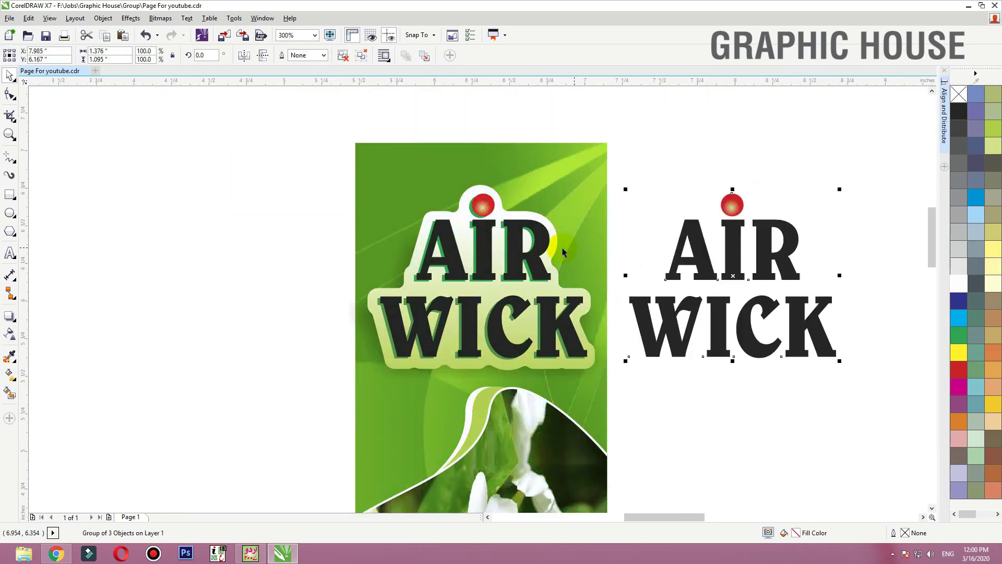
Step: Fill the front AIR WICK lettering on the label white and give it a 1 pt outline
key("F2")
left_click_drag(751, 151, 335, 391)
key("F12")
type("1")
key("Return")
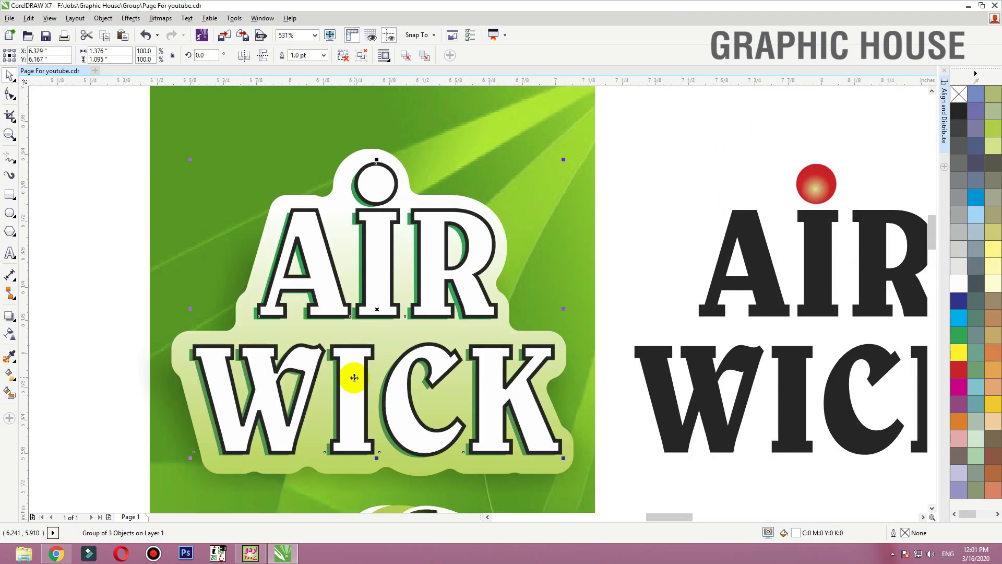
Step: Set the lettering's outline behind the fill with rounded corners and shift the lettering right to X 6.339 in
key("F12")
left_click(514, 352)
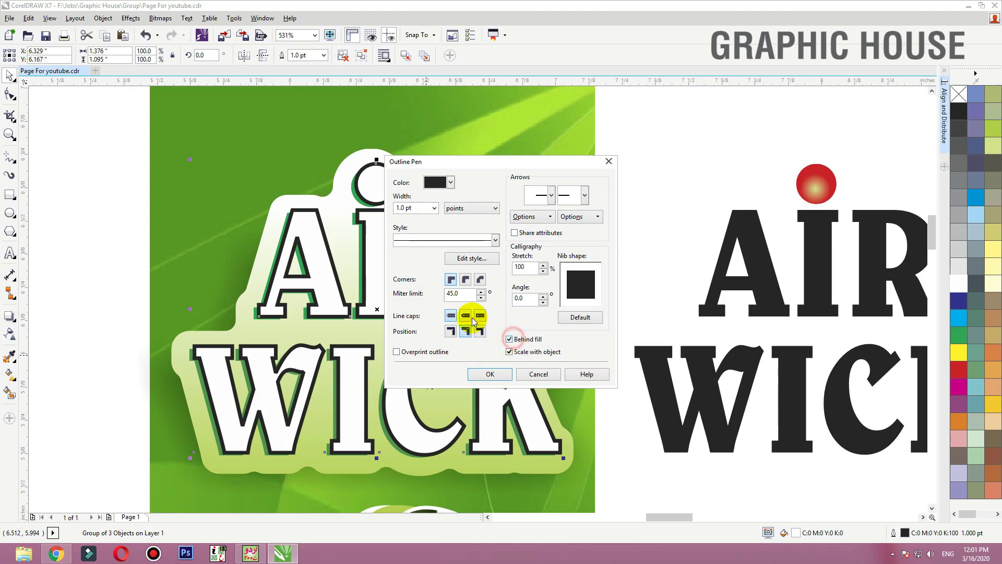
left_click(489, 374)
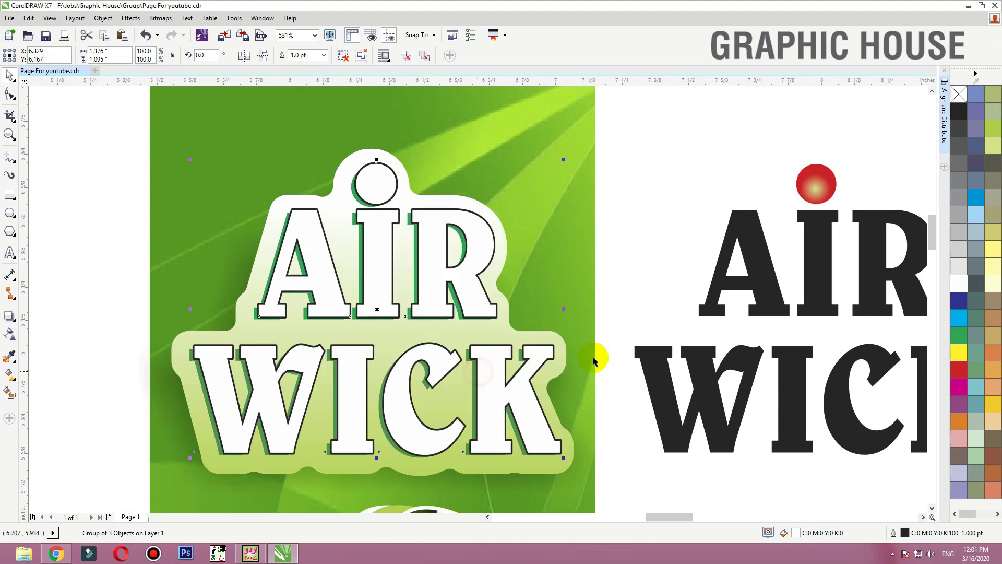
left_click_drag(377, 264, 380, 264)
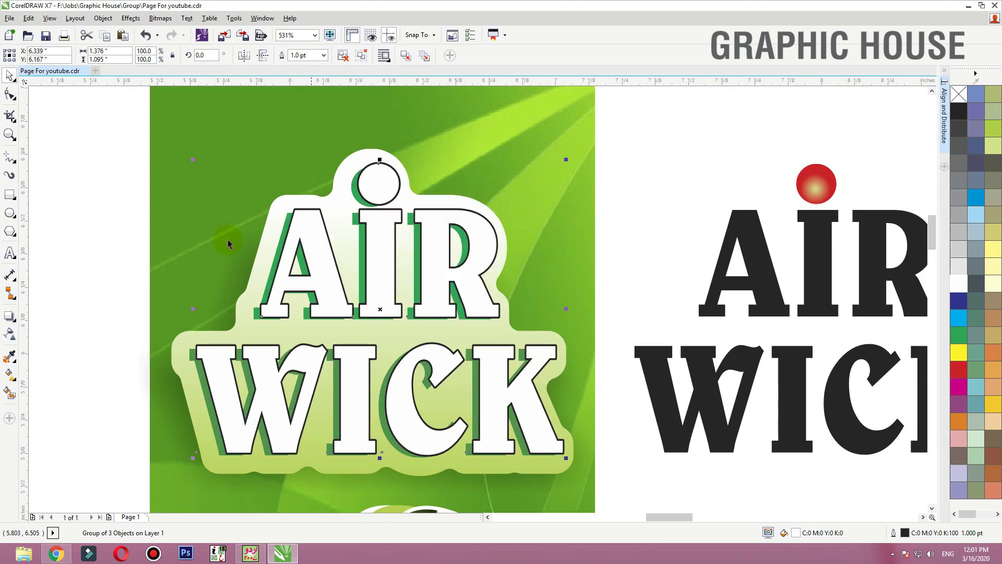
Step: Try the light green sampled from the background as the outline colour of the word AIR
left_click(10, 357)
left_click(500, 116)
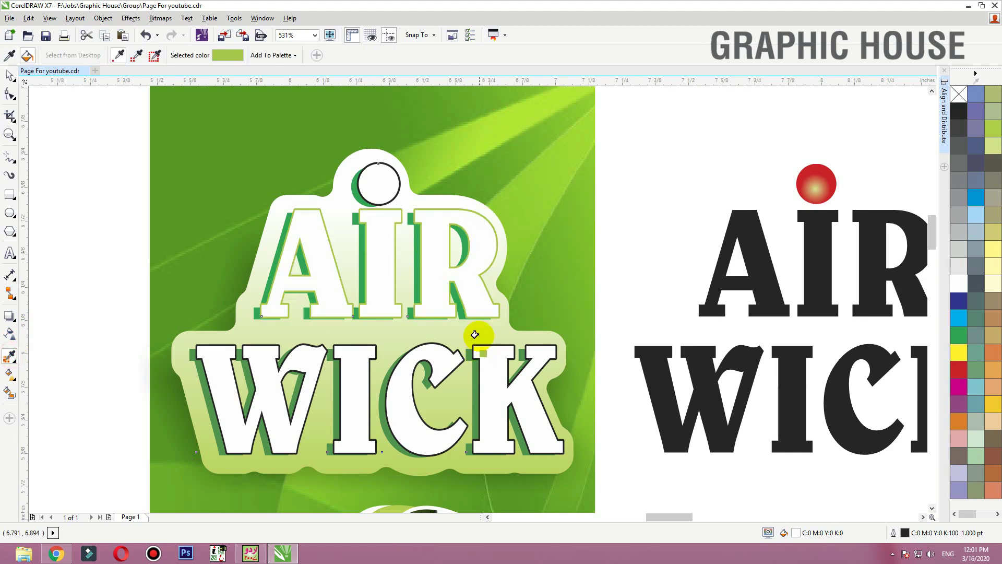
key("space")
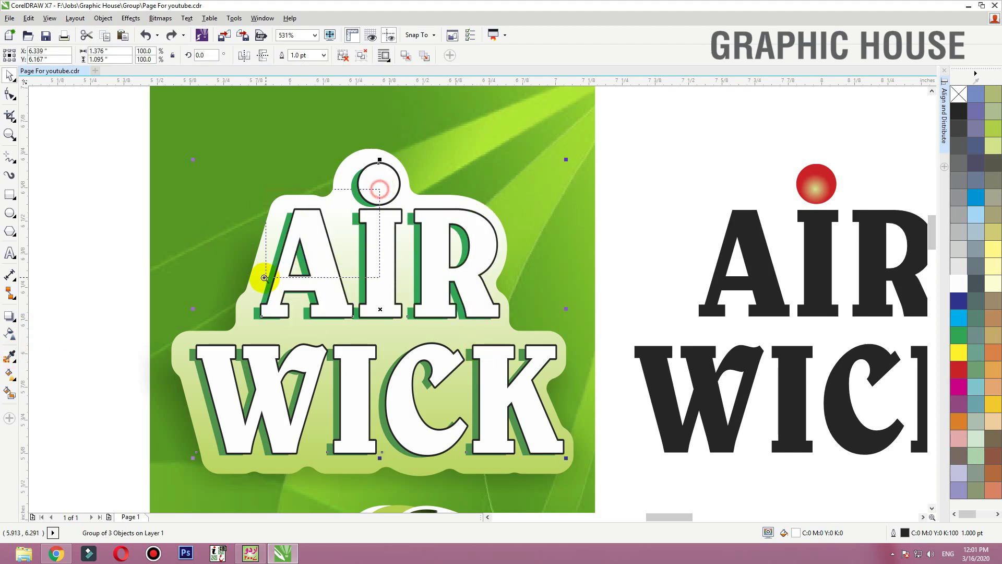
Step: Sample the green of the rear lettering and apply it to the outline of the front word AIR
scroll(256, 261, "up", 4)
key("space")
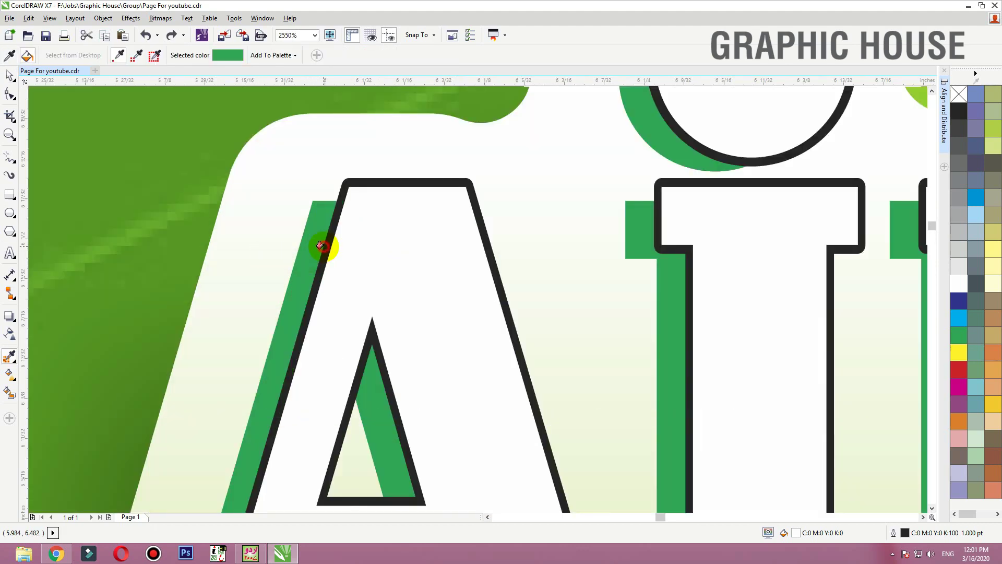
left_click(320, 246)
scroll(324, 240, "down", 4)
key("space")
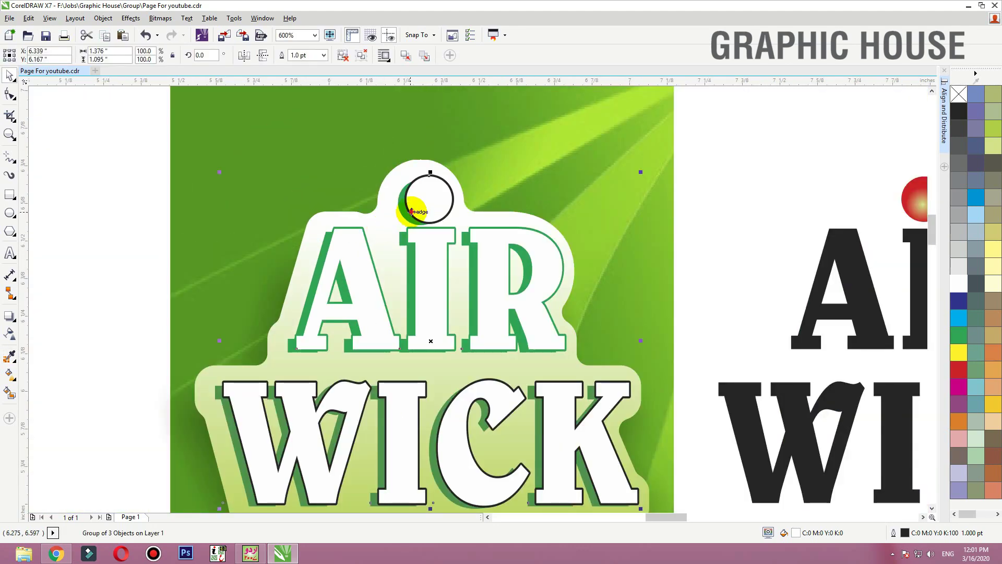
Step: Repeat the green outline colour on the front dot above the I and on the word WICK
left_click(411, 211, "ctrl")
key("ctrl+r")
left_click(419, 410, "ctrl")
key("ctrl+r")
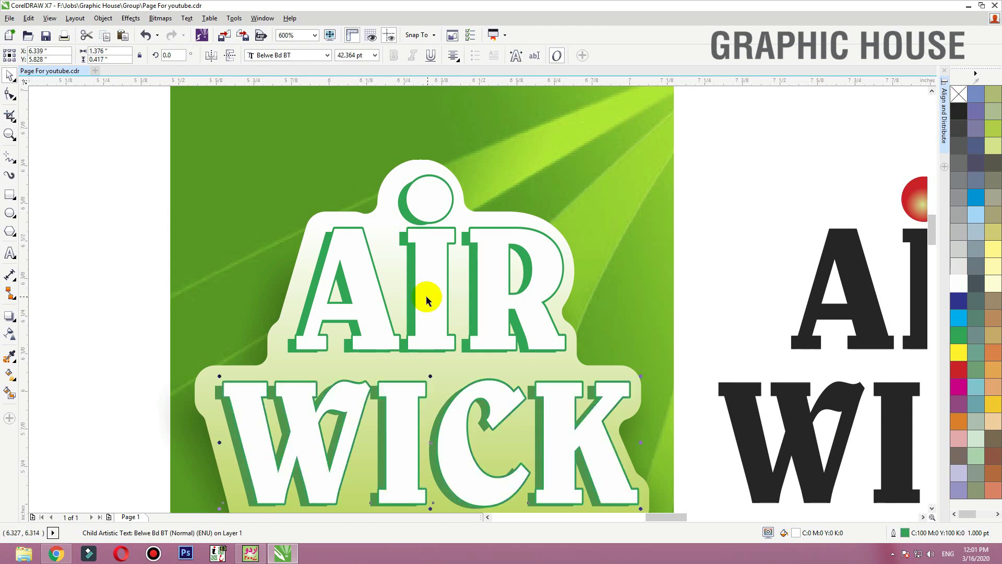
Step: Select the whole AIR WICK logo on the label and nudge it slightly to the right
scroll(427, 300, "down", 2)
left_click(457, 292)
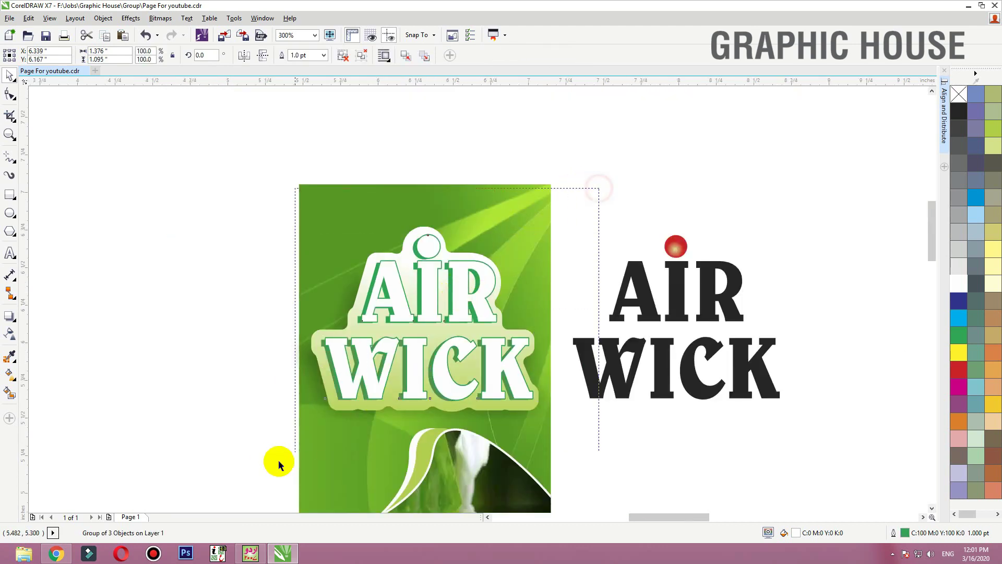
left_click_drag(279, 465, 264, 454)
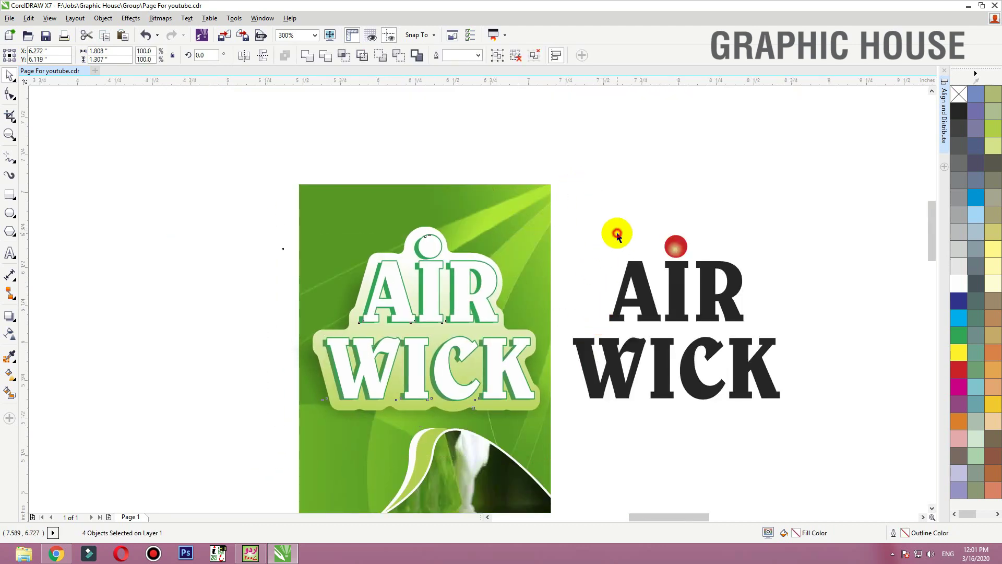
Step: Ungroup the black copy and move its red gradient ball onto the white dot of the label logo
left_click(674, 249)
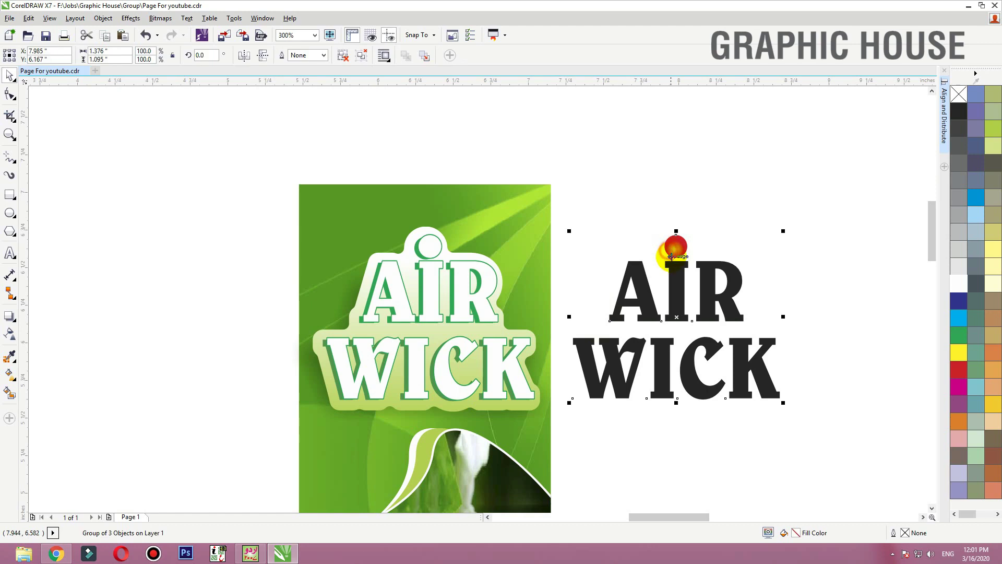
left_click(345, 59)
left_click_drag(675, 244, 435, 240)
left_click(598, 214)
Step: Ungroup the white front lettering of the label logo, keeping it in place
key("F2")
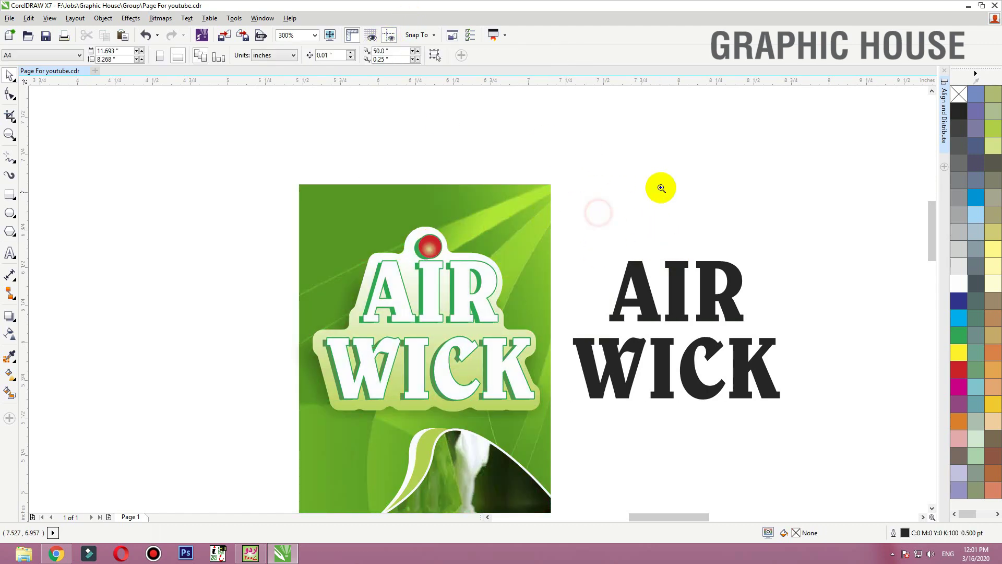
left_click_drag(660, 193, 268, 427)
left_click(426, 249)
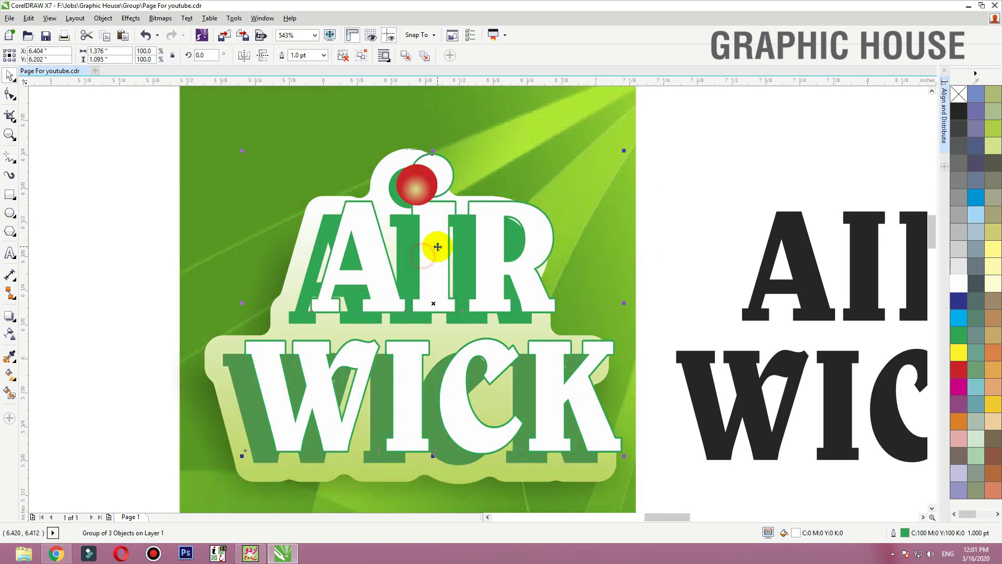
left_click(362, 55)
left_click(744, 209)
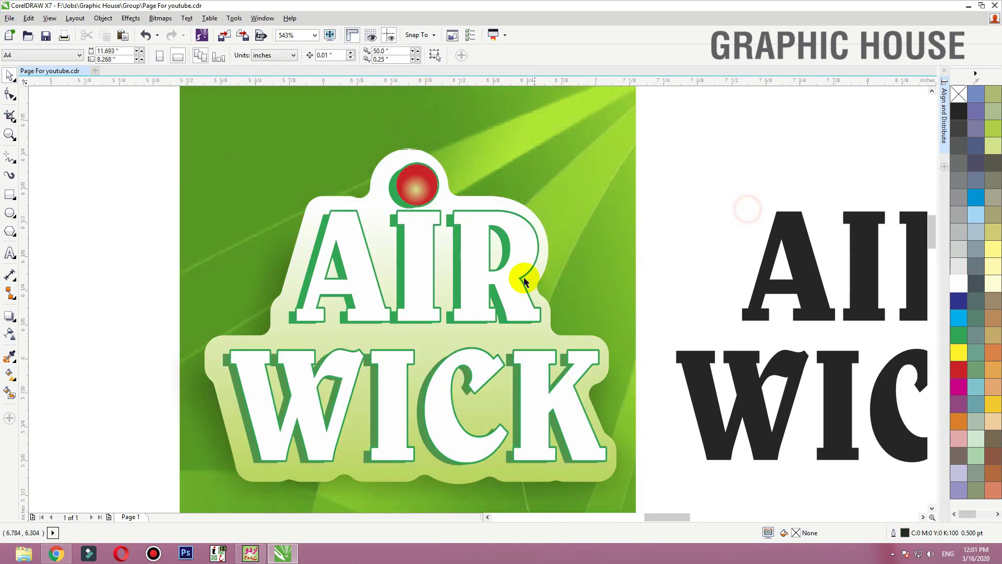
Step: Try light blue, yellow and pale yellow fills on the front word AIR
left_click(523, 281)
left_click_drag(512, 294, 505, 286)
key("ctrl+z")
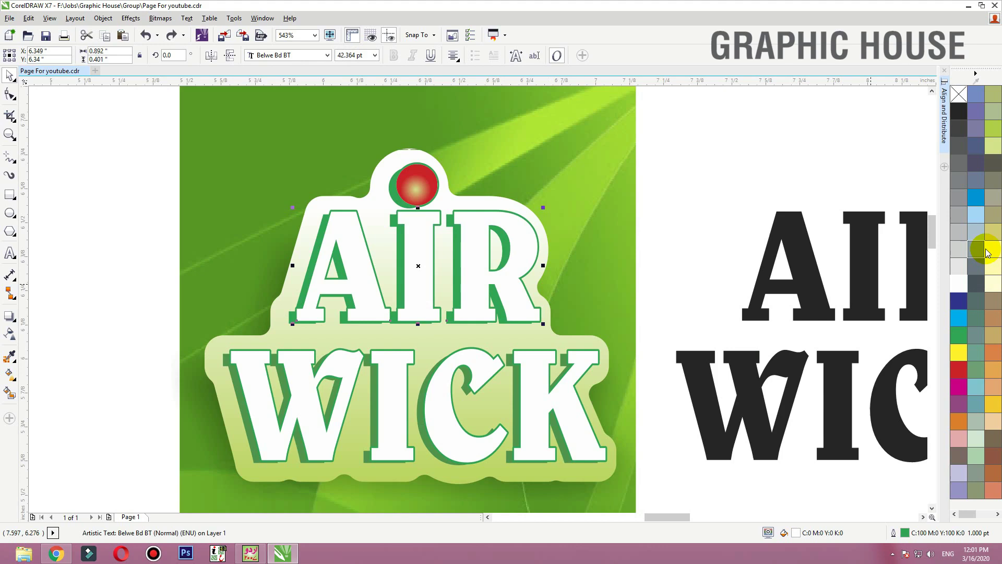
left_click(977, 220)
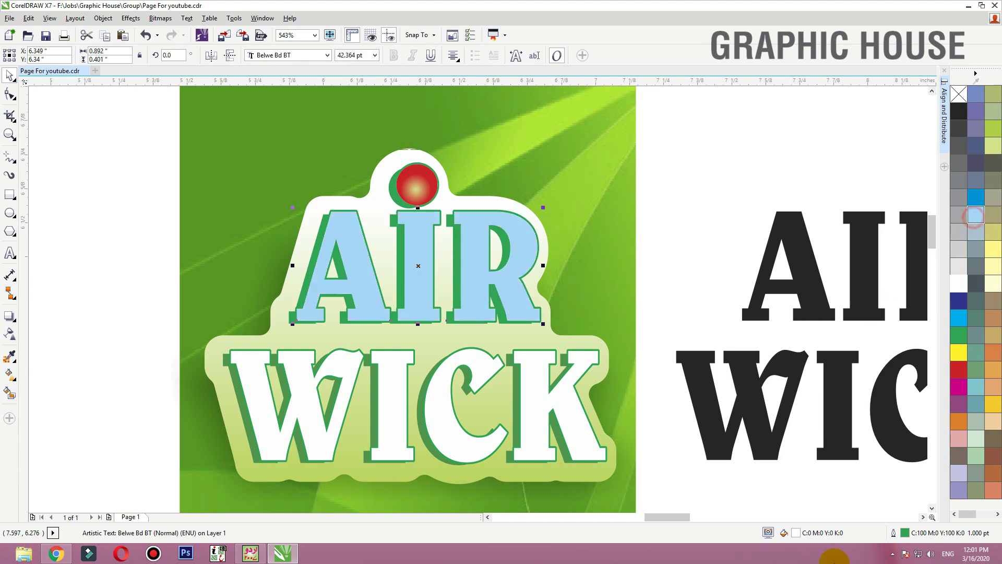
left_click(960, 354)
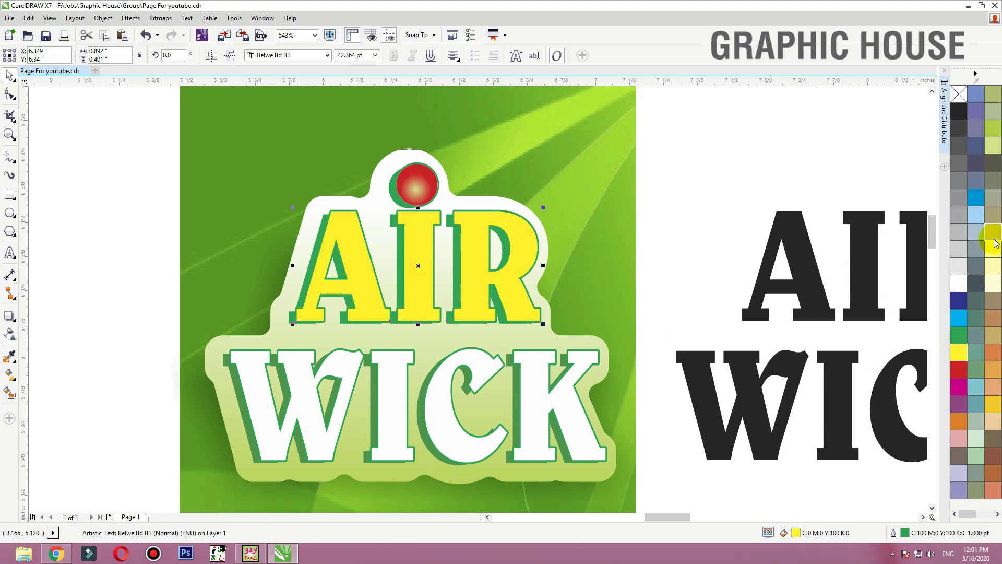
left_click(996, 257)
Step: Try a vertical linear gradient from pale yellow at the base to white at the top of AIR
key("g")
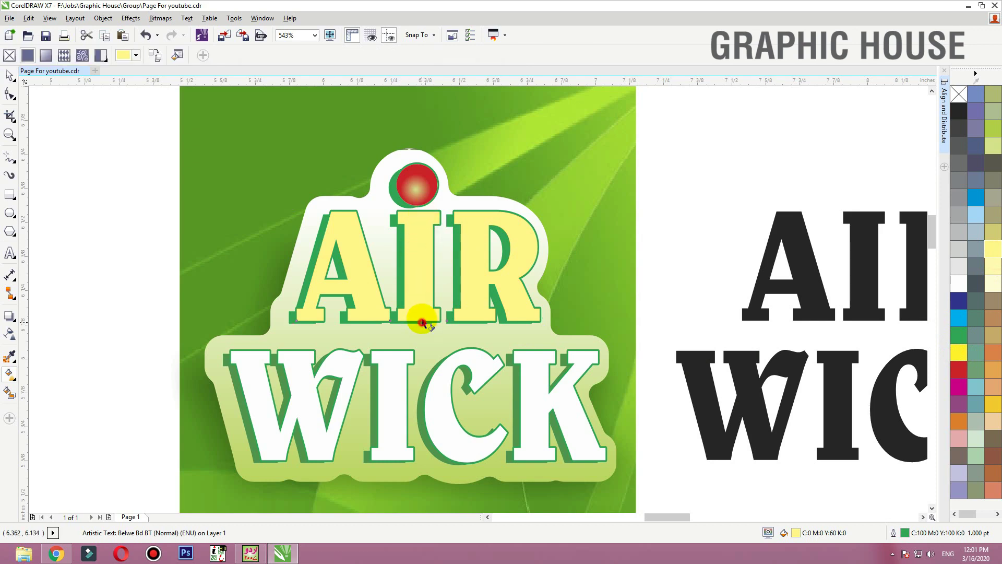
left_click_drag(422, 322, 422, 228)
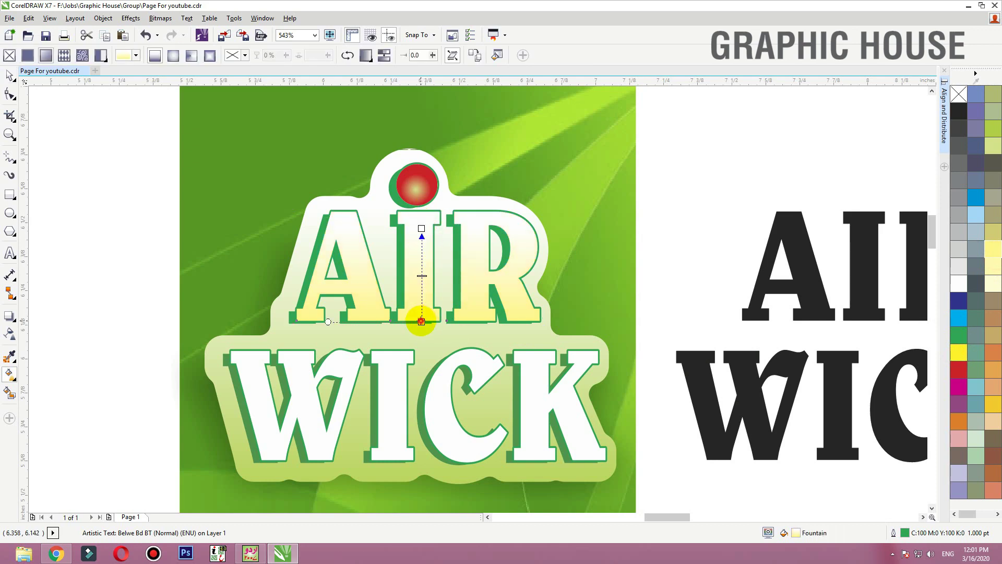
left_click_drag(422, 321, 422, 302)
left_click(422, 229)
left_click(422, 311)
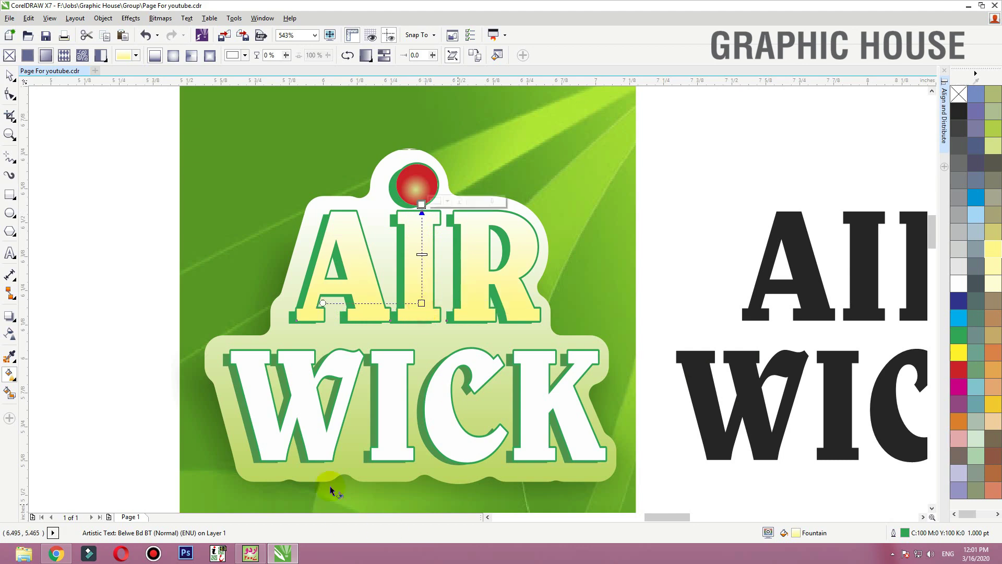
left_click(956, 118)
key("ctrl+z")
key("space")
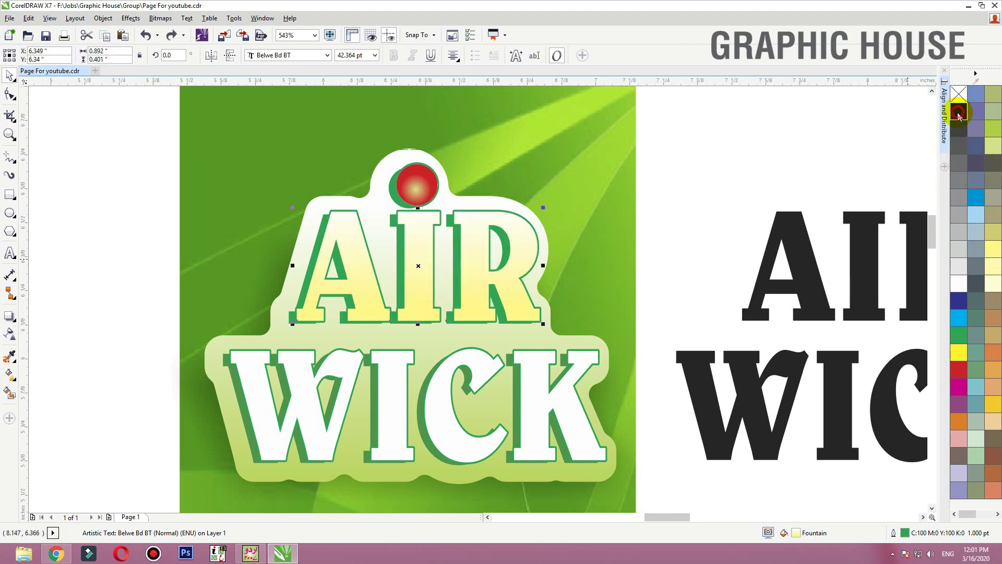
Step: Try a black fill and a vertical black-to-white gradient on the word AIR
left_click(957, 117)
key("g")
left_click(415, 328)
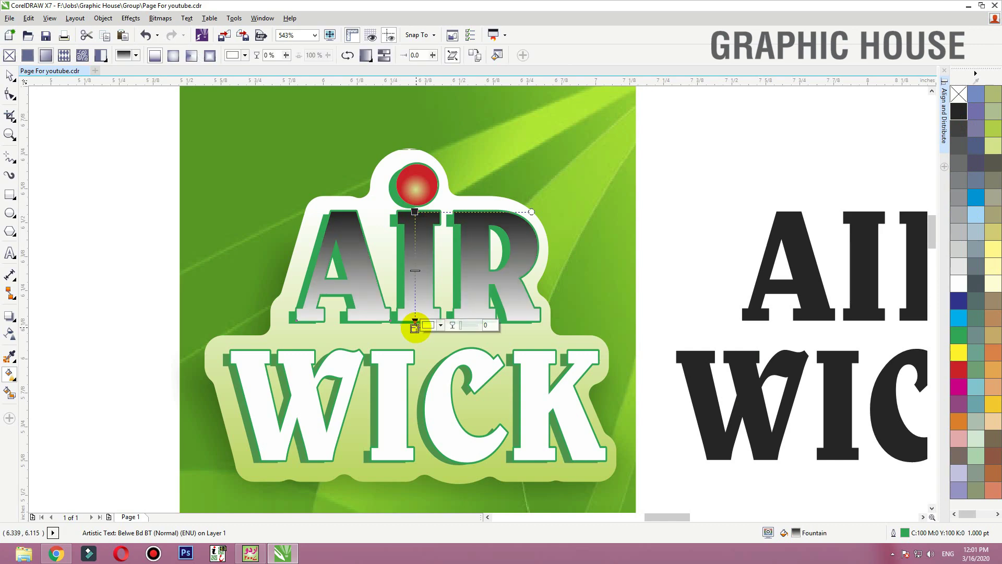
key("ctrl+z")
key("space")
Step: Fill the front words AIR and WICK white together and group them
key("F3")
key("F2")
left_click_drag(554, 166, 335, 292)
left_click(453, 314, "shift")
left_click_drag(452, 314, 461, 321)
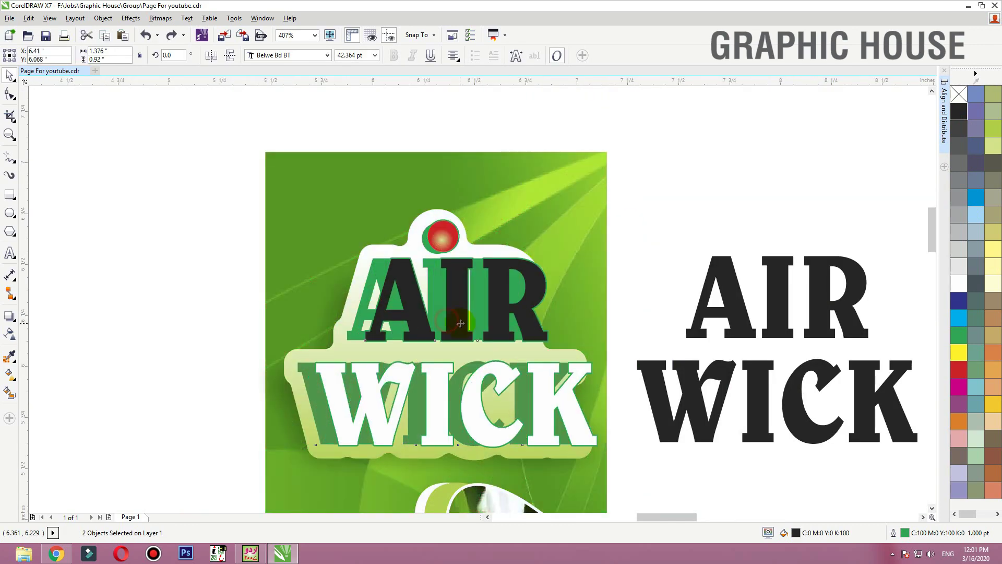
key("ctrl+z")
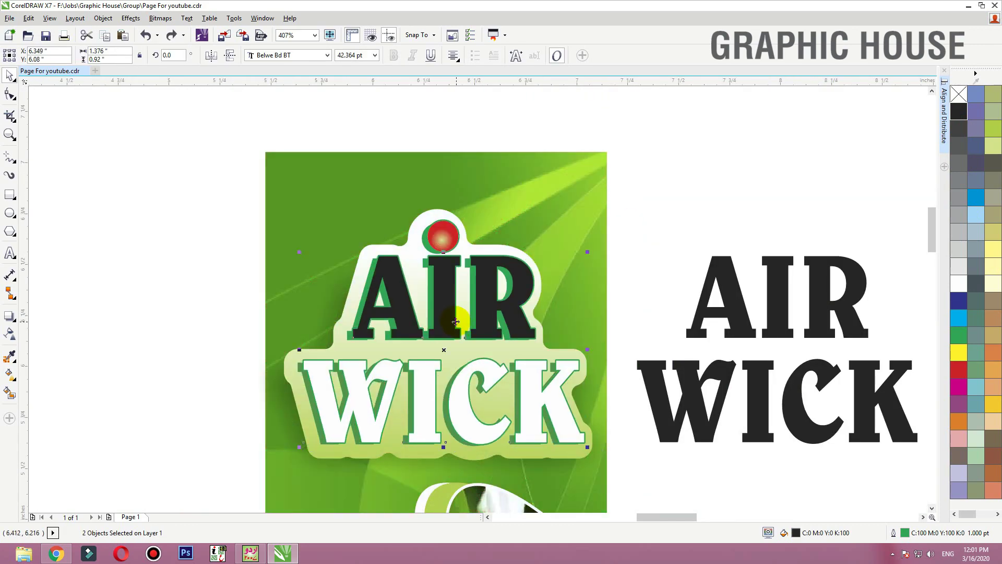
left_click(959, 283)
key("ctrl+g")
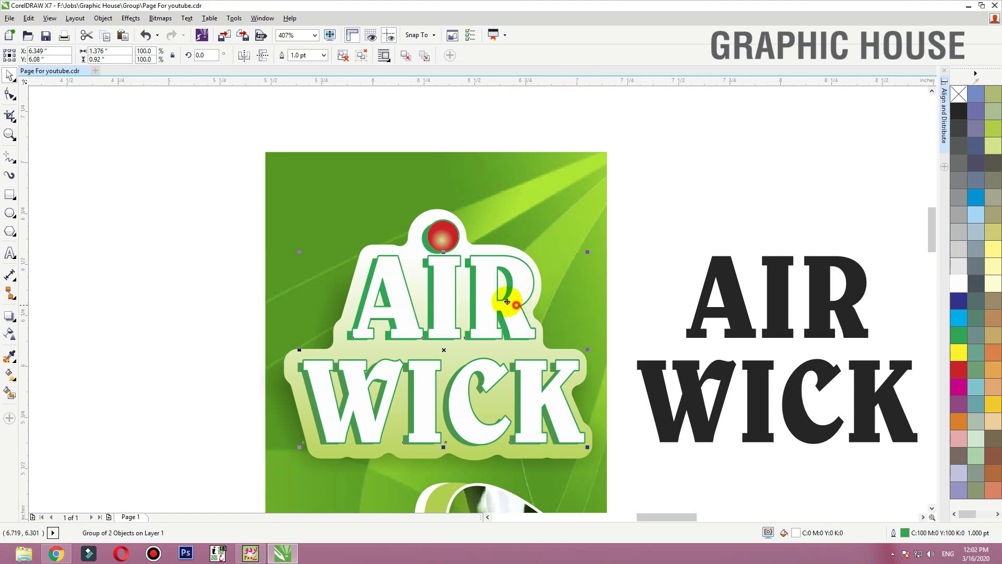
left_click_drag(507, 301, 499, 298)
key("ctrl+z")
left_click(655, 283)
Step: Delete the leftover black AIR WICK copy beside the label
scroll(641, 231, "down", 1)
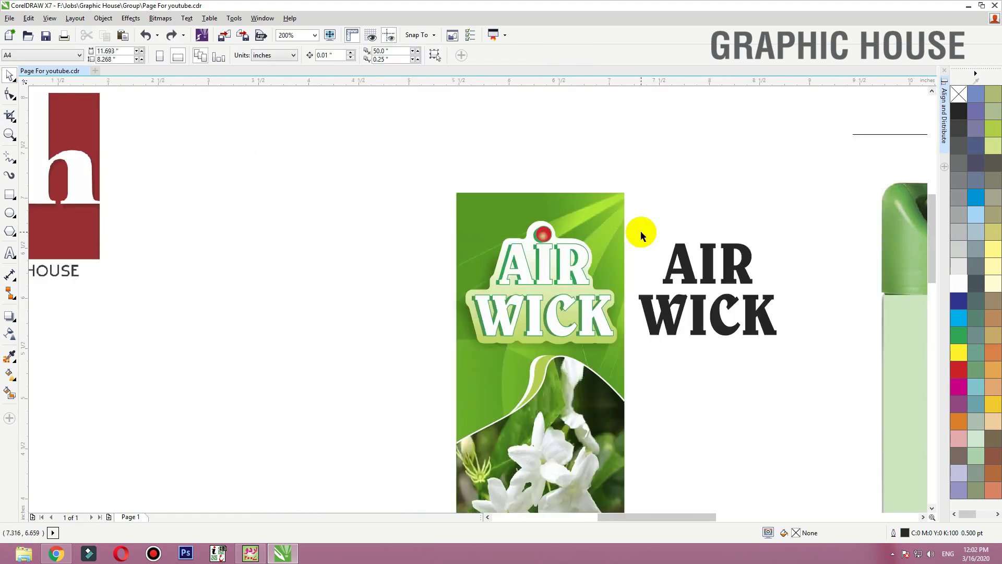
scroll(642, 235, "down", 3)
left_click(618, 218)
scroll(618, 218, "up", 1)
left_click(609, 214)
left_click_drag(584, 167, 604, 194)
key("ctrl+z")
left_click_drag(679, 218, 537, 111)
key("Delete")
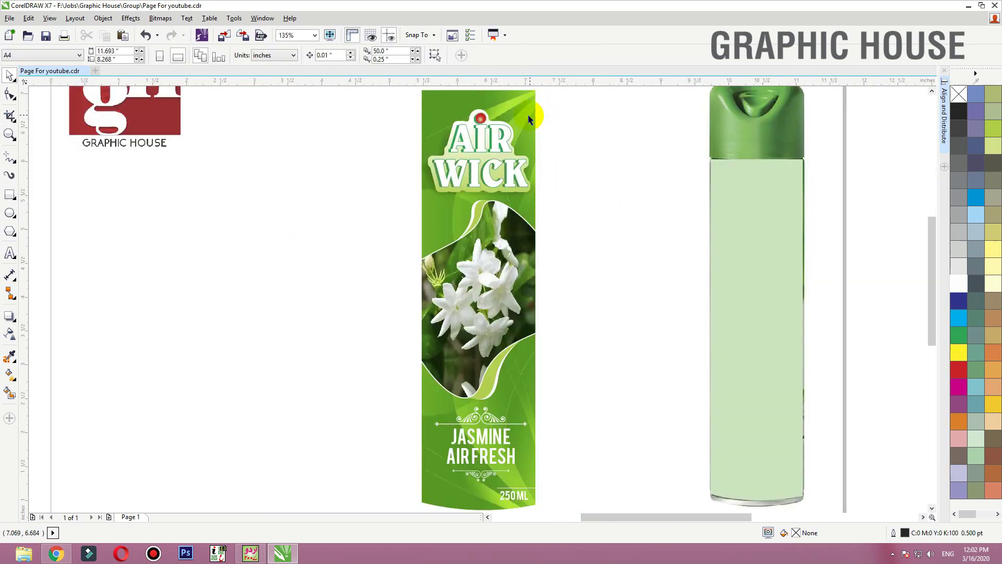
Step: Fill the front AIR WICK lettering on the label with green (C:100 M:0 Y:100 K:0)
left_click(529, 116)
left_click(580, 141)
key("F2")
left_click_drag(572, 202, 361, 110)
left_click(533, 244)
key("space")
left_click(527, 246)
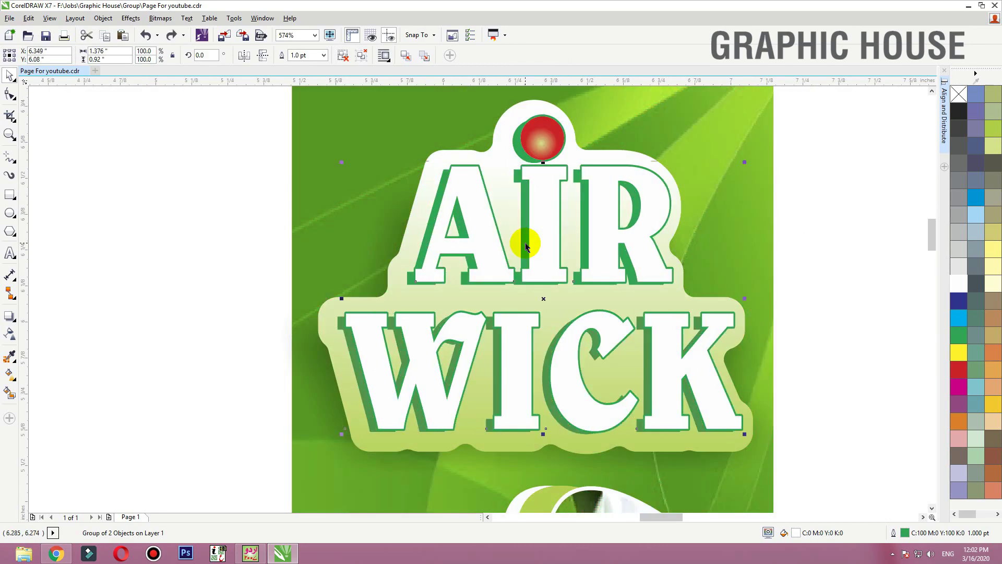
left_click(477, 328)
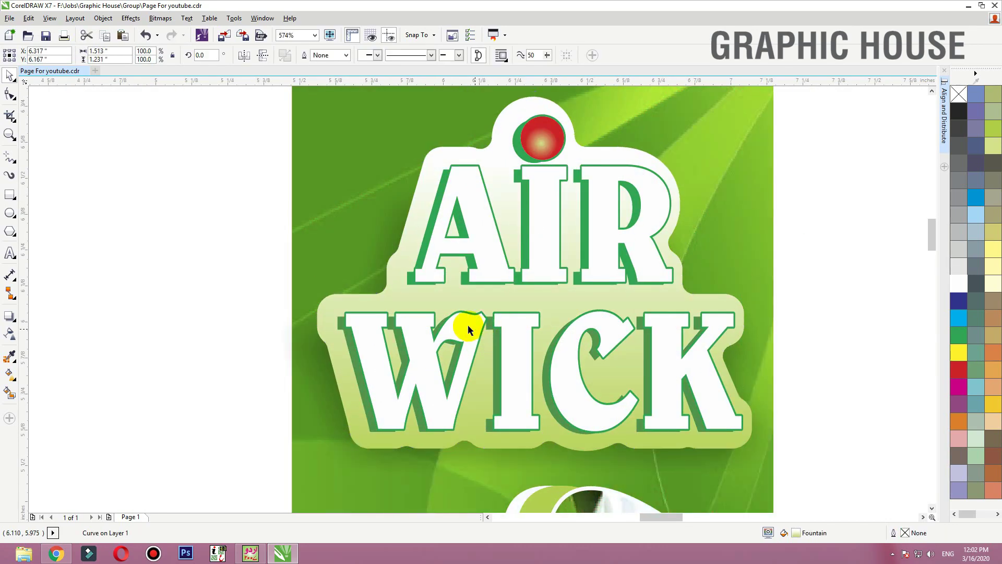
key("ctrl+z")
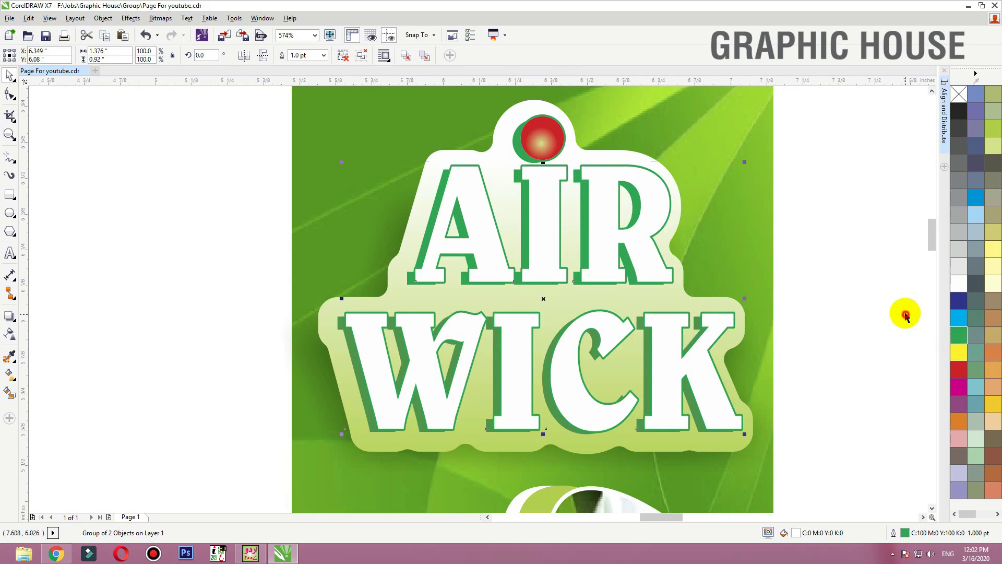
left_click_drag(582, 284, 575, 287)
left_click(959, 334)
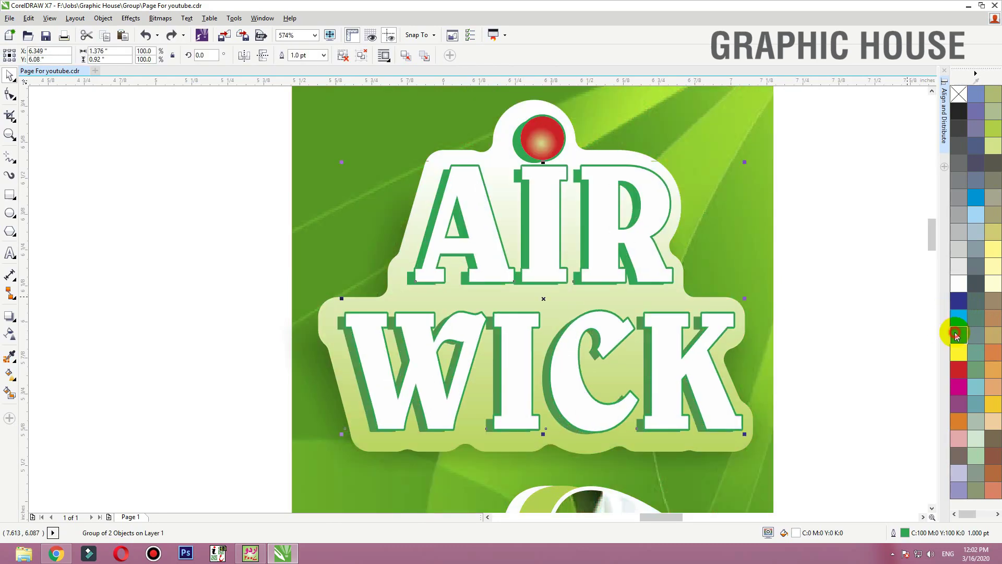
left_click_drag(654, 358, 662, 355)
left_click(836, 330)
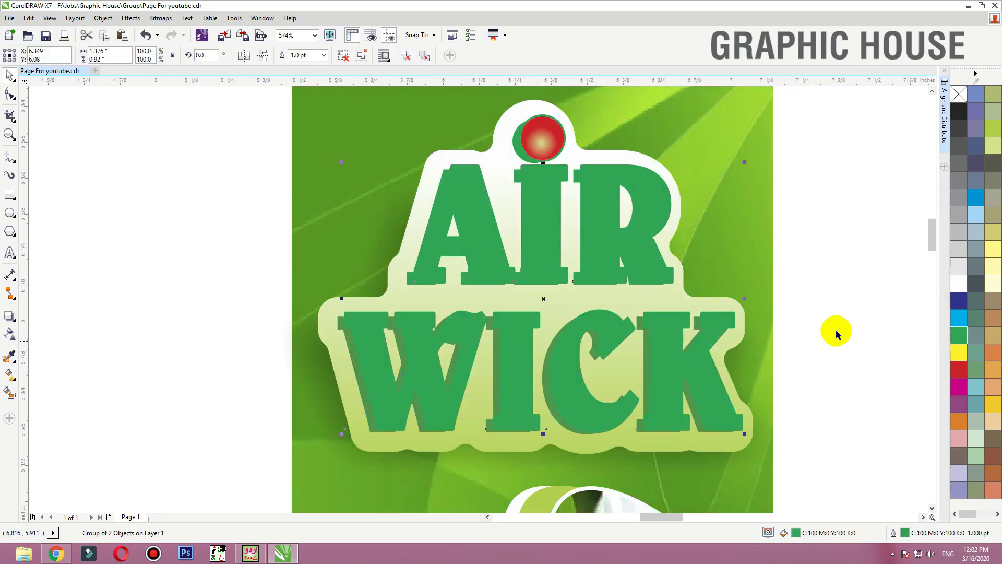
Step: Fill the shadow lettering behind AIR WICK with light green and outline the front lettering in the same C:40 M:0 Y:100 K:0 colour
left_click(618, 285)
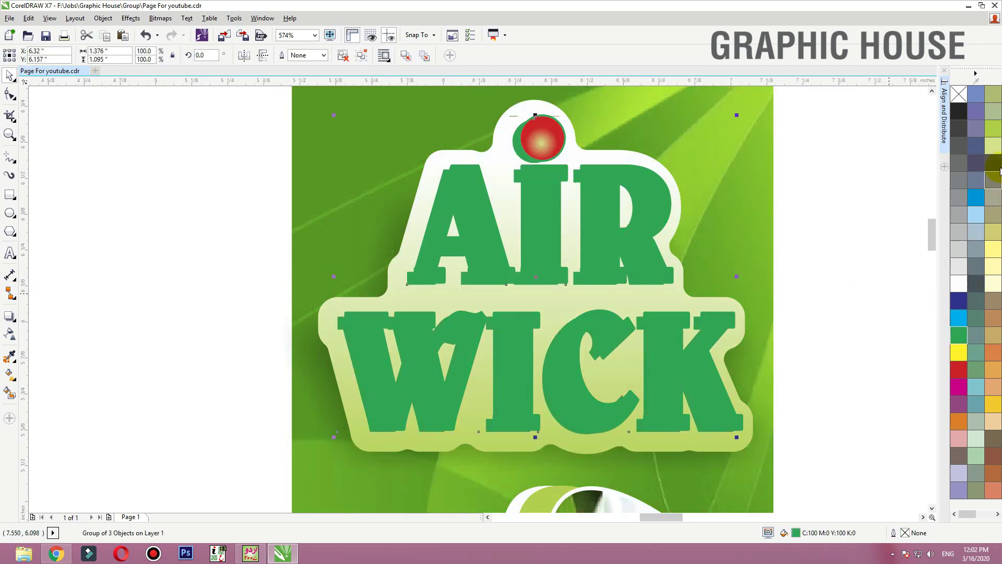
left_click(996, 138)
left_click(650, 258)
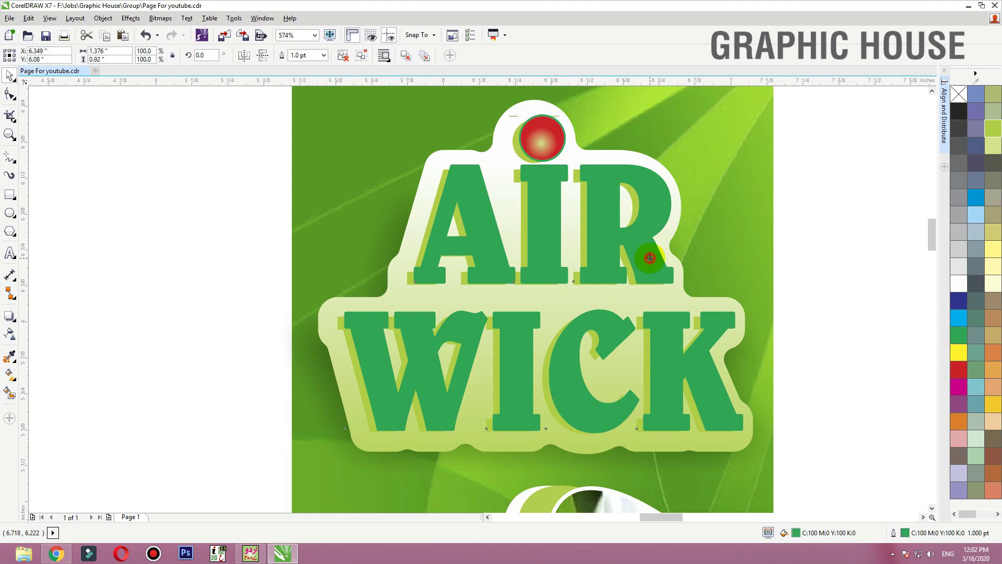
right_click(994, 131)
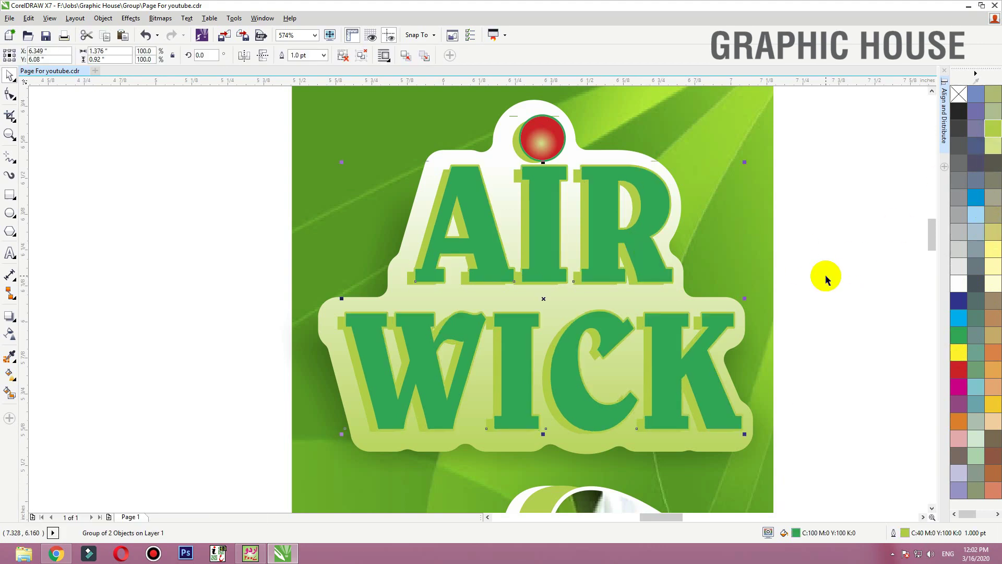
Step: Try other outline widths on the front AIR WICK lettering, starting with 2 pt
key("F12")
type("2")
key("Return")
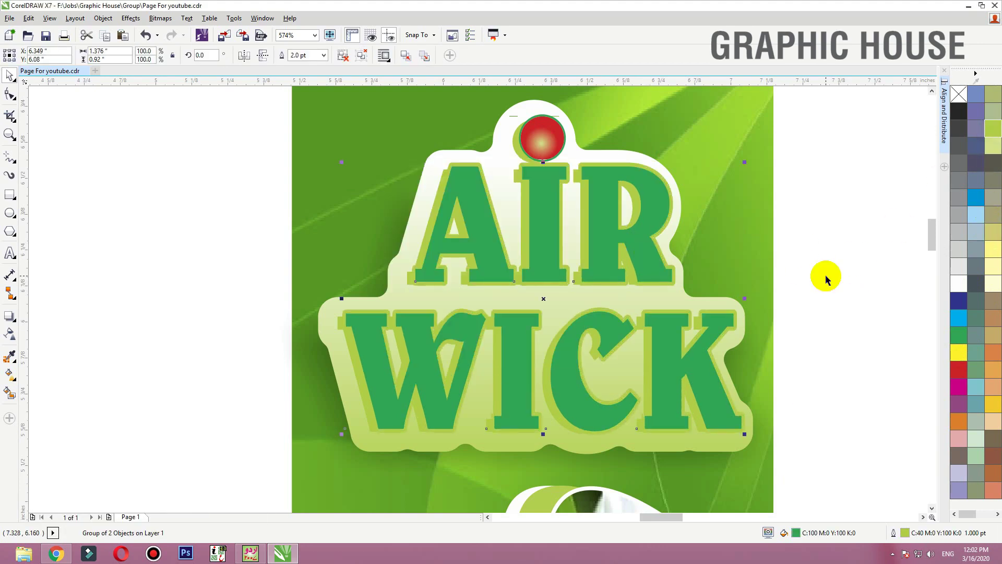
key("ctrl+z")
key("F12")
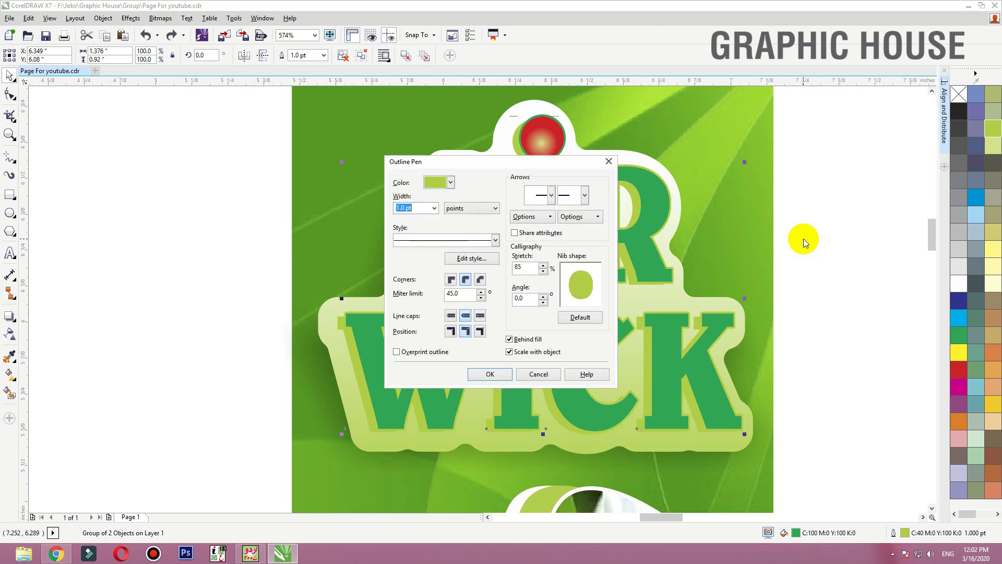
type("15")
key("Return")
key("ctrl+z")
Step: Set the outline width of the front AIR WICK lettering to 0.8 pt
key("F12")
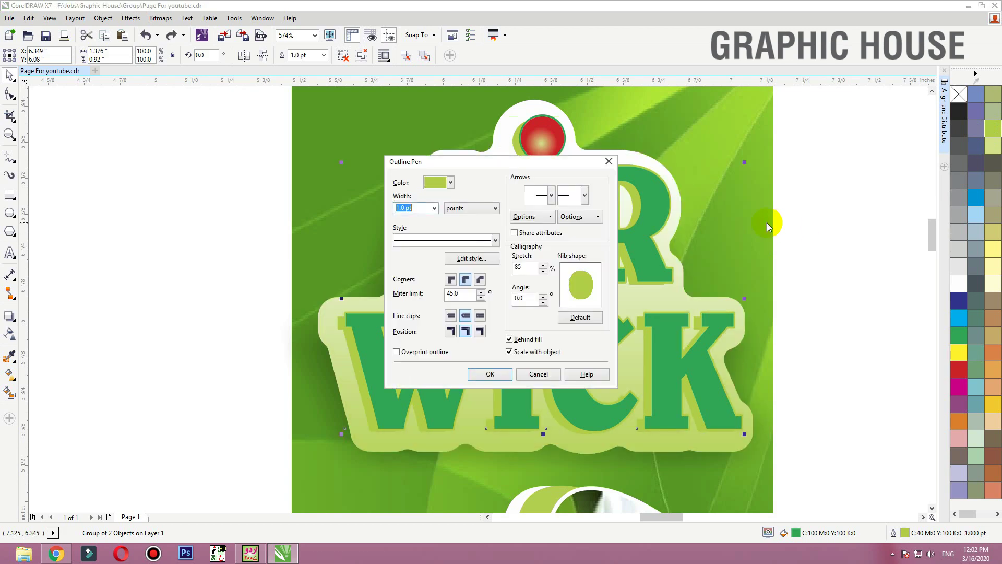
type(".675")
key("Return")
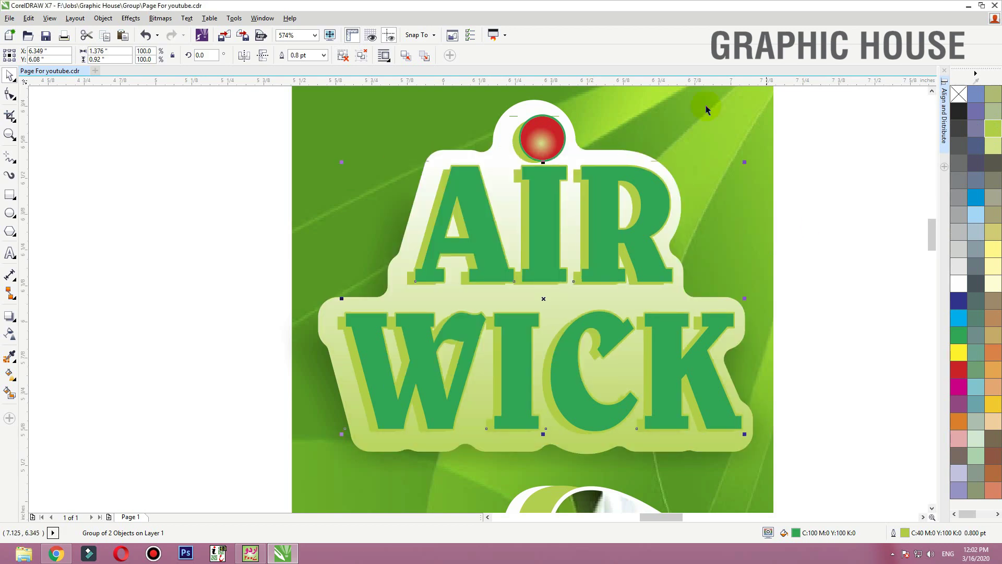
left_click(706, 105)
Step: Give the front word AIR a vertical linear gradient from green at the top to light green at the base
left_click(631, 243, "ctrl")
key("g")
left_click_drag(549, 172, 549, 281)
mouse_move(544, 166)
left_mouse_down()
mouse_move(543, 158)
mouse_move(543, 166)
left_mouse_up()
left_click(550, 281)
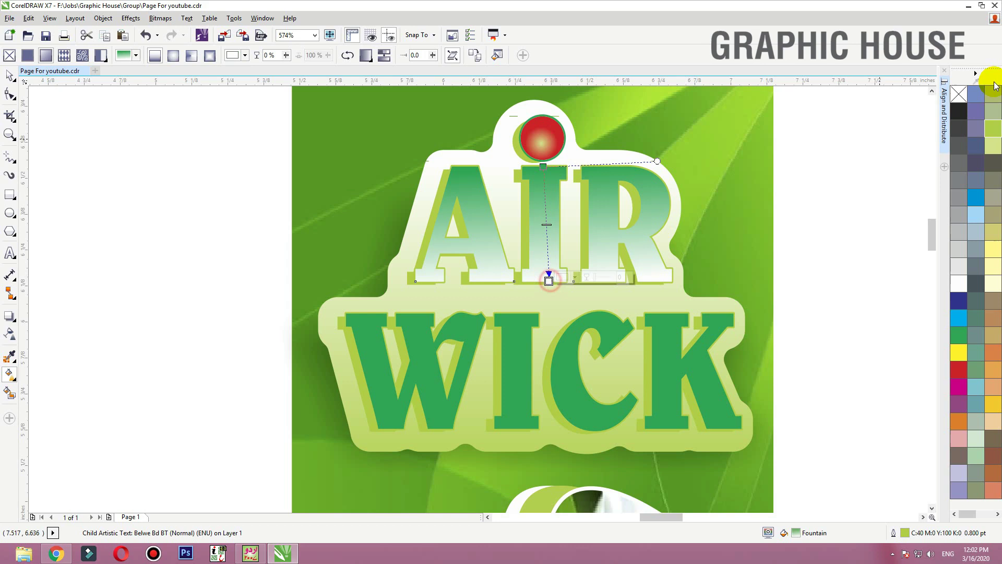
left_click(993, 128)
left_click_drag(549, 280, 506, 379)
Step: Repeat the green gradient fill on the front word WICK
key("space")
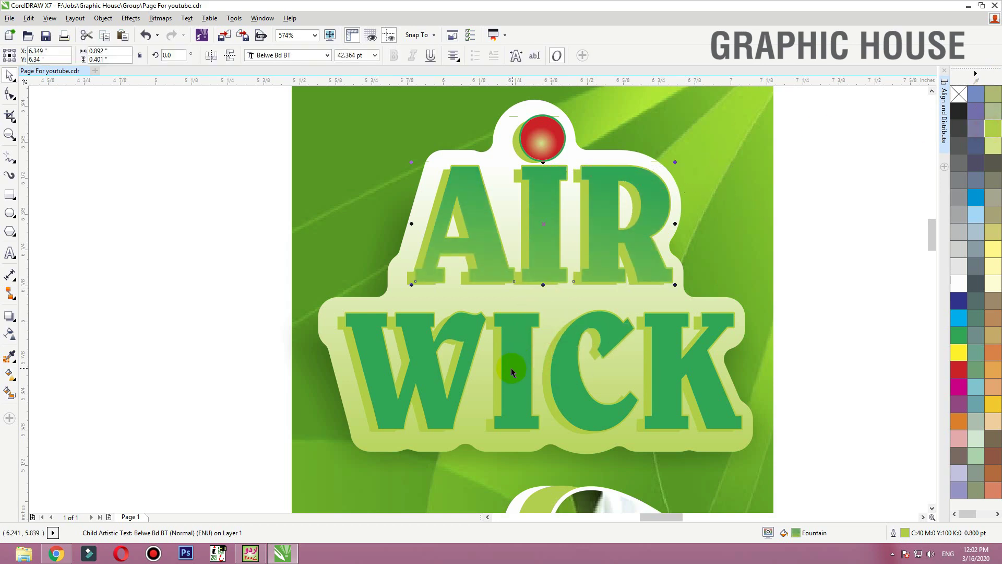
key("ctrl+r")
scroll(607, 274, "down", 2)
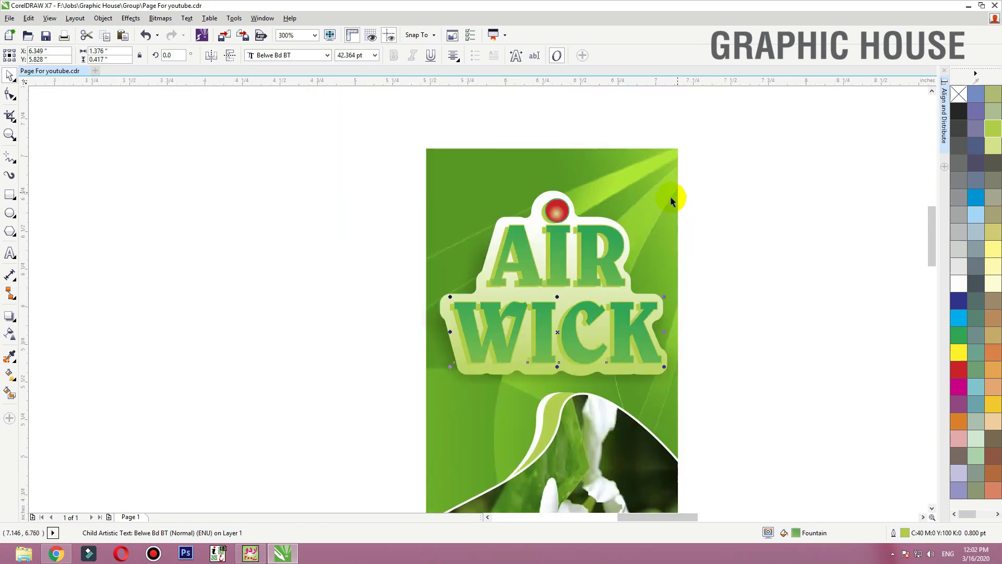
Step: Fill the contour backing shape behind the AIR WICK lettering with solid white
left_click(625, 235)
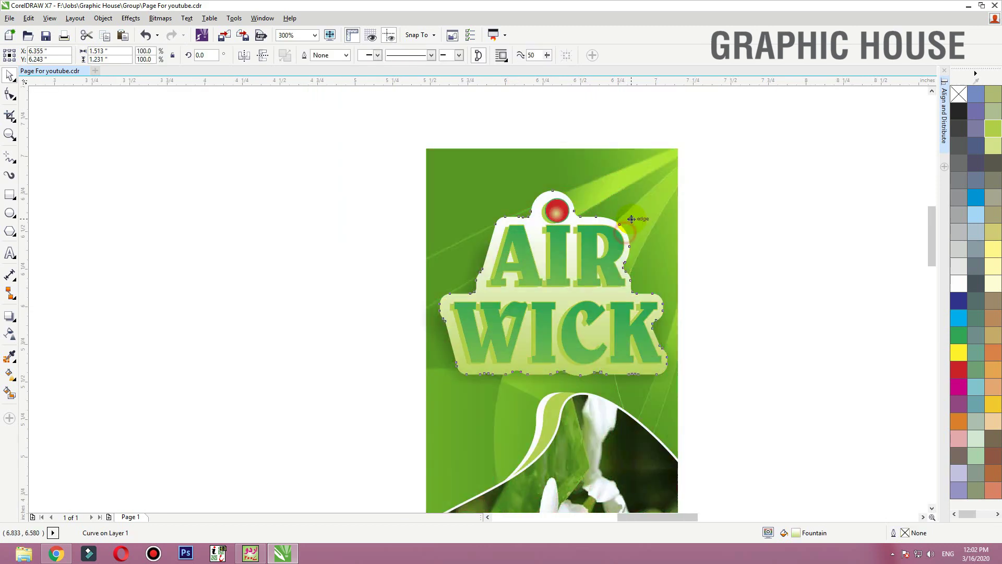
left_click(965, 282)
left_click(725, 187)
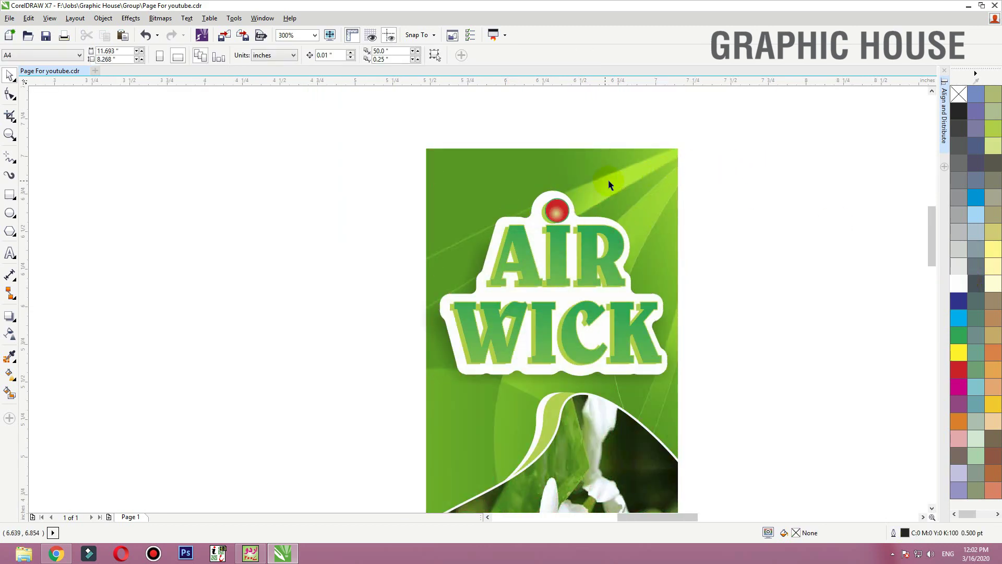
scroll(592, 179, "down", 2)
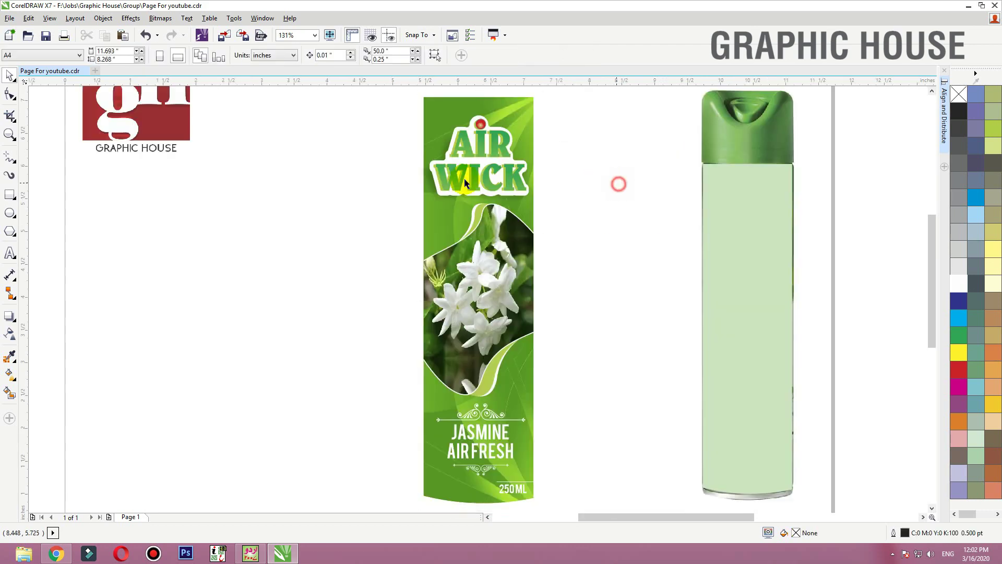
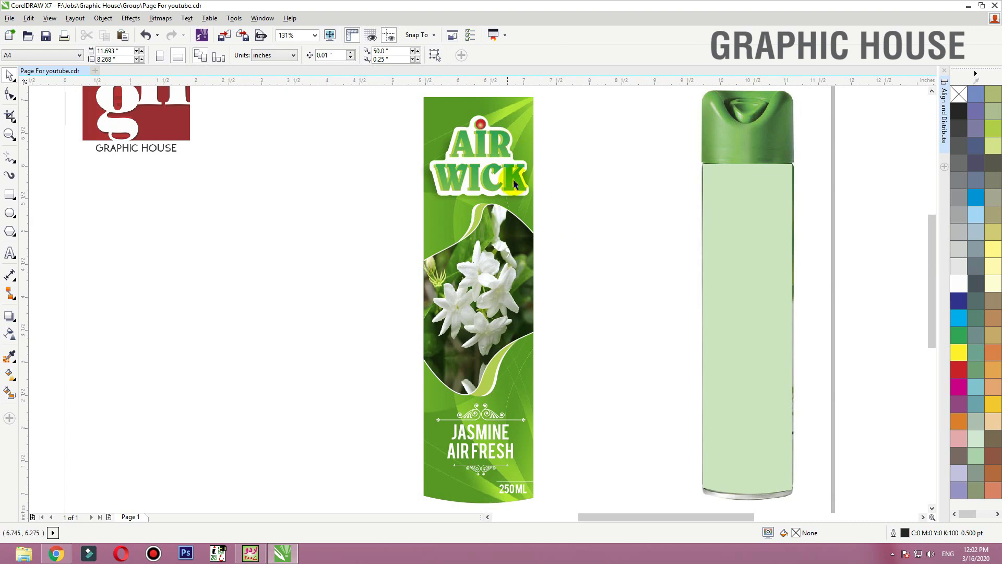
Step: Try a black fill on the light green shadow lettering behind AIR WICK
left_click_drag(514, 182, 335, 105)
key("ctrl+z")
key("F2")
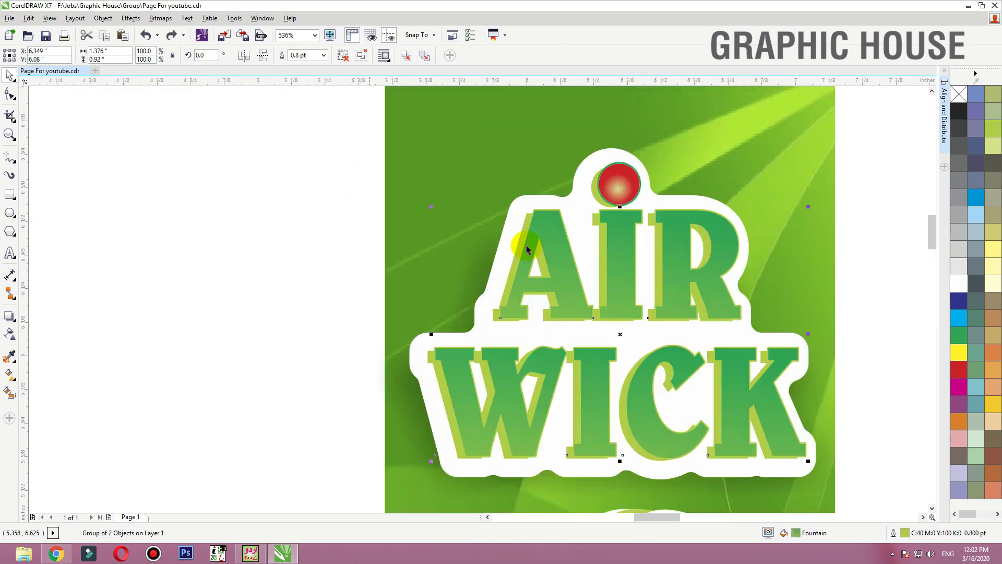
left_click(520, 248)
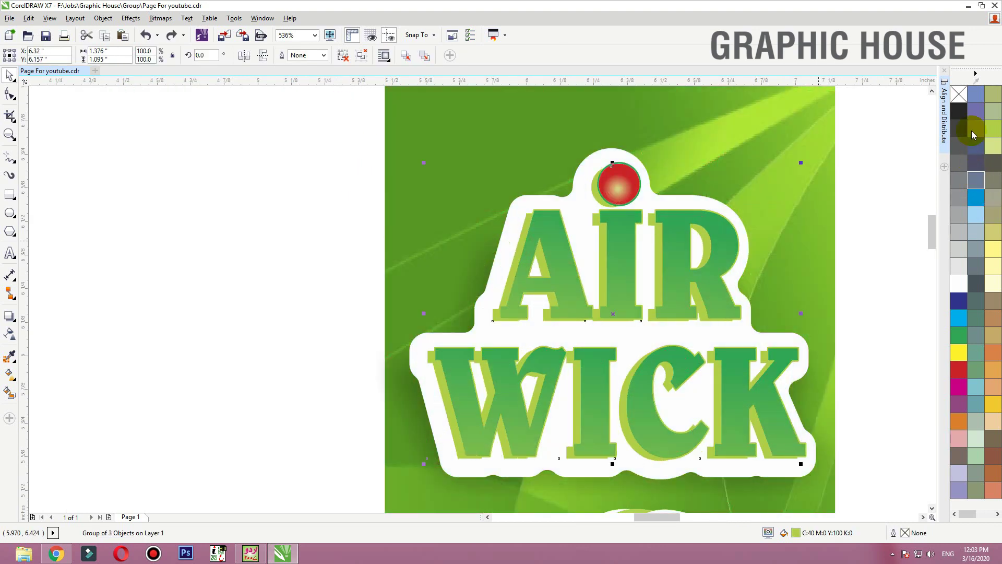
left_click(963, 118)
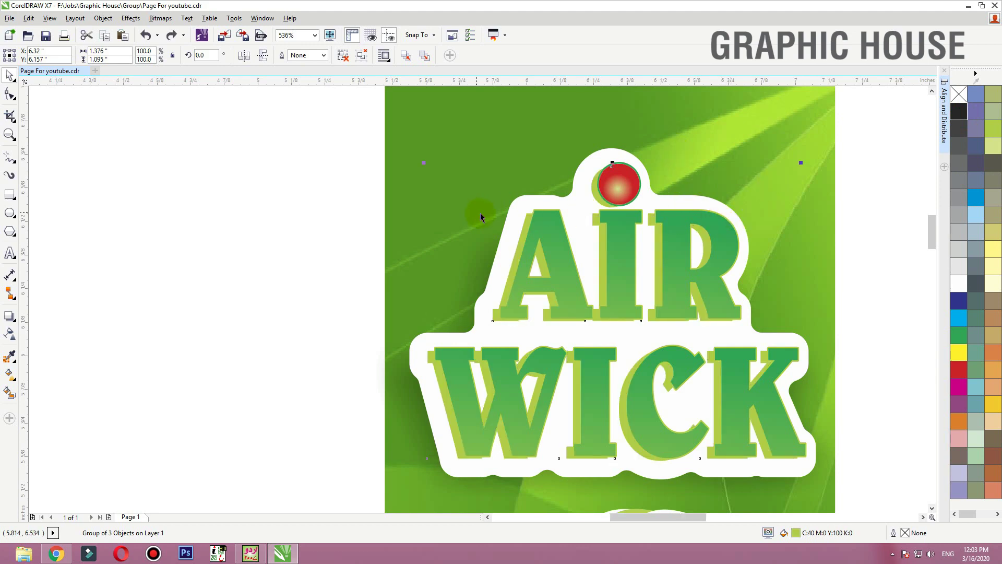
scroll(480, 213, "down", 4)
left_click(751, 184)
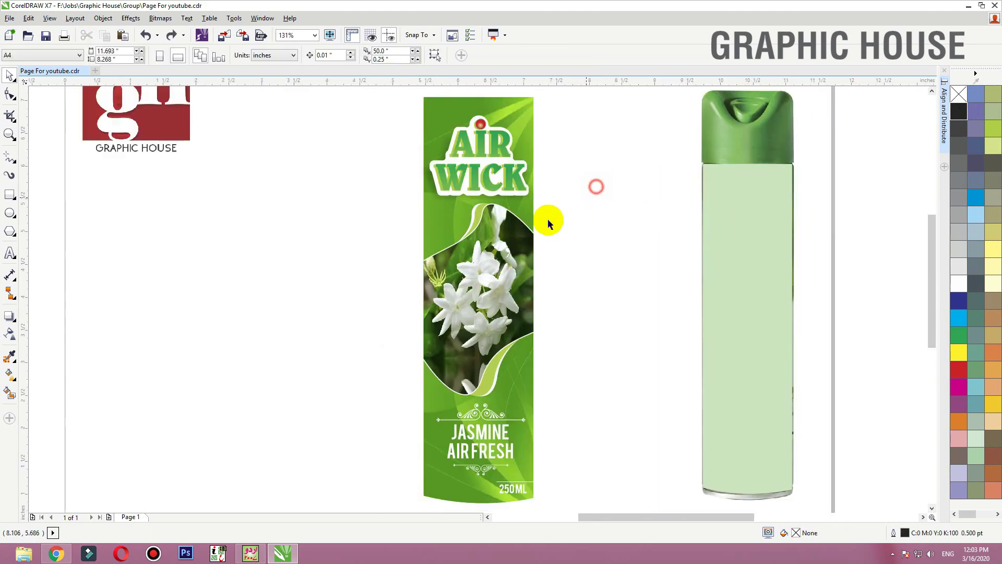
Step: Enlarge the blank spray can with its cap to about 2.16 by 8.17 inches
scroll(546, 269, "down", 2)
left_click(533, 235)
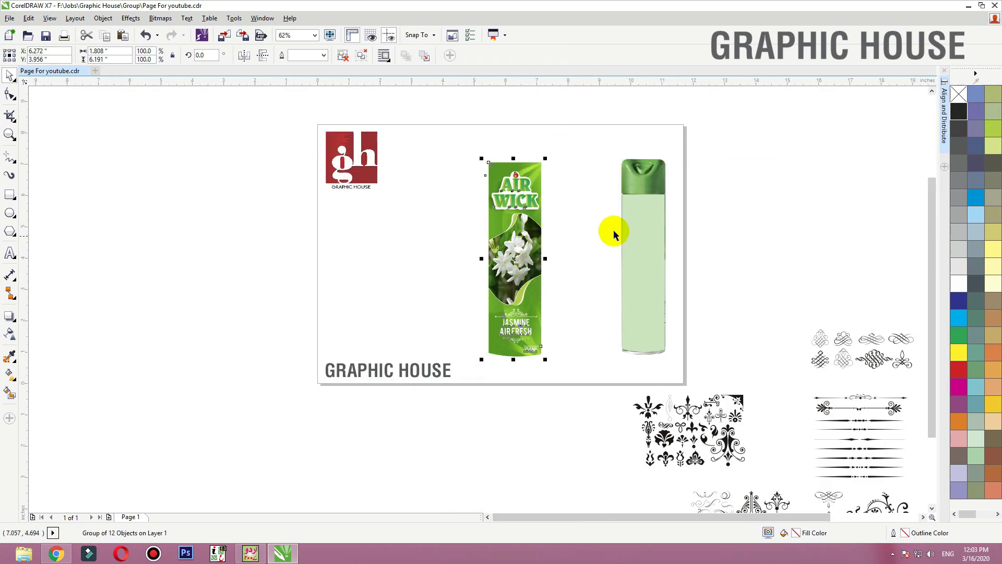
left_click(633, 228)
left_click(543, 179)
left_click(662, 226)
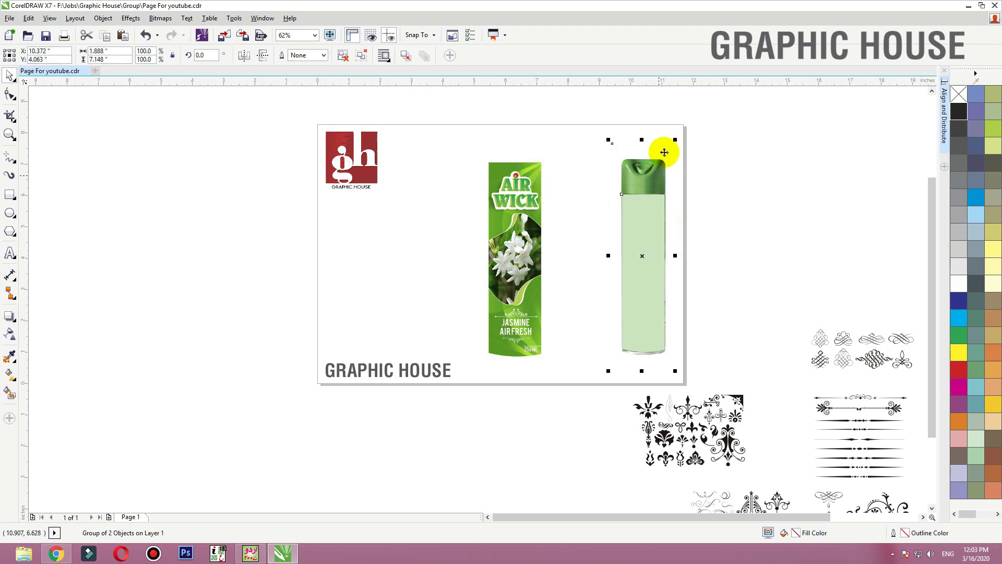
left_click_drag(675, 138, 677, 105)
Step: Place a copy of the finished label over the can body and scale it to about 1.74 by 5.75 inches
left_click_drag(543, 207, 663, 214)
key("shift+F2")
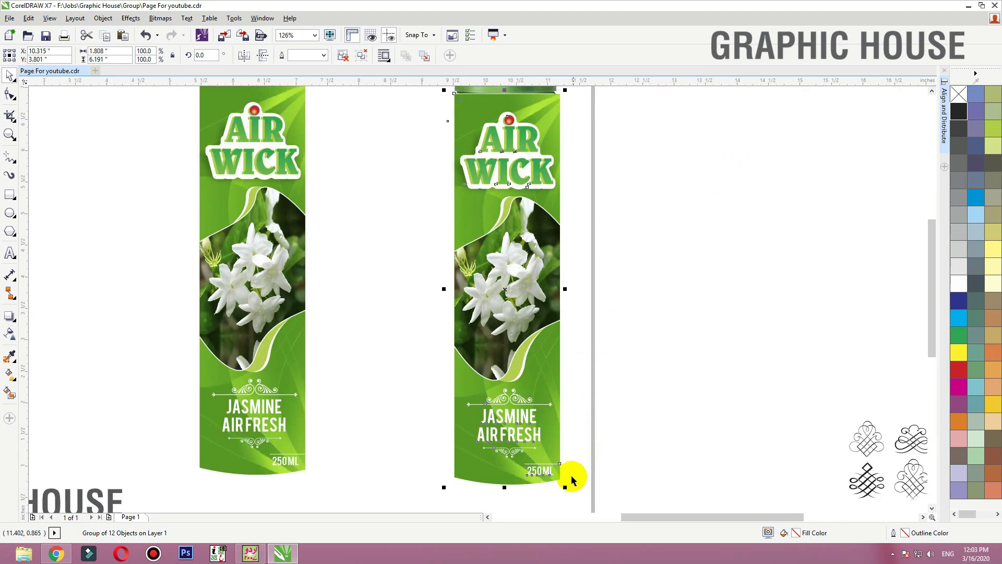
mouse_move(561, 478)
left_mouse_down()
mouse_move(546, 448)
mouse_move(569, 460)
left_mouse_up()
left_click_drag(602, 240, 538, 291)
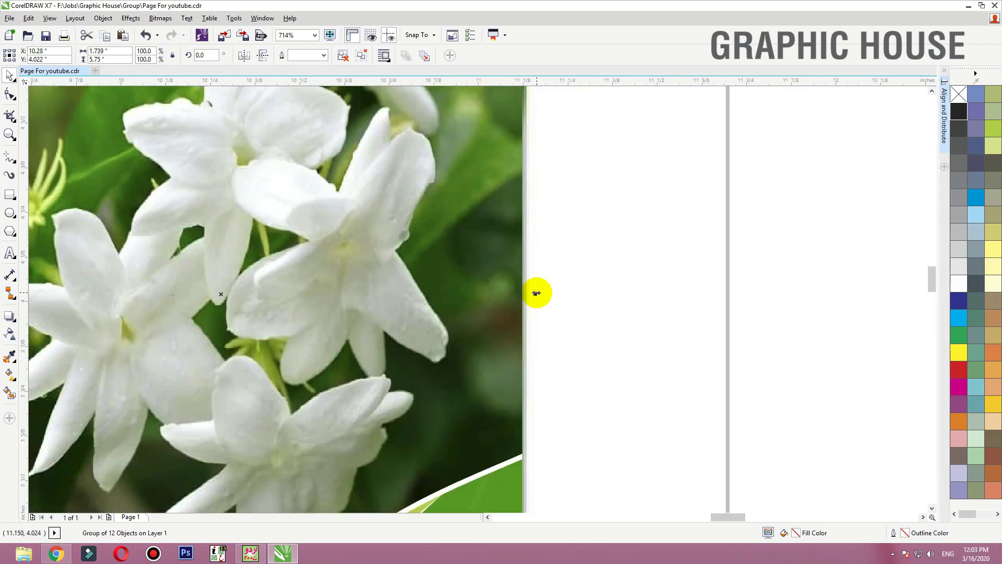
scroll(541, 313, "down", 5)
left_click(517, 151, "shift")
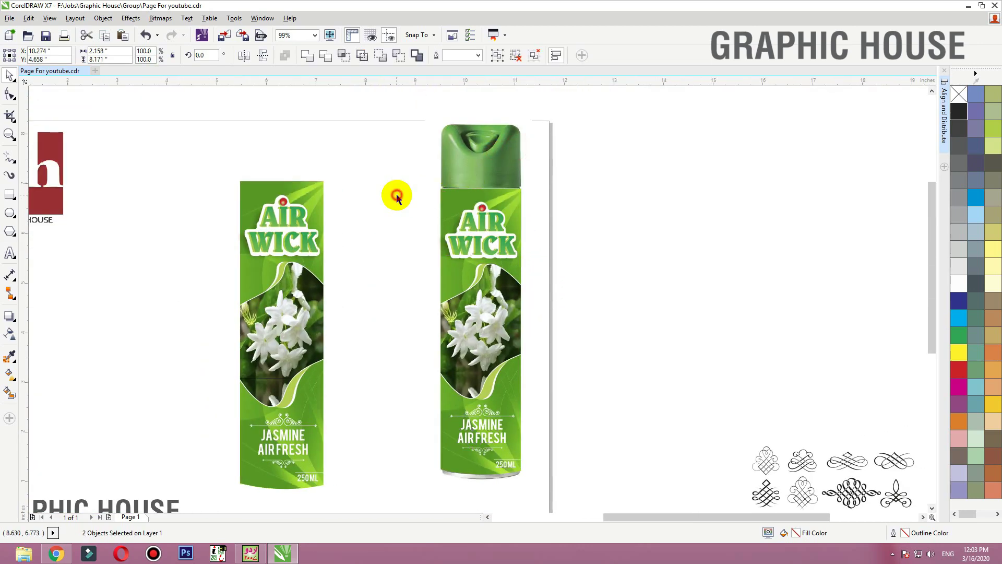
left_click(397, 195)
scroll(396, 195, "down", 1)
Step: Delete all the leftover ornament and divider artwork outside the page
key("F4")
left_click_drag(708, 562, 708, 562)
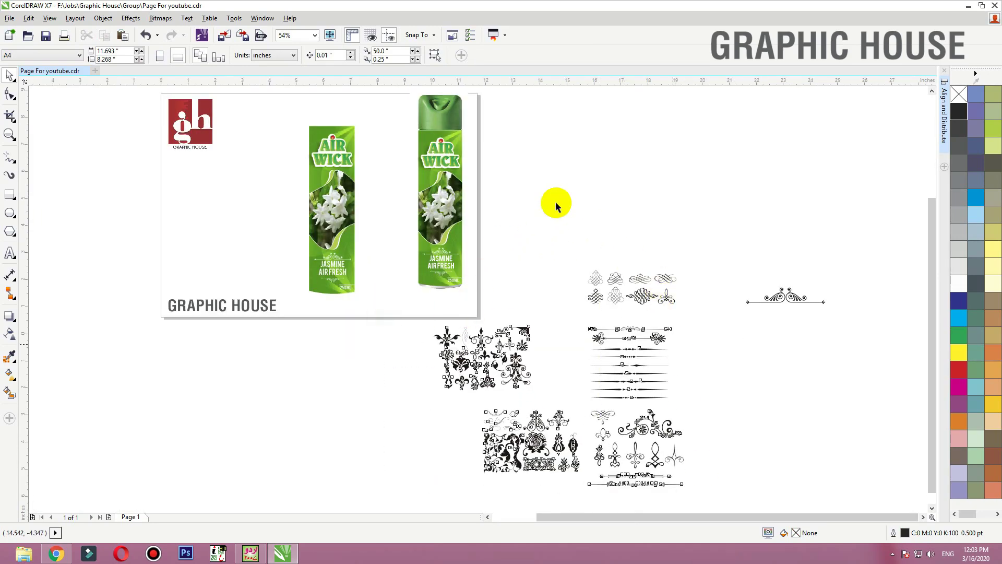
key("Delete")
left_click_drag(542, 193, 897, 456)
key("Delete")
key("F4")
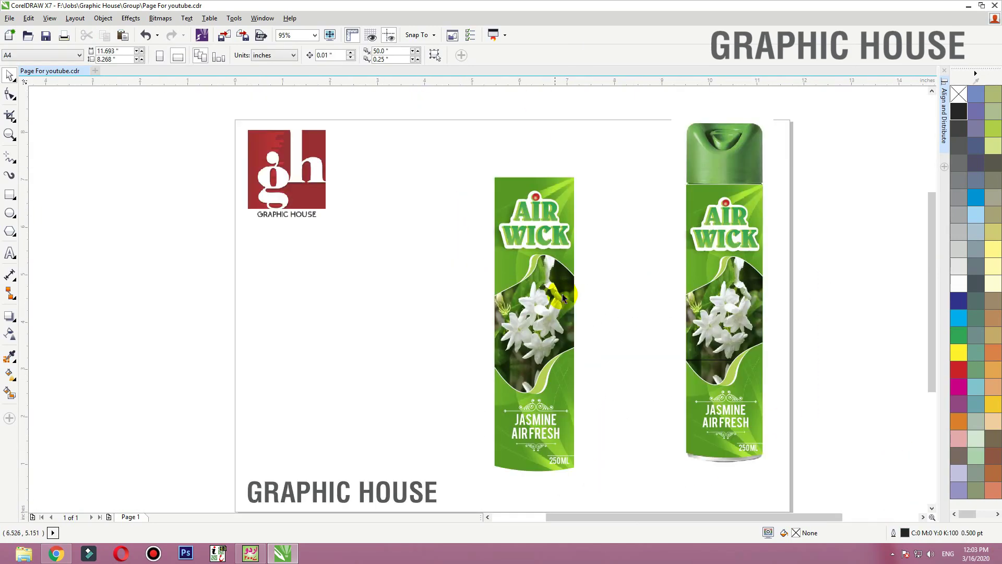
Step: Move the flat label beside the Graphic House logo, centred at about X 3.7, Y 4.5 inches
left_click(546, 272)
left_click(468, 224)
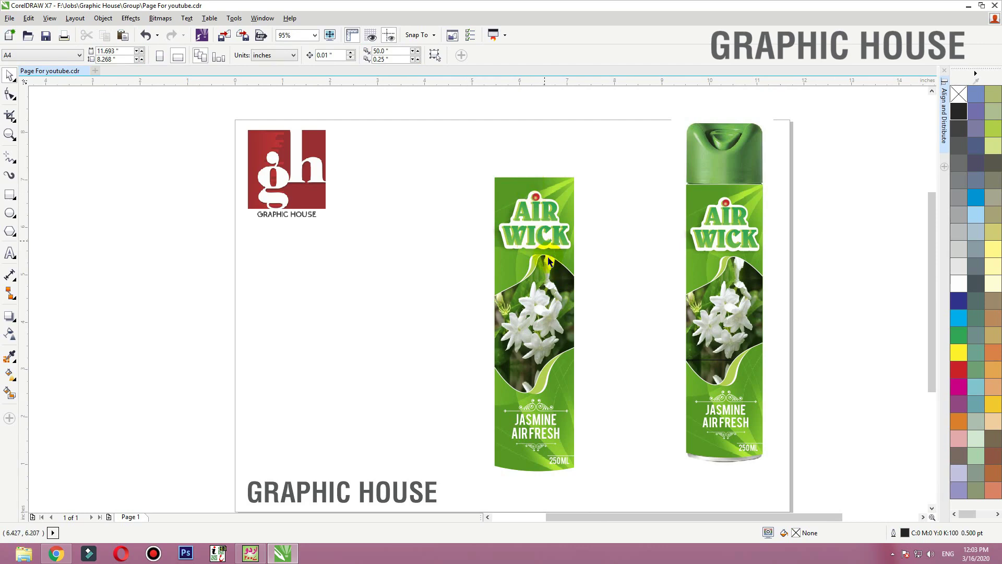
left_click(545, 253)
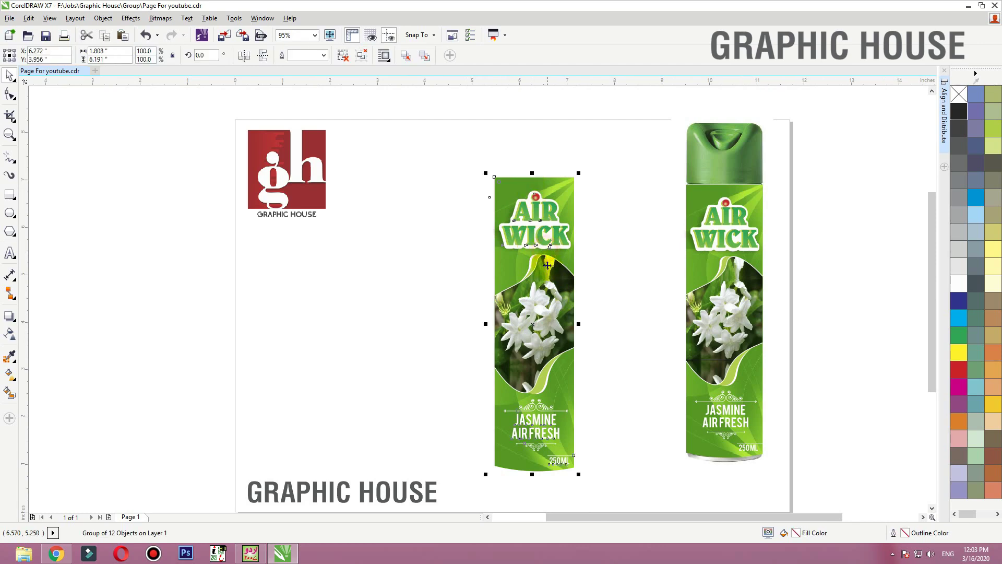
left_click_drag(545, 253, 409, 235)
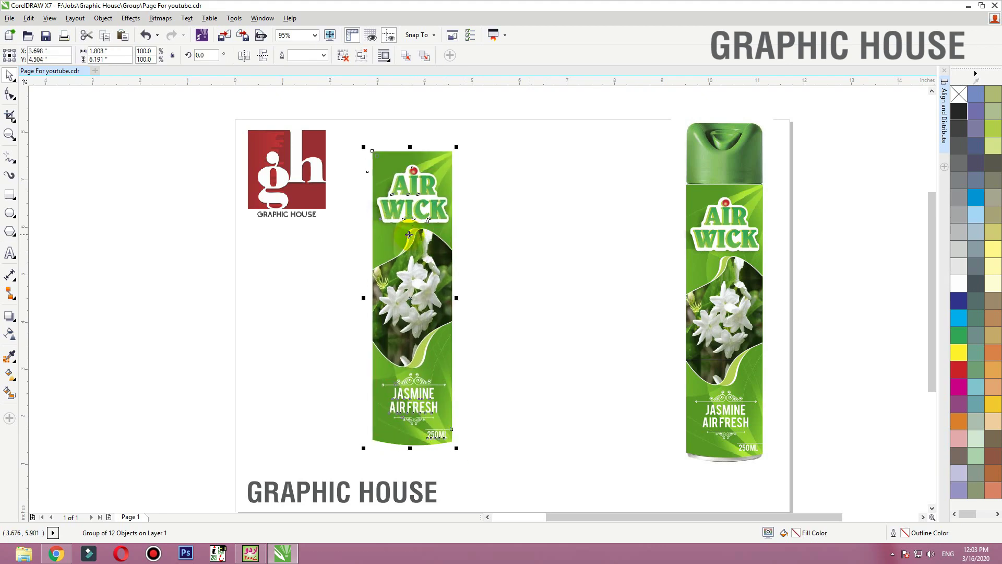
left_click(481, 231)
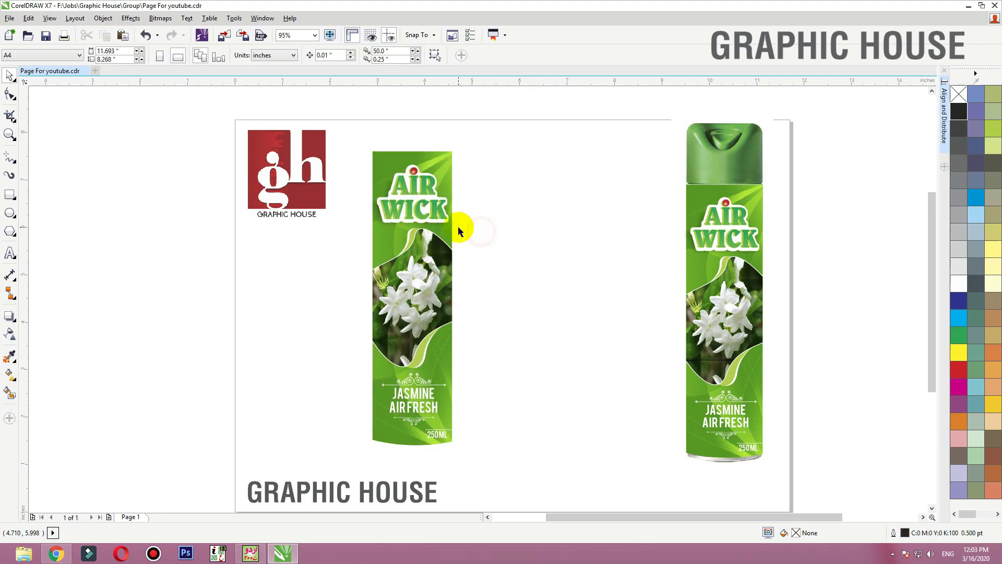
left_click(413, 302)
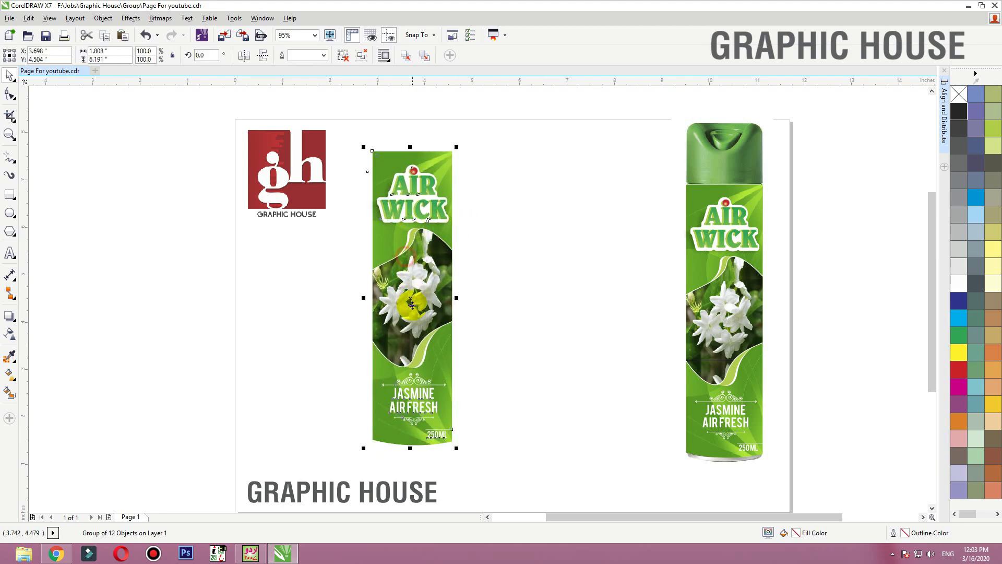
Step: Duplicate the flat label beside the original, centred at about X 6.1 inches, and ungroup the copy
left_click_drag(404, 303, 528, 255)
right_click(518, 262)
key("shift+F2")
left_click(343, 55)
left_click(609, 228)
key("ctrl+z")
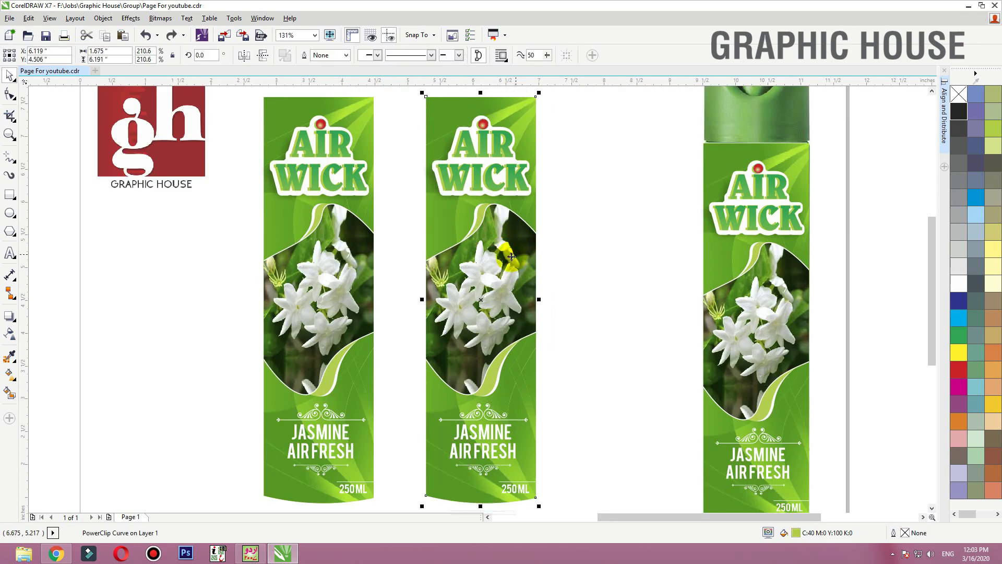
Step: Delete the jasmine photo, its curved borders and the green background images from inside the copied label's PowerClip
left_click(511, 255, "ctrl")
left_click_drag(610, 180, 428, 359)
key("Delete")
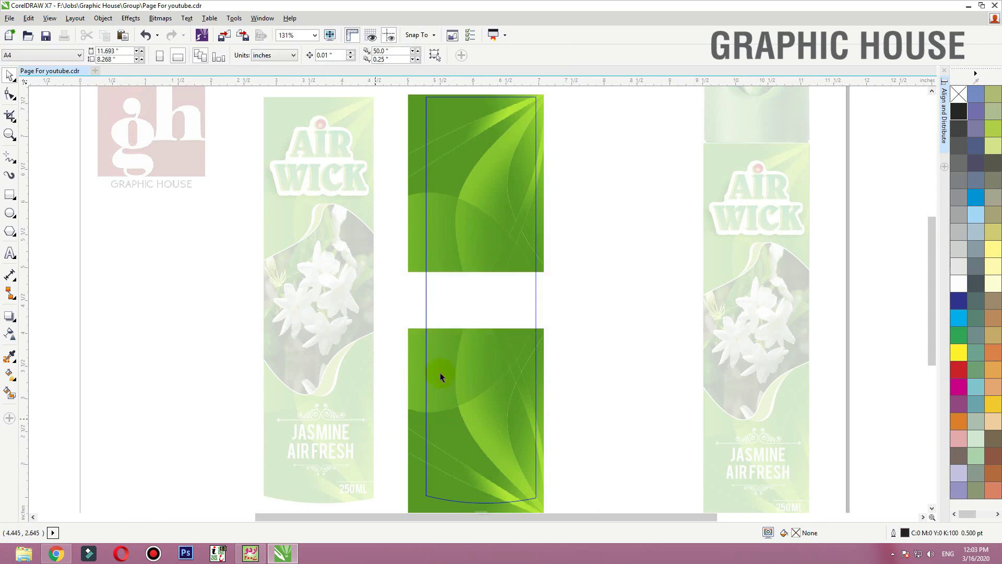
left_click(475, 413)
key("Delete")
left_click(488, 265)
key("Delete")
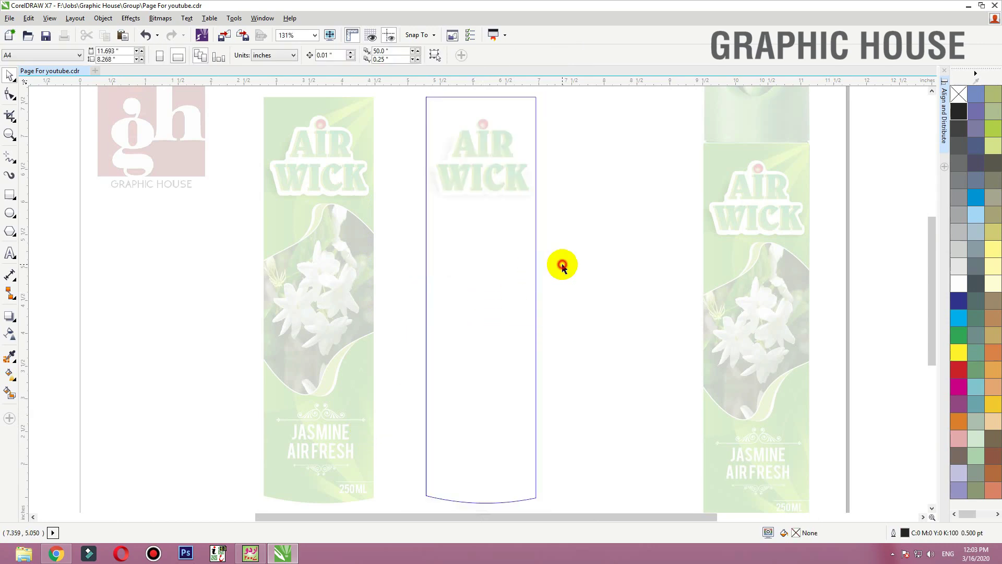
left_click(562, 266, "ctrl")
Step: Remove the PowerClip frame type from the emptied green label shape
right_click(504, 252)
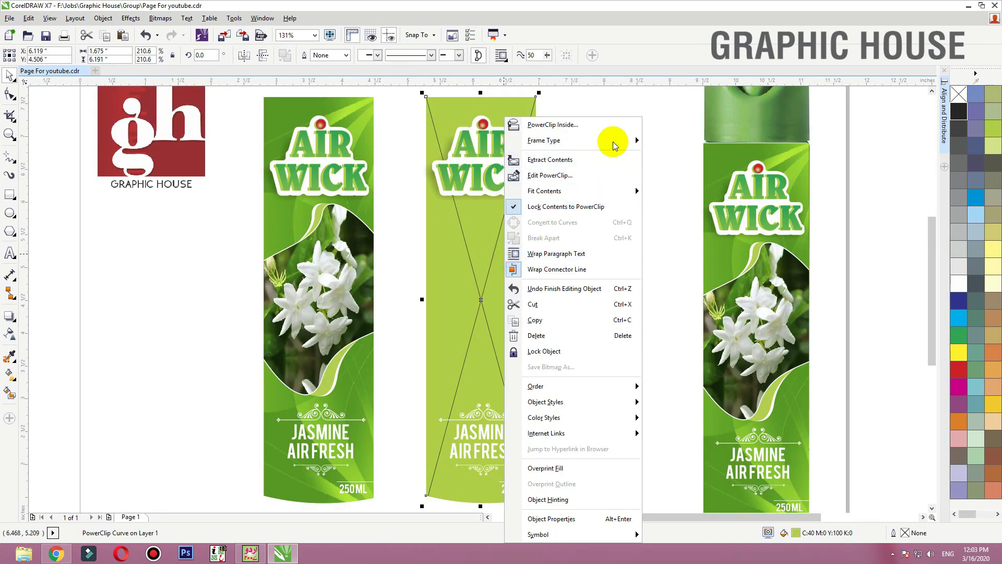
mouse_move(638, 141)
left_click(661, 167)
Step: Switch to Chrome and search Google Images for "jasmine png flower"
key("alt+Tab")
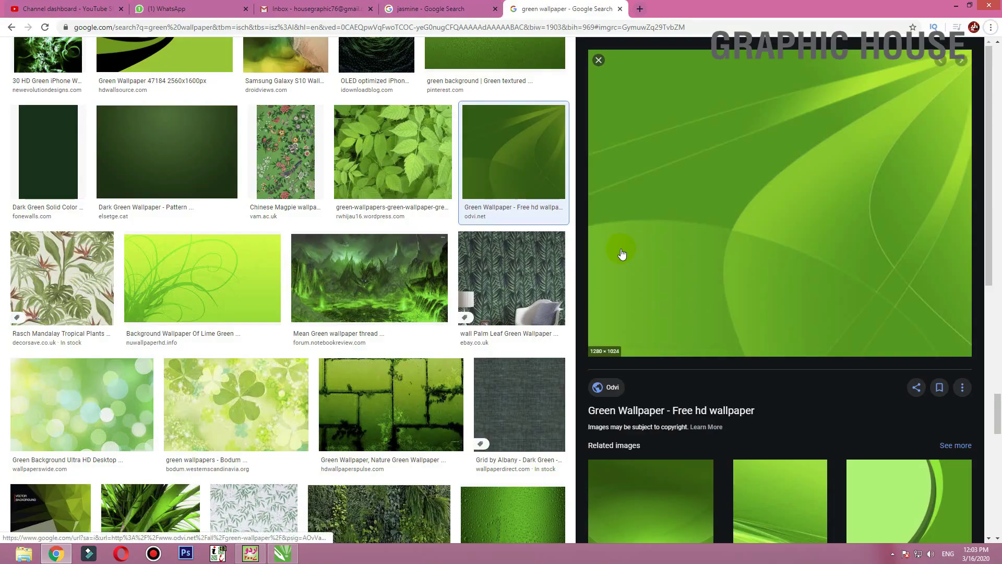
left_click(440, 11)
key("Escape")
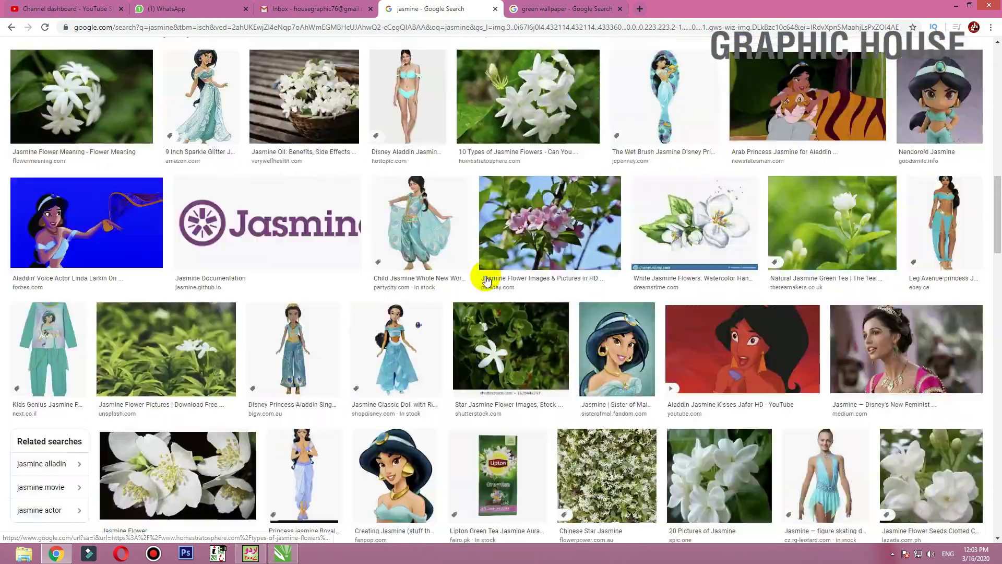
scroll(487, 277, "up", 15)
left_click(146, 57)
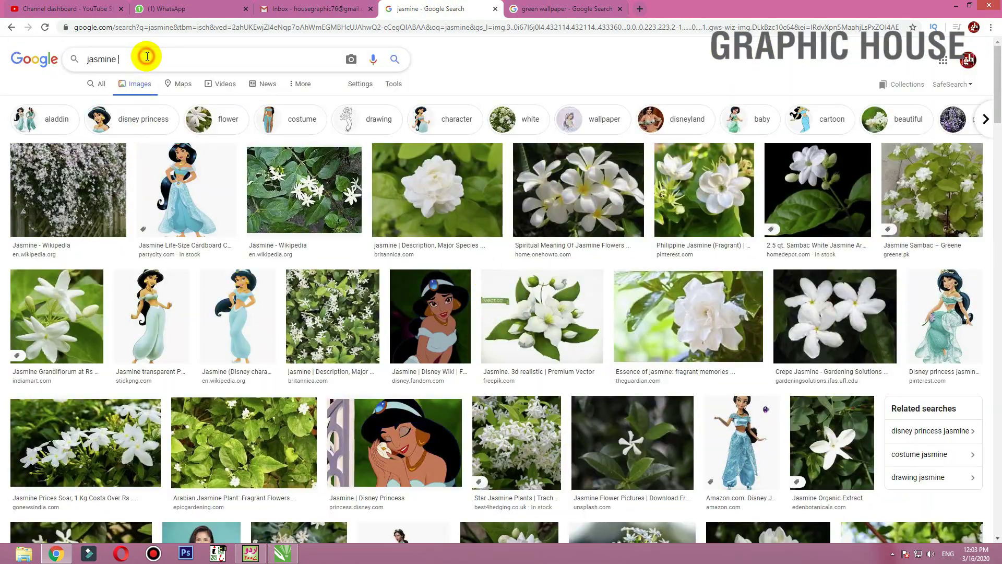
type("png")
key("Return")
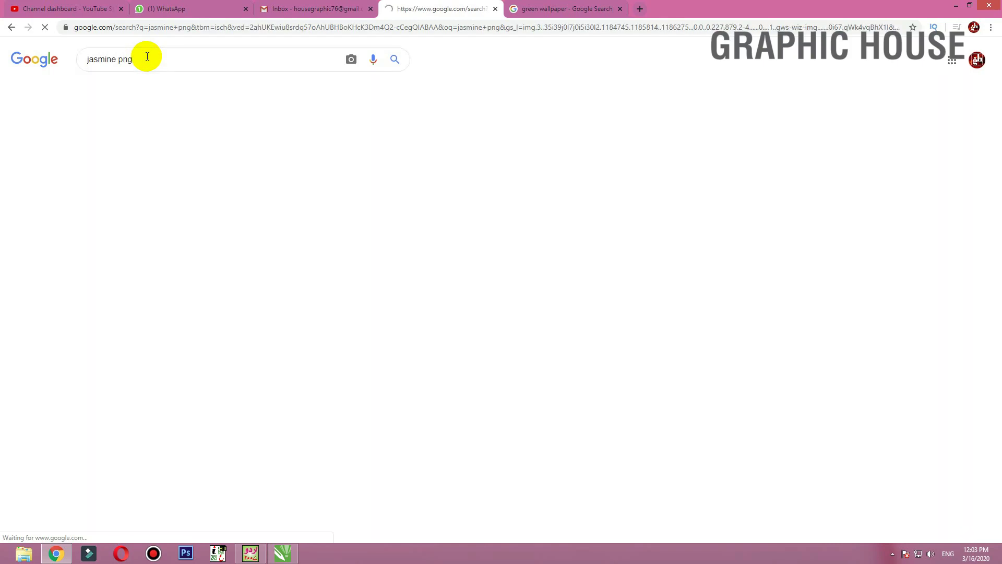
type("f")
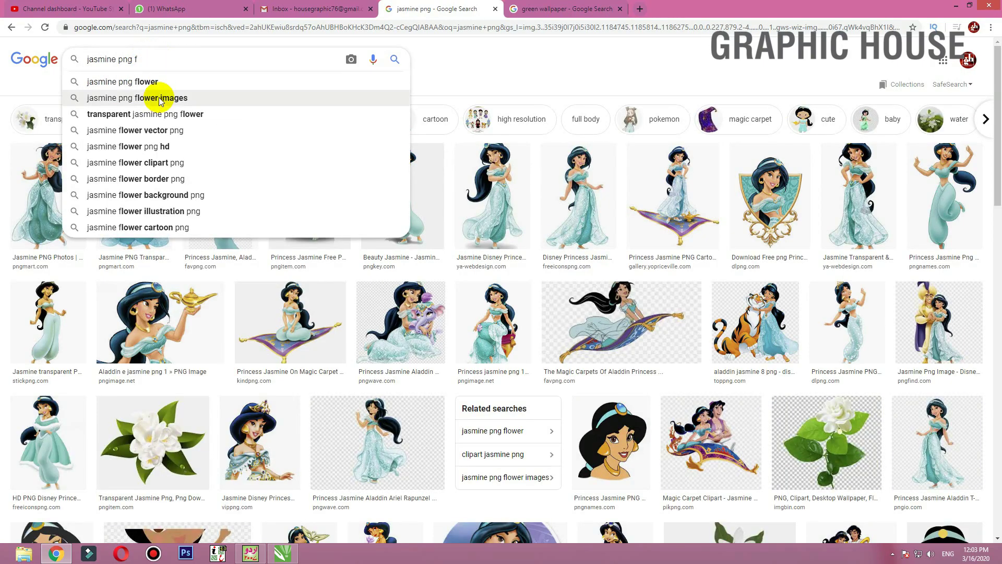
left_click(159, 84)
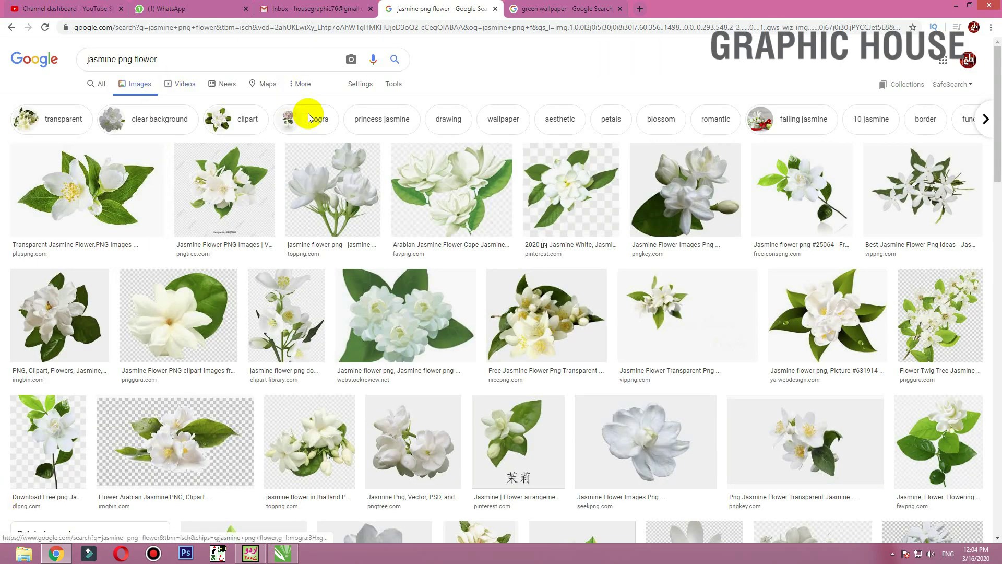
Step: Save the PlusPNG jasmine image with green leaves from the results to the Books folder
scroll(308, 114, "down", 6)
scroll(309, 118, "down", 2)
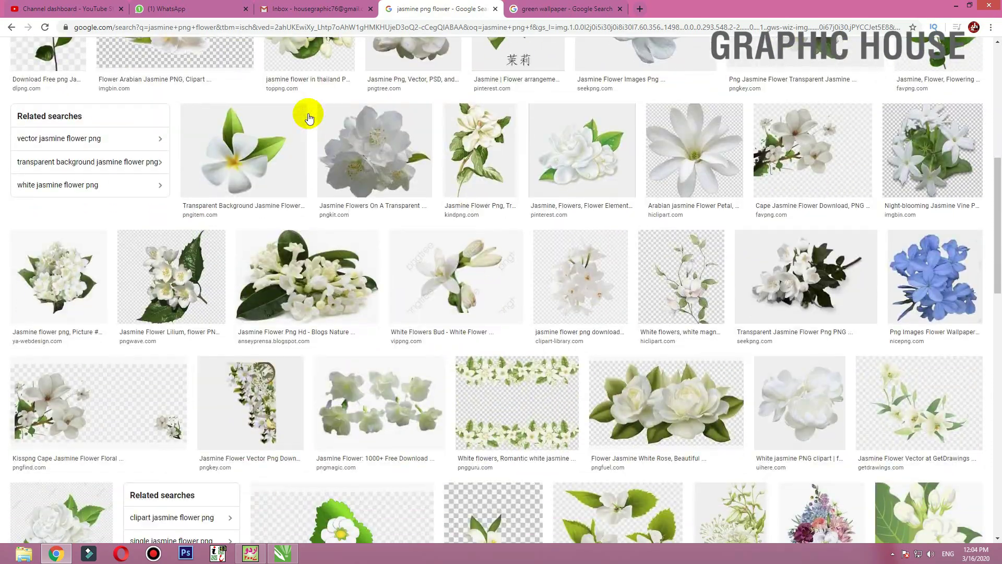
scroll(308, 114, "down", 5)
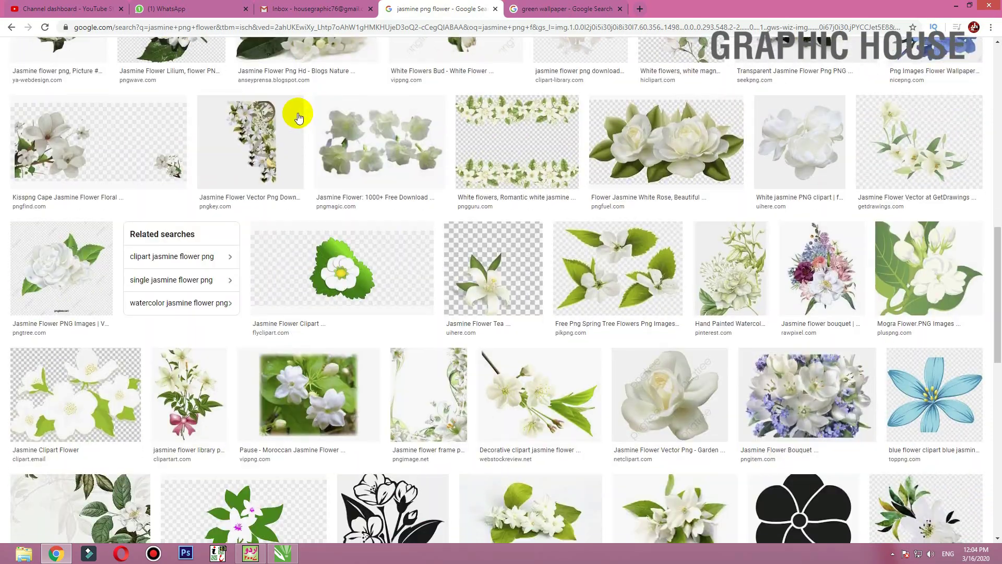
scroll(300, 113, "down", 6)
scroll(352, 201, "up", 20)
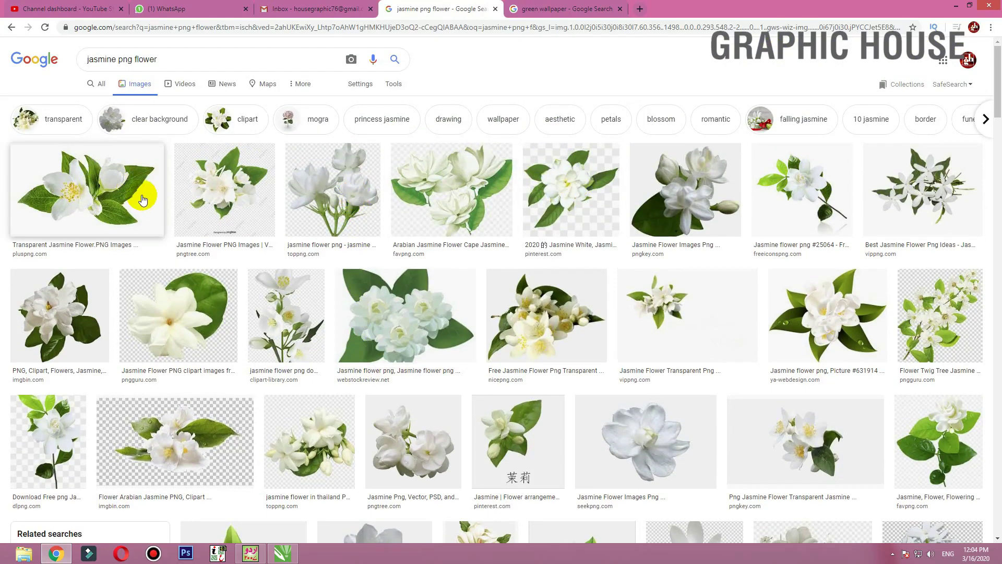
left_click(143, 200)
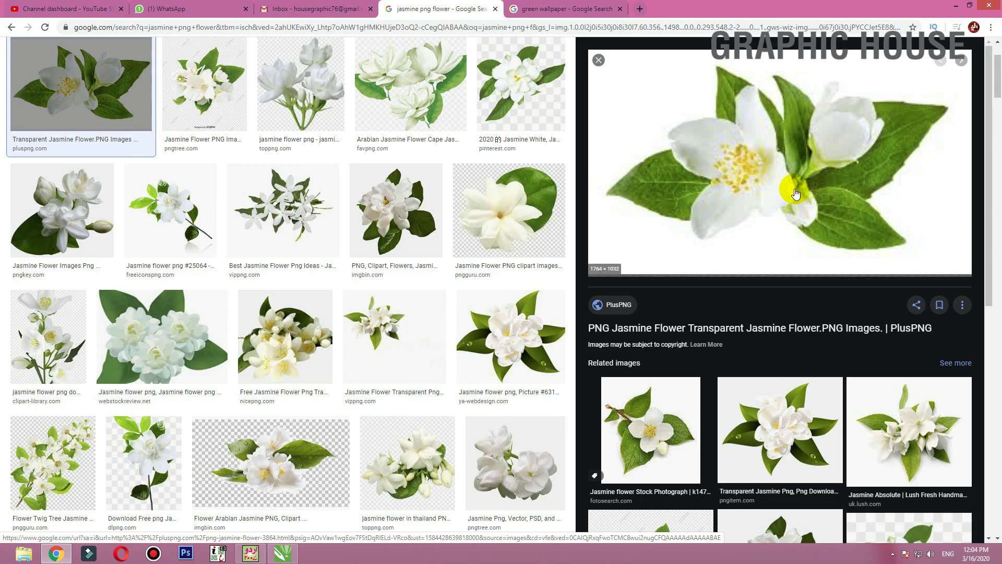
right_click(790, 168)
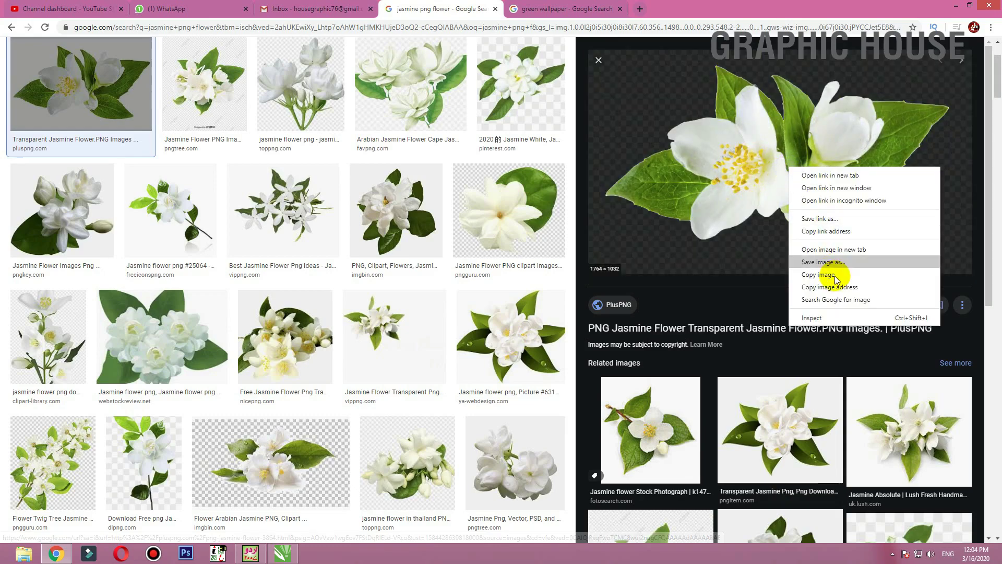
left_click(826, 265)
key("Return")
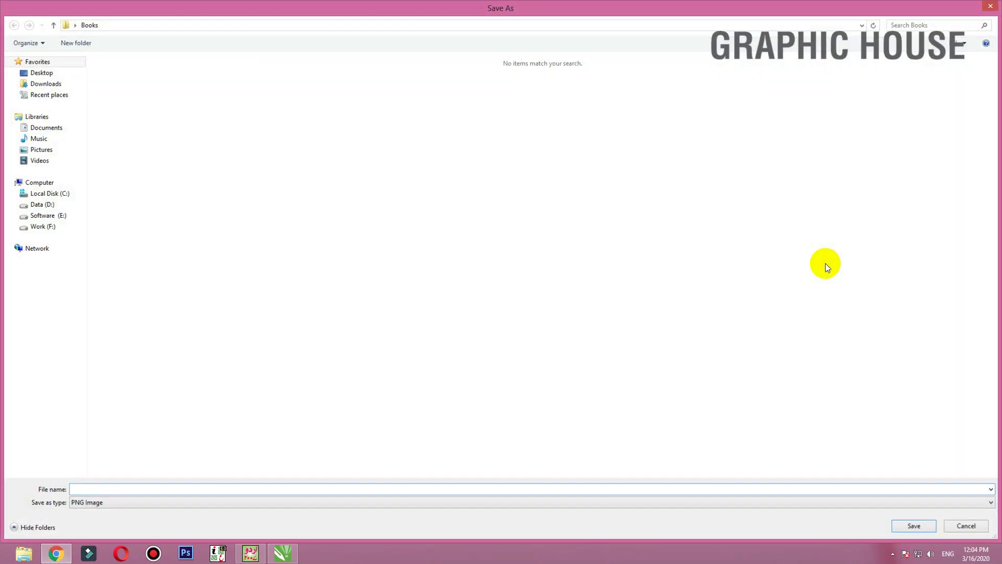
key("Escape")
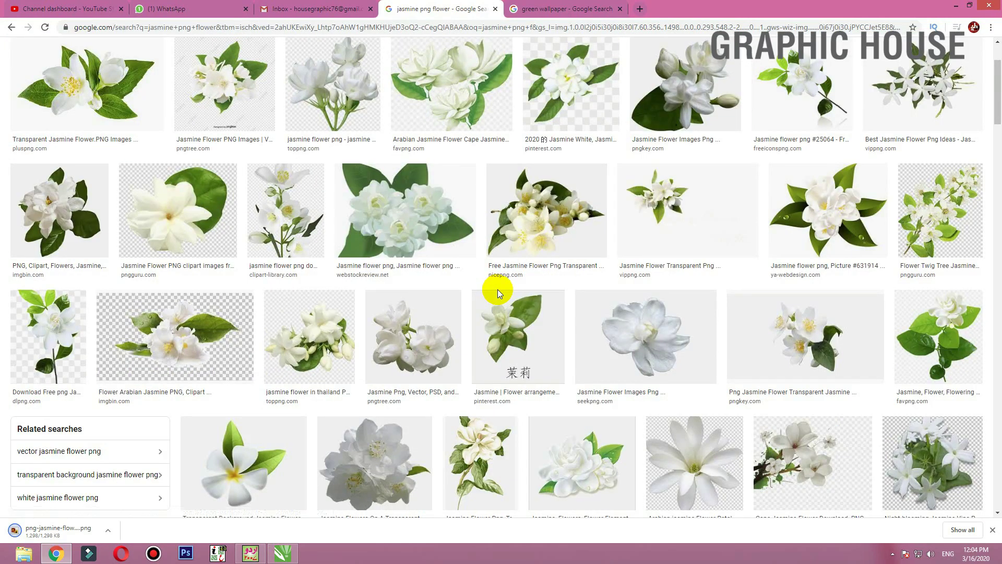
Step: Shorten the image search to "jasmine" and run it again
scroll(497, 290, "up", 2)
left_click(283, 58)
key("ctrl+BackSpace")
key("ctrl+BackSpace")
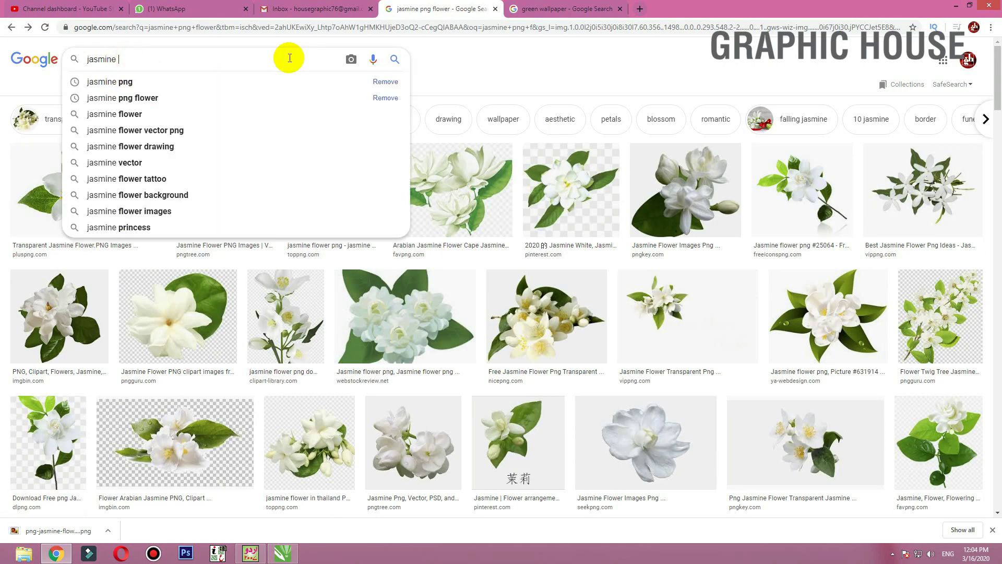
key("Return")
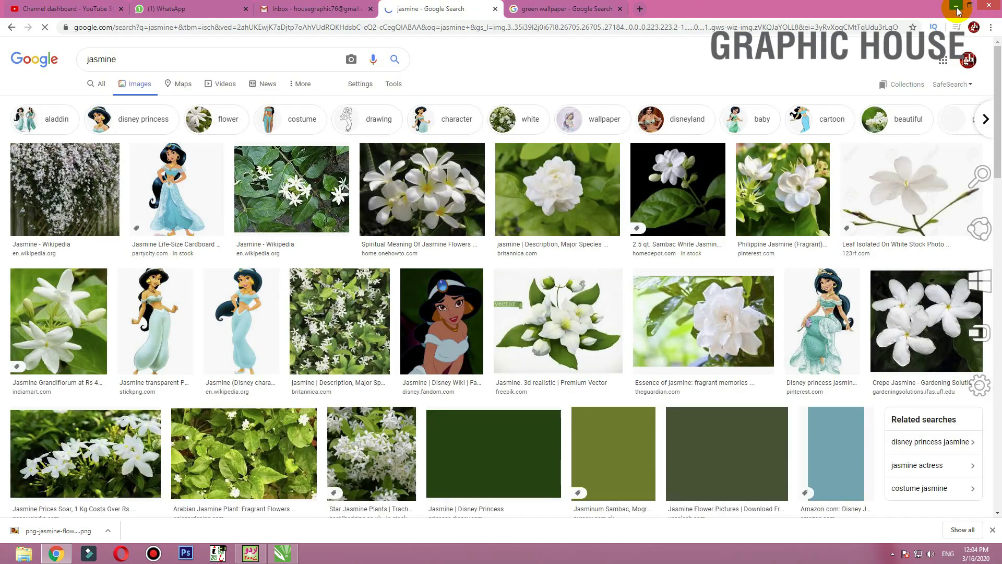
left_click(957, 7)
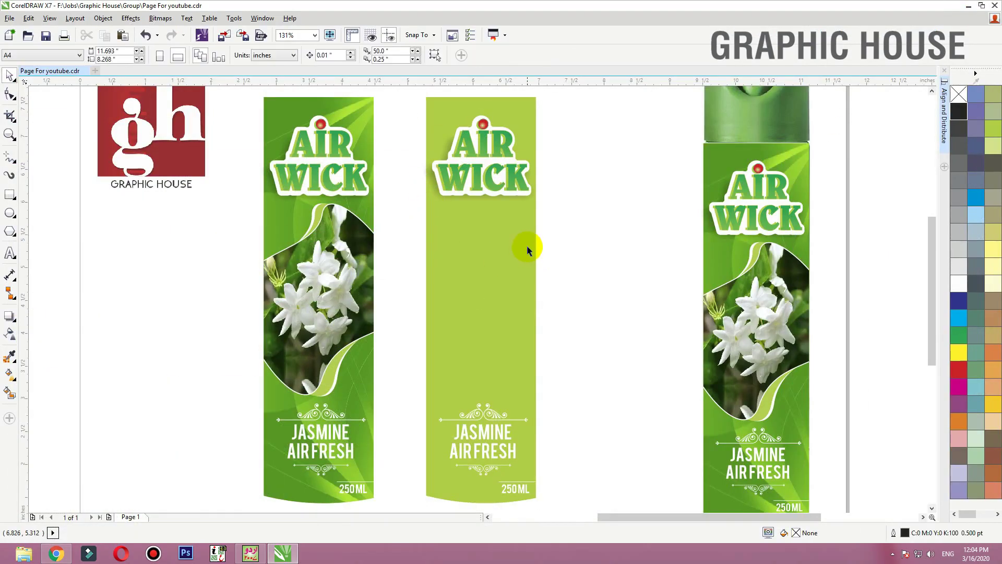
key("ctrl+i")
left_click(54, 76)
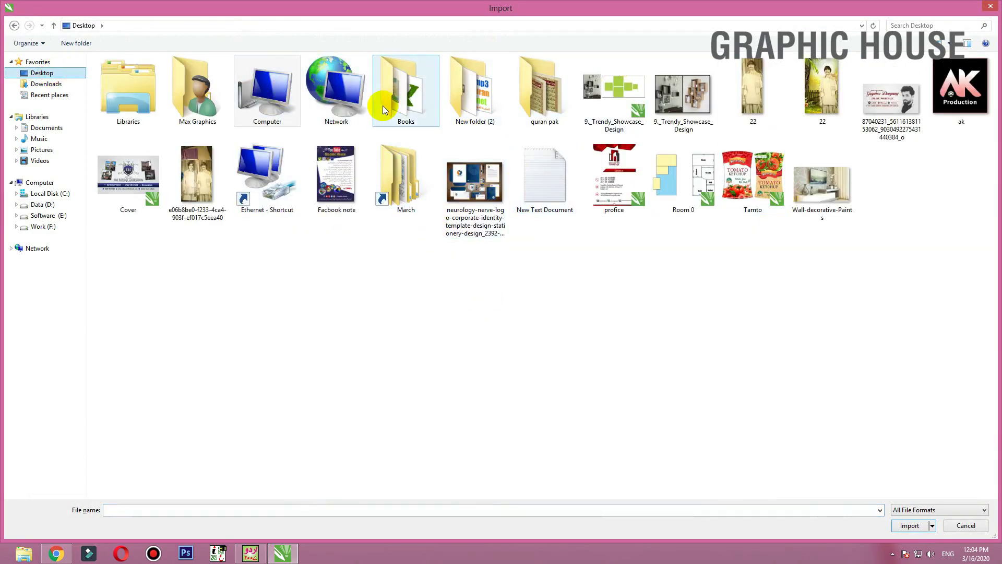
key("Escape")
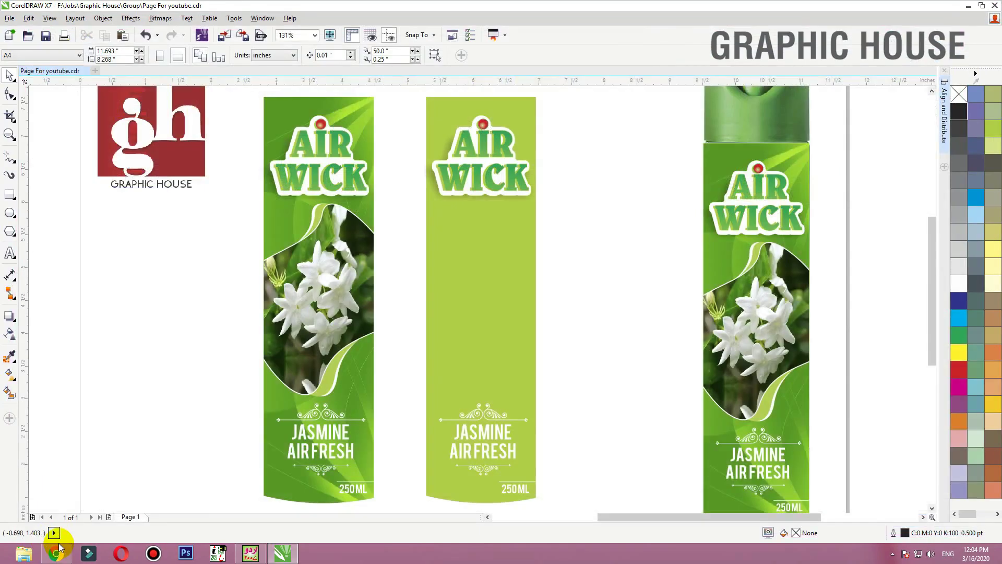
Step: Show the downloaded jasmine PNG in its folder from Chrome and bring it into the CorelDRAW page
left_click(56, 553)
left_click(109, 533)
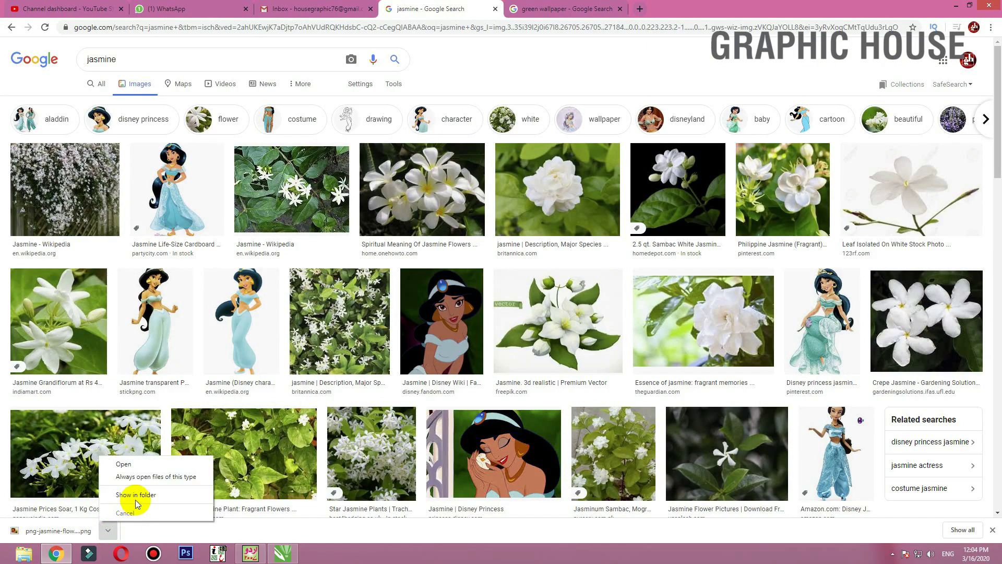
left_click(134, 501)
left_click_drag(699, 139, 136, 292)
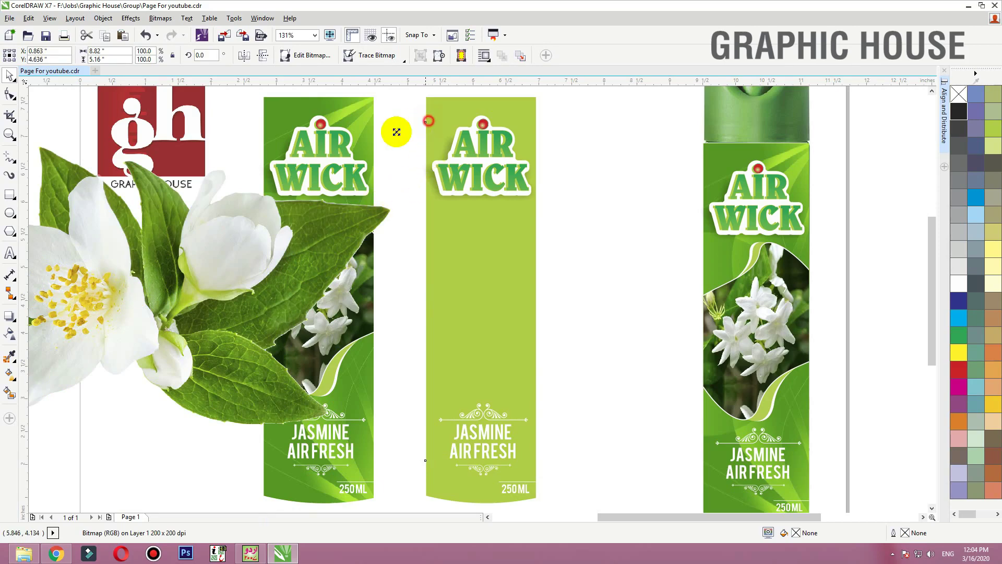
Step: Scale the imported jasmine image down to roughly the label's width and place it on the middle of the plain green label
left_click_drag(397, 132, 206, 246)
left_click_drag(162, 283, 509, 307)
left_click(586, 245)
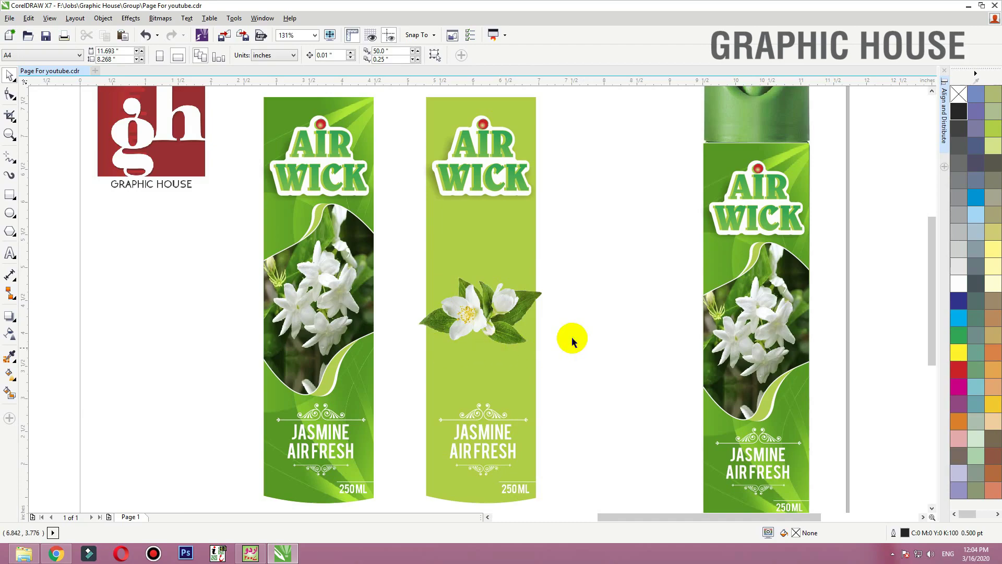
Step: Close the Books folder window, switch to Chrome and examine the Freepik jasmine on greenery photo with its related images
left_click(23, 554)
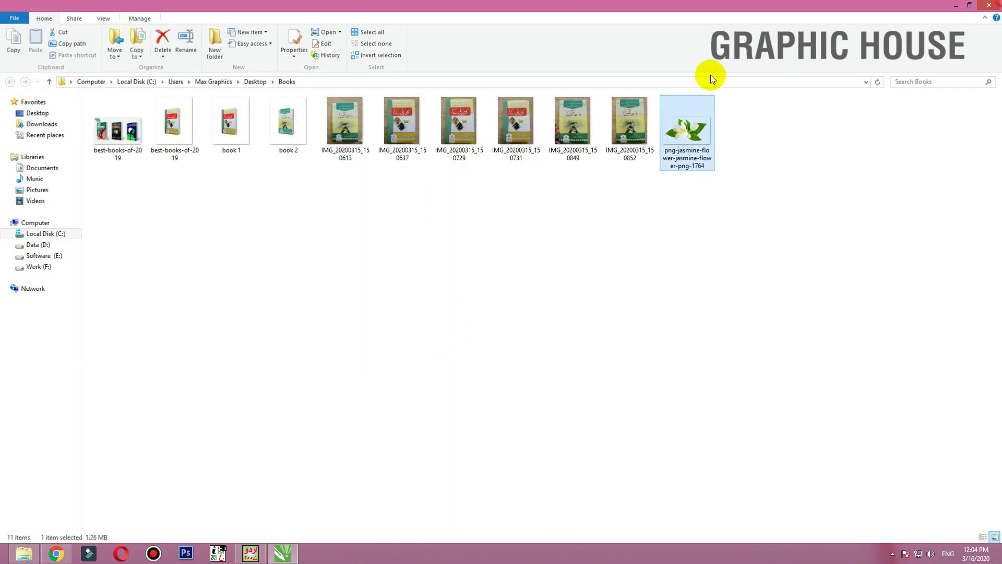
left_click(989, 5)
left_click(65, 552)
scroll(464, 287, "down", 9)
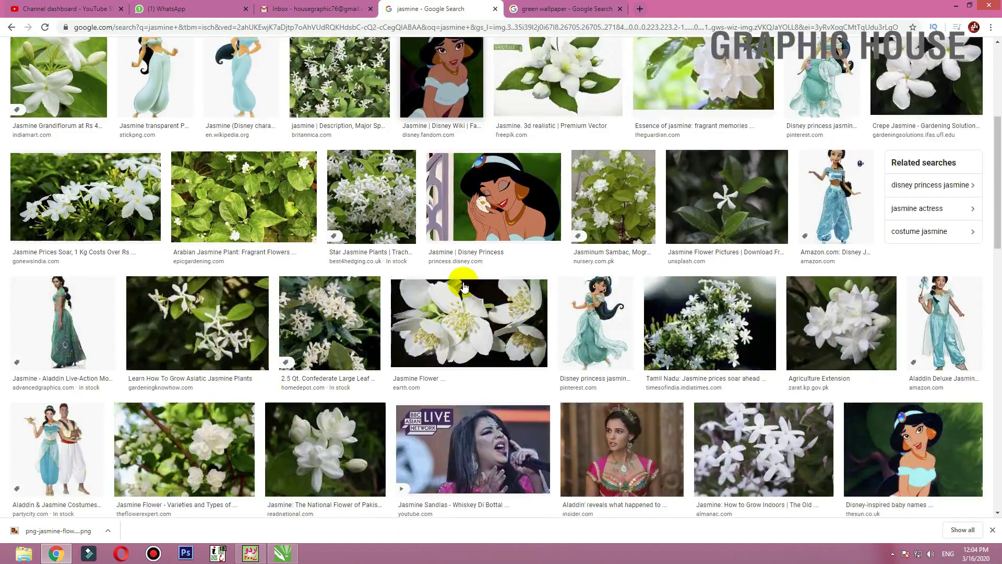
scroll(464, 287, "down", 4)
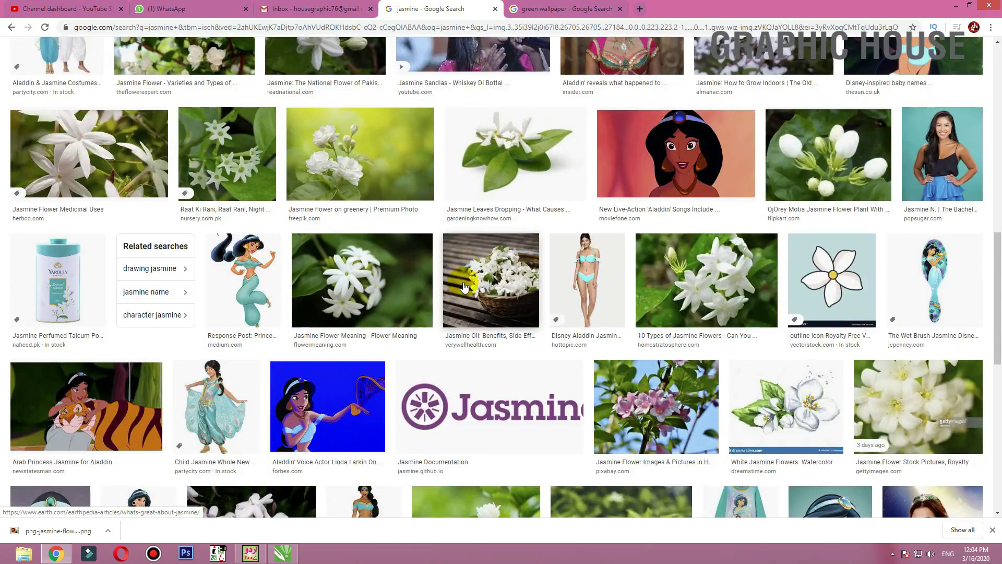
left_click(332, 154)
scroll(773, 126, "down", 8)
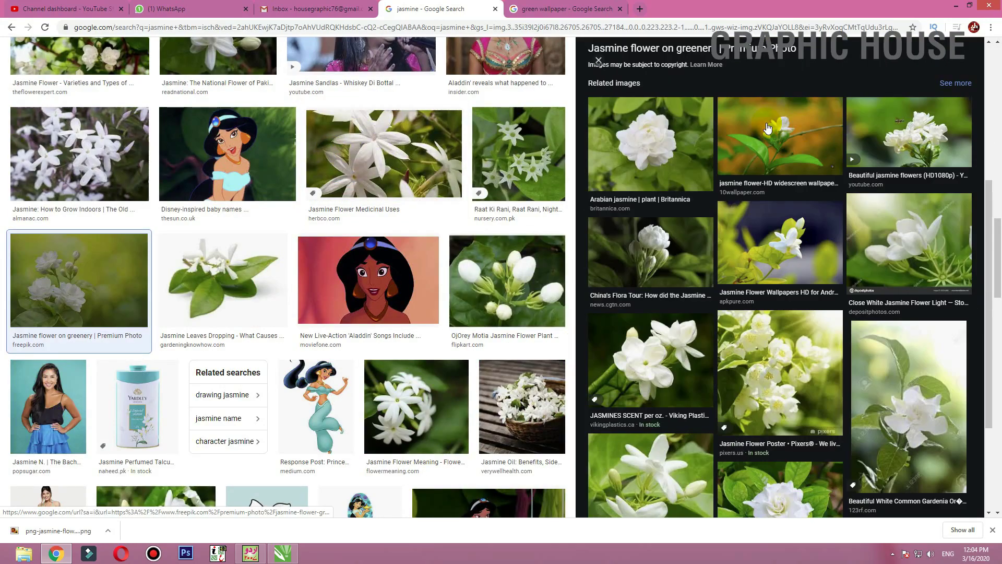
scroll(538, 263, "down", 10)
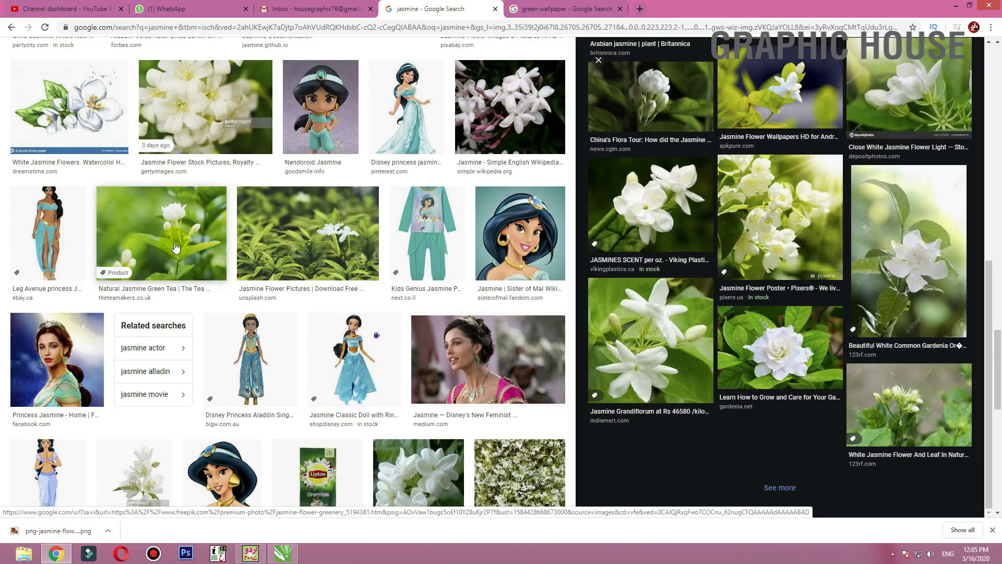
Step: Examine the jasmine image results, including the star jasmine photo from Australian Plants Online and its related images
scroll(175, 246, "down", 7)
scroll(175, 245, "down", 5)
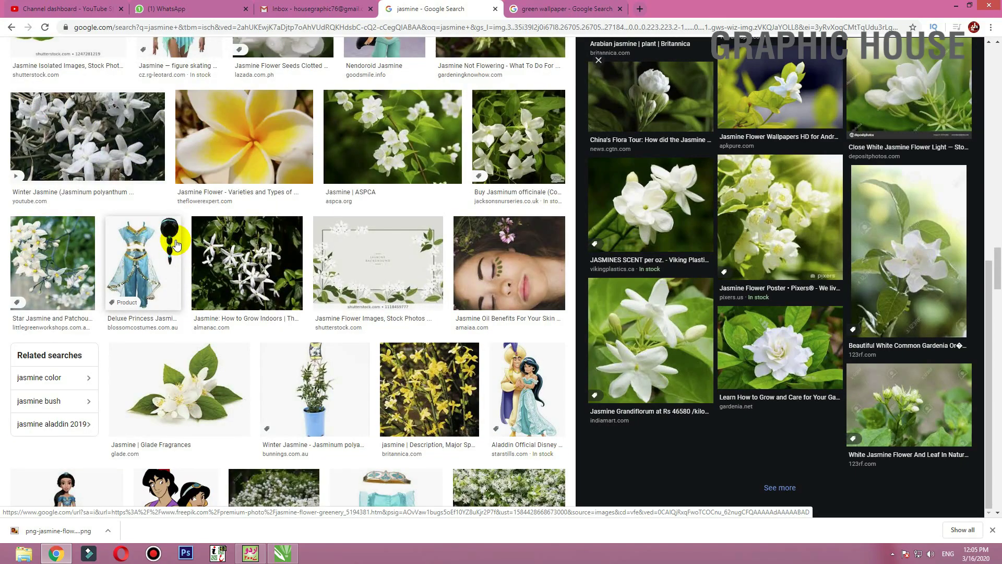
scroll(175, 244, "down", 7)
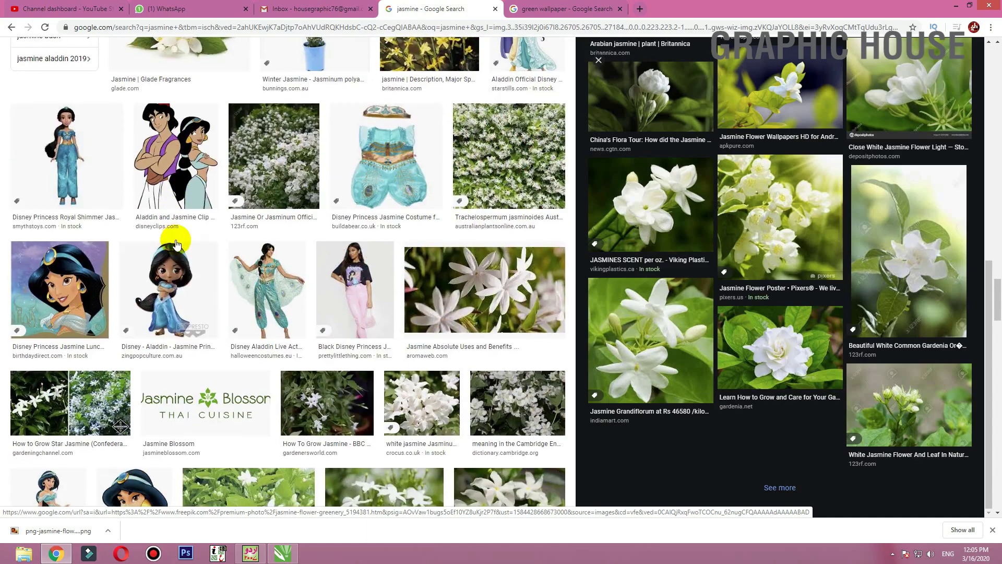
scroll(175, 243, "down", 7)
scroll(175, 243, "up", 7)
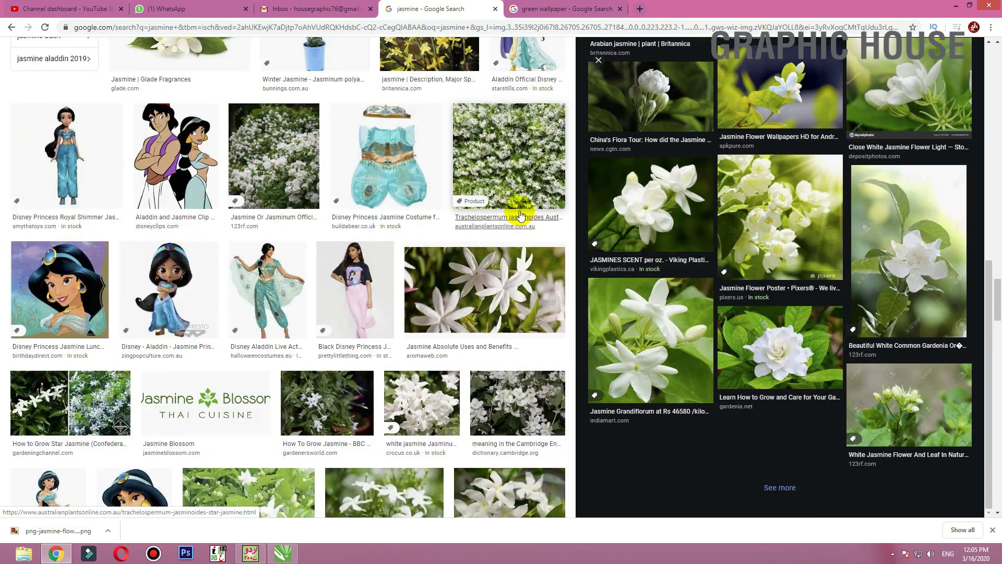
left_click(512, 162)
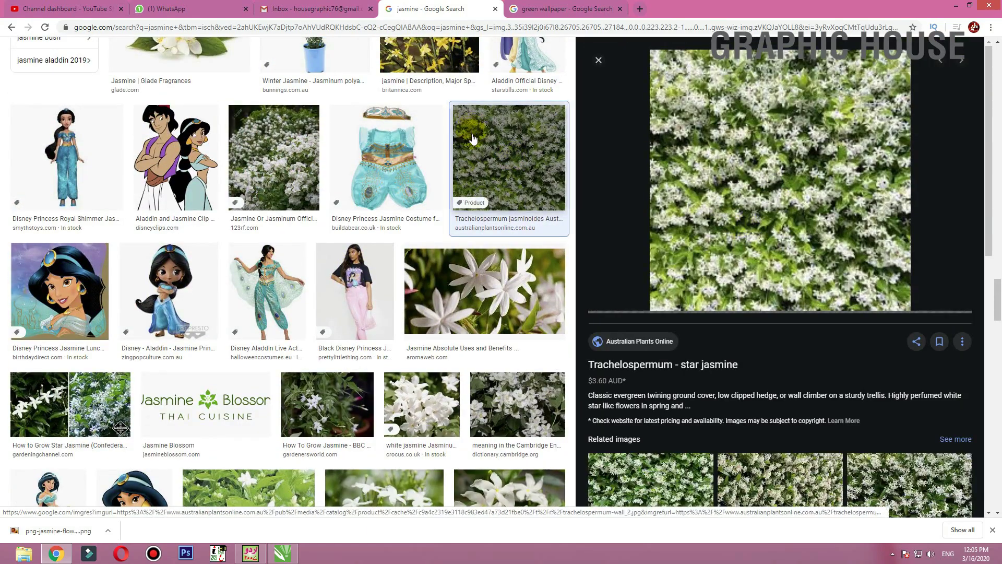
scroll(789, 153, "down", 2)
scroll(790, 154, "down", 6)
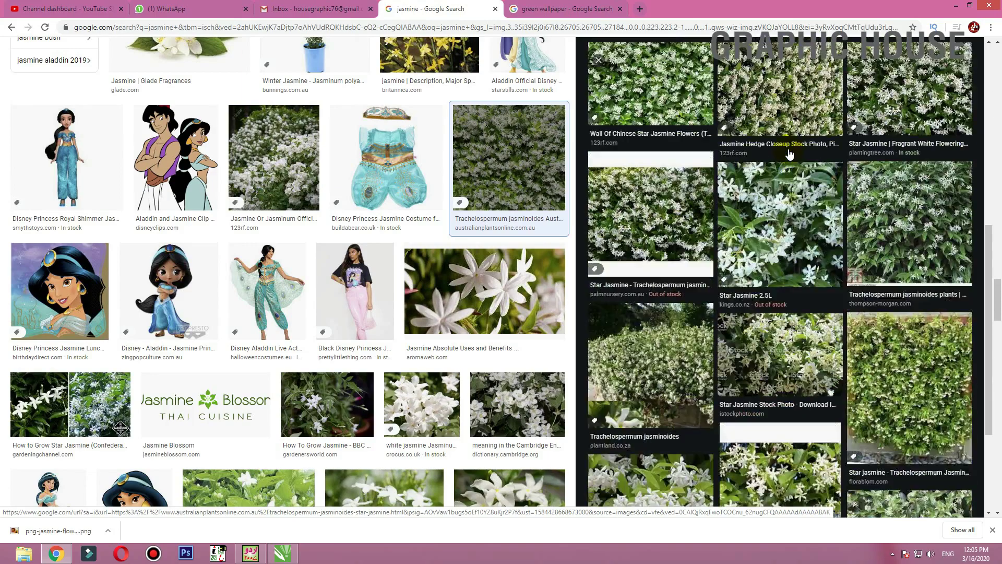
left_click(506, 172)
scroll(506, 172, "down", 1)
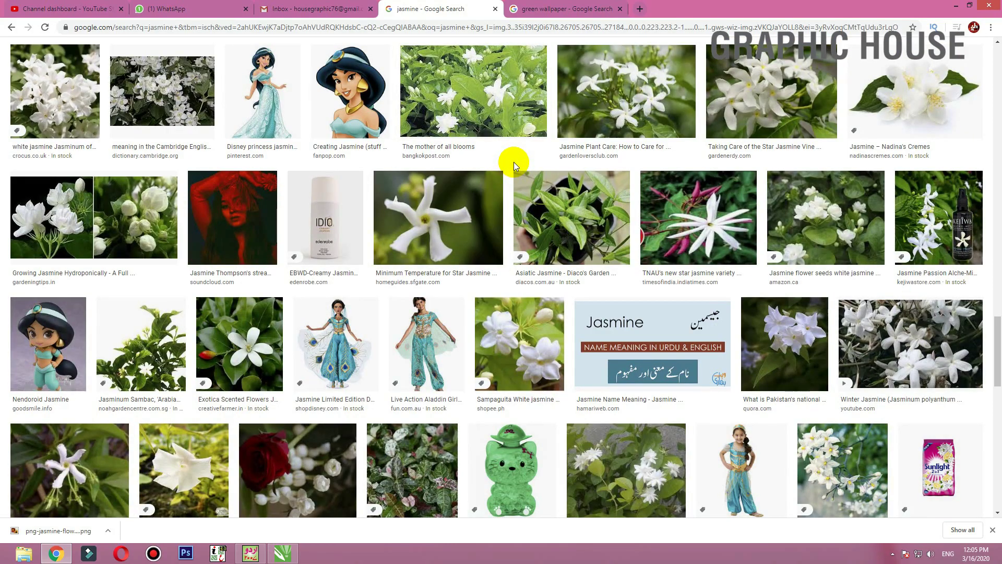
scroll(514, 162, "down", 5)
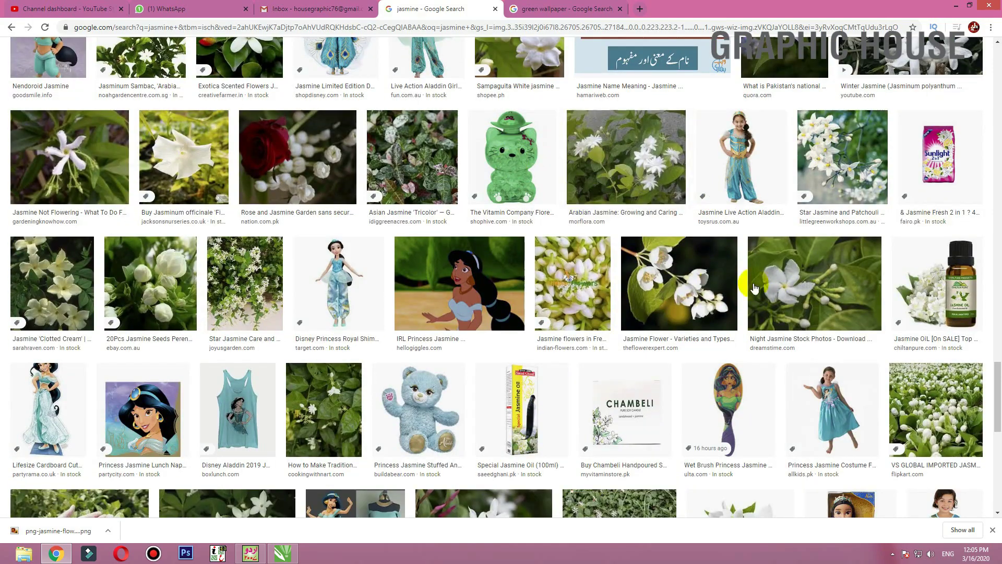
left_click_drag(994, 397, 995, 57)
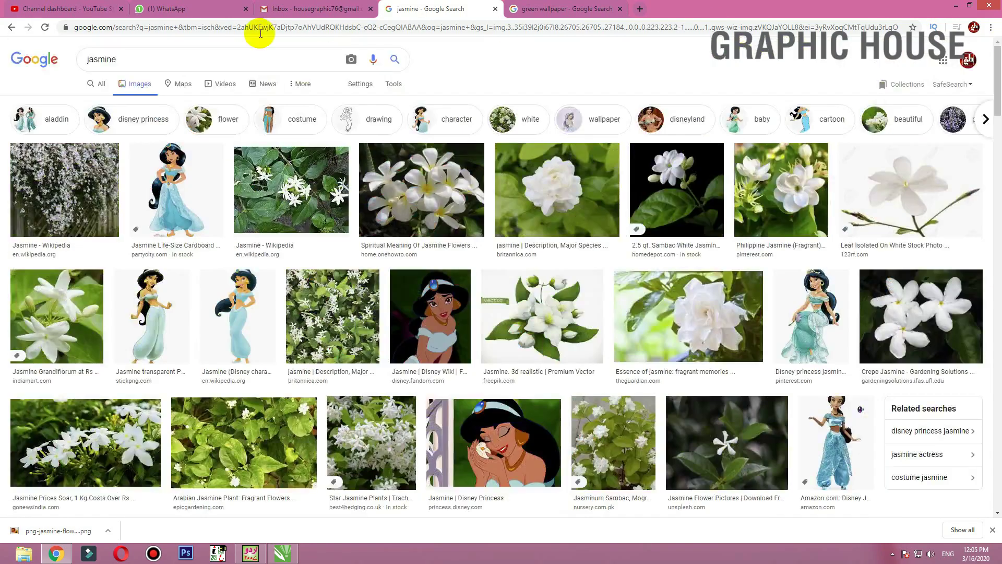
Step: Browse the green wallpaper results for a label background, including the Jakpost.travel bright green wallpaper and its related images
left_click(554, 4)
scroll(514, 275, "down", 5)
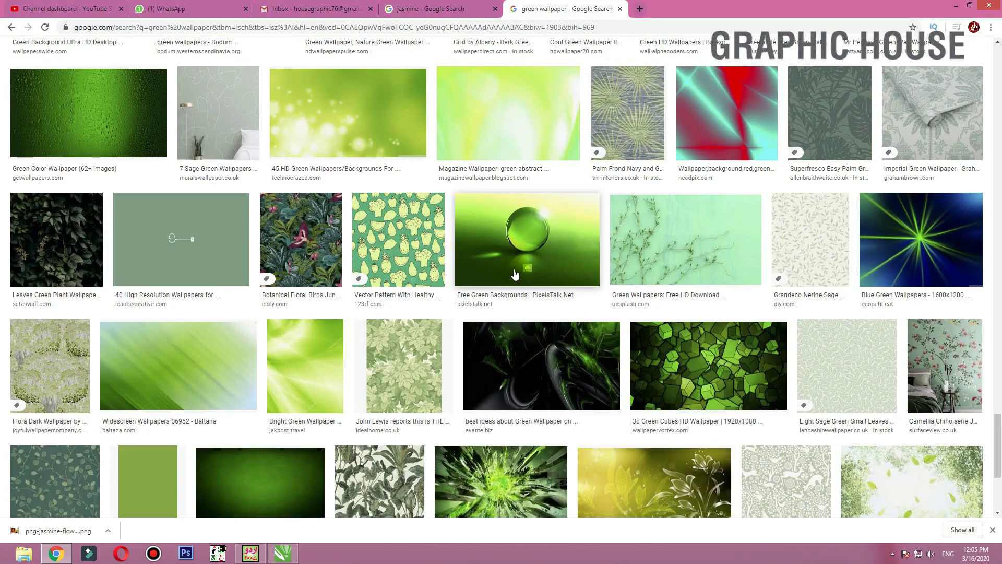
scroll(515, 274, "down", 4)
left_click(298, 123)
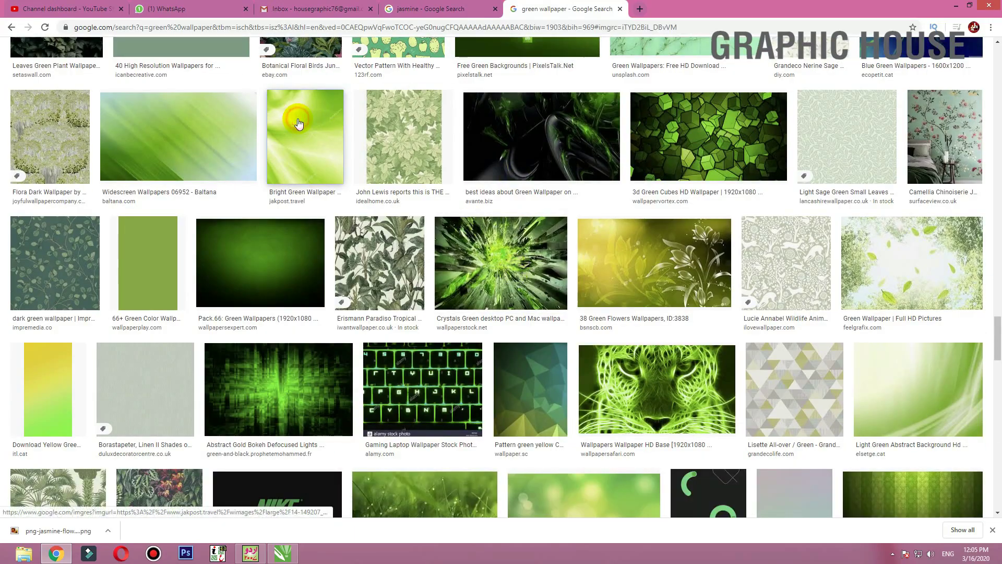
scroll(717, 193, "down", 5)
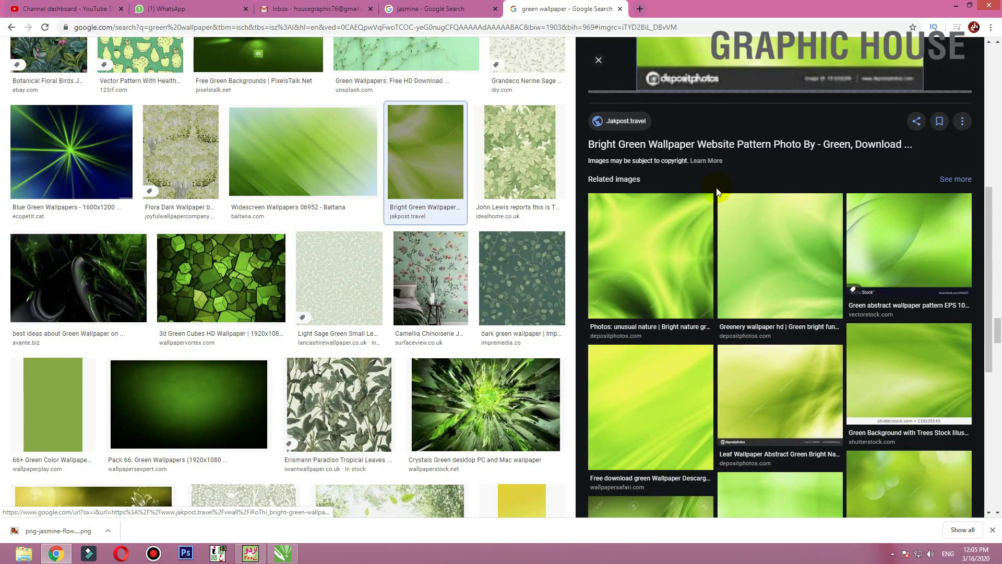
scroll(717, 193, "down", 5)
scroll(313, 284, "down", 5)
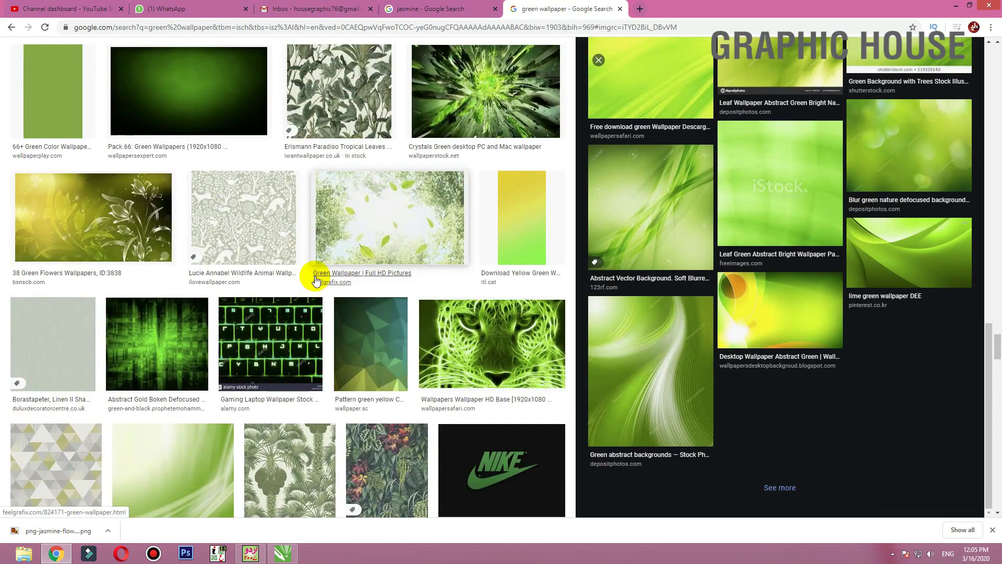
scroll(316, 280, "down", 5)
scroll(316, 280, "down", 6)
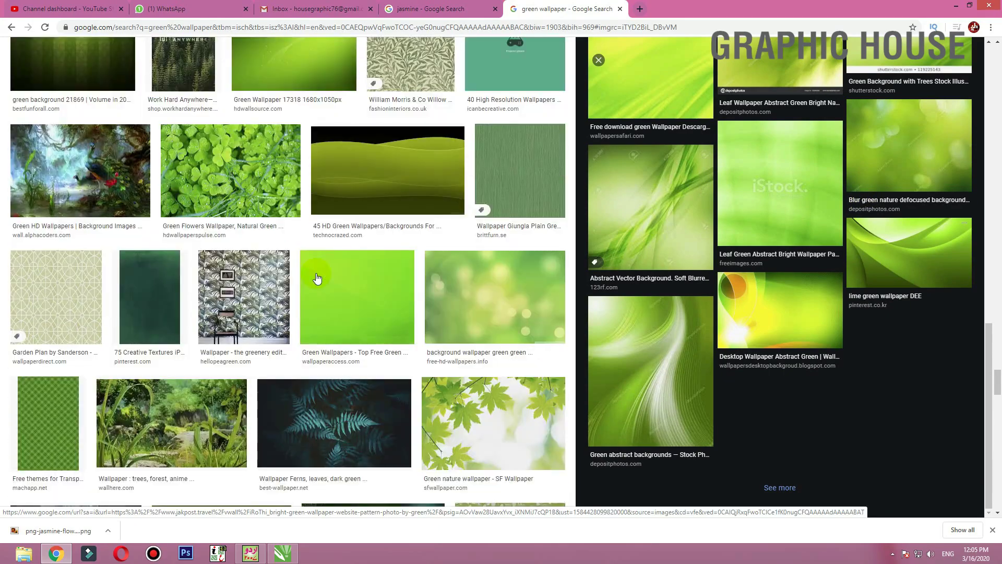
scroll(317, 278, "down", 10)
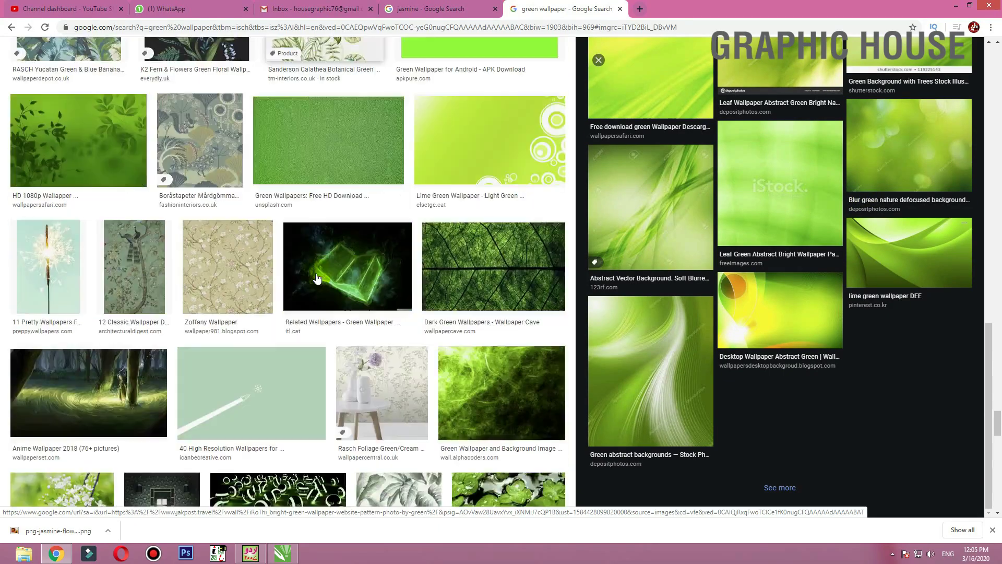
scroll(316, 277, "down", 15)
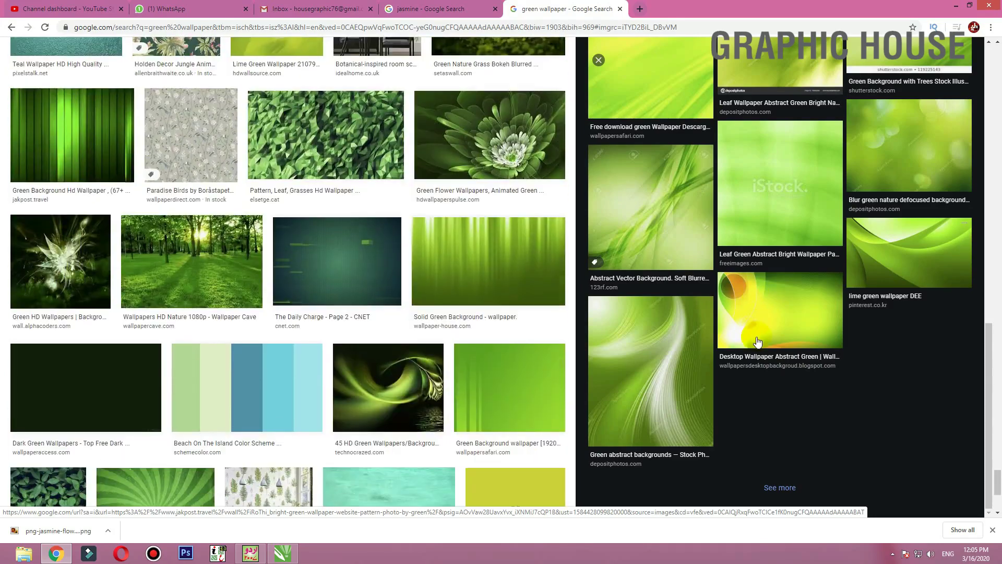
scroll(457, 271, "down", 10)
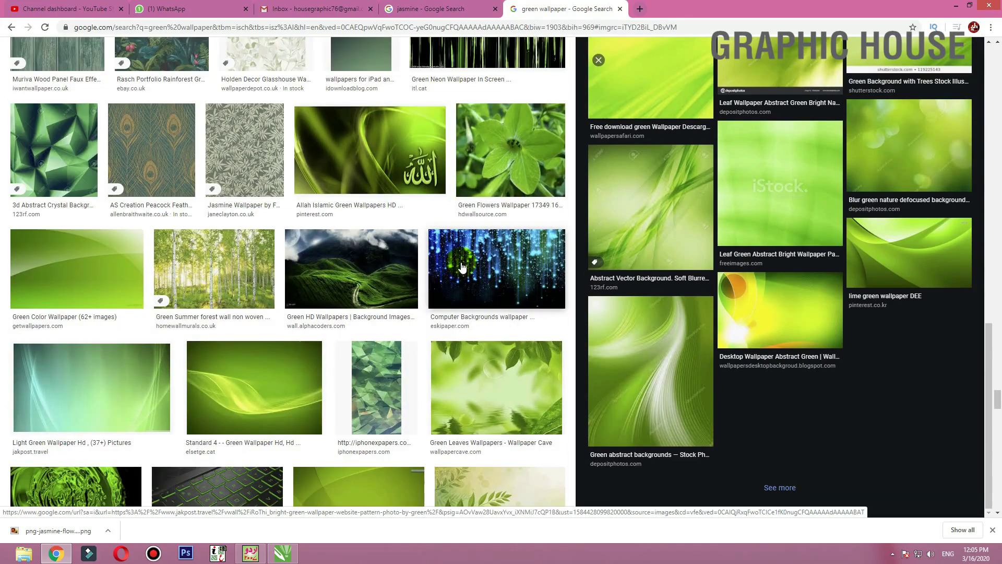
Step: Follow related images from the Wallpaper Cave green leaves wallpaper to Zootah's "Refreshing green leaves background vector 03"
left_click(506, 393)
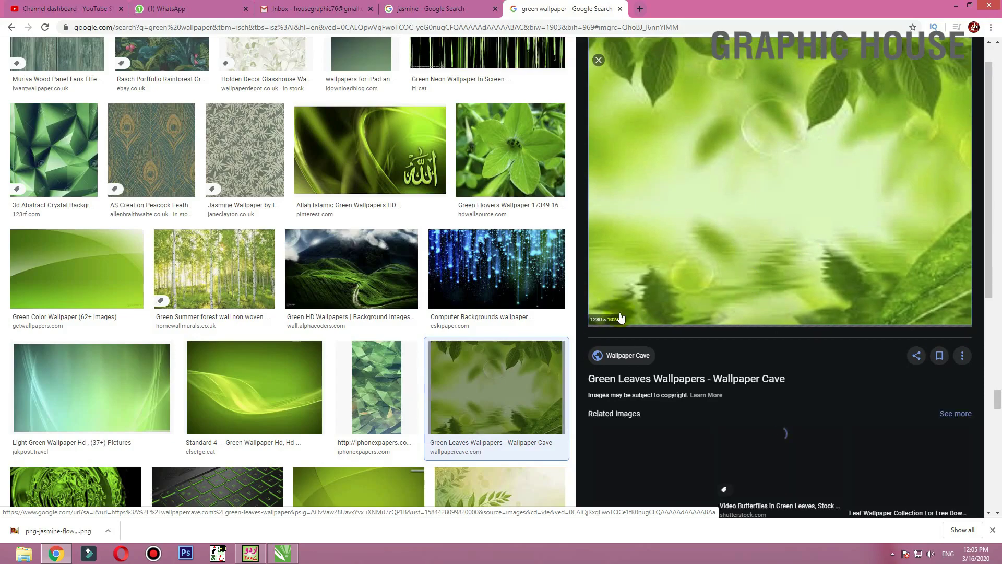
scroll(507, 358, "down", 10)
scroll(760, 424, "down", 5)
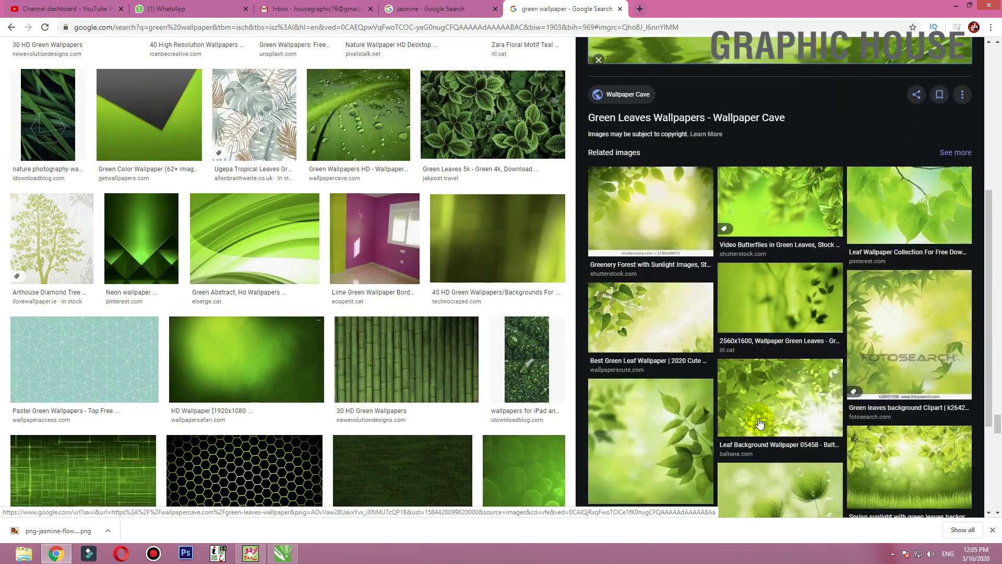
left_click(665, 198)
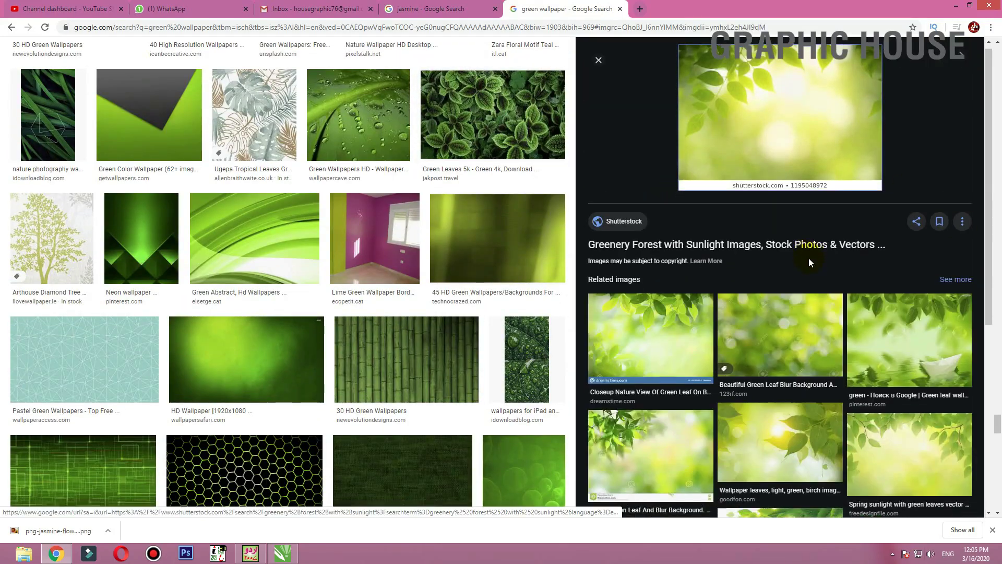
scroll(809, 261, "down", 5)
left_click(804, 233)
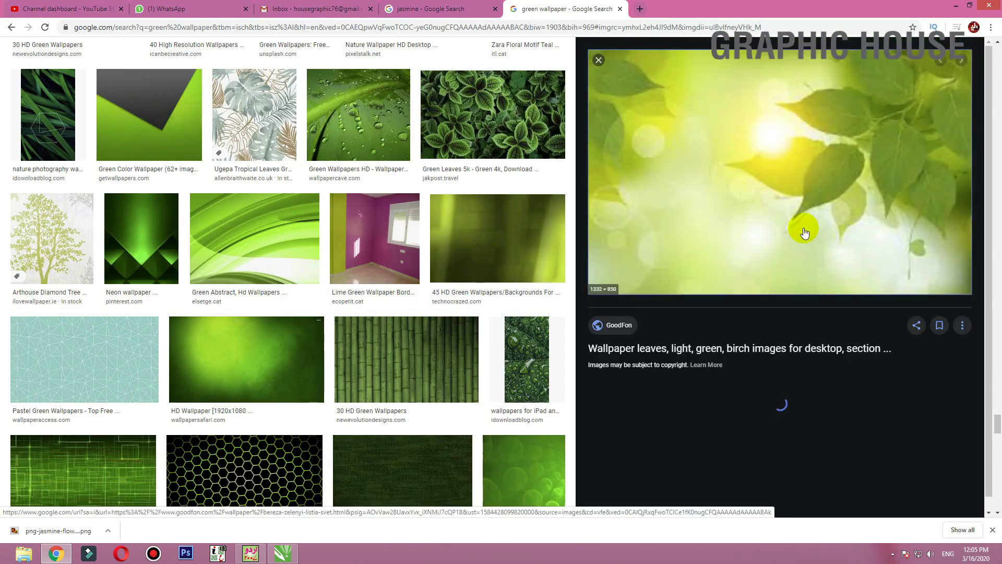
scroll(798, 253, "down", 6)
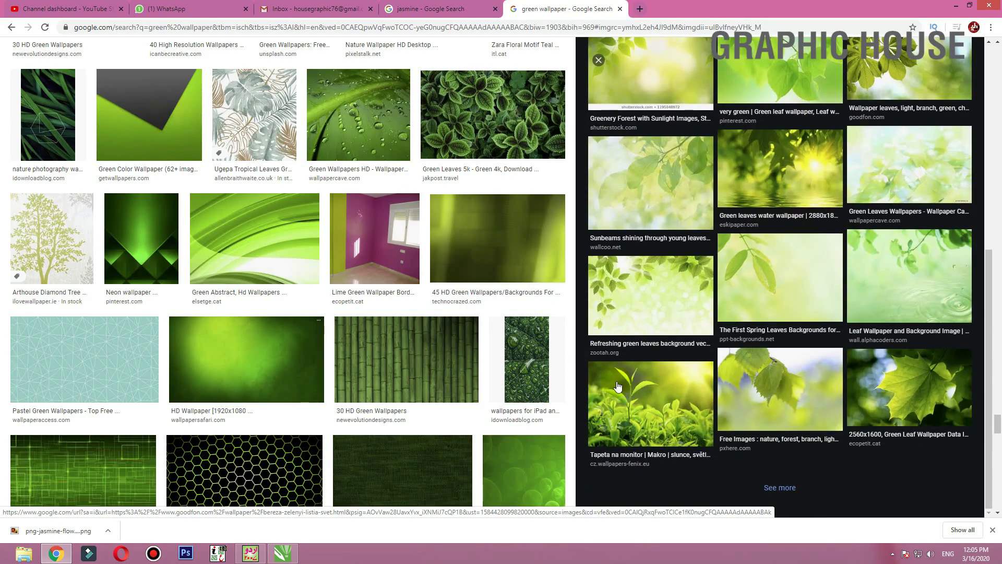
left_click(659, 292)
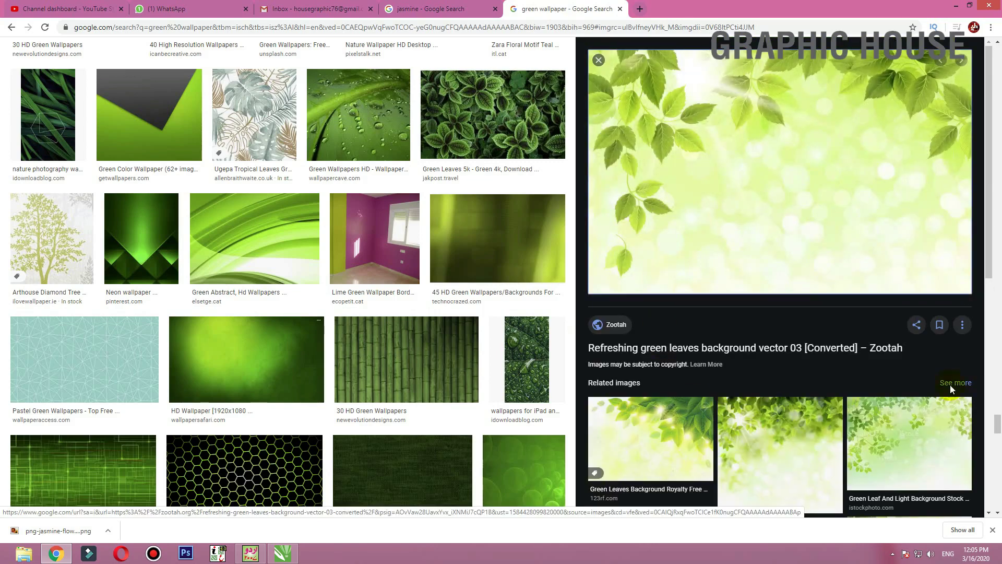
Step: Copy the Zootah green leaves image, switch to CorelDRAW and paste it onto the page
right_click(757, 112)
left_click(802, 221)
key("alt+Tab")
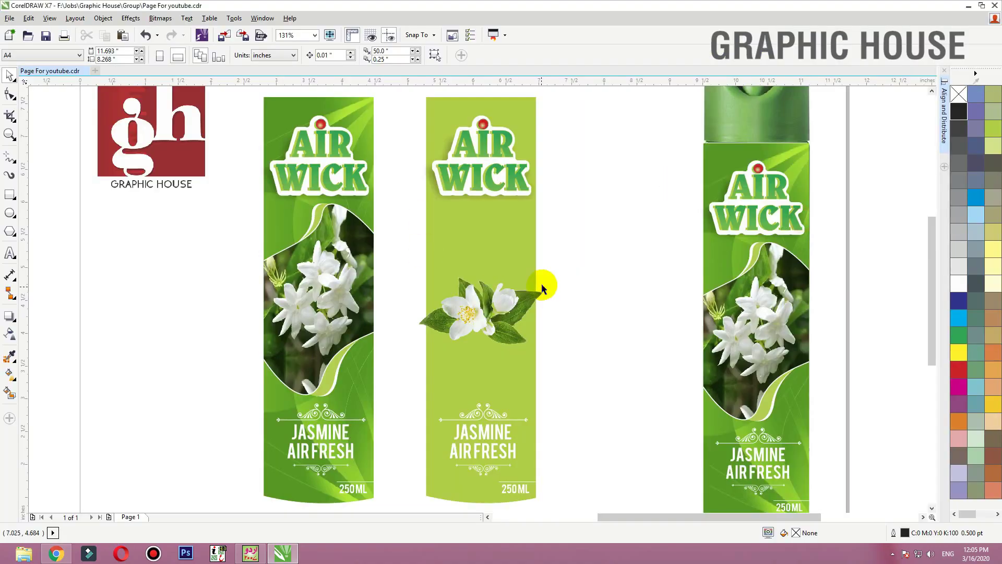
key("ctrl+v")
Step: Scale the pasted leaves image down to about 6.16 × 3.92 in and move it over the upper part of the labels
key("shift+F2")
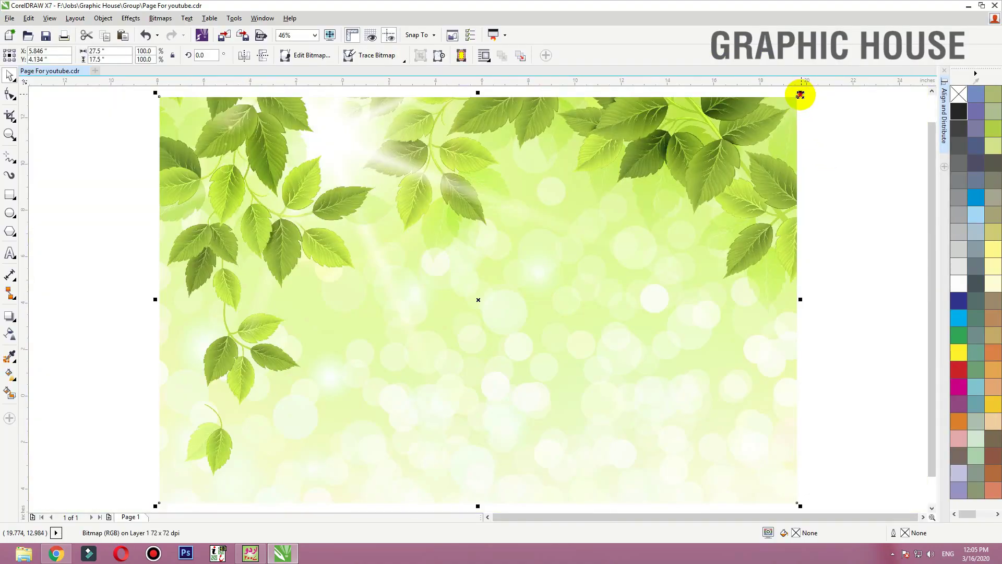
left_click_drag(800, 94, 554, 252)
left_click_drag(503, 295, 517, 243)
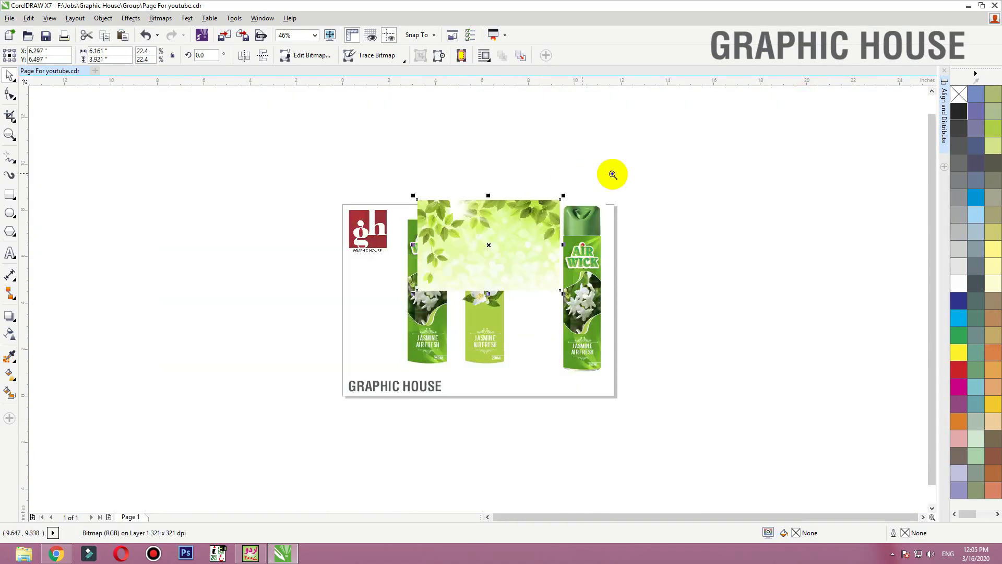
Step: PowerClip the green leaves image inside the plain green label shape
left_click_drag(613, 174, 365, 309)
right_click(499, 225)
left_click(544, 161)
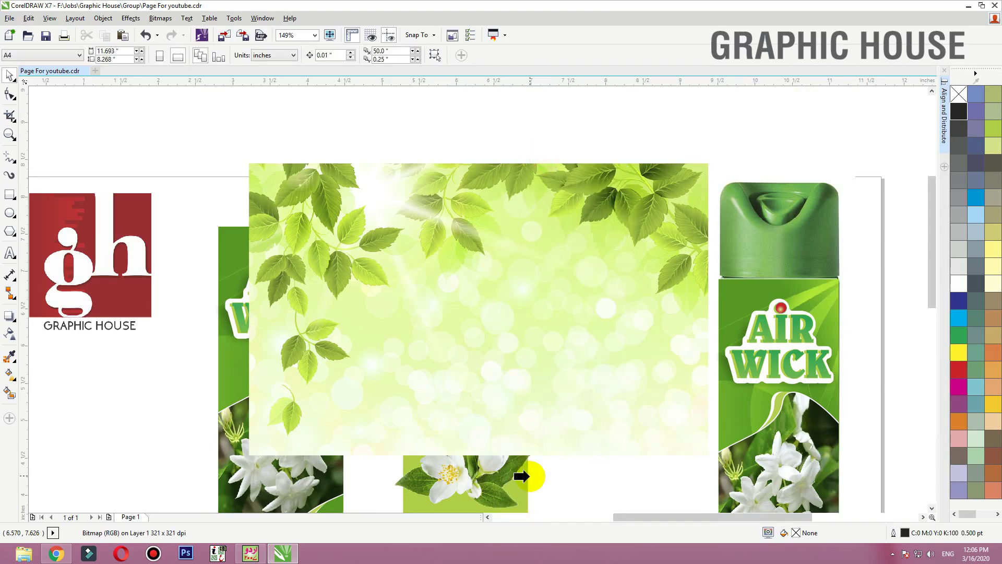
left_click(527, 477)
left_click(529, 296)
scroll(528, 297, "down", 3)
left_click(549, 264)
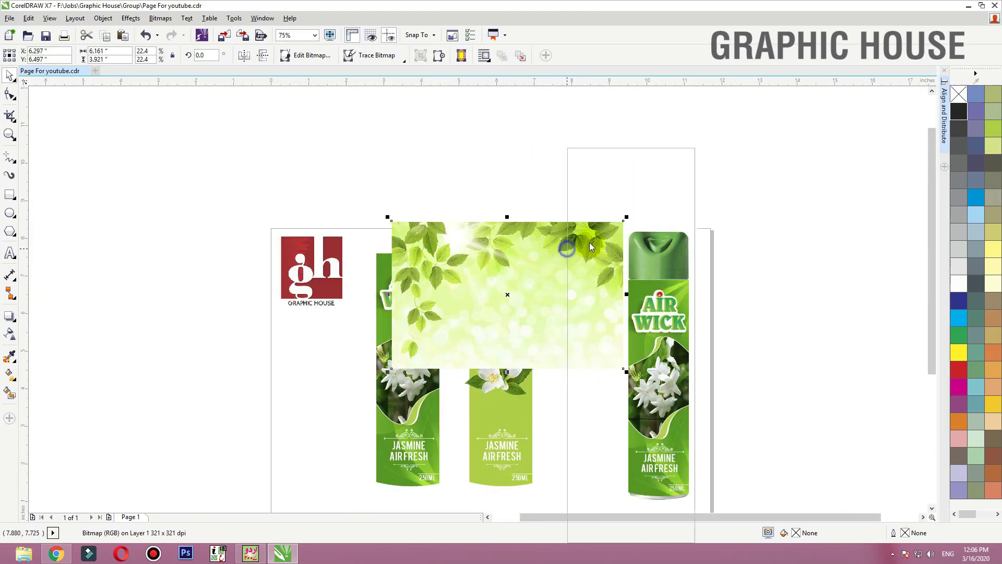
right_click(569, 149)
left_click(619, 156)
left_click(521, 422)
Step: Edit the label's PowerClip contents, scaling the leaves image to about 3.94 × 2.51 in and positioning it across the label's upper part
left_click(526, 324, "ctrl")
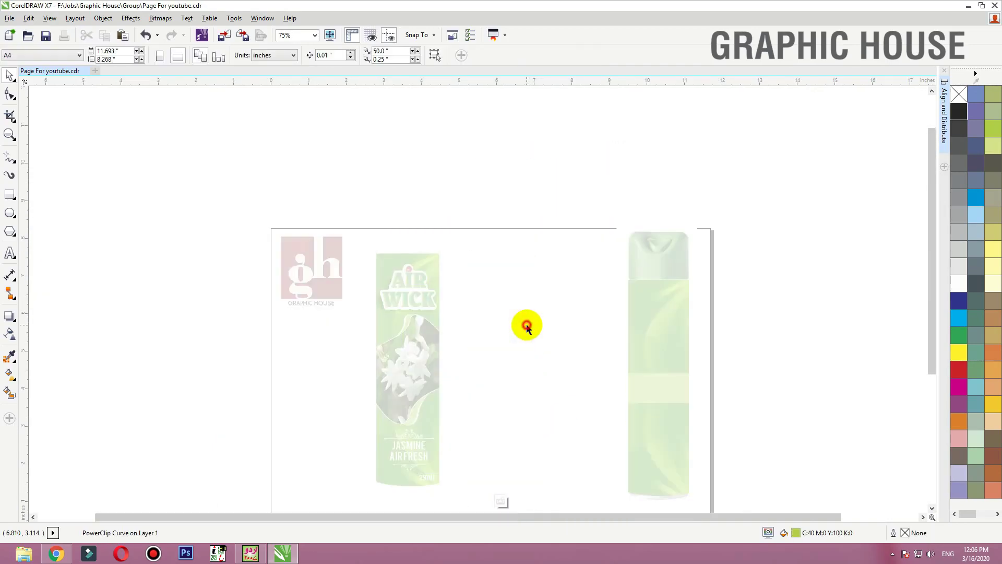
scroll(497, 247, "up", 3)
left_click_drag(497, 247, 528, 244)
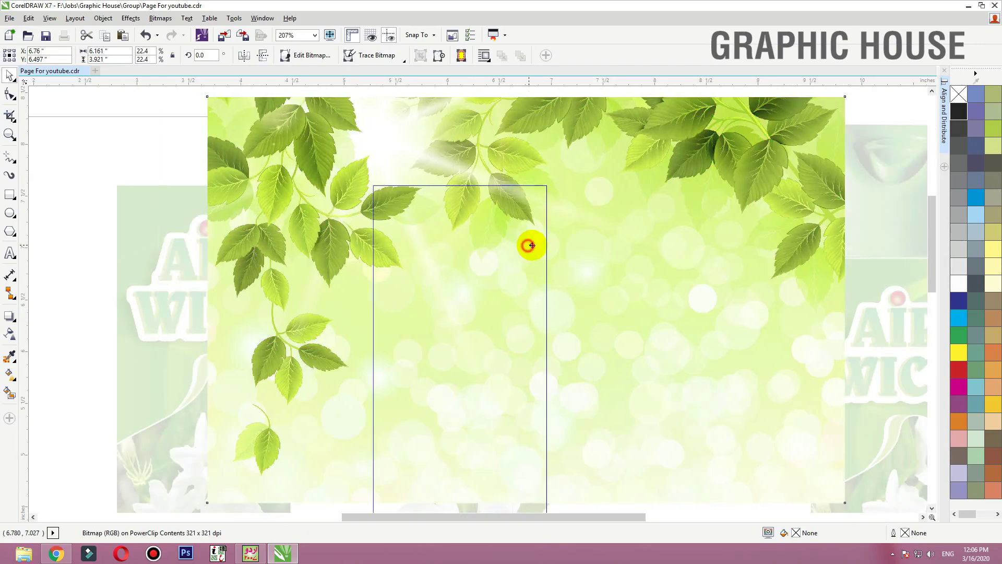
left_click_drag(851, 94, 737, 129)
left_click_drag(656, 224, 587, 191)
left_click(728, 160, "ctrl")
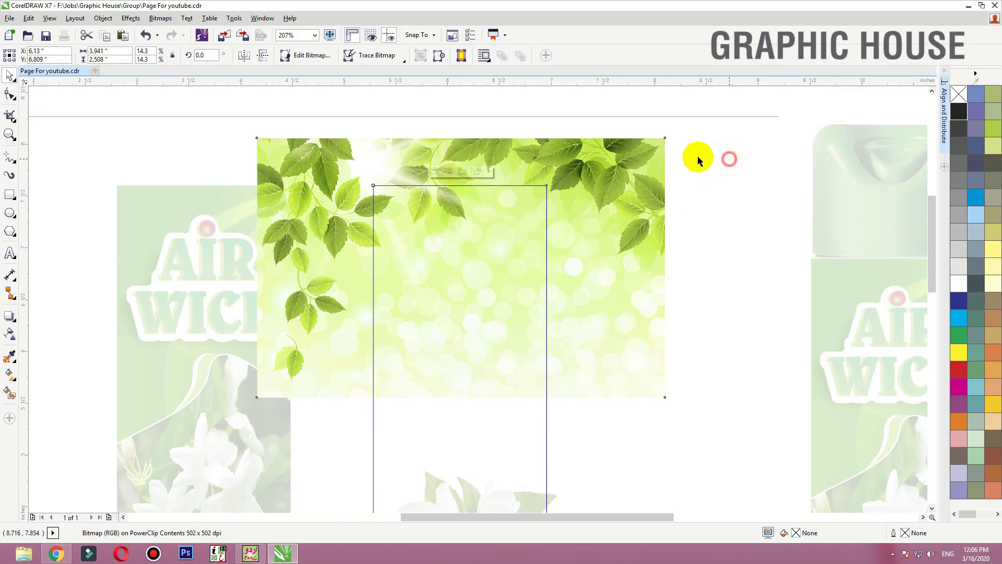
Step: Stretch the clipped leaves image downward to a height of about 4.36 in, keeping its width
key("shift+F2")
left_click(522, 114, "ctrl")
left_click(526, 134)
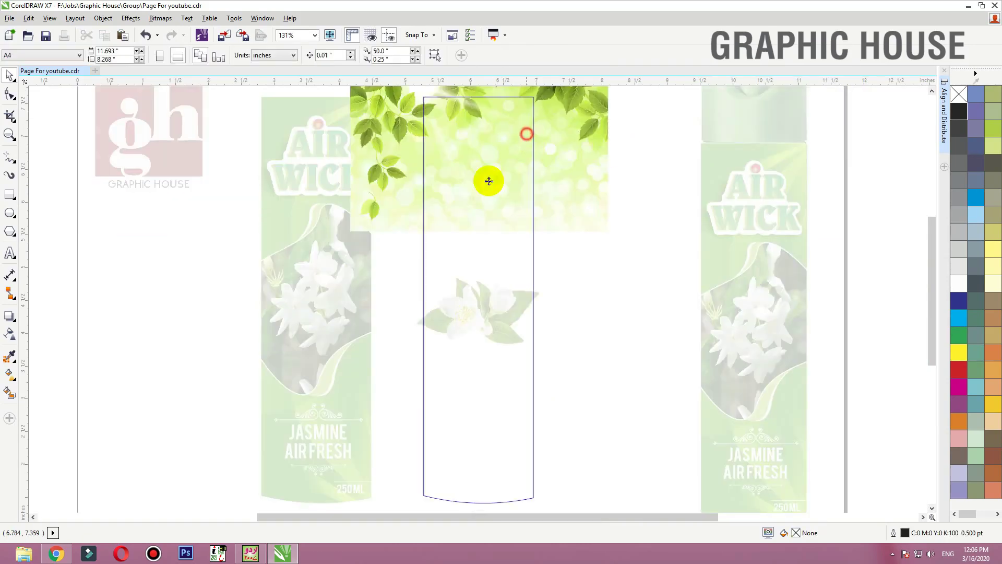
left_click_drag(479, 235, 497, 314)
Step: Mirror a copy of the leaves image downward to cover the label's lower half, and finish editing the PowerClip
scroll(496, 312, "down", 3)
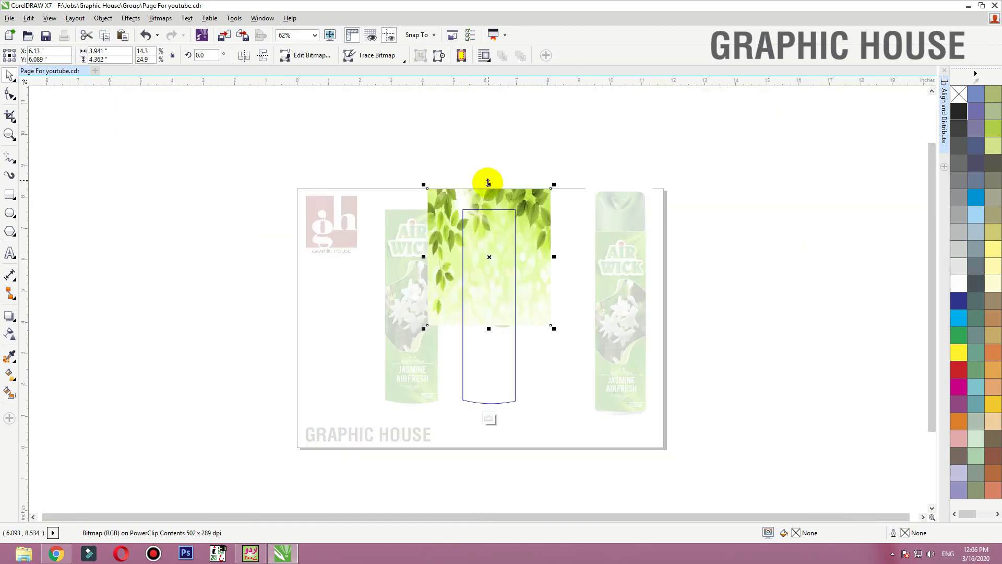
left_click_drag(488, 182, 524, 362)
right_click(500, 380)
left_click(566, 367, "ctrl")
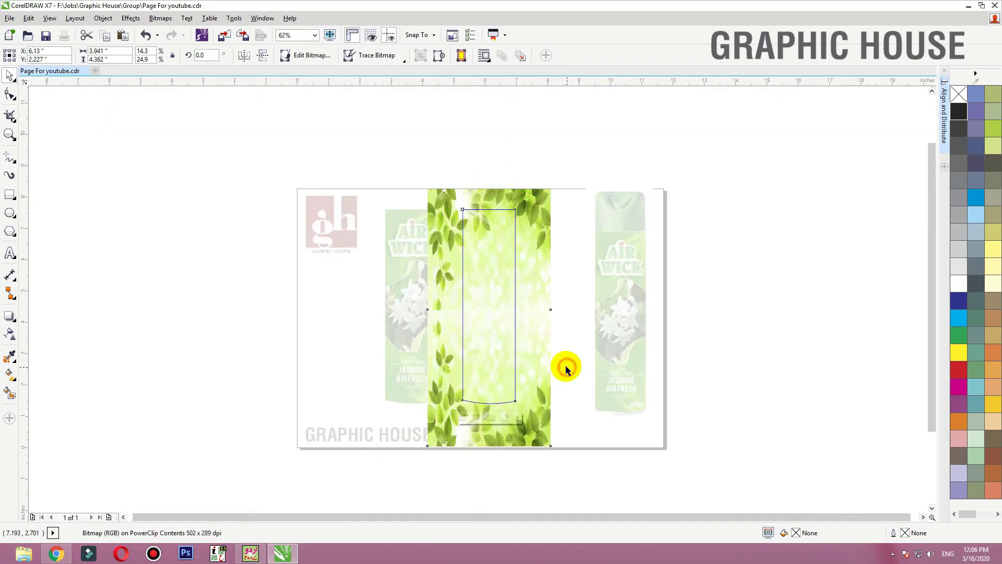
left_click(566, 367, "ctrl")
scroll(544, 351, "up", 3)
left_click(610, 311)
Step: Nudge the jasmine flower image slightly toward the label's left edge and scale it down to about 2.00 × 1.17 in
left_click(502, 316)
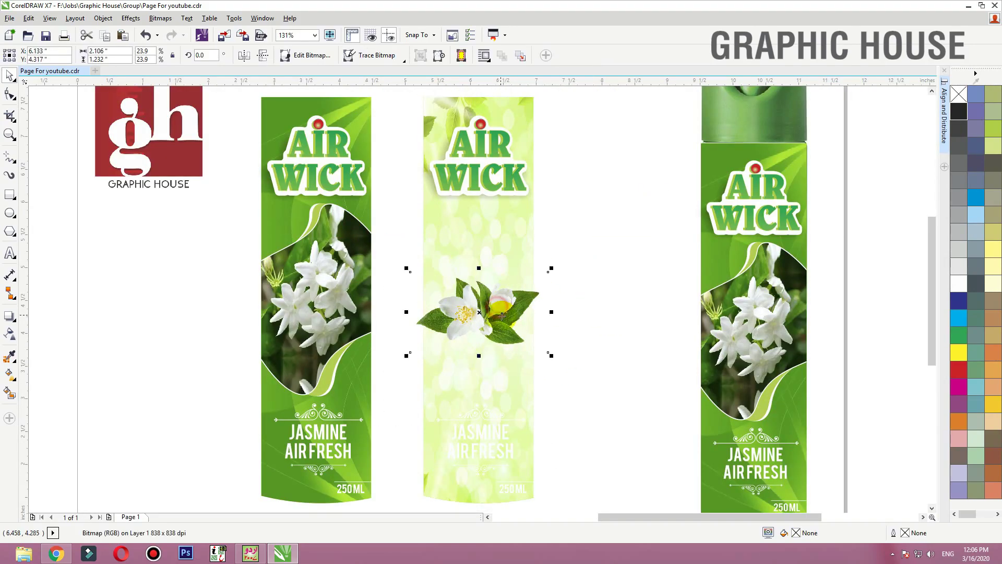
left_click_drag(500, 317, 496, 317)
left_click(546, 268)
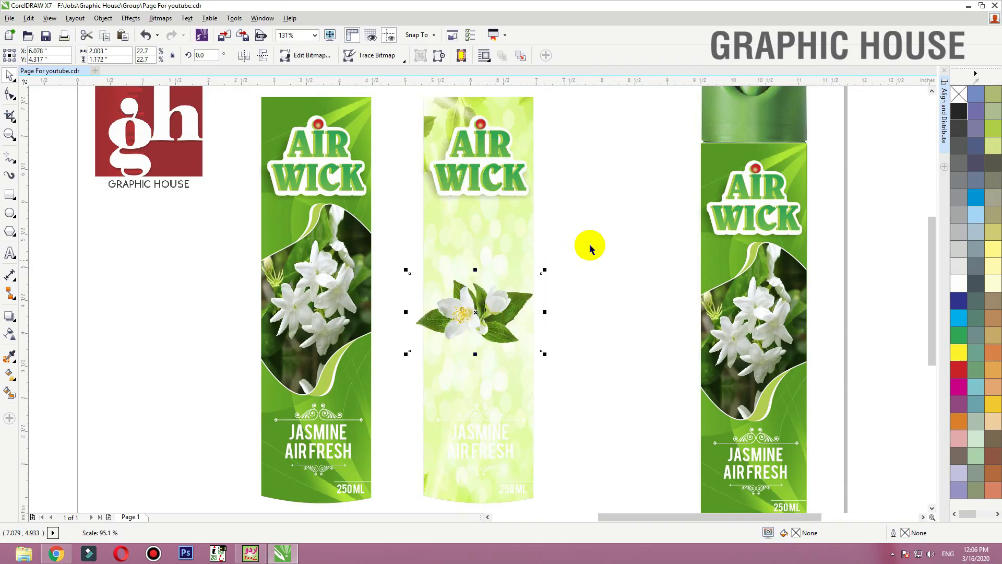
Step: Recolor the second label's JASMINE AIR FRESH text, its ornaments and the 250 ML text black
left_click(589, 242)
left_click(476, 192)
left_click_drag(614, 236, 426, 97)
left_click(493, 249)
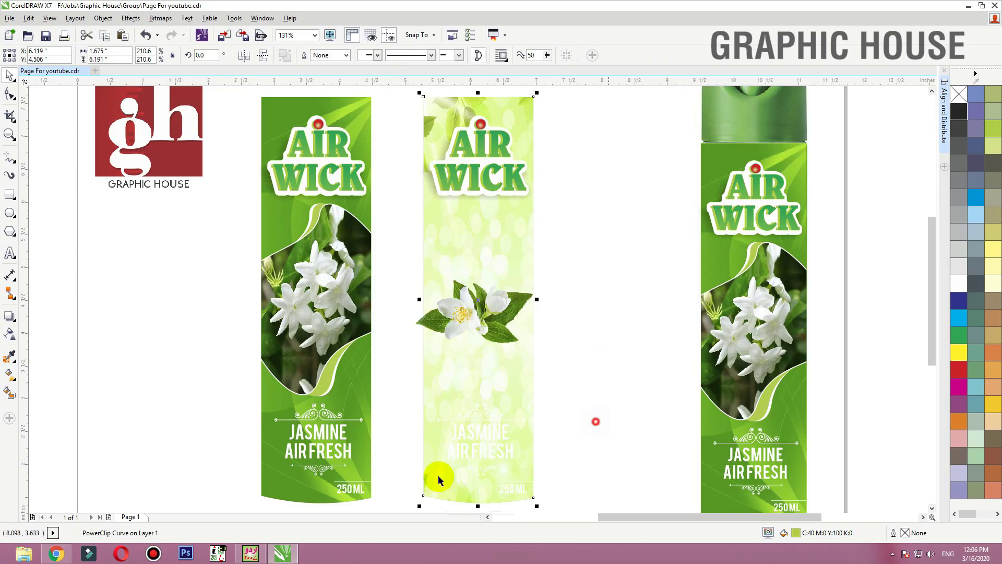
left_click_drag(439, 476, 427, 478)
left_click_drag(635, 335, 384, 551)
left_click(963, 118)
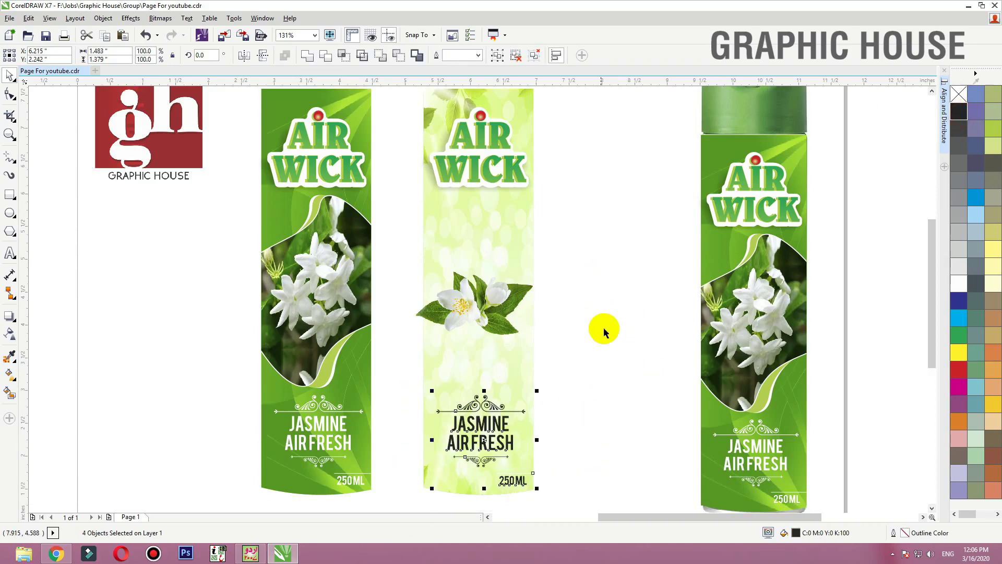
left_click(598, 330)
left_click_drag(482, 344, 370, 439)
key("F7")
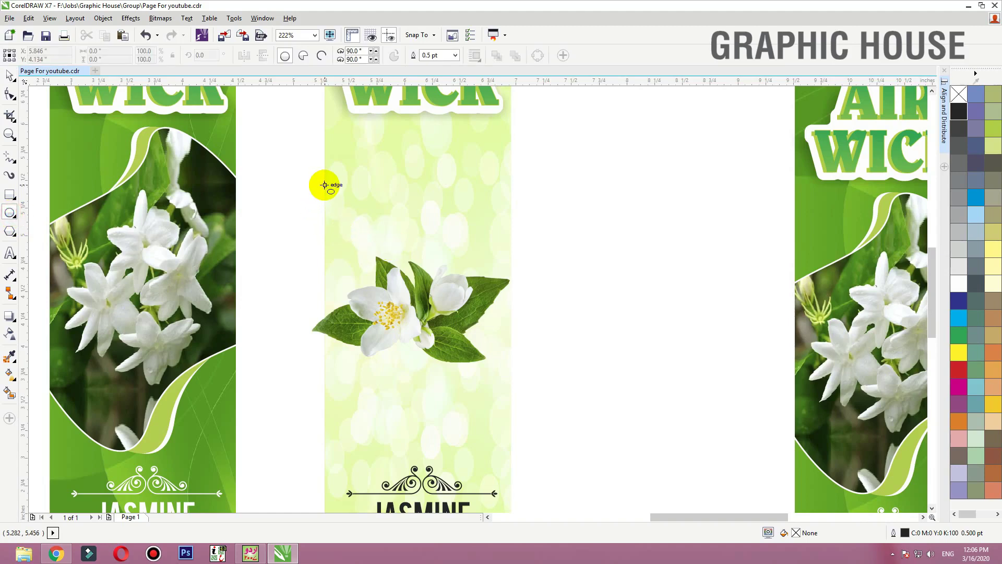
left_click_drag(325, 184, 494, 429)
key("Delete")
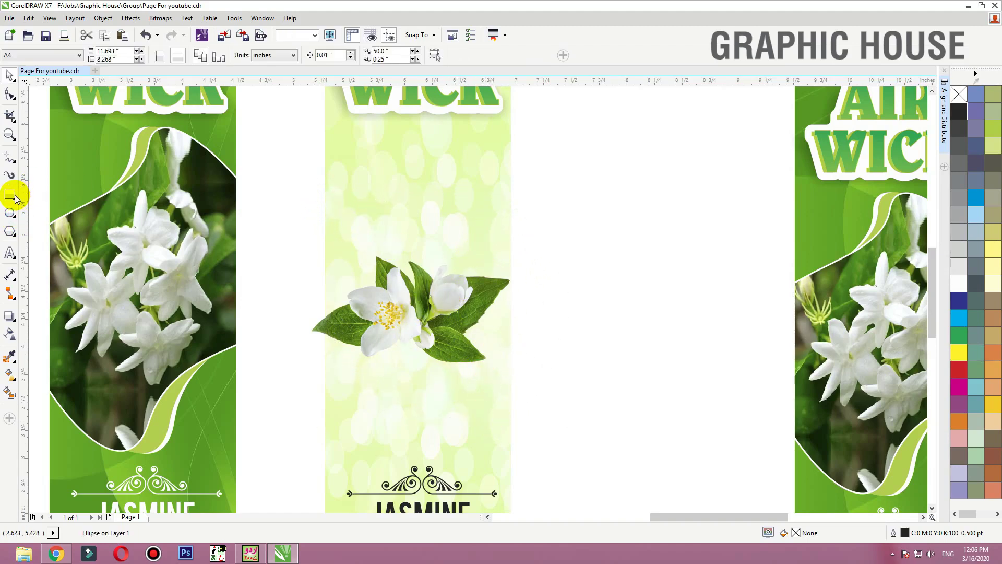
Step: Draw a rectangle about 1.68 × 2.16 in across the label's width around the jasmine flower and convert it to curves
left_click(9, 194)
mouse_move(510, 175)
left_mouse_down()
mouse_move(351, 402)
mouse_move(325, 415)
left_mouse_up()
key("space")
left_click(478, 137, "shift")
left_click(556, 142)
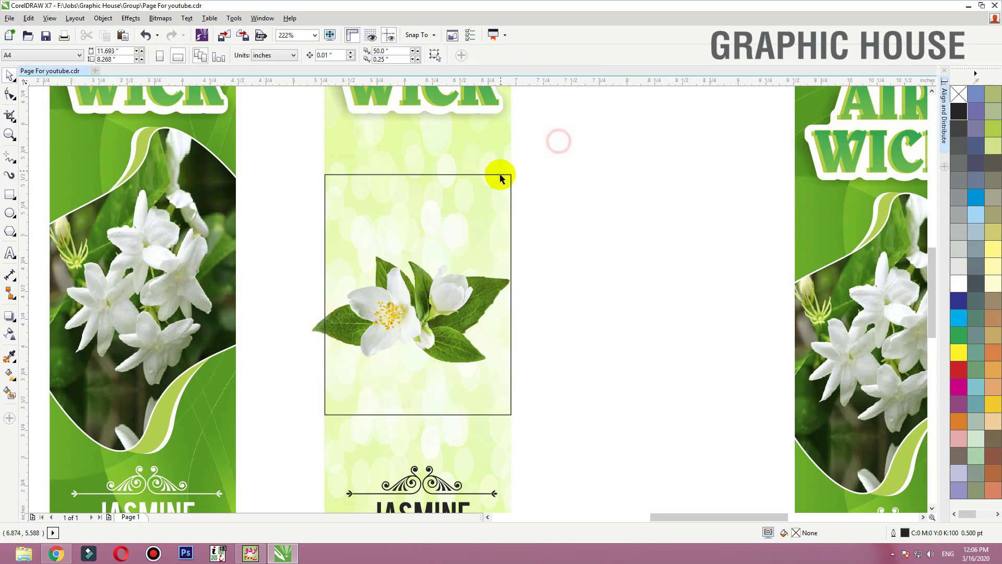
left_click(500, 174)
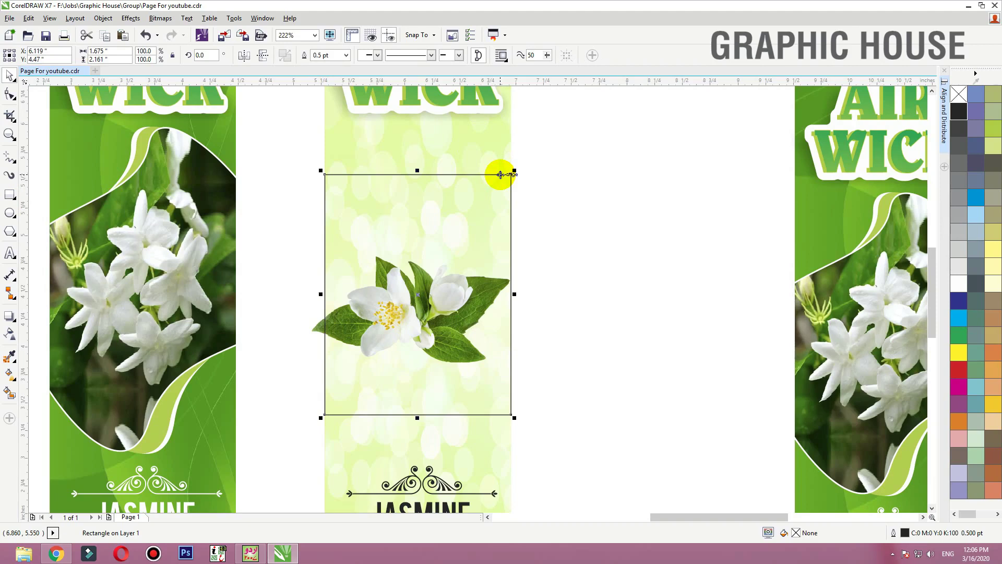
key("F10")
left_click_drag(284, 447, 284, 447)
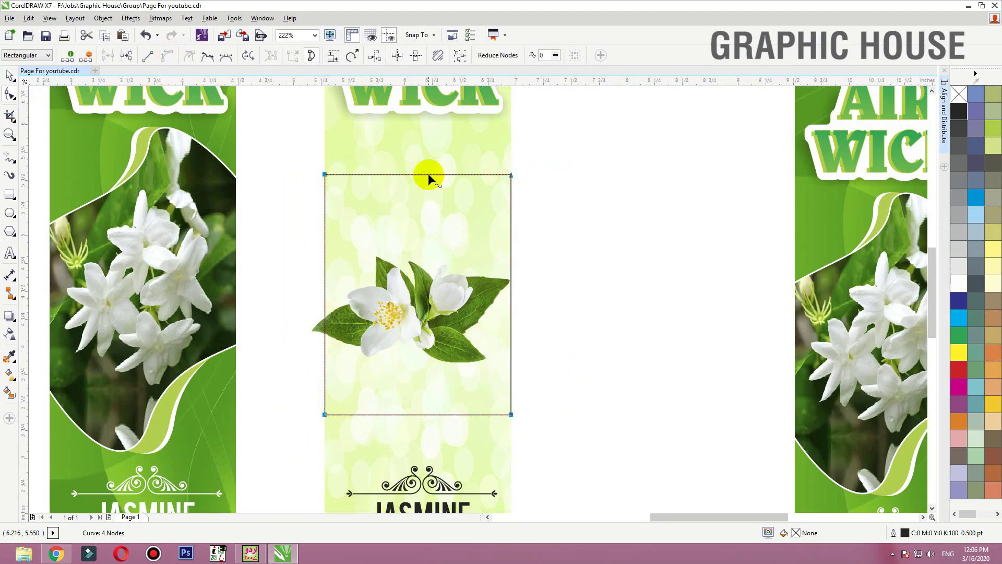
Step: Reshape the converted rectangle by bowing its top and bottom edges inward, raising its lower-right corner and lowering its upper-left corner
left_click_drag(429, 174, 428, 200)
left_click_drag(428, 314, 428, 313)
left_click(424, 403)
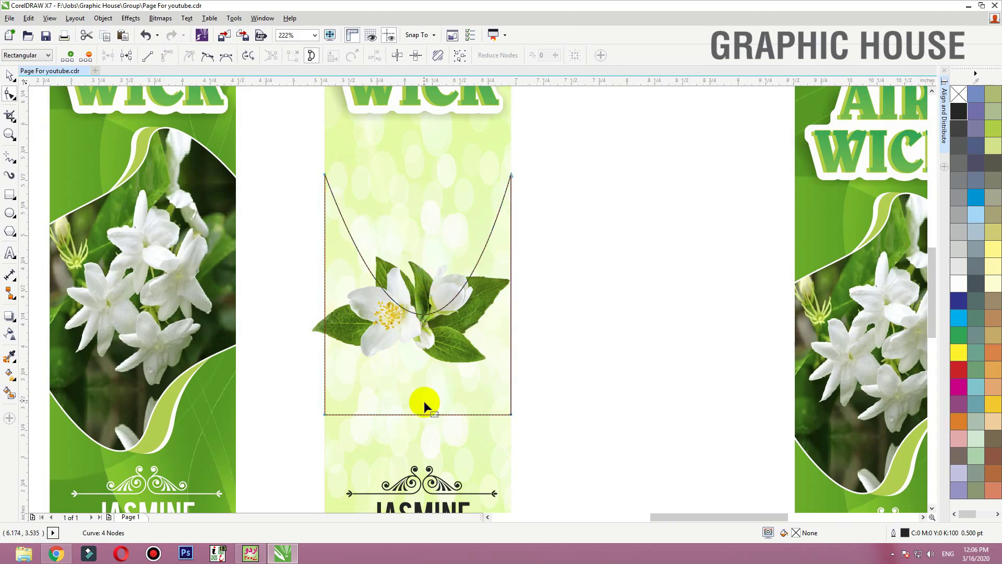
left_click_drag(421, 415, 418, 350)
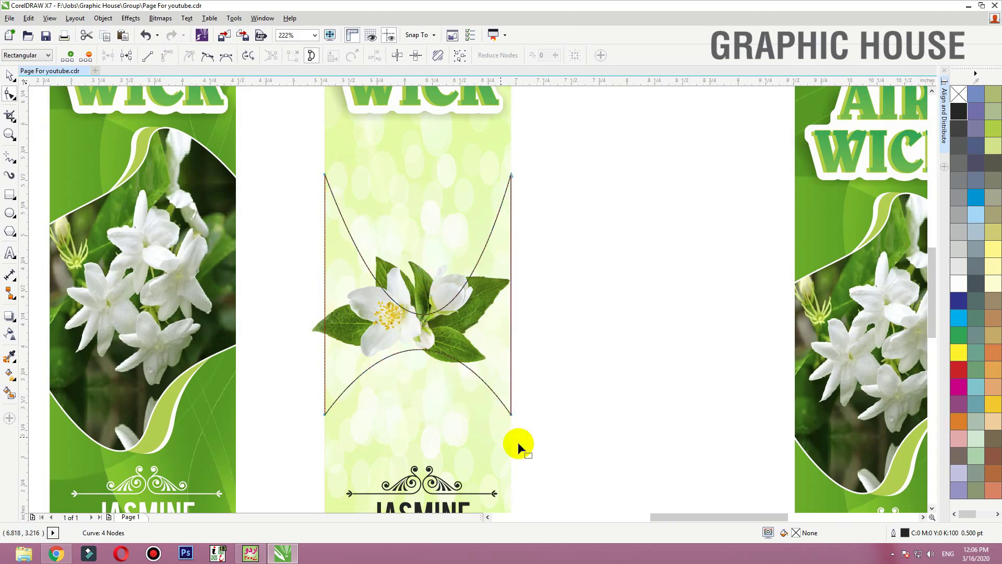
left_click_drag(512, 416, 511, 264)
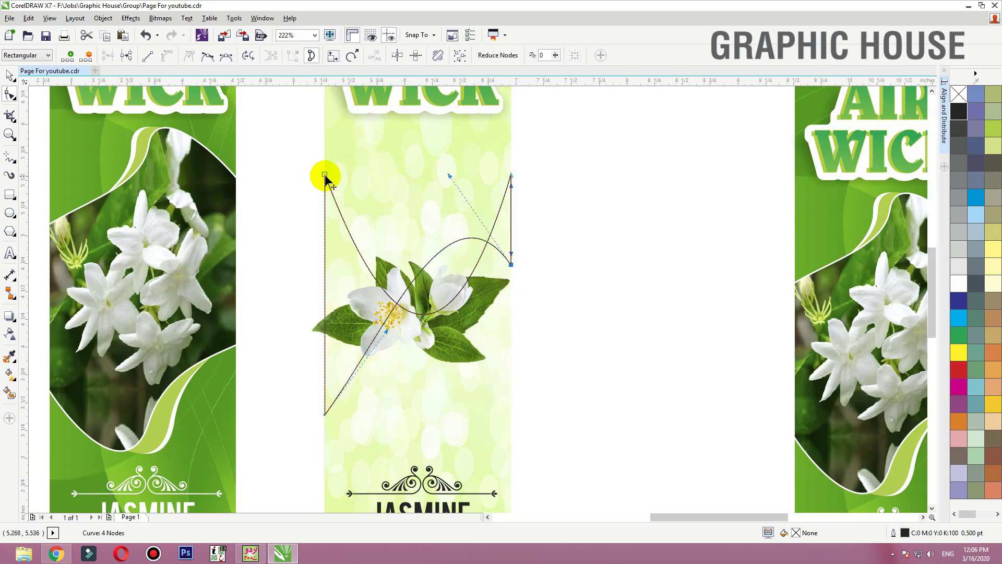
left_click_drag(325, 177, 325, 229)
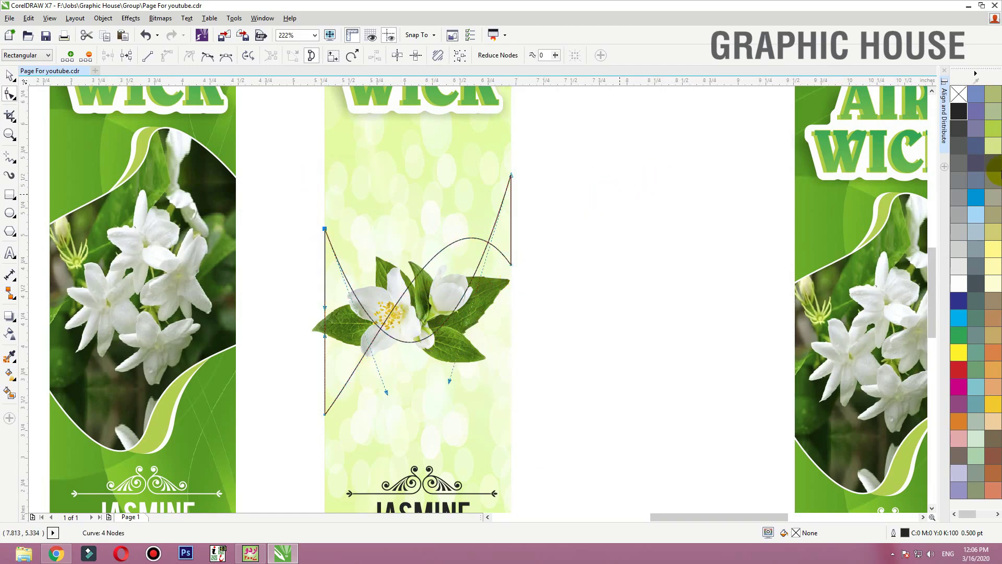
Step: Fill the curved shape with green (C100 Y100) and remove its outline
key("space")
left_click(960, 327)
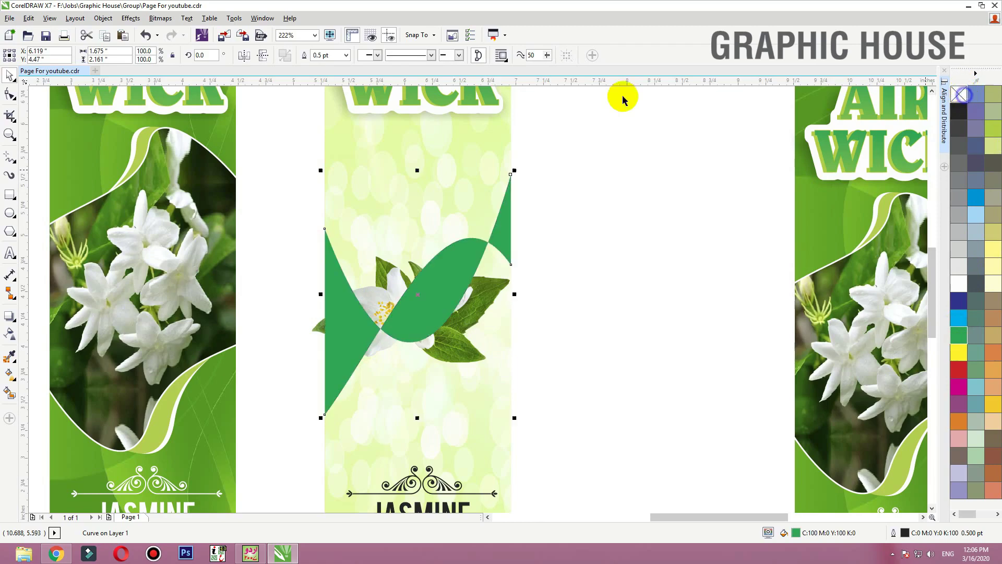
left_click(592, 308)
Step: Bring the jasmine flower image in front of the green shape and nudge it slightly upward
left_click(450, 342)
key("shift+Page_Up")
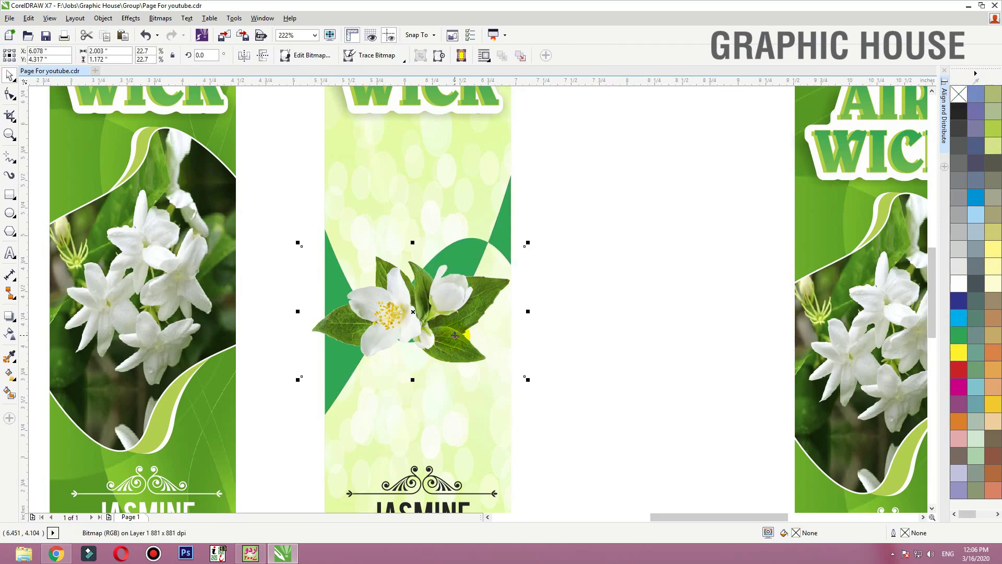
left_click_drag(455, 334, 459, 333)
Step: Bow the green shape's edges further above and below the flower, and raise its upper-left corner with an adjusted curve
left_click(336, 392)
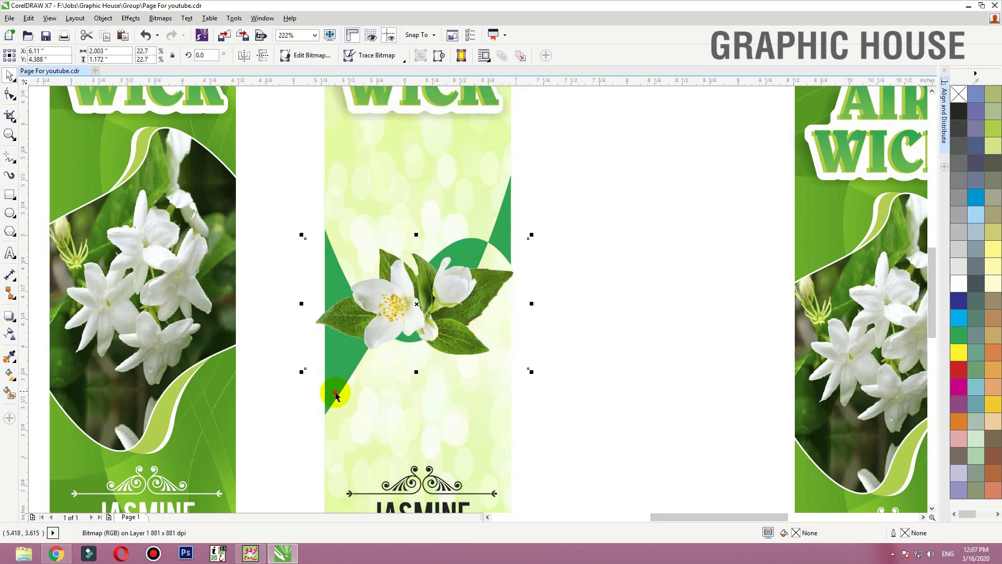
key("F10")
left_click_drag(412, 286, 395, 228)
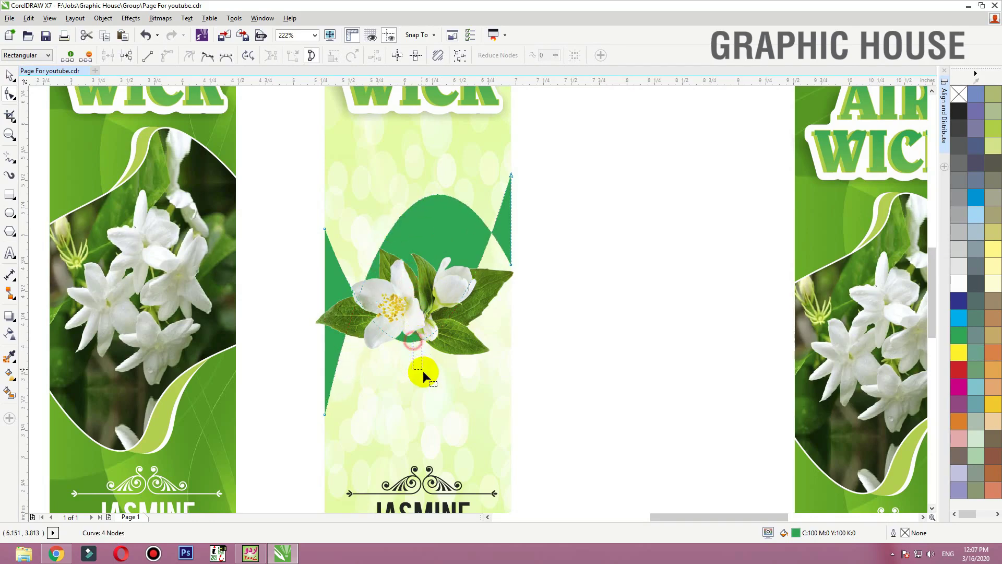
left_click_drag(413, 341, 416, 374)
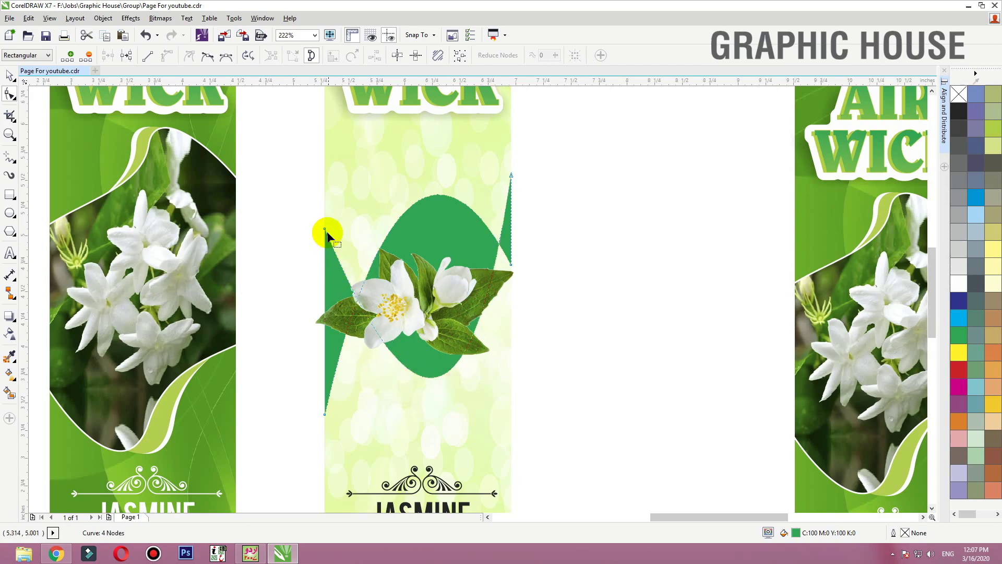
left_click_drag(326, 230, 327, 177)
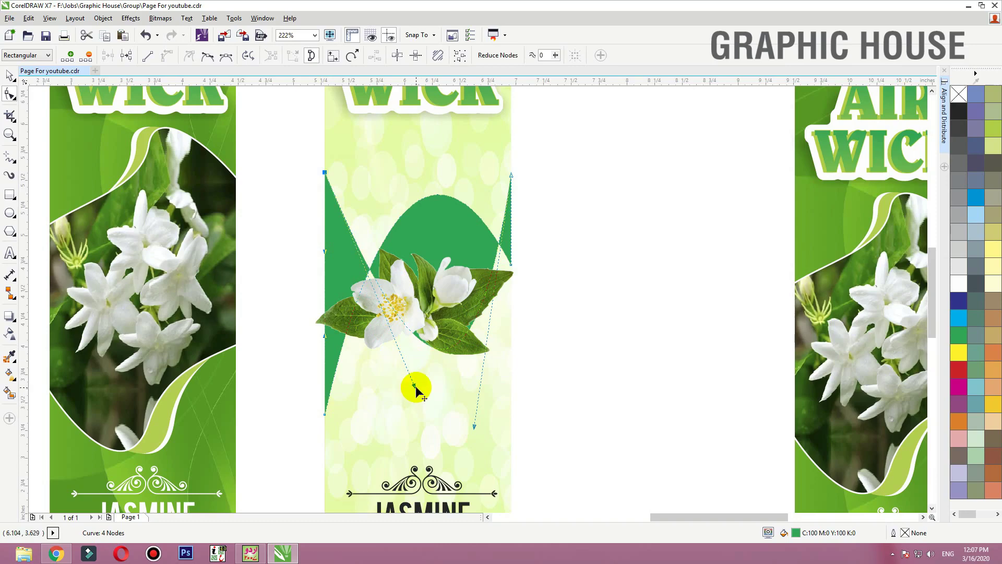
left_click_drag(397, 409, 390, 420)
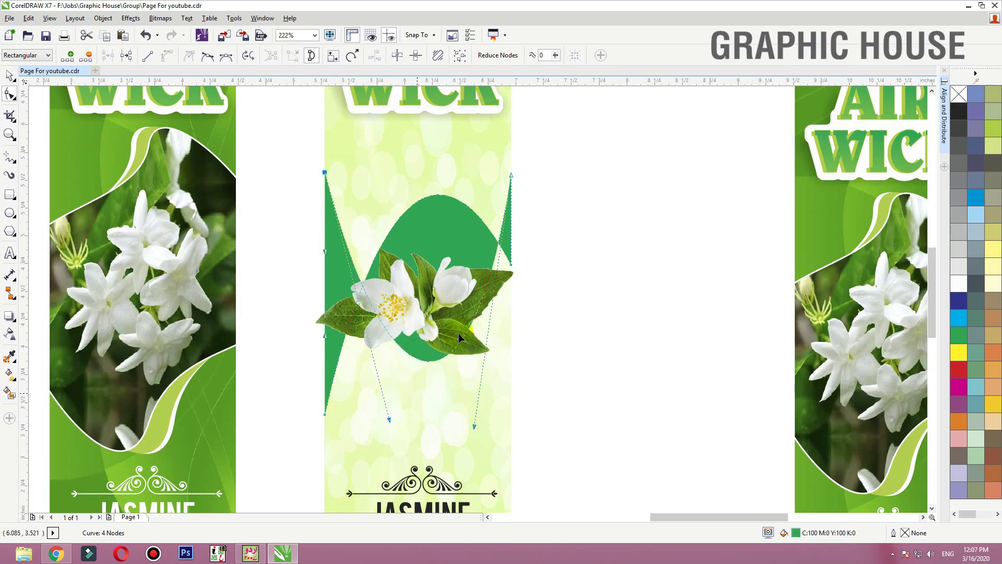
key("space")
scroll(481, 349, "down", 3)
left_click(508, 349)
key("F2")
left_click_drag(528, 367, 403, 293)
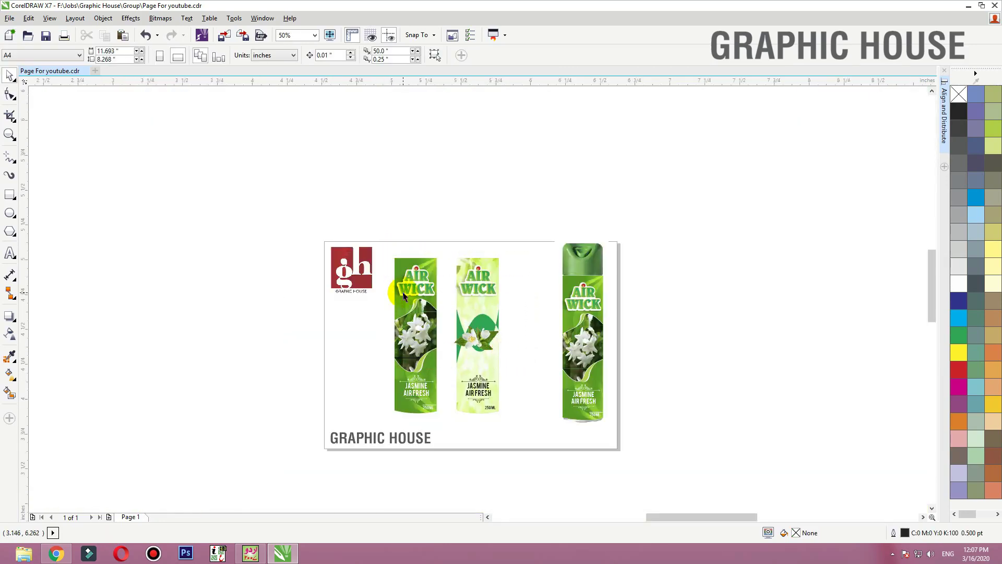
scroll(494, 342, "down", 2)
left_click(527, 298)
left_click_drag(527, 298, 547, 293)
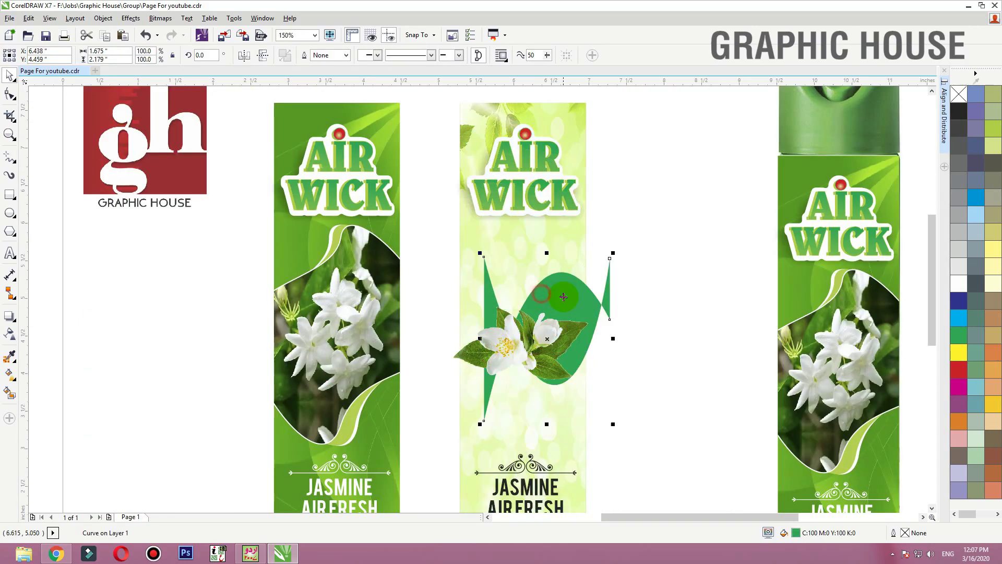
key("ctrl+z")
Step: Bend the green shape's bottom edge down below the flower, and lower its lower-right and upper-left corners to form a wave
key("space")
left_click_drag(536, 273, 533, 362)
left_click_drag(586, 322, 587, 360)
left_click_drag(509, 431, 465, 304)
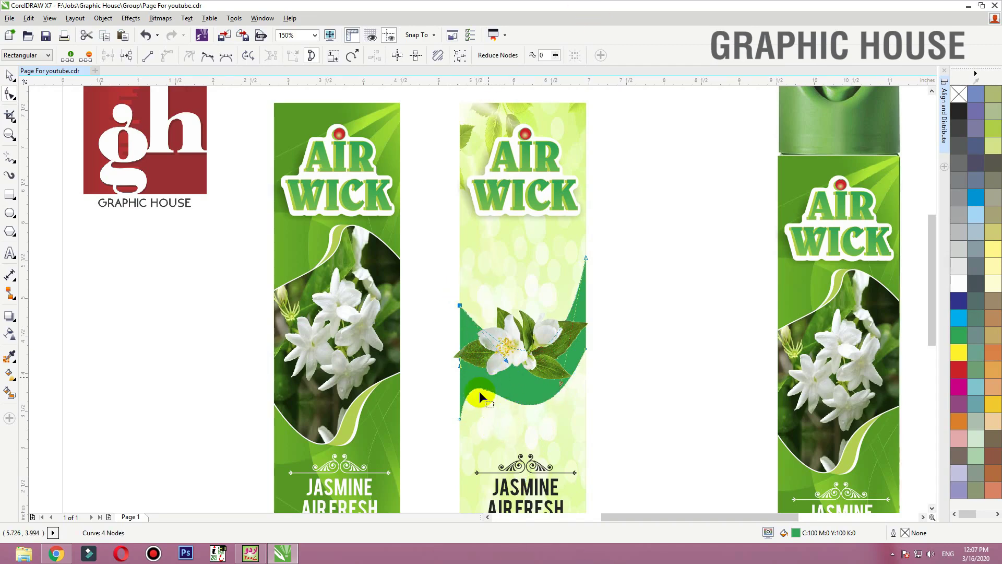
Step: Refine the green wave by raising its upper-right corner, smoothing its upper edge and lowering its lower-left corner, to about 2.62 in high
left_click_drag(460, 418, 460, 404)
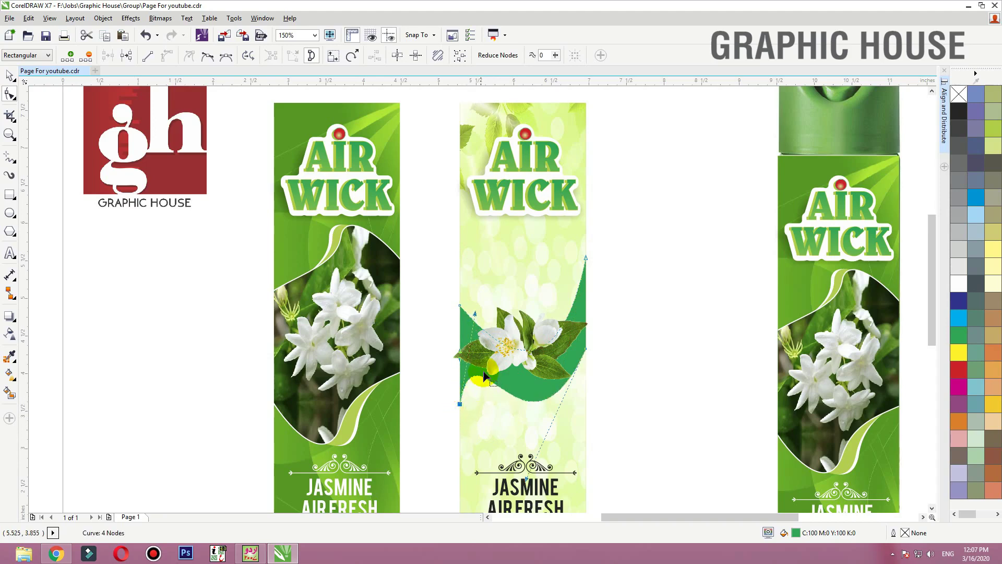
left_click_drag(586, 260, 586, 230)
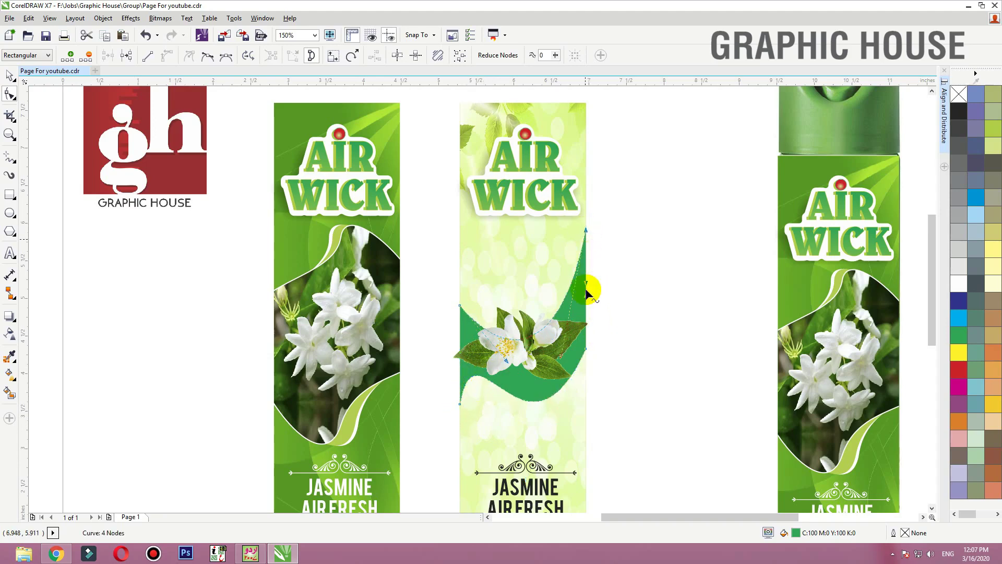
left_click_drag(558, 357, 489, 305)
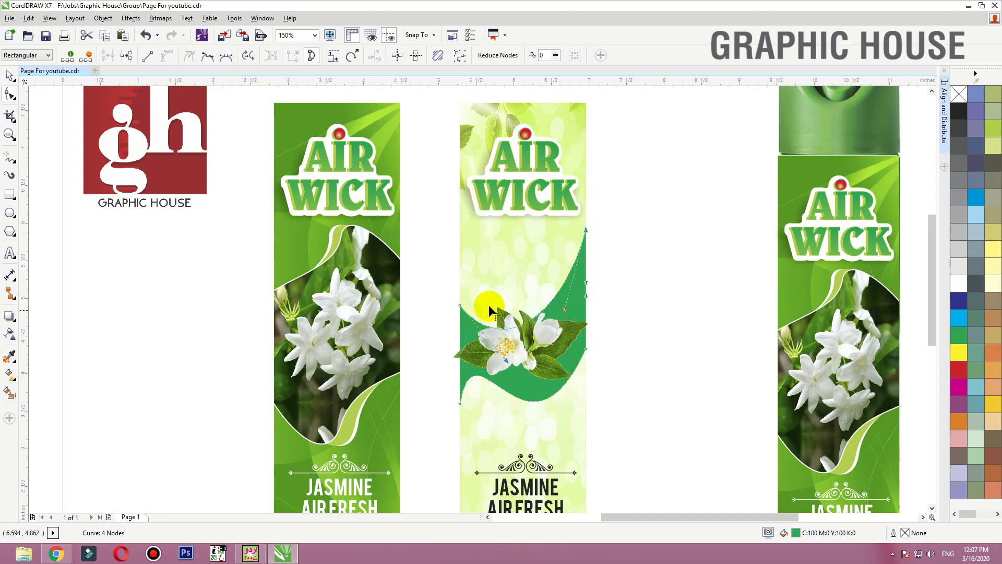
left_click_drag(461, 408, 463, 427)
key("space")
Step: Nudge the jasmine flower slightly downward and stretch the green wave evenly to a width of about 1.90 in
left_click(527, 349)
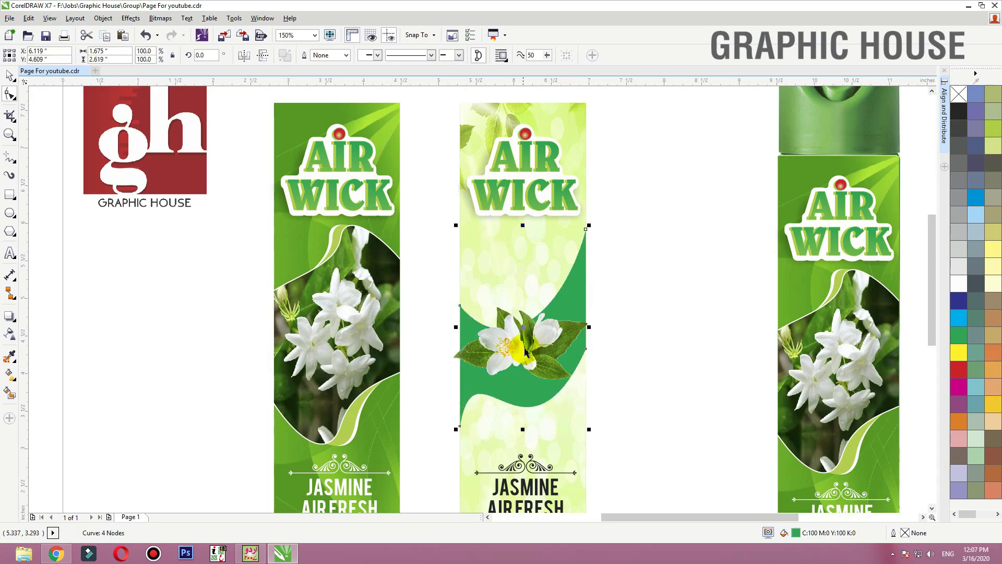
left_click_drag(527, 348, 528, 356)
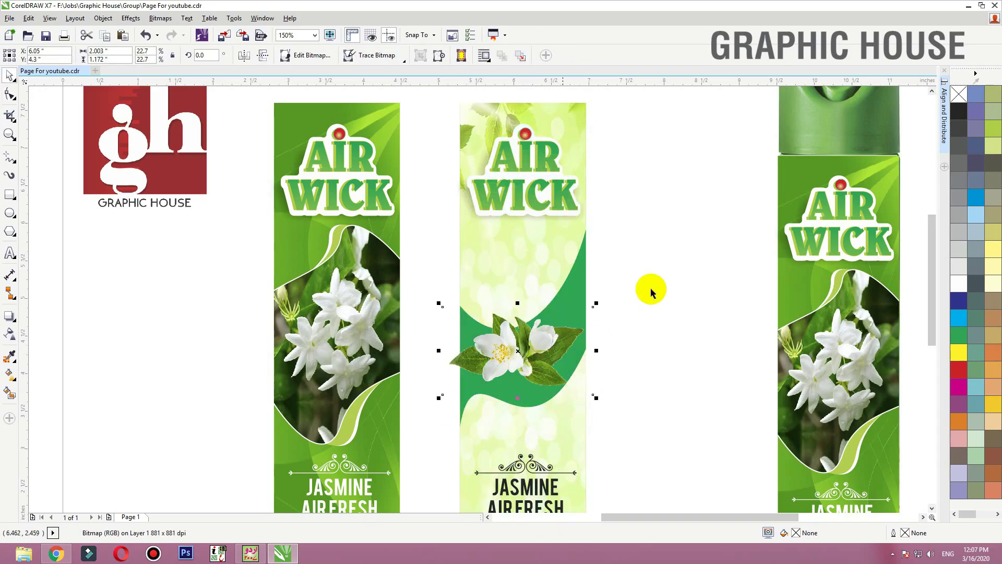
left_click(590, 282)
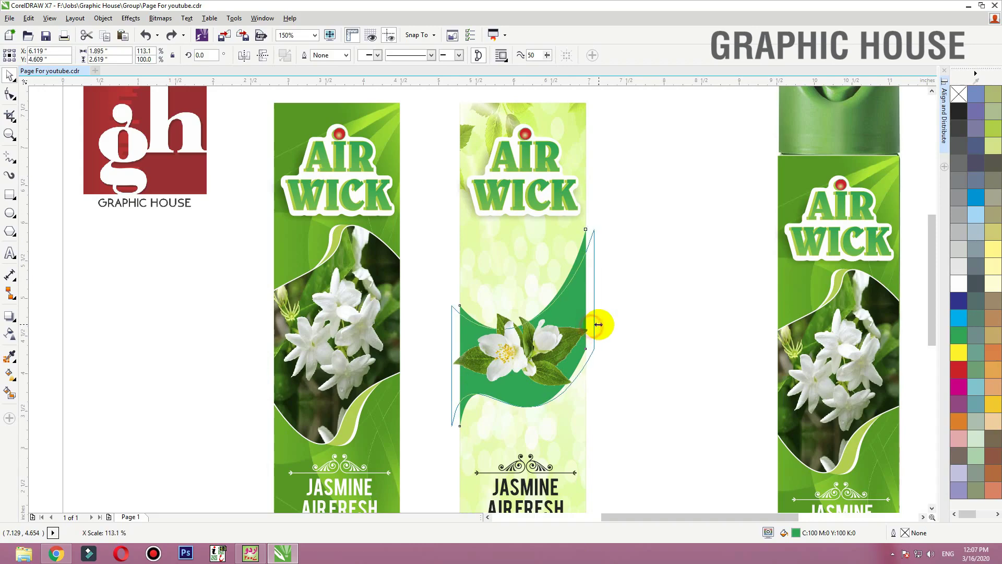
left_click_drag(598, 325, 598, 324)
Step: PowerClip the green wave inside the second label
right_click(579, 286)
left_click(599, 186)
left_click(572, 238)
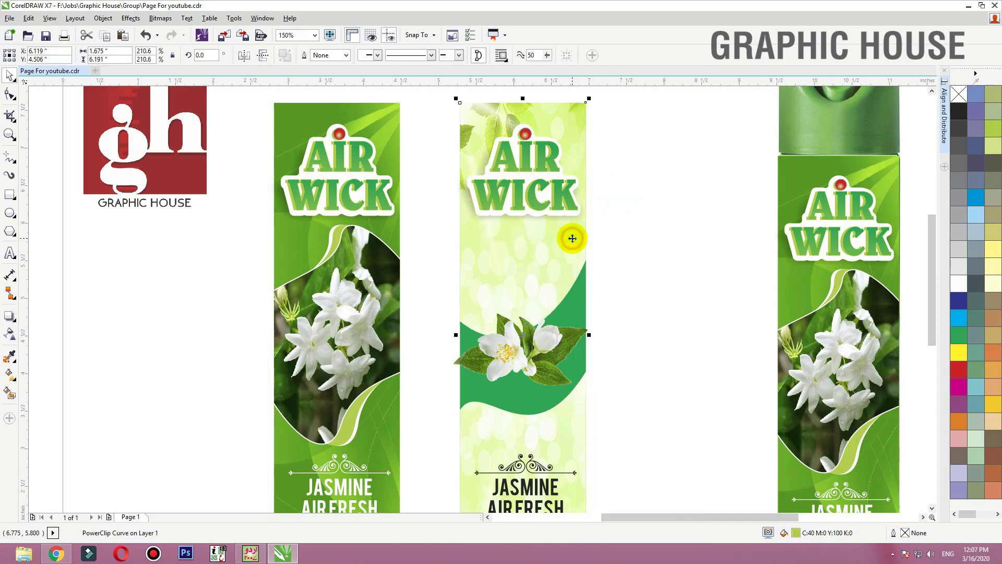
Step: Inside the label's PowerClip, place a slightly rotated yellow copy of the wave behind the green one, and finish editing
left_click(581, 269, "ctrl")
left_click(584, 277)
scroll(569, 368, "up", 1)
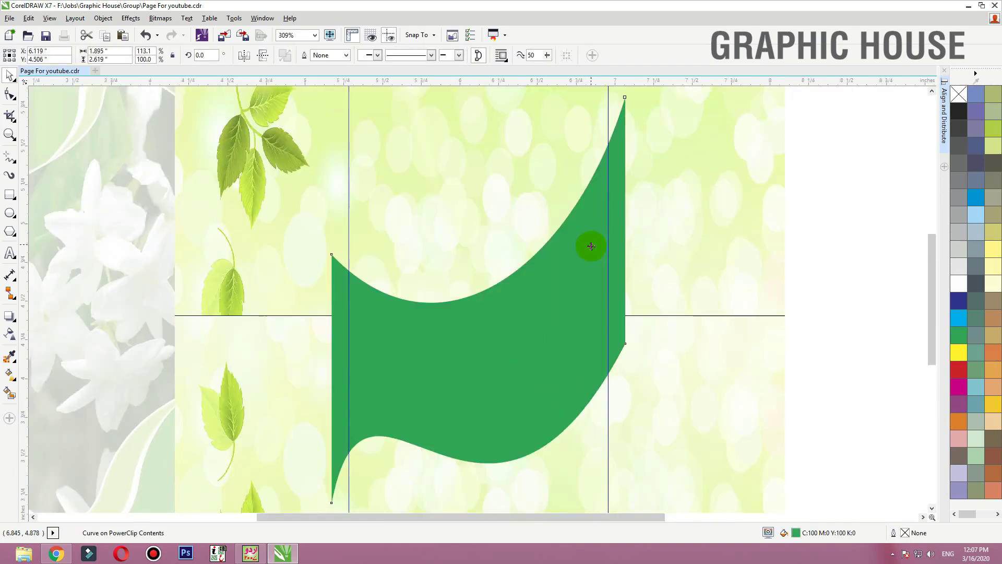
scroll(589, 253, "down", 1)
left_click_drag(613, 169, 602, 200)
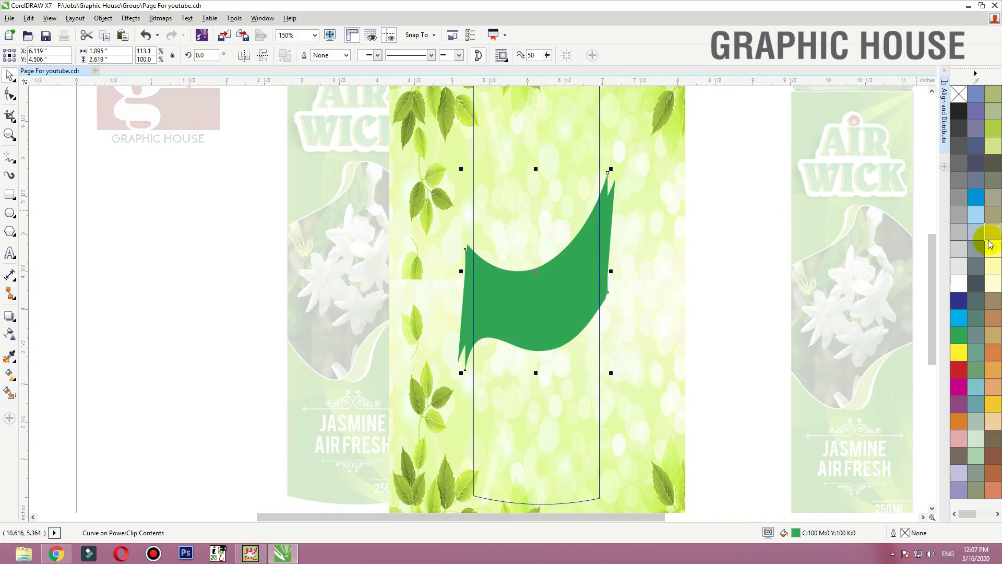
left_click(741, 228, "ctrl")
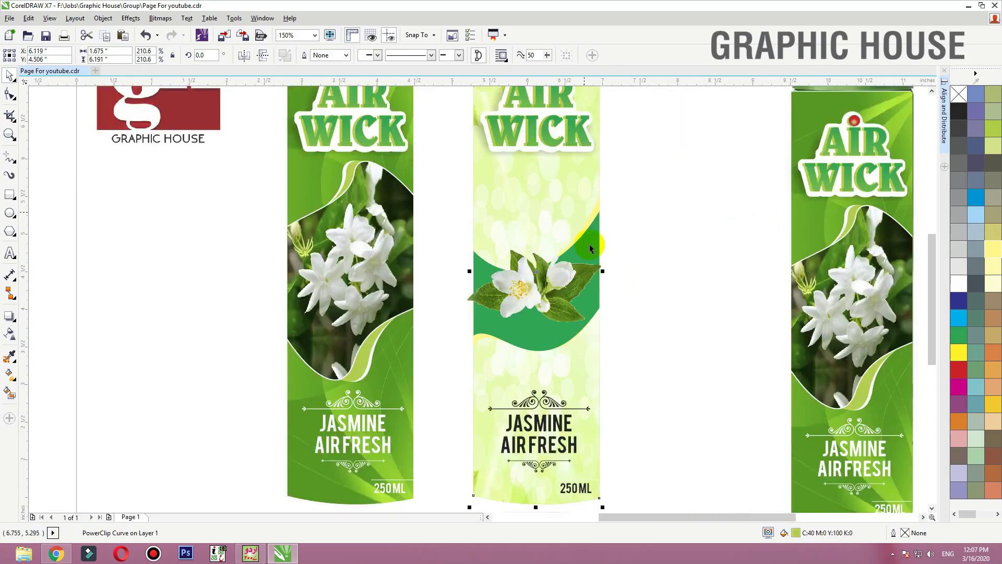
Step: Rotate the jasmine flower image clockwise to about 338.7°, scale it down slightly and shift it slightly upward on the green wave
left_click(535, 291)
mouse_move(536, 291)
left_mouse_down()
mouse_move(536, 305)
mouse_move(536, 293)
left_mouse_up()
left_click_drag(536, 294, 537, 279)
left_click_drag(608, 289, 559, 278)
key("ctrl+z")
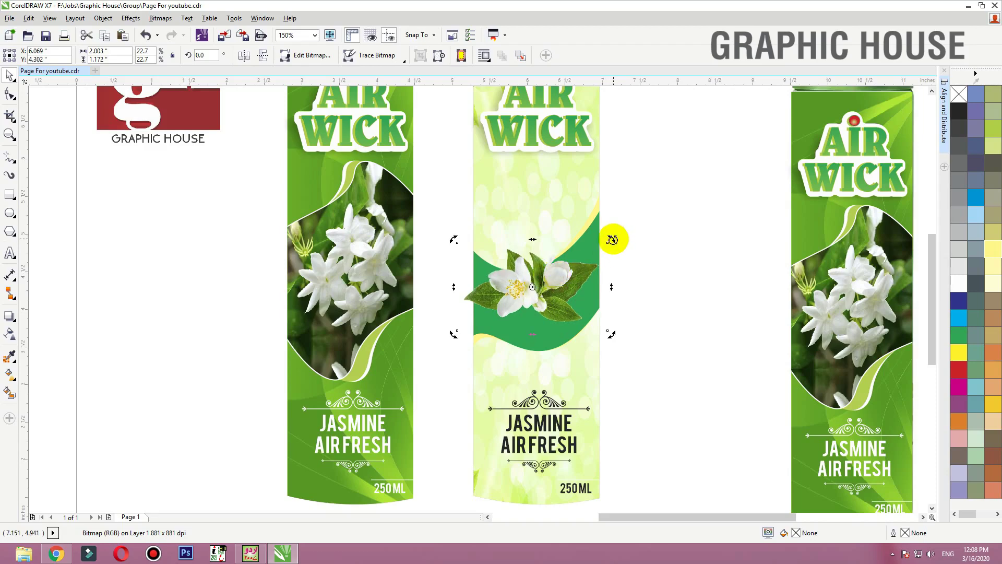
left_click_drag(612, 239, 583, 284)
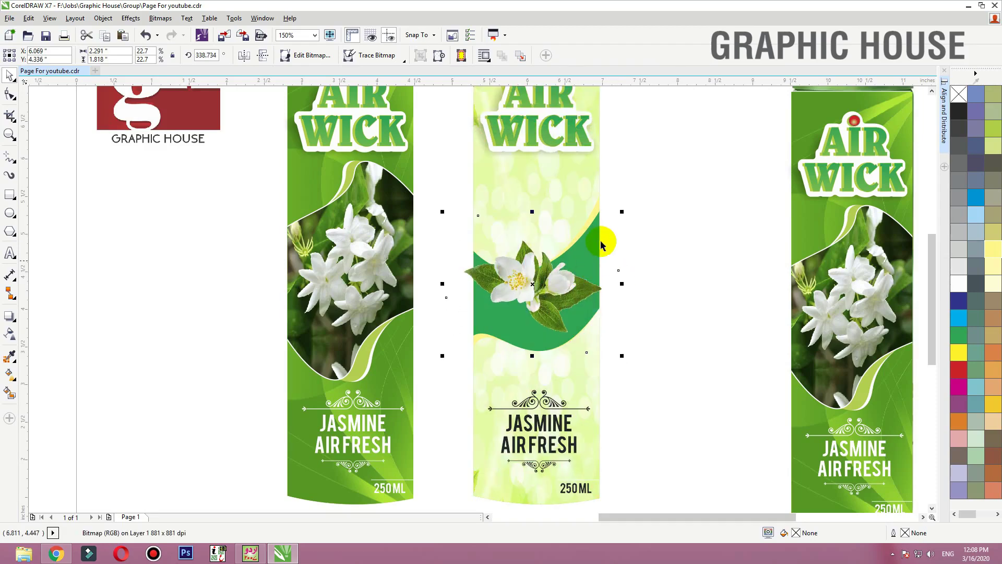
left_click_drag(624, 212, 610, 221)
left_click_drag(567, 279, 573, 277)
Step: Move the JASMINE AIR FRESH text with its ornaments slightly upward on the second label
left_click_drag(682, 342, 459, 476)
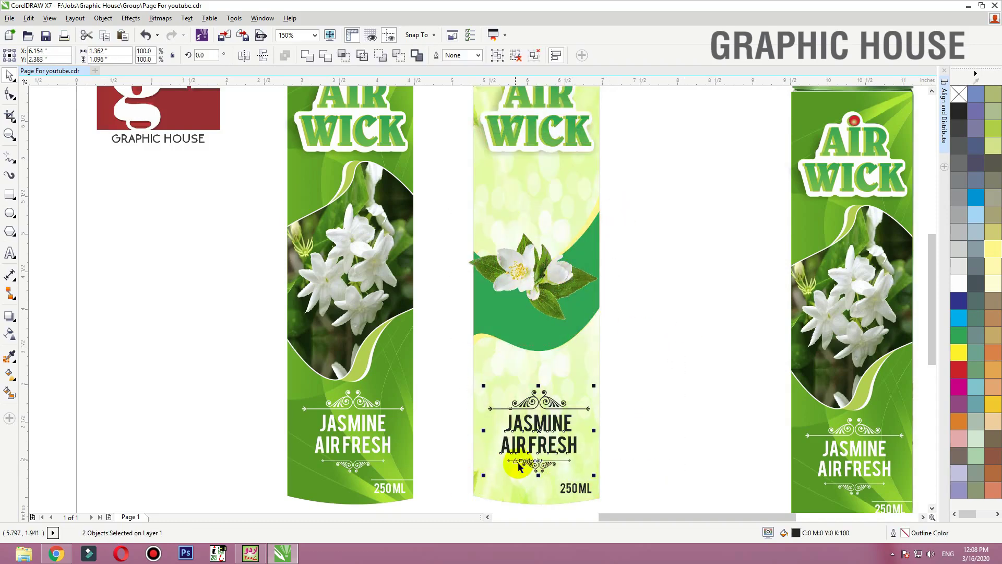
left_click_drag(530, 463, 598, 396)
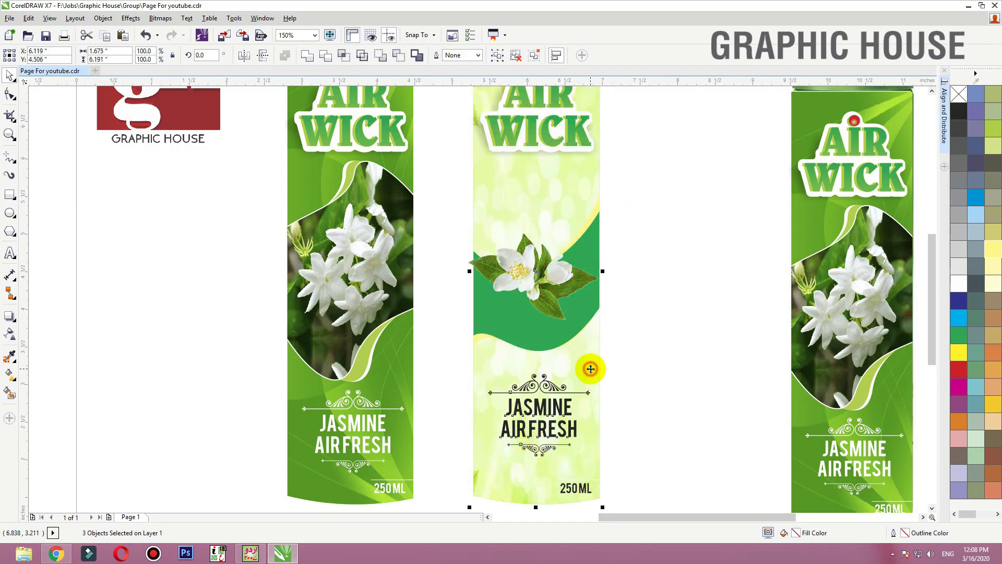
Step: Center the JASMINE AIR FRESH text horizontally on the second label and color the line above 250 ML black
key("c")
left_click_drag(658, 347, 509, 542)
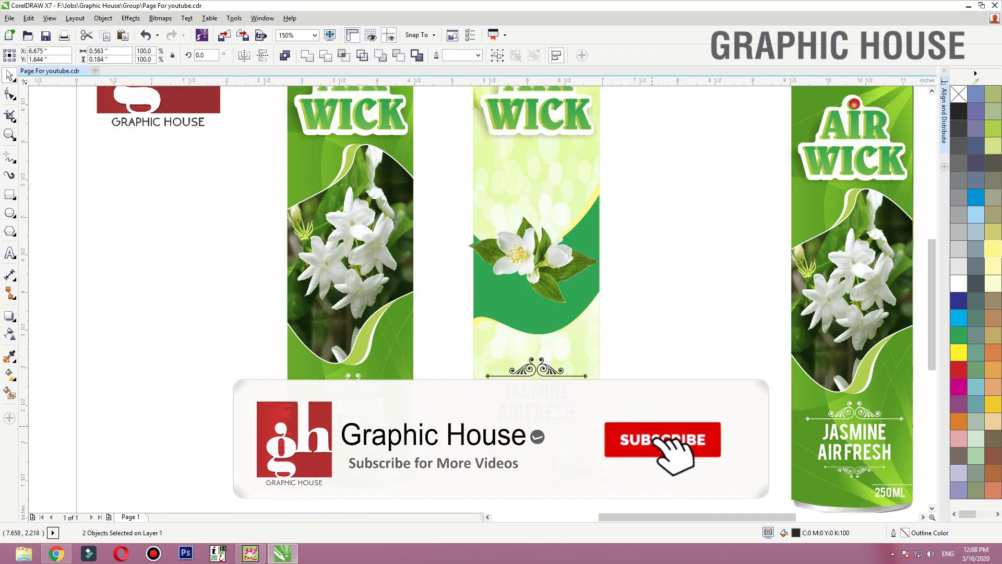
left_click(578, 463)
right_click(959, 111)
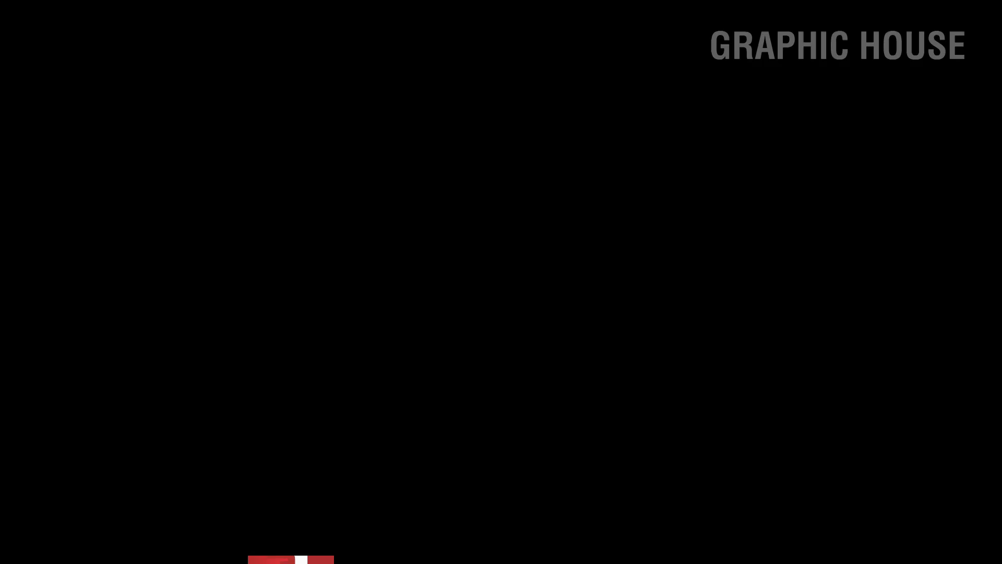
left_click(631, 232)
scroll(406, 97, "up", 1)
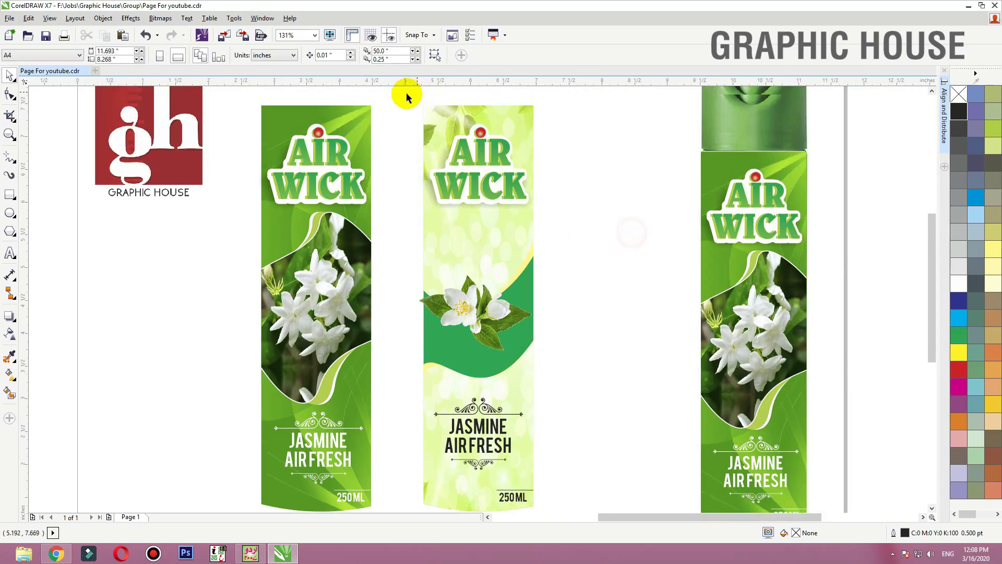
Step: Shift the AIR WICK logo slightly to the left so it is centered on the second label
left_click(506, 192)
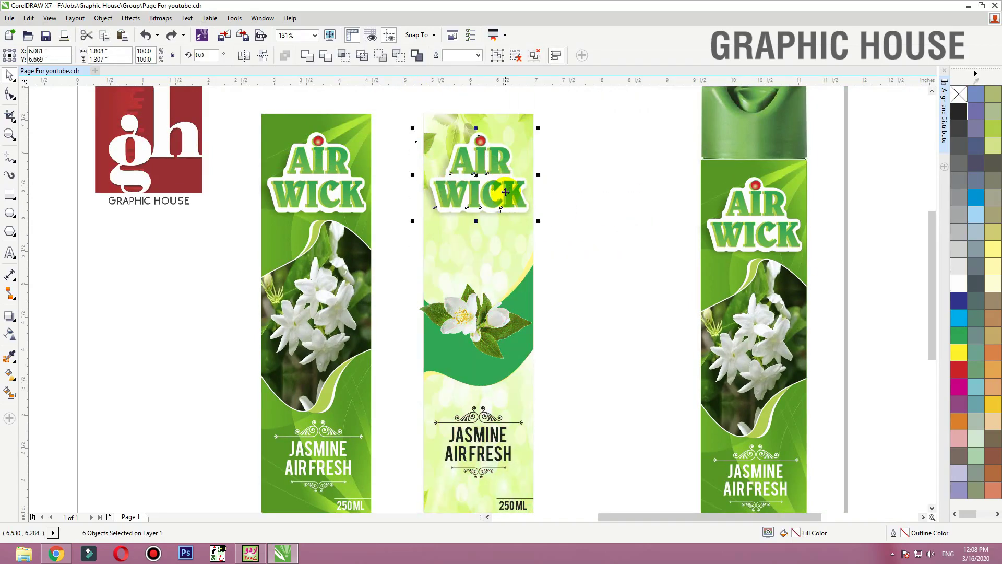
left_click_drag(505, 192, 514, 174)
left_click(593, 180)
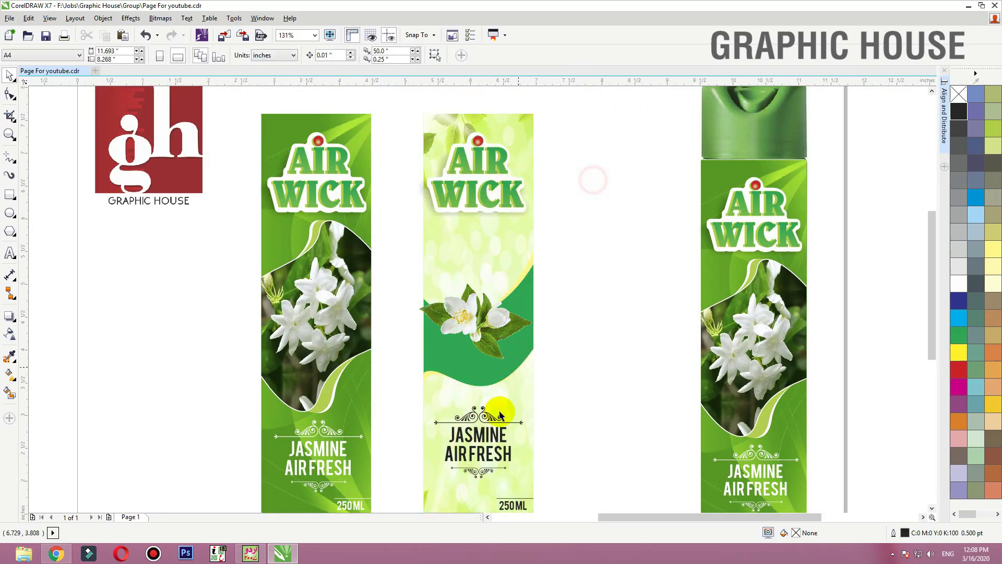
Step: Place a copy of only the AIR FRESH line above the jasmine flower on the second label
left_click(483, 456)
left_click_drag(485, 452, 486, 276)
key("Delete")
left_click(484, 272)
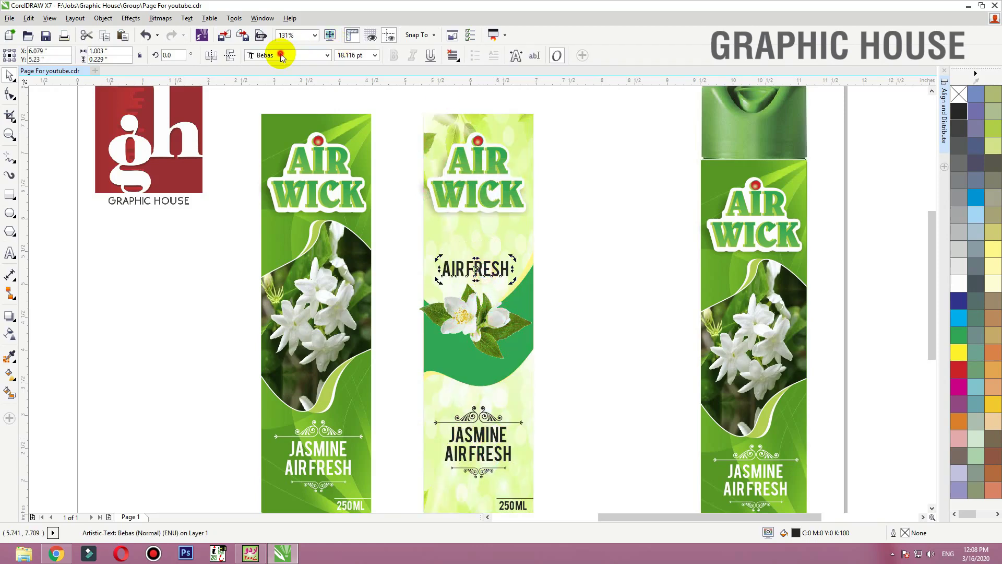
Step: Set the font of the copied air fresh text above the flower to Barbershop in Thailand
left_click(281, 55)
left_click(309, 129)
left_click(311, 134)
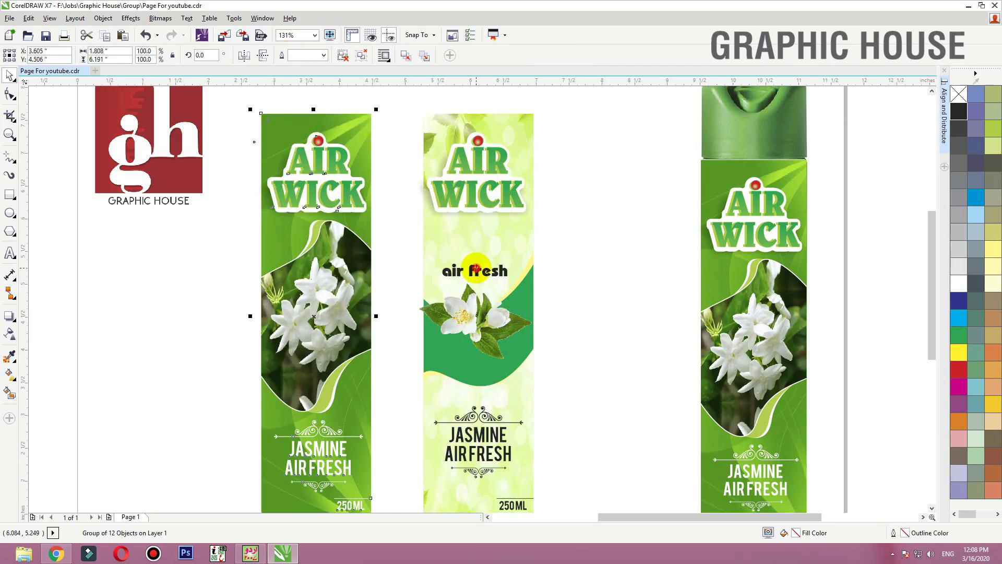
left_click(476, 268)
left_click(282, 56)
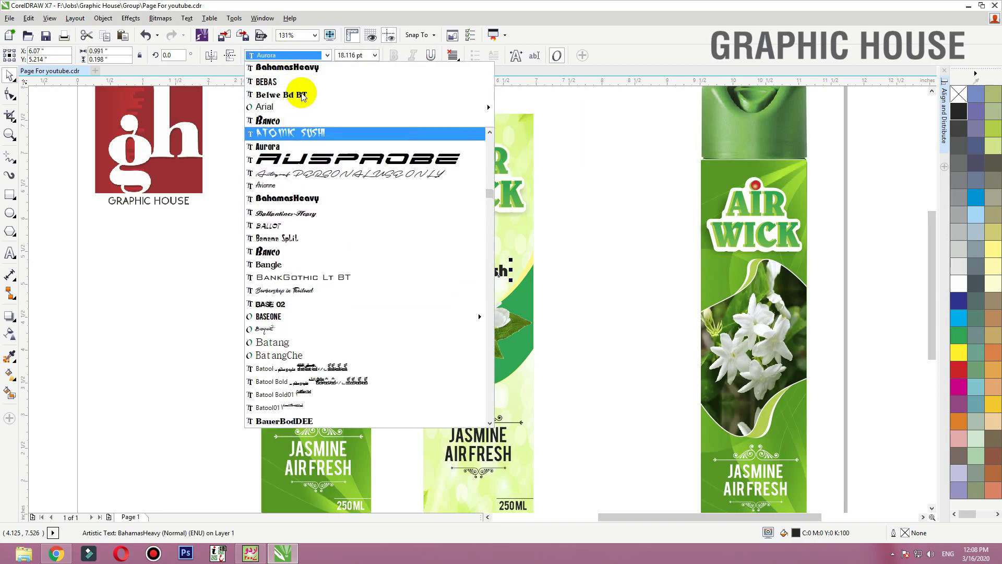
scroll(313, 167, "up", 2)
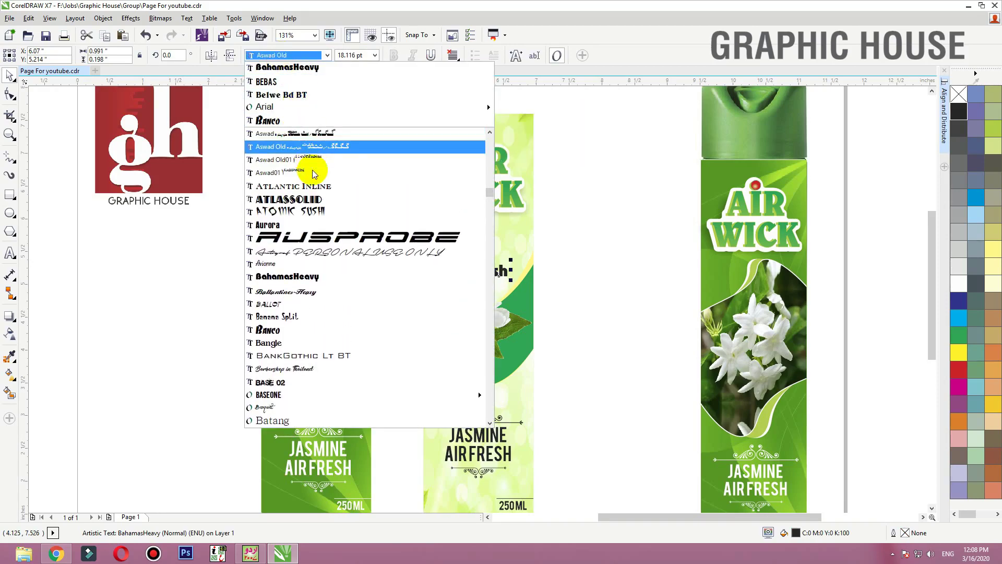
left_click(294, 369)
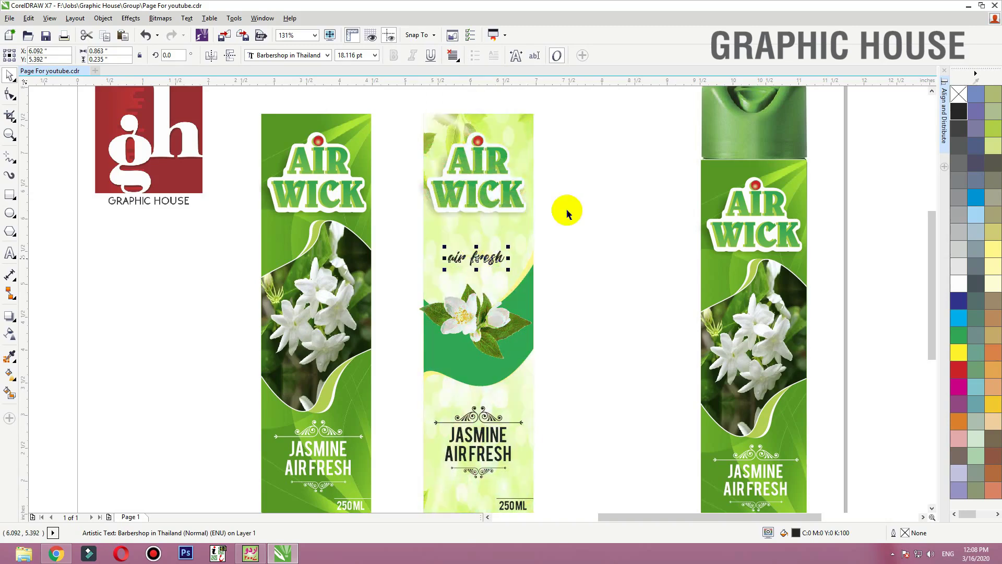
Step: Change the script air fresh text to Title Case, shift it slightly down and scale it down slightly
key("F2")
left_click_drag(645, 179, 385, 369)
left_click(189, 18)
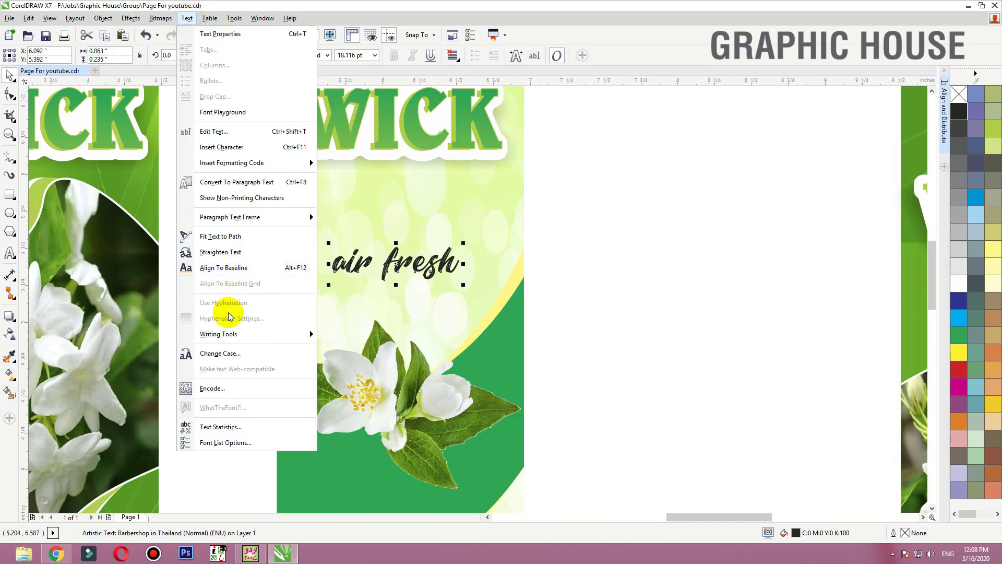
left_click(226, 353)
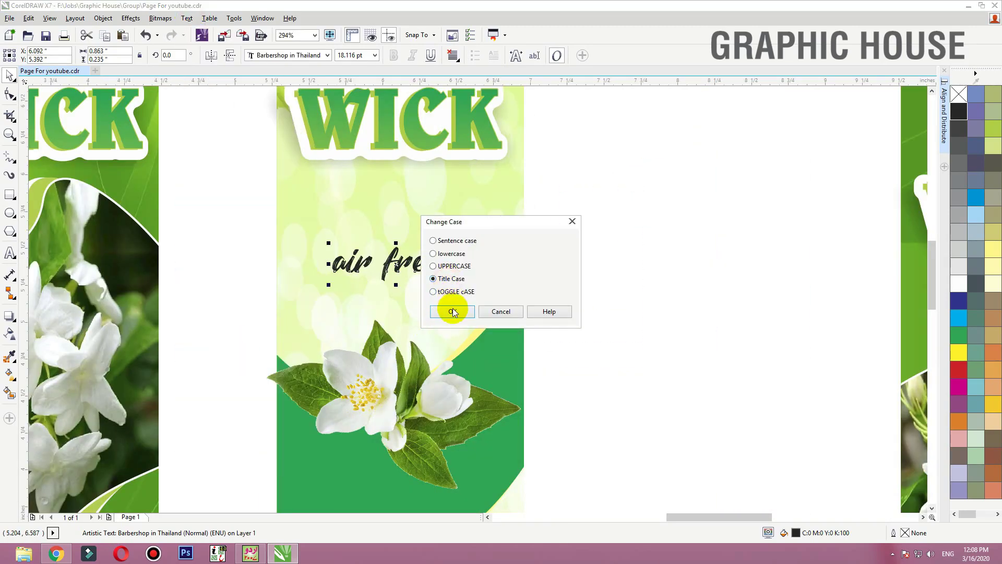
left_click(453, 311)
left_click_drag(428, 265, 406, 277)
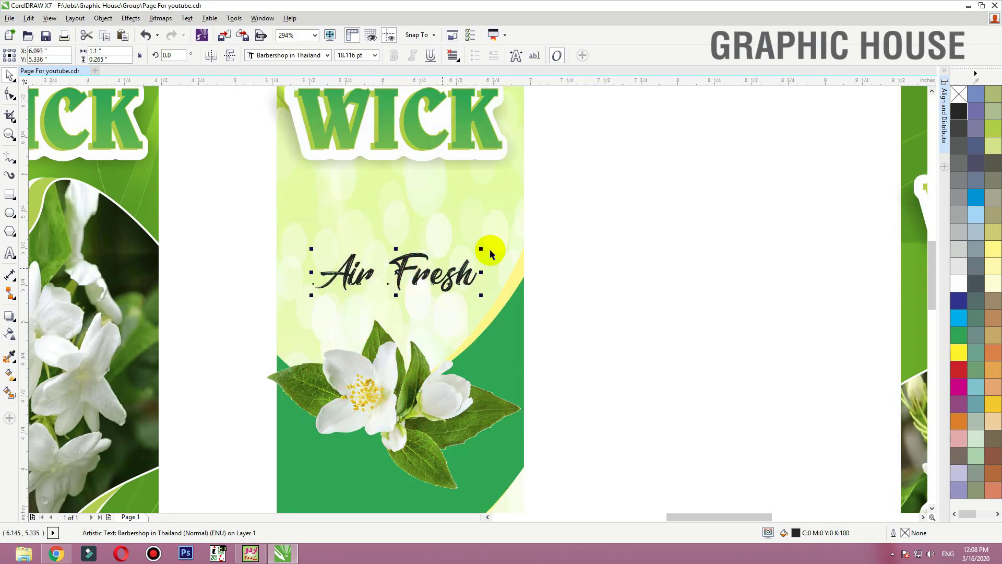
left_click_drag(481, 248, 470, 246)
key("Escape")
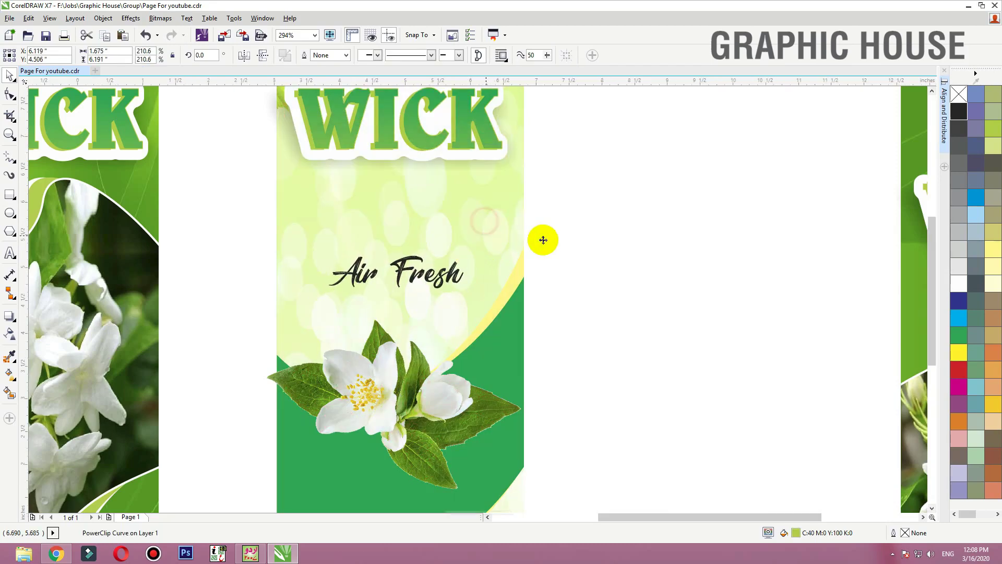
Step: Move the AIR WICK logo slightly down on the second label
scroll(541, 239, "down", 2)
left_click_drag(604, 237, 398, 99)
left_click_drag(477, 152, 477, 156)
left_click(569, 161)
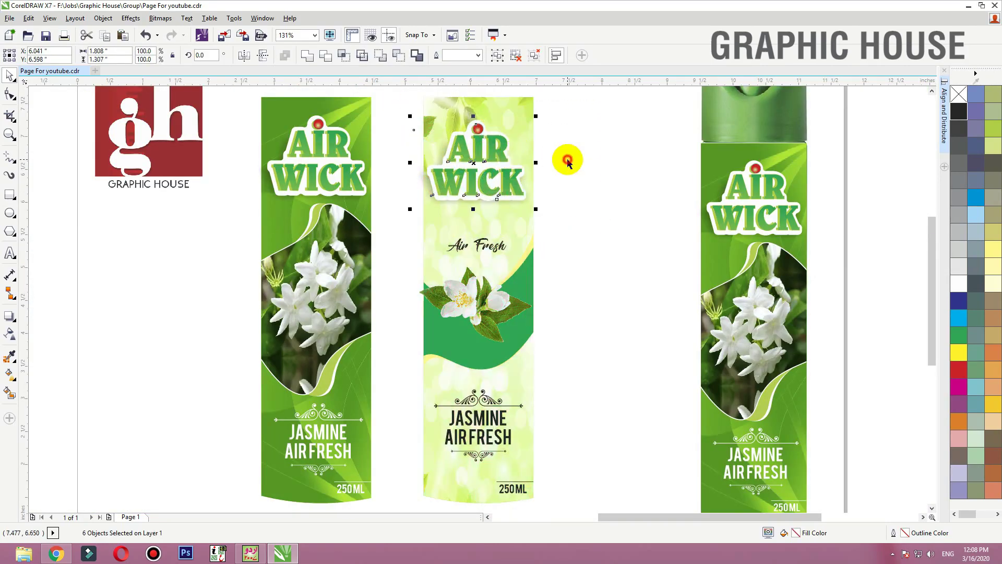
Step: Switch to Chrome and copy the GoNews India photo of white jasmine flowers from the jasmine image results
left_click(56, 552)
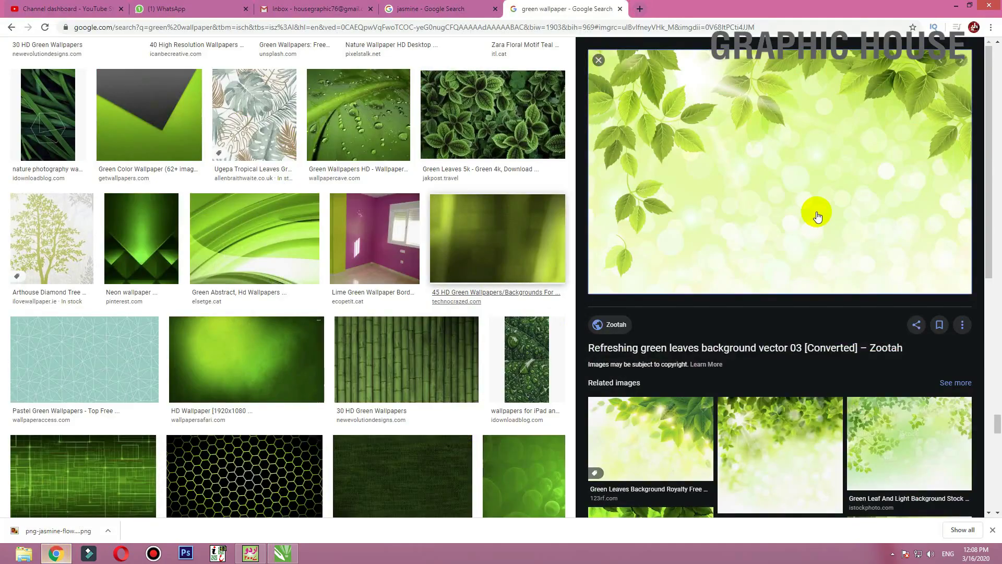
left_click(444, 9)
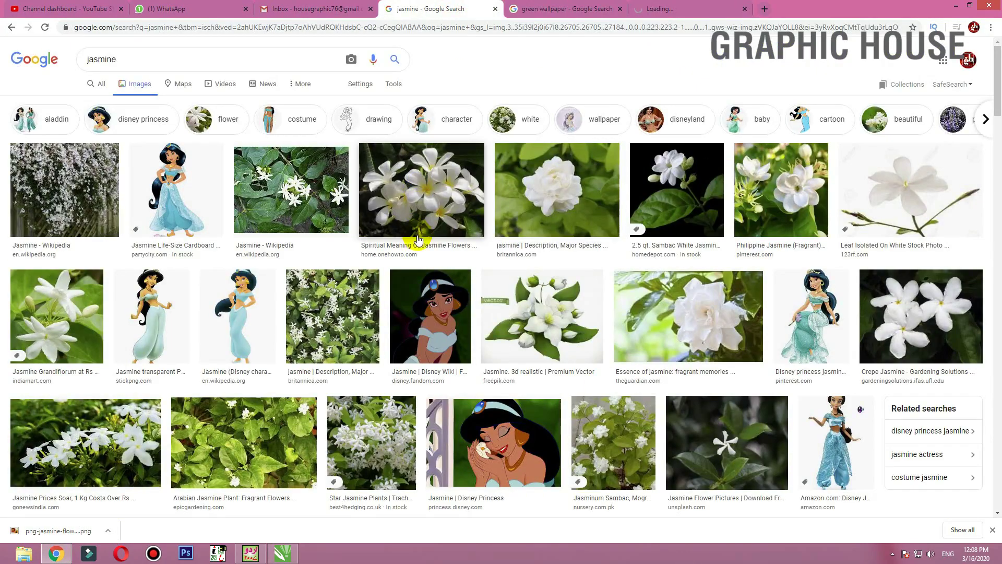
scroll(418, 238, "down", 6)
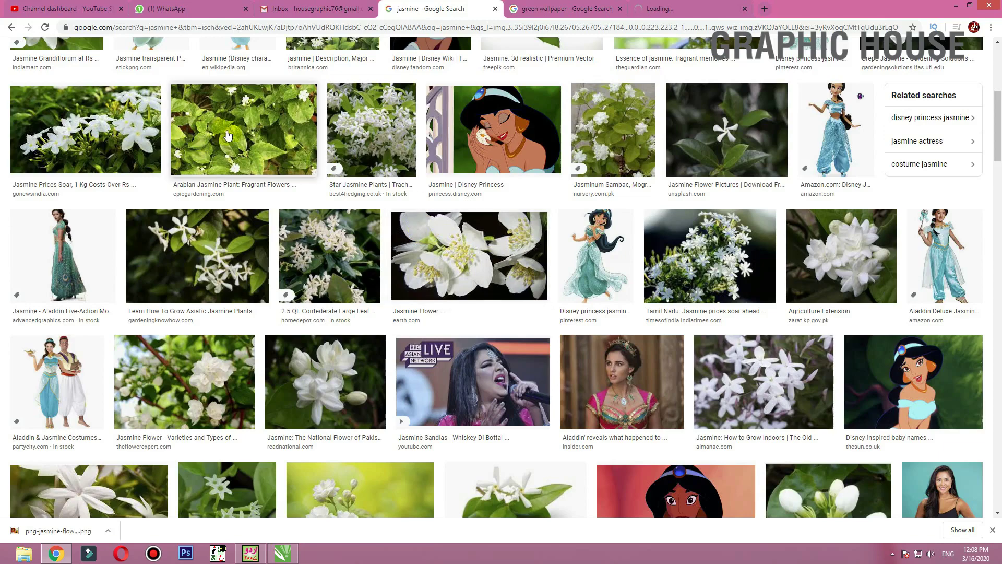
left_click(260, 132)
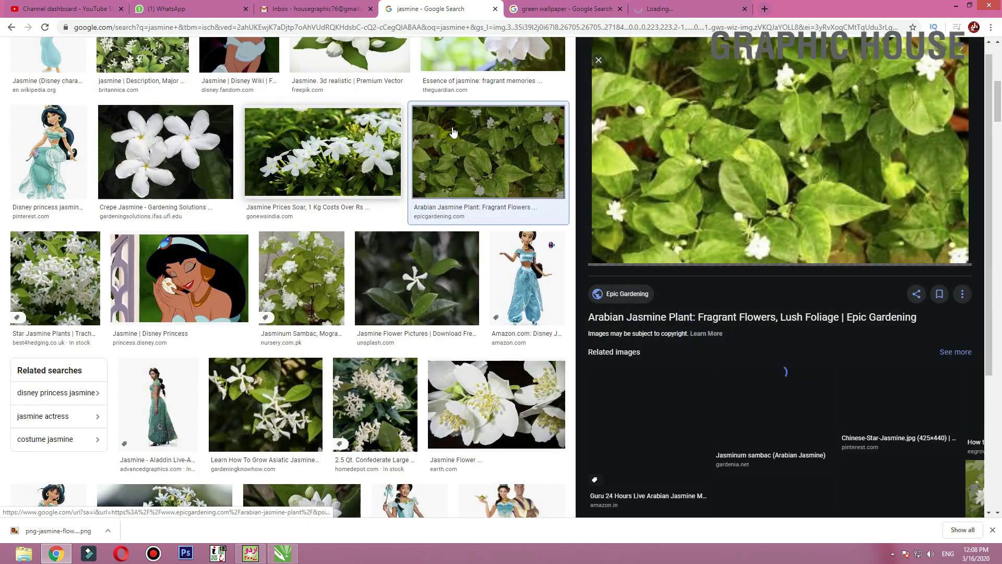
left_click(384, 124)
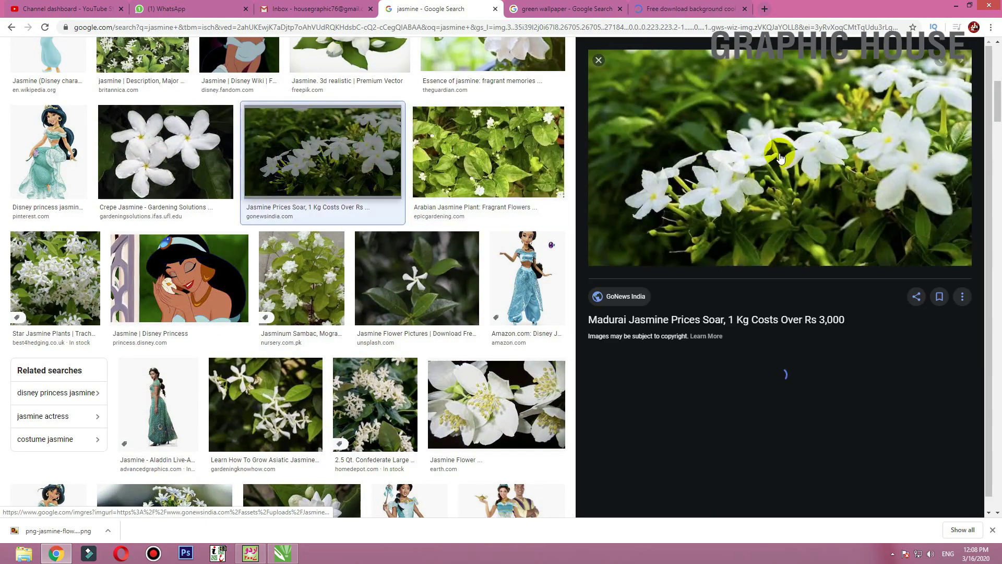
right_click(737, 151)
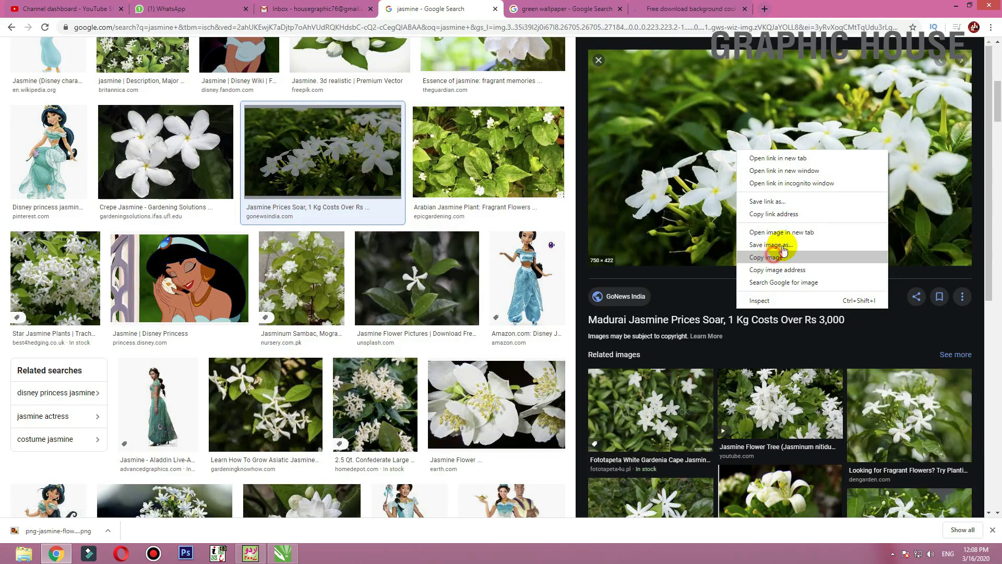
left_click(775, 256)
Step: Switch back to CorelDRAW, paste the jasmine photo, scale it to 21.3% and place it beside the second label
key("alt+Tab")
key("ctrl+v")
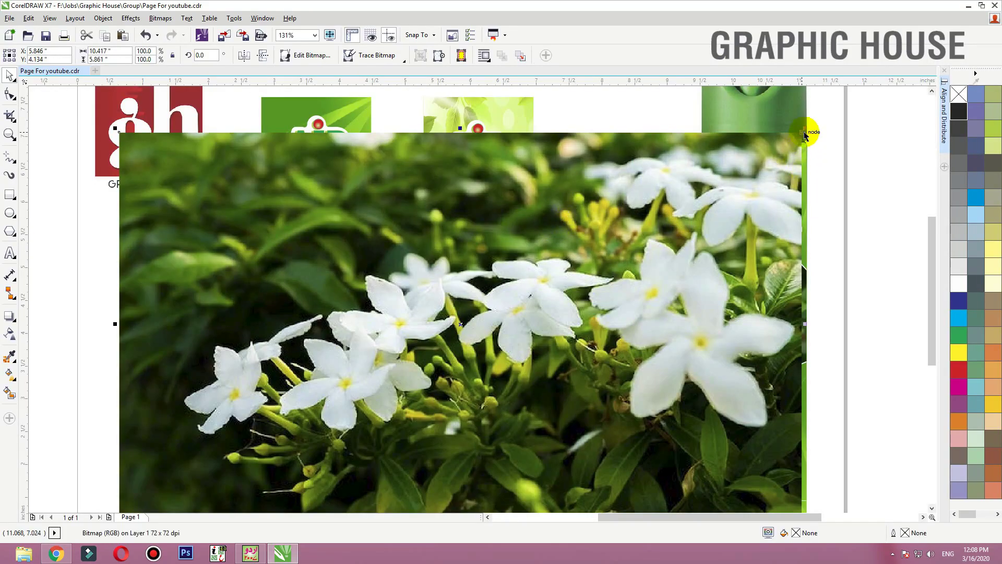
left_click_drag(804, 132, 532, 282)
left_click_drag(514, 304, 647, 293)
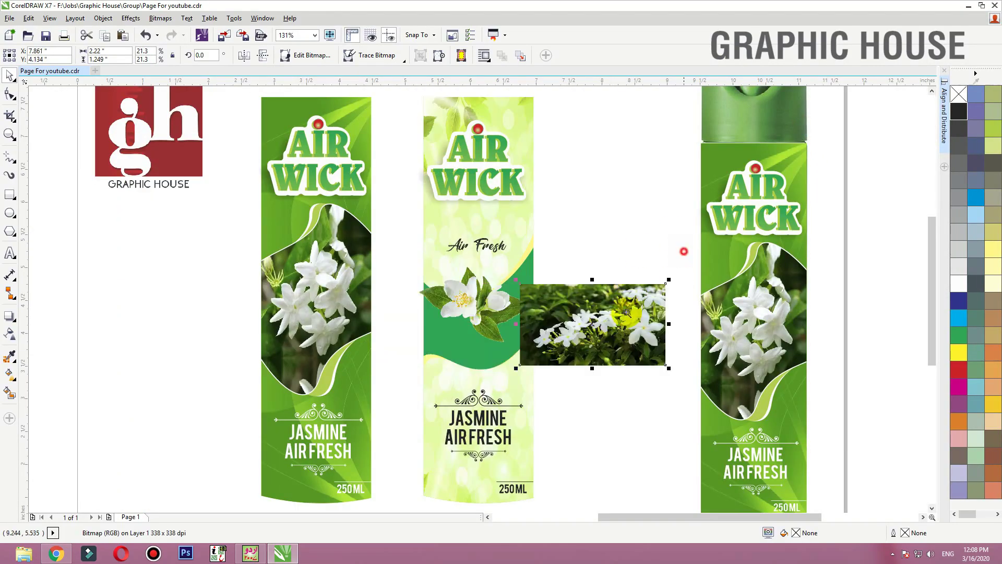
Step: PowerClip the pasted jasmine photo inside the second label and open the label's contents for editing
left_click_drag(684, 251, 317, 397)
right_click(656, 316)
left_click(709, 159)
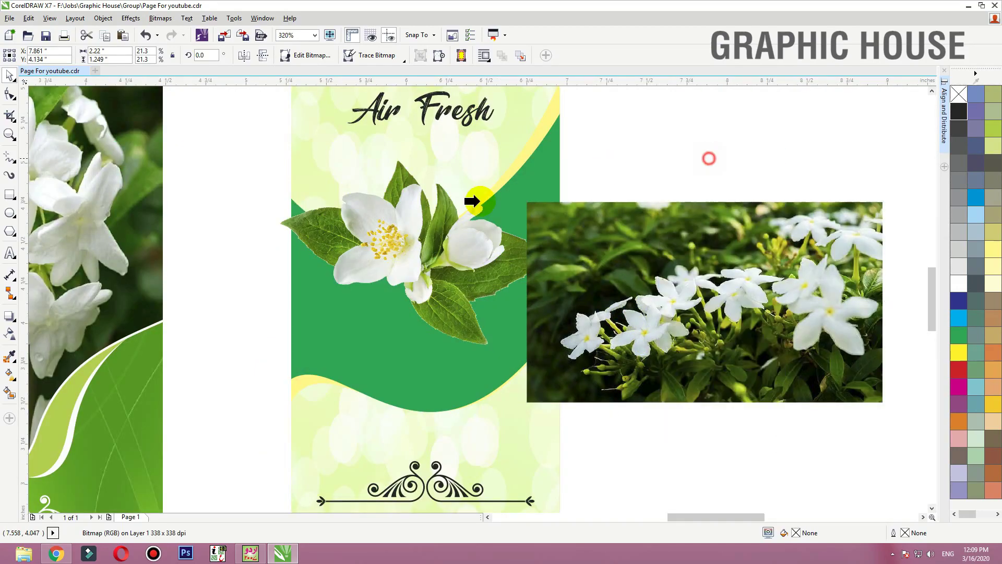
left_click(293, 364)
left_click(294, 363, "ctrl")
Step: Inside the label's contents, PowerClip the jasmine photo into the green wave shape
left_click(617, 267)
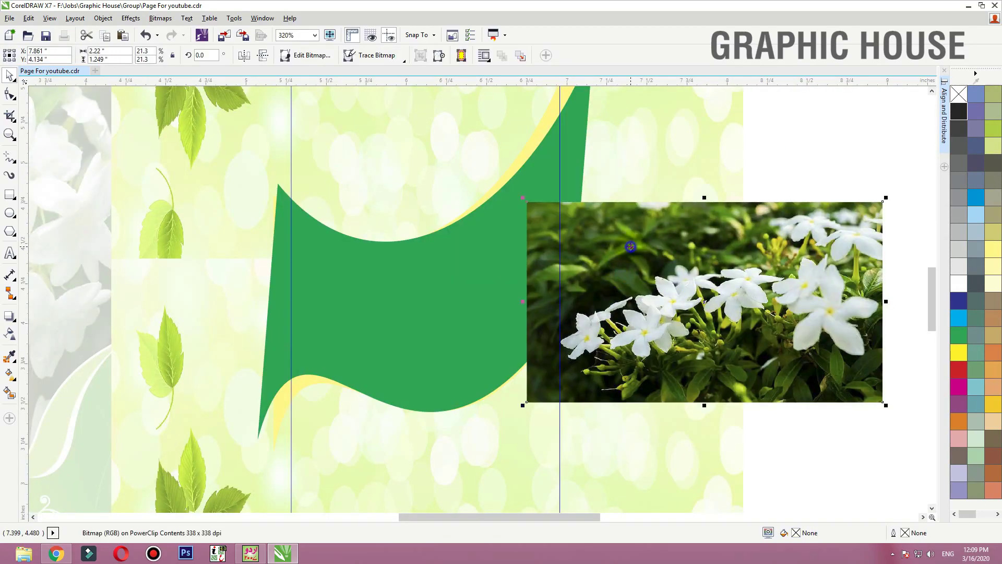
right_click(631, 247)
left_click(661, 140)
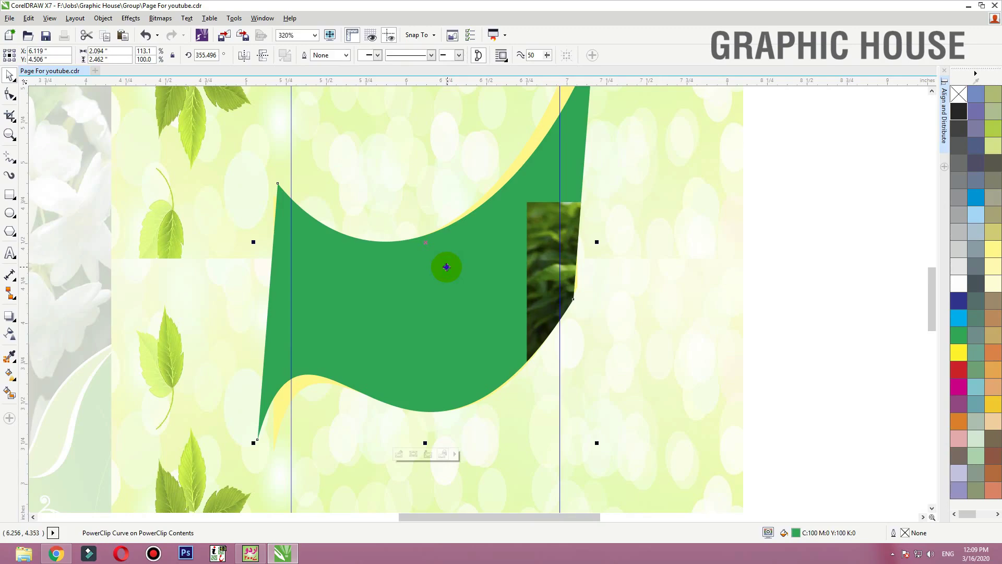
Step: Fill the wave shape proportionally with the jasmine photo, shift the photo down inside it, and finish editing the contents
right_click(446, 267)
mouse_move(577, 173)
left_click(637, 197)
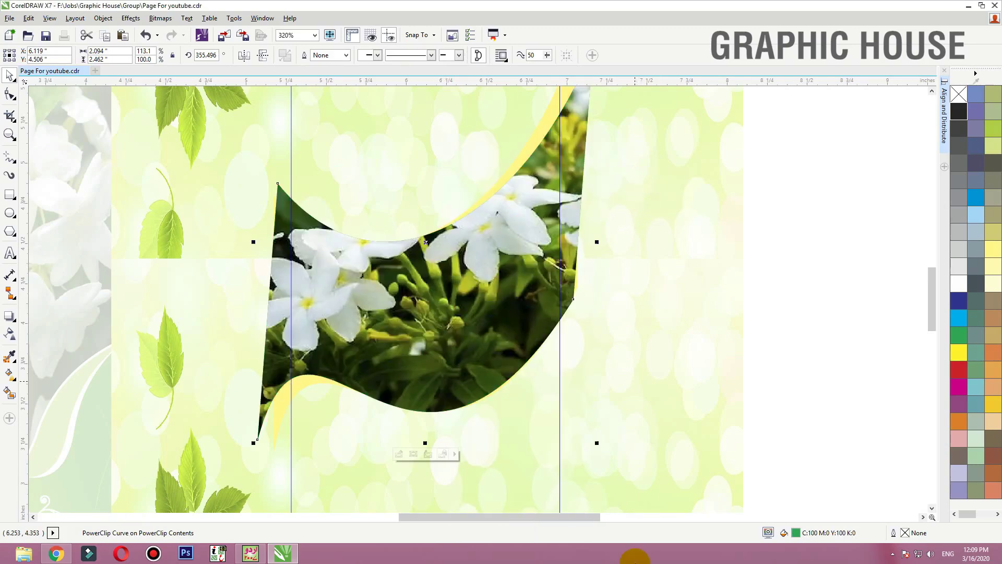
left_click(453, 273, "ctrl")
left_click_drag(446, 278, 446, 326)
left_click(838, 215, "ctrl")
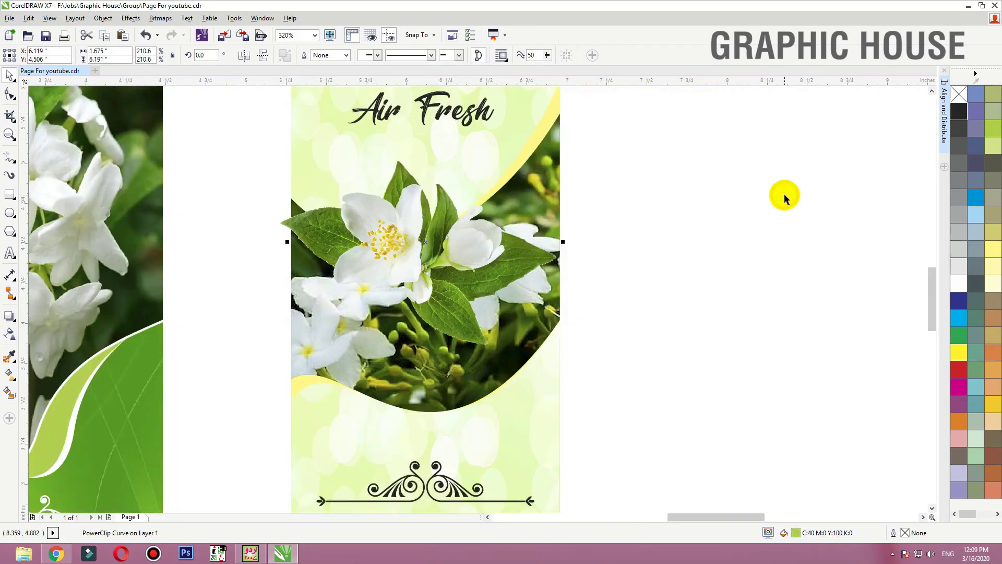
Step: Center the jasmine flower cutout horizontally on the second label and raise it slightly over the photo wave
left_click(416, 228, "ctrl")
left_click_drag(416, 228, 423, 239)
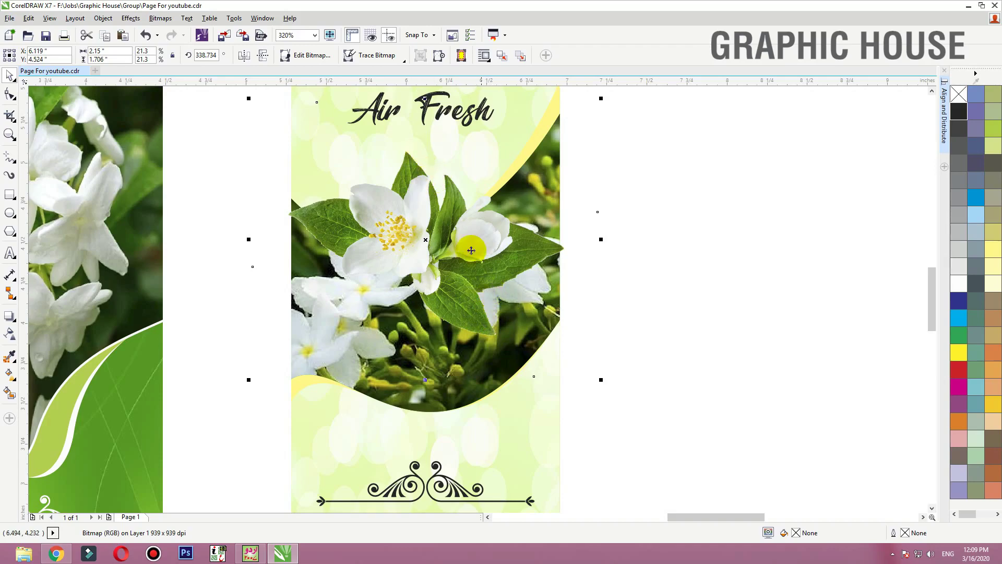
scroll(427, 316, "down", 3)
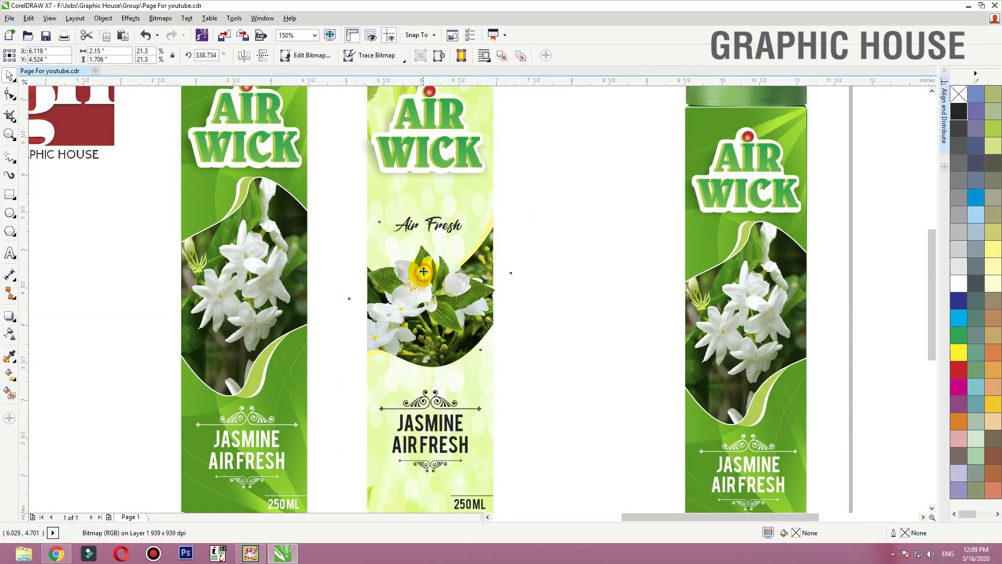
left_click_drag(424, 271, 426, 271)
Step: PowerClip the jasmine flower cutout inside the second label
right_click(438, 242)
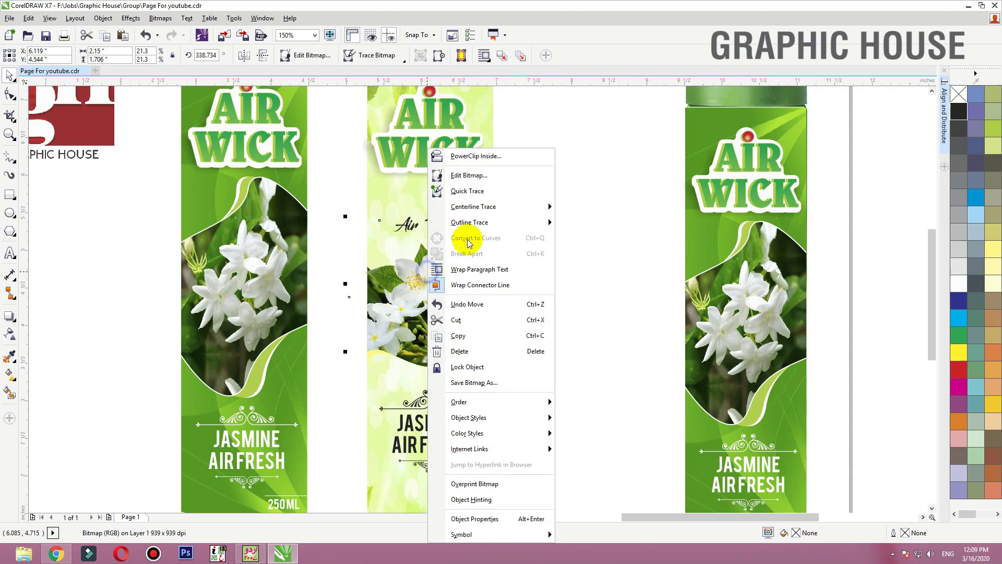
left_click(496, 151)
left_click(551, 195)
left_click(489, 213)
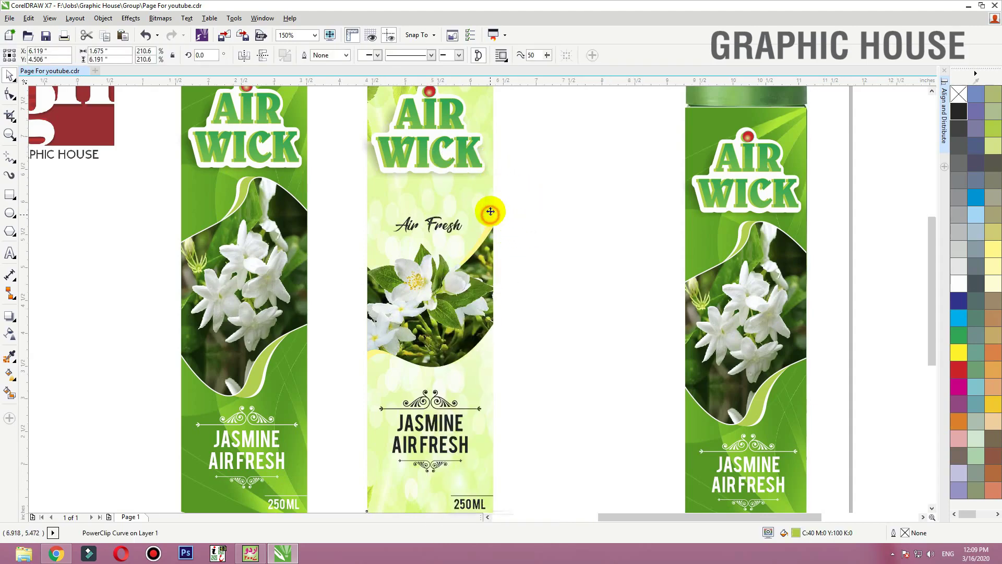
Step: Nudge the JASMINE AIR FRESH text with its ornaments slightly down on the second label
key("shift+F2")
left_click(569, 183)
left_click_drag(577, 349, 411, 476)
key("Down")
key("Down")
key("Down")
key("Down")
key("Down")
left_click(595, 409)
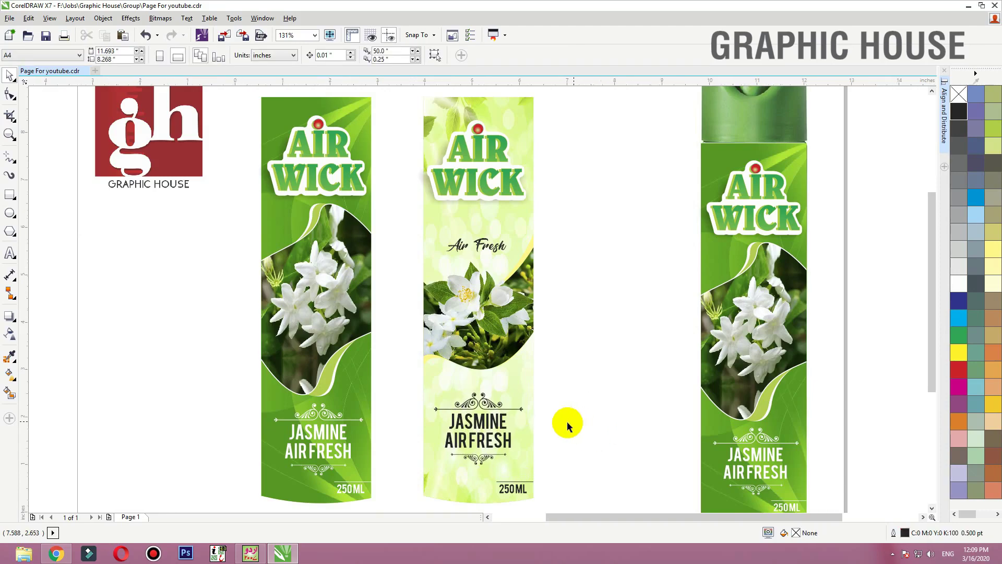
Step: Select all objects of the second label and move them left, closer to the first label
scroll(569, 421, "down", 2)
left_click(511, 408)
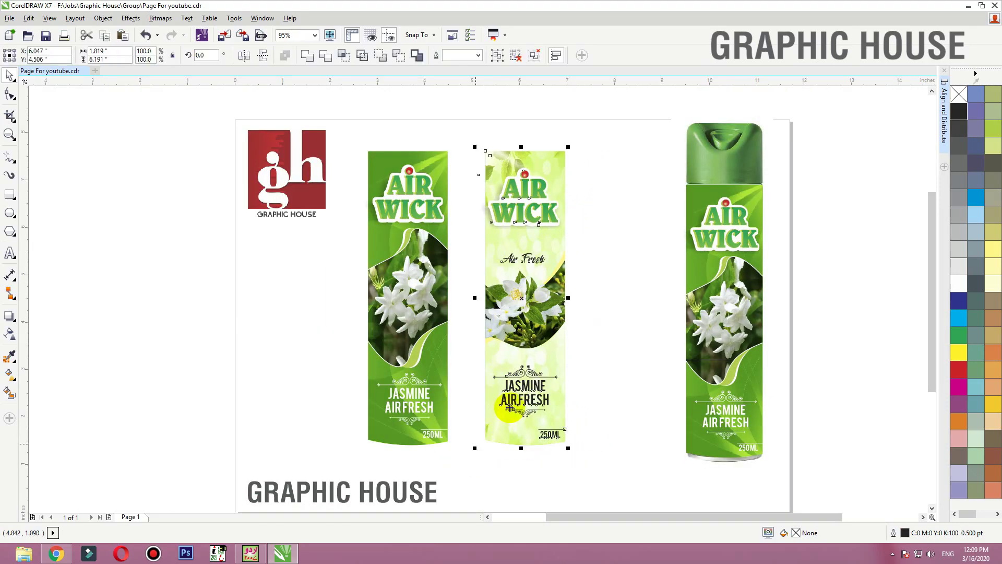
left_click_drag(502, 407, 502, 408)
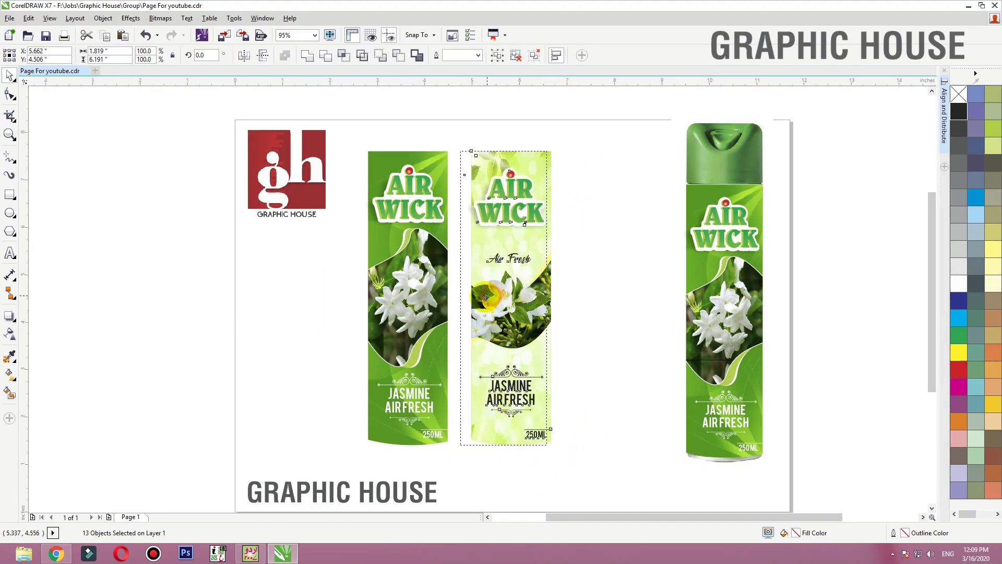
Step: Duplicate the whole second label and place the copy beside it as a third label
left_click_drag(485, 296, 628, 218)
key("F10")
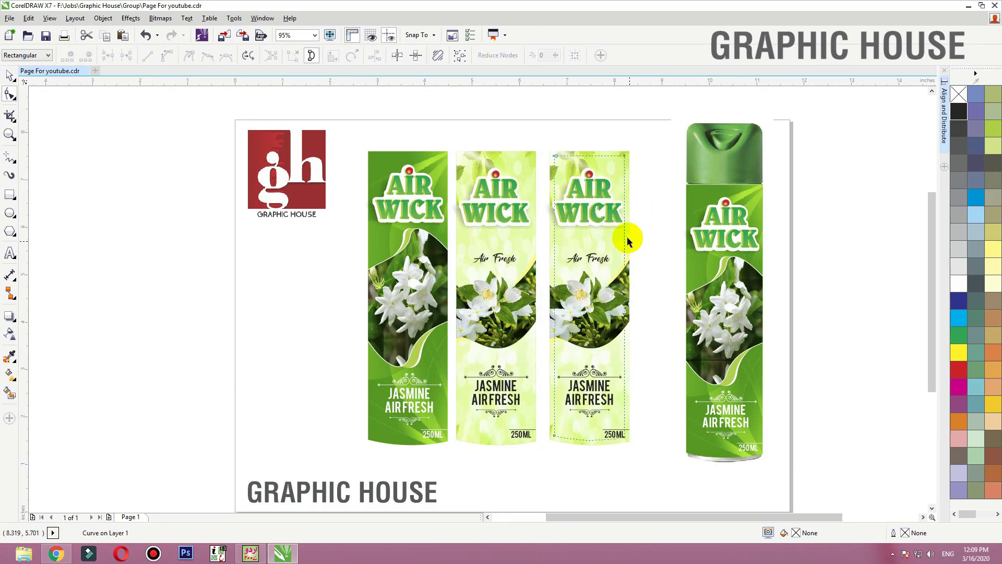
key("space")
Step: Delete the leaves background from inside the third label's PowerClip, keeping the photo wave and flower
left_click(611, 241, "ctrl")
key("Delete")
left_click(673, 424)
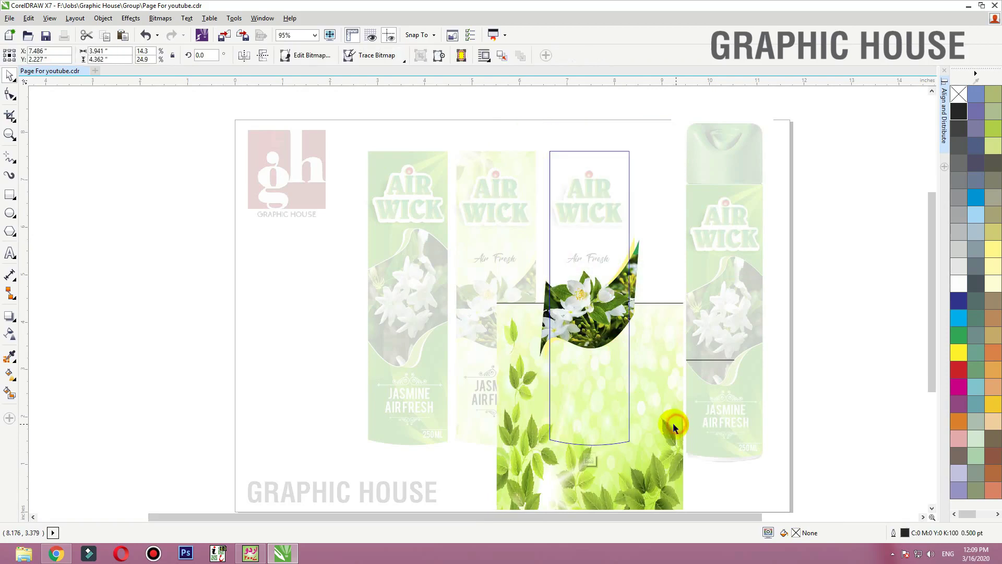
key("Delete")
left_click(666, 388, "ctrl")
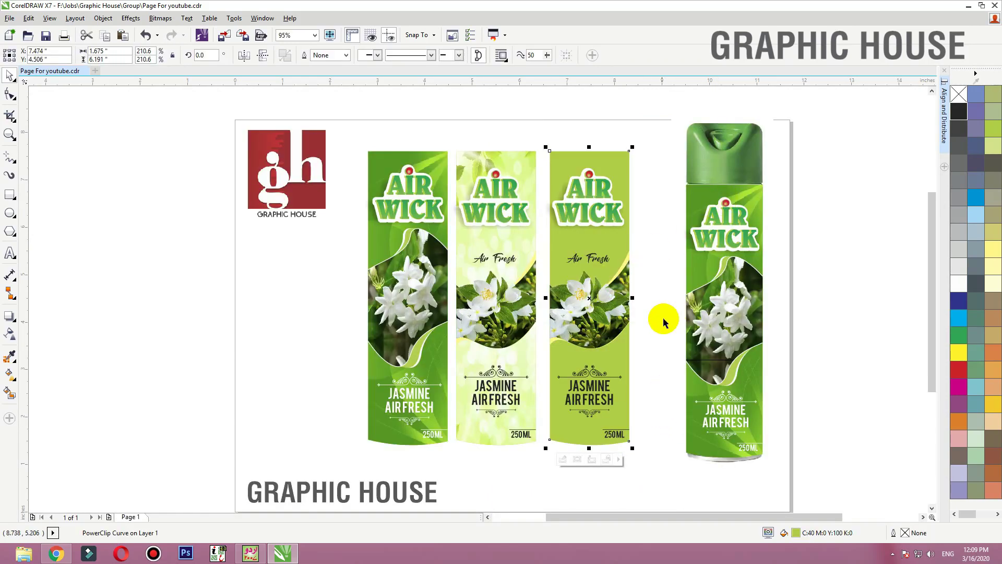
Step: Switch to Chrome, close the wallpaper site page and open the green circles wallpaper from the green wallpaper image results
key("alt+Tab")
left_click(625, 7)
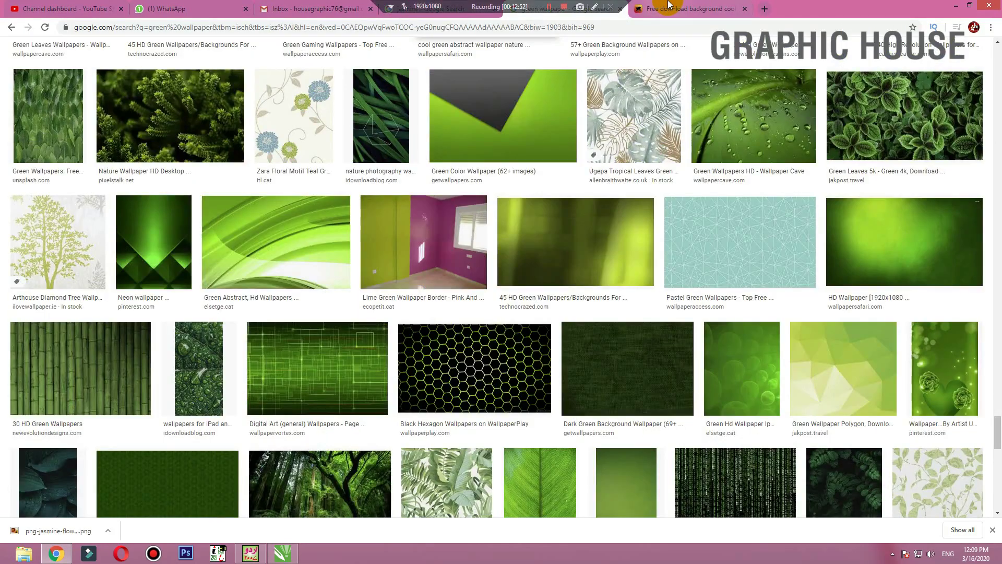
left_click(722, 6)
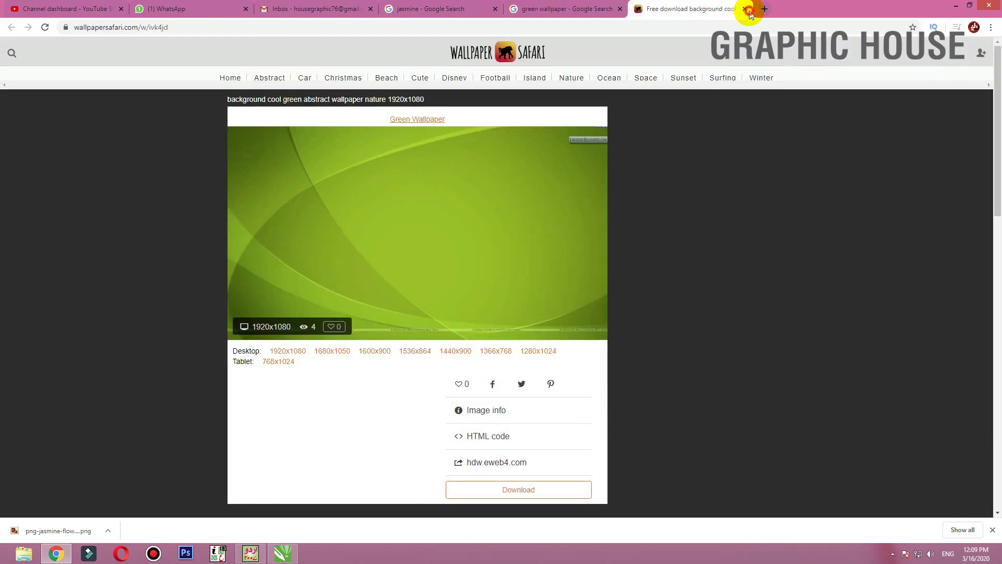
left_click(746, 10)
scroll(560, 276, "down", 8)
scroll(715, 269, "up", 4)
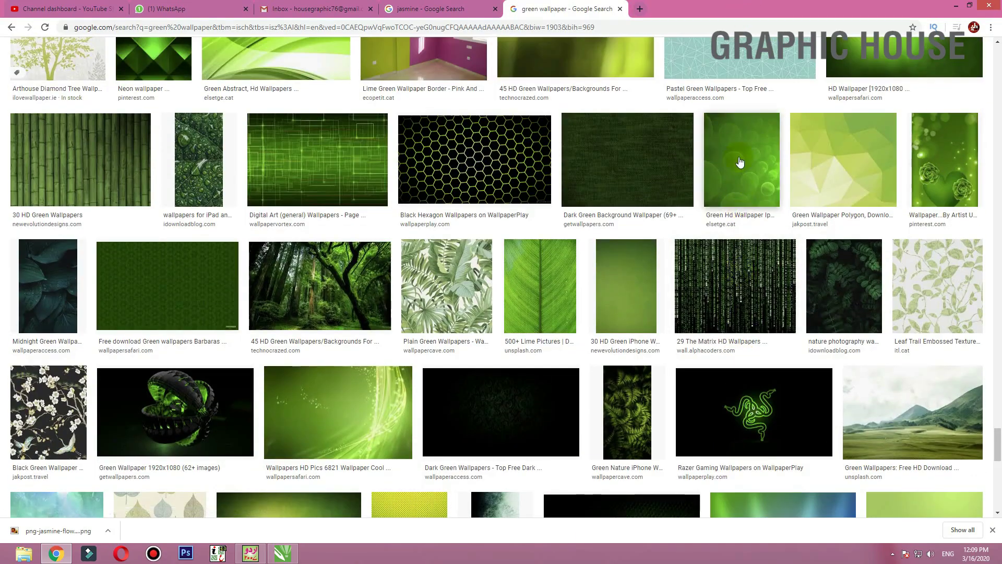
left_click(741, 162)
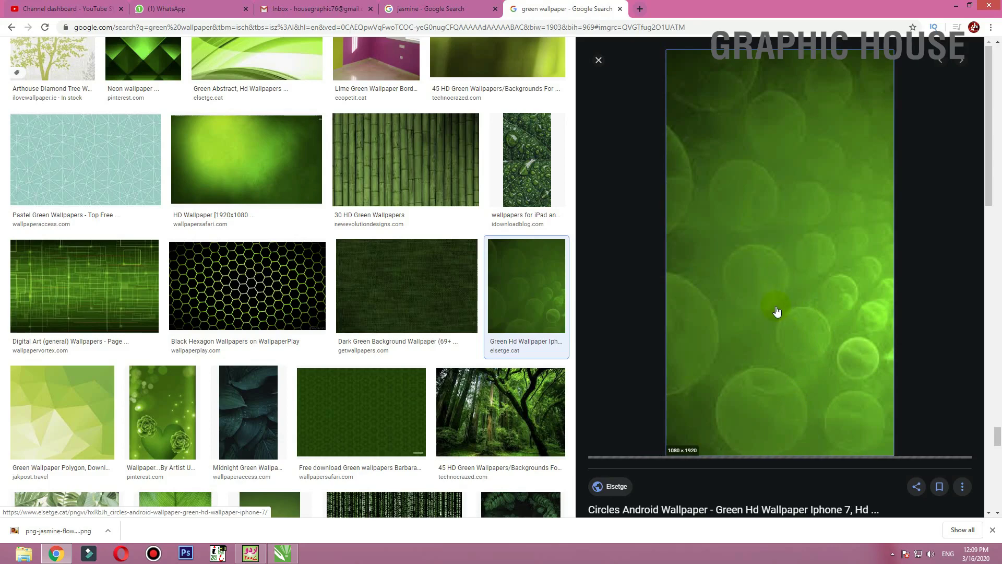
Step: Copy the green circles wallpaper image and switch back to CorelDRAW
scroll(778, 291, "down", 5)
scroll(778, 291, "up", 5)
right_click(786, 250)
left_click(830, 352)
key("alt+Tab")
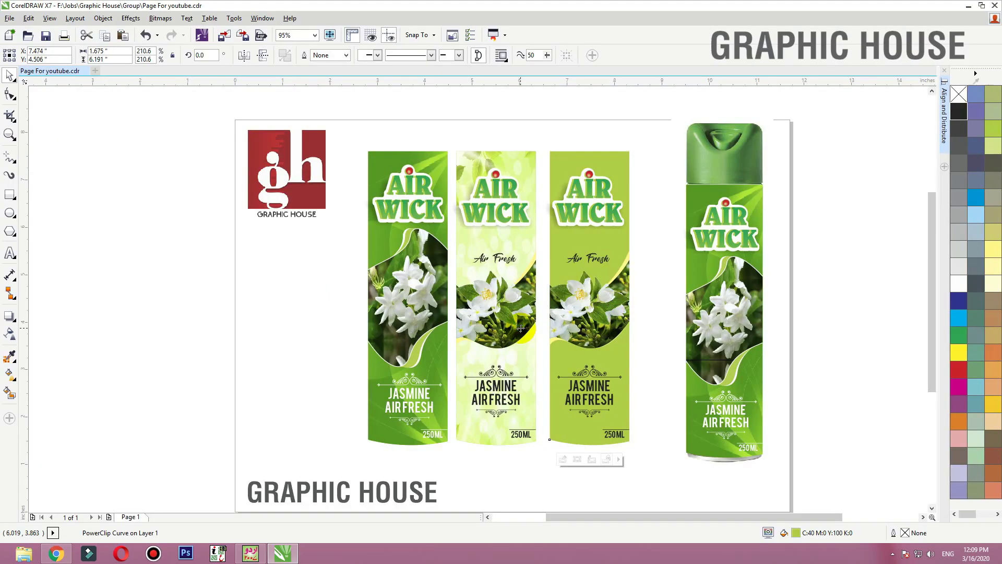
Step: Paste the green circles wallpaper, scale it down to about label width and PowerClip it inside the third label
key("ctrl+v")
key("shift+F2")
left_click_drag(596, 93, 492, 275)
scroll(492, 275, "up", 5)
right_click(492, 236)
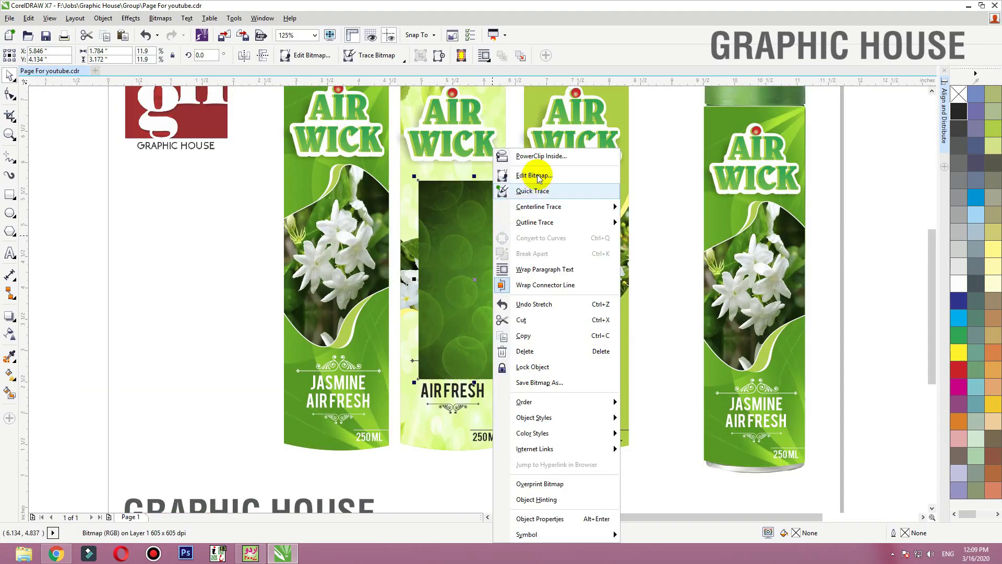
left_click(537, 168)
left_click(629, 384)
Step: Inside the third label's PowerClip, align the wallpaper with the label's lower end, stretch it to about 4.68 inches high and send it to the back
left_click(628, 383, "ctrl")
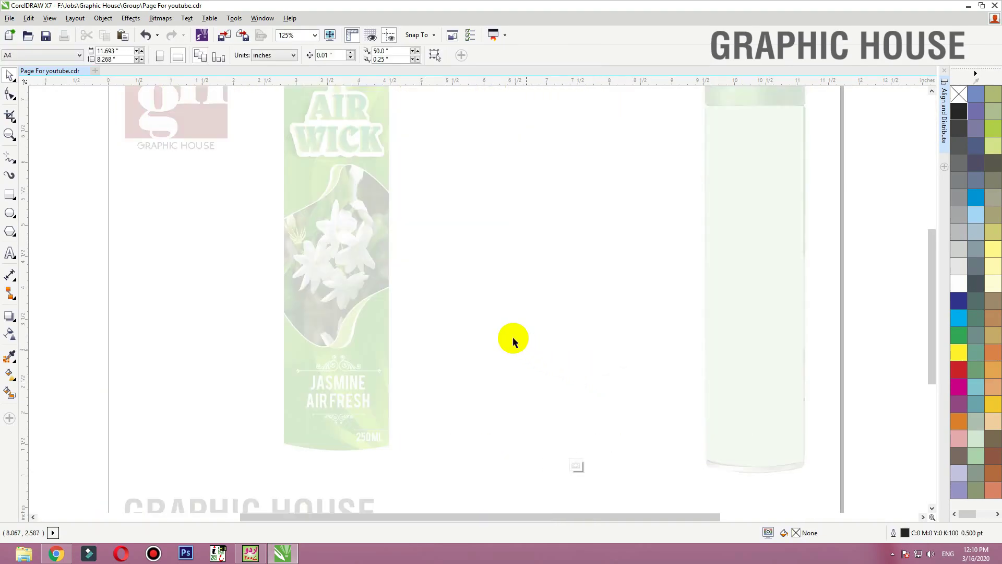
left_click_drag(501, 309, 607, 384)
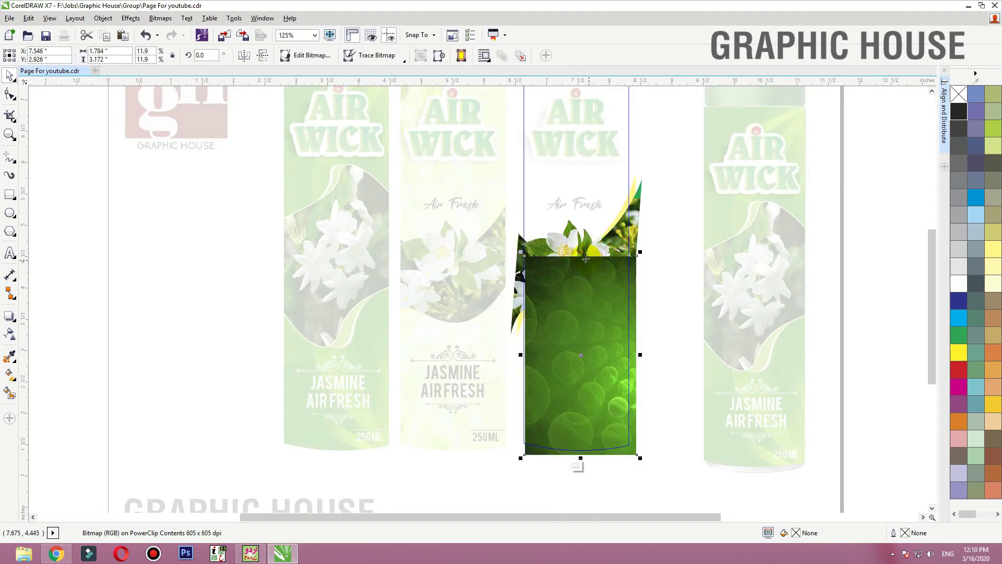
left_click_drag(581, 226, 585, 161)
key("shift+Page_Down")
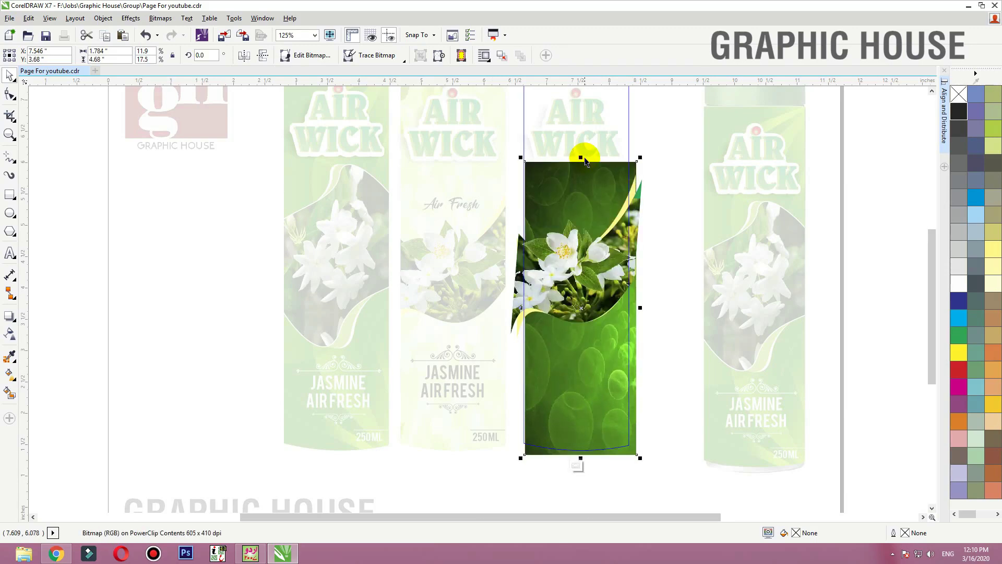
Step: Stretch the wallpaper upward until it covers the full third label and finish editing the PowerClip
scroll(587, 292, "down", 2)
key("F2")
left_click_drag(678, 358, 407, 86)
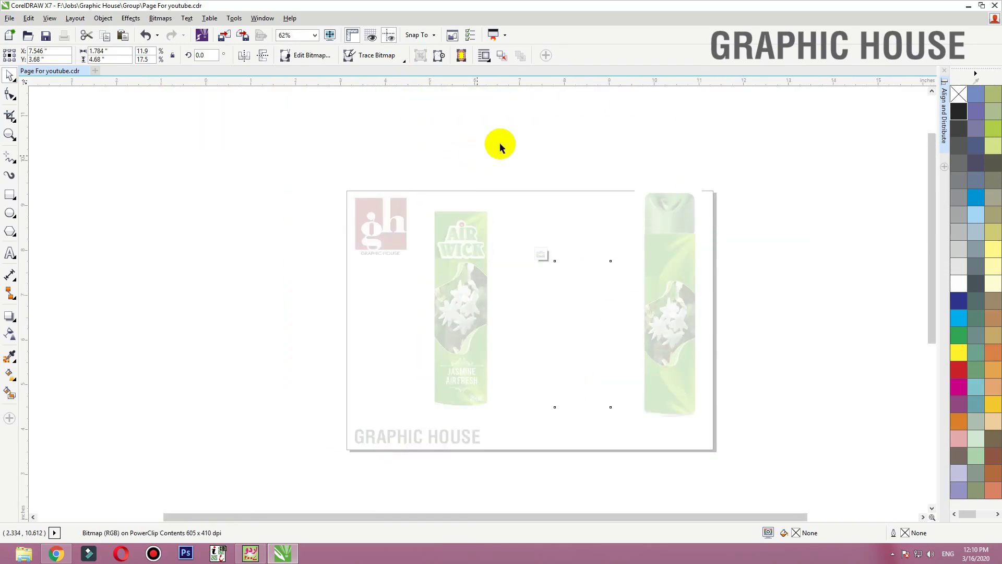
left_click_drag(545, 319, 544, 253)
left_click_drag(584, 406, 605, 402)
left_click(603, 243, "ctrl")
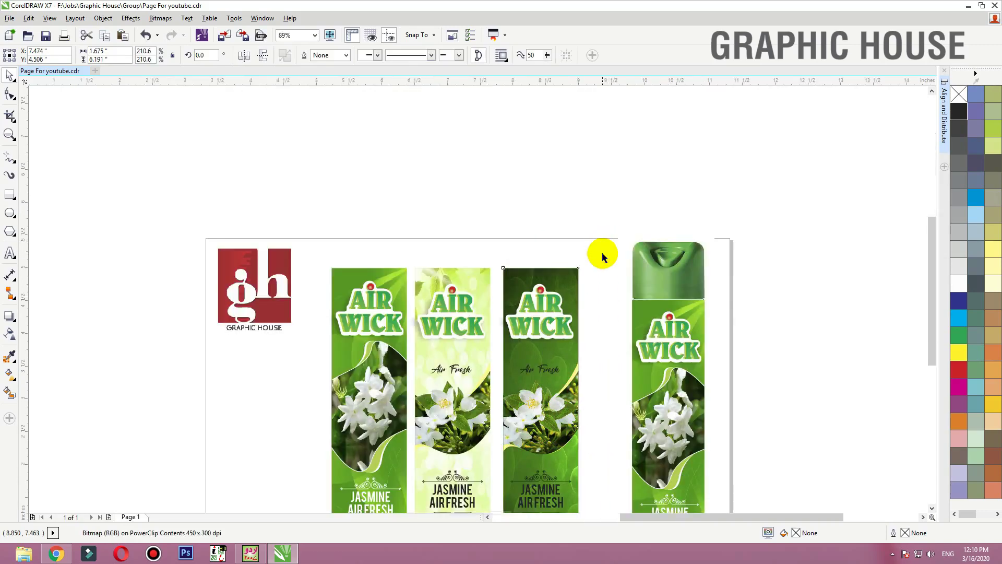
Step: Fill the third label's Air Fresh script, JASMINE AIR FRESH text with ornaments, and 250 ML text with white
key("shift+F2")
left_click_drag(442, 235, 419, 264)
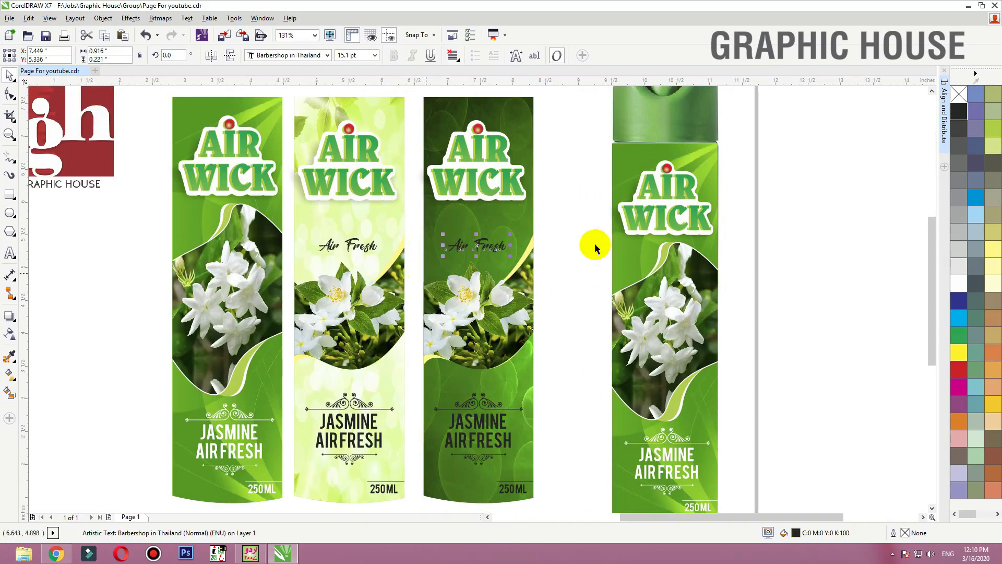
left_click(960, 270)
left_click_drag(559, 372, 452, 460)
left_click_drag(421, 506, 421, 504)
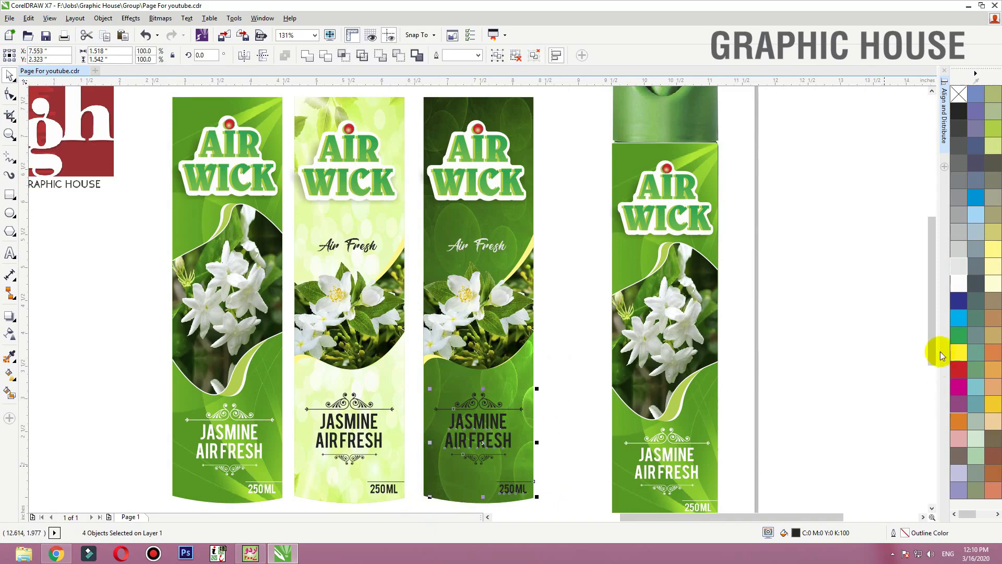
left_click(955, 288)
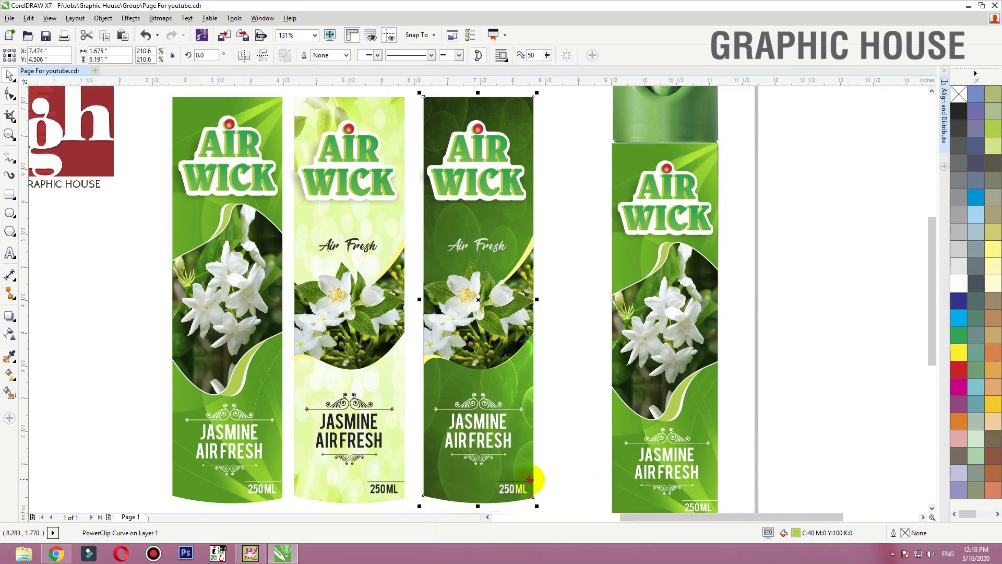
Step: Make the outline of the thin line above 250 ML on the third label white
left_click(527, 481)
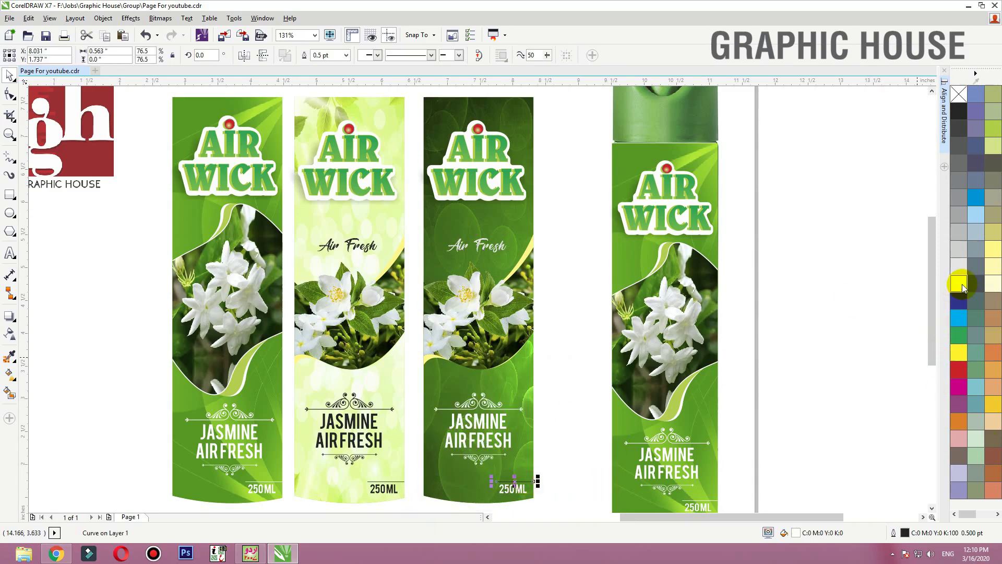
left_click(595, 264)
left_click(566, 260)
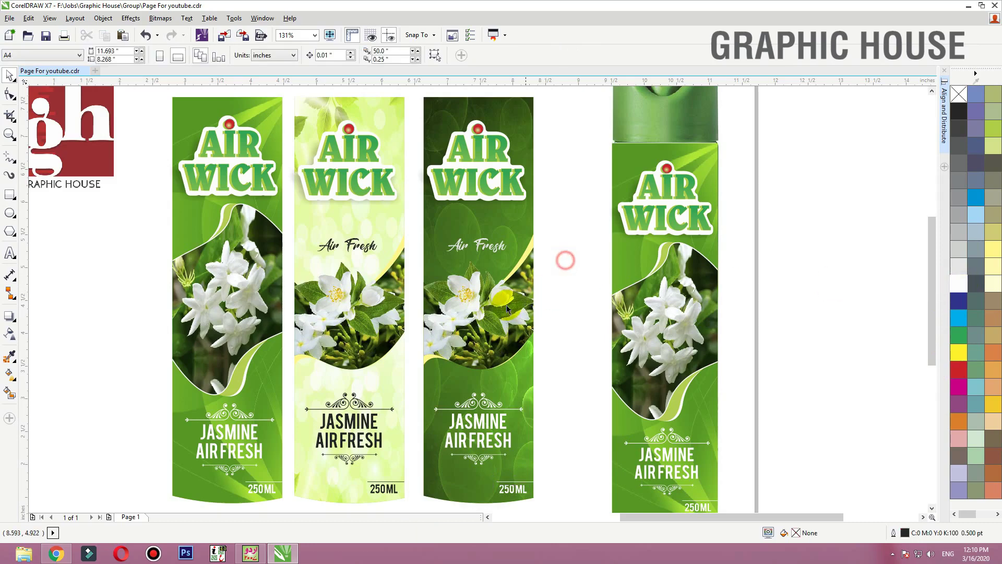
left_click(503, 307)
left_click(564, 280)
Step: Recolor the pale yellow wave border inside the third label's PowerClip to lime green C40 M0 Y100 K0
double_click(533, 254)
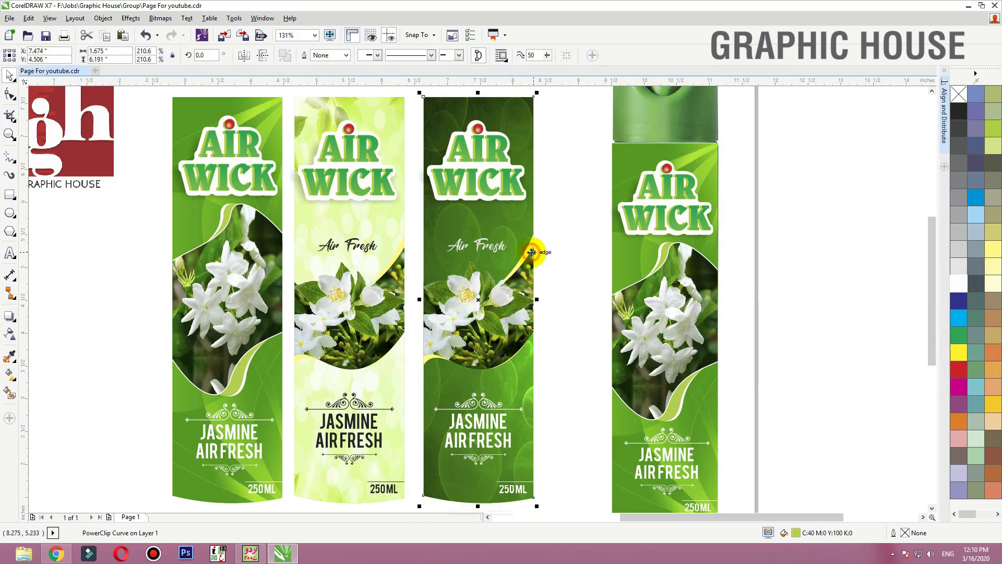
left_click_drag(585, 225, 408, 298)
scroll(488, 270, "up", 5)
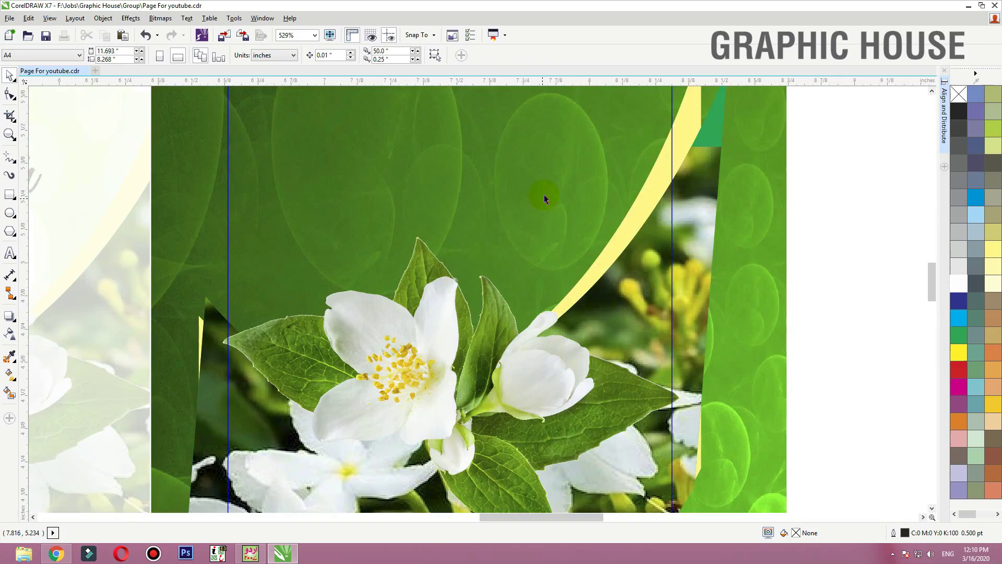
left_click(650, 199)
left_click(994, 130)
left_click(864, 158, "ctrl")
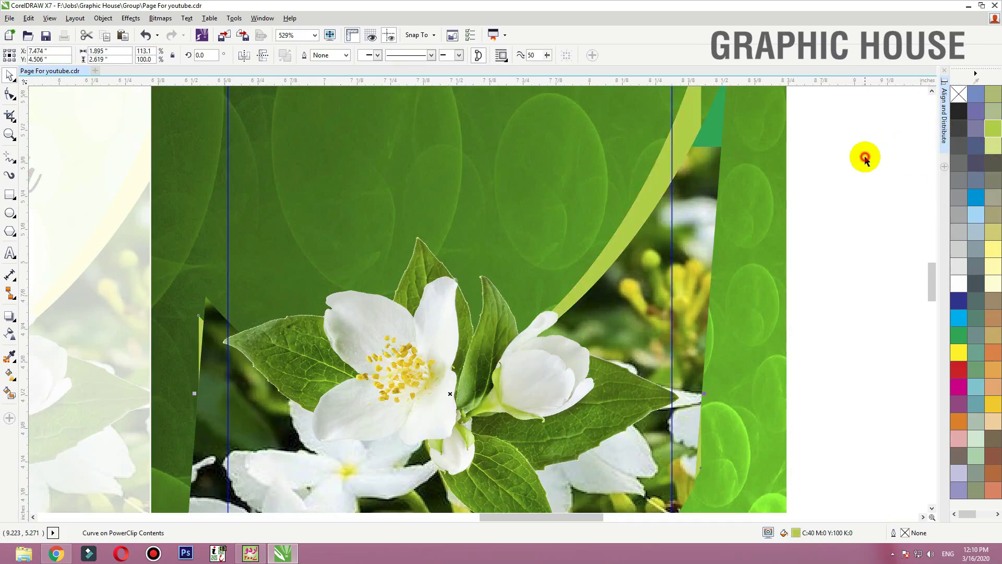
key("F3")
left_click(717, 228)
left_click(540, 223)
scroll(540, 223, "down", 2)
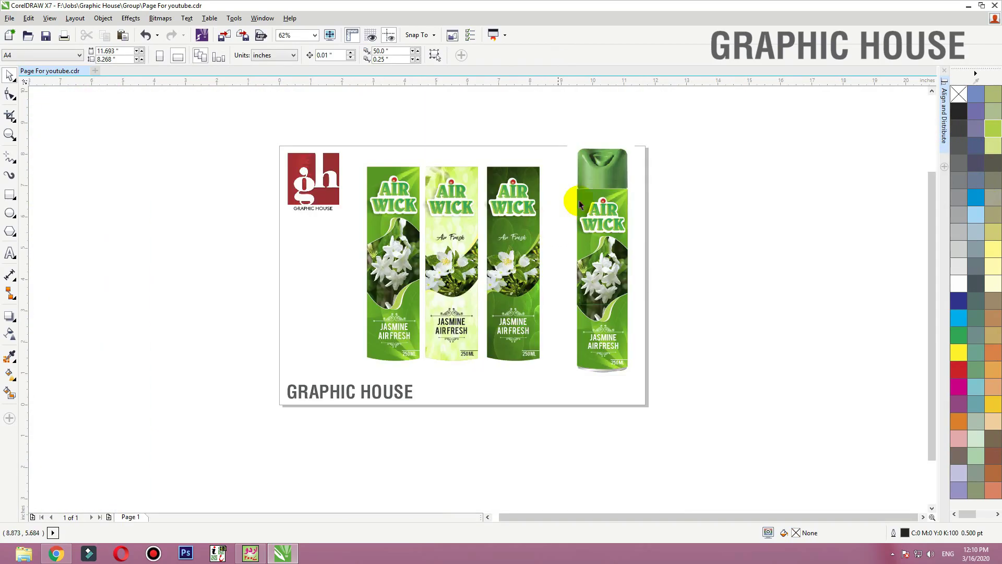
left_click_drag(670, 121, 337, 381)
key("shift+F2")
left_click(576, 222)
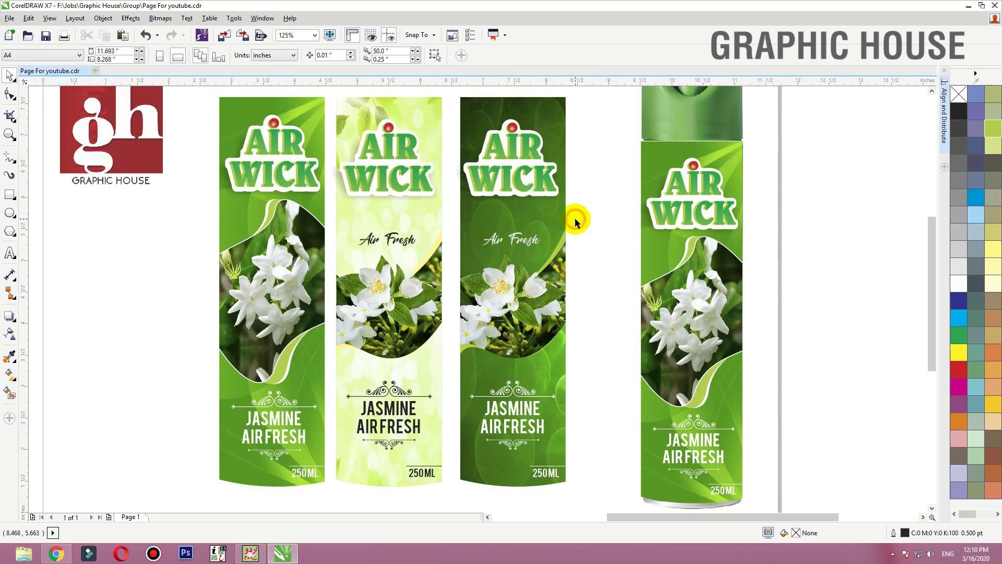